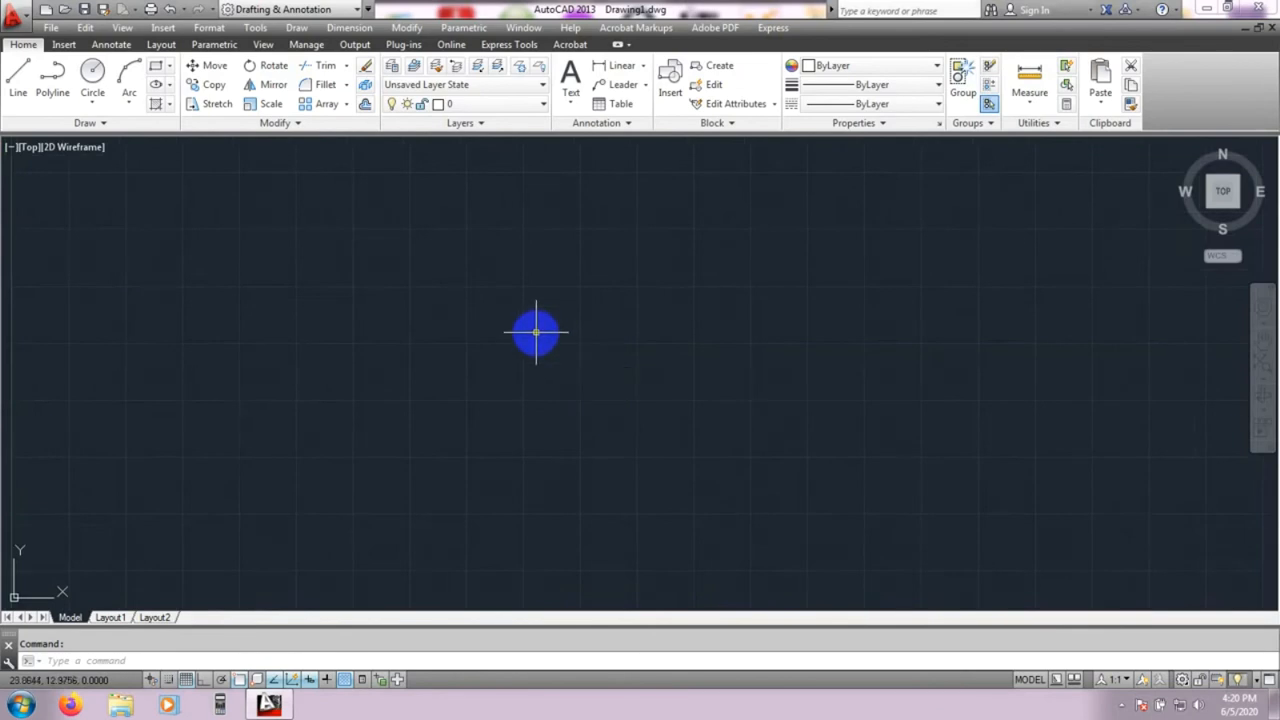
- Draw a rectangle about 12 units wide and 7.4 units high in the empty drawing area
click(129, 82)
click(155, 65)
click(146, 269)
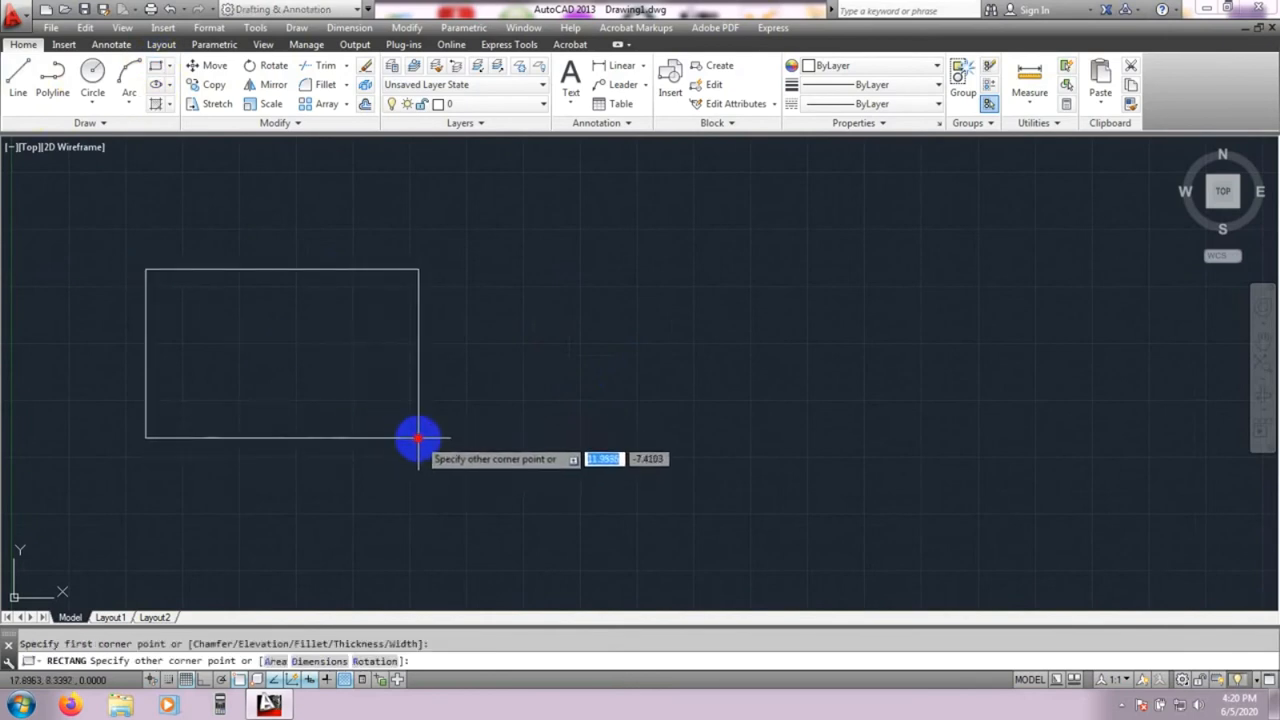
click(418, 437)
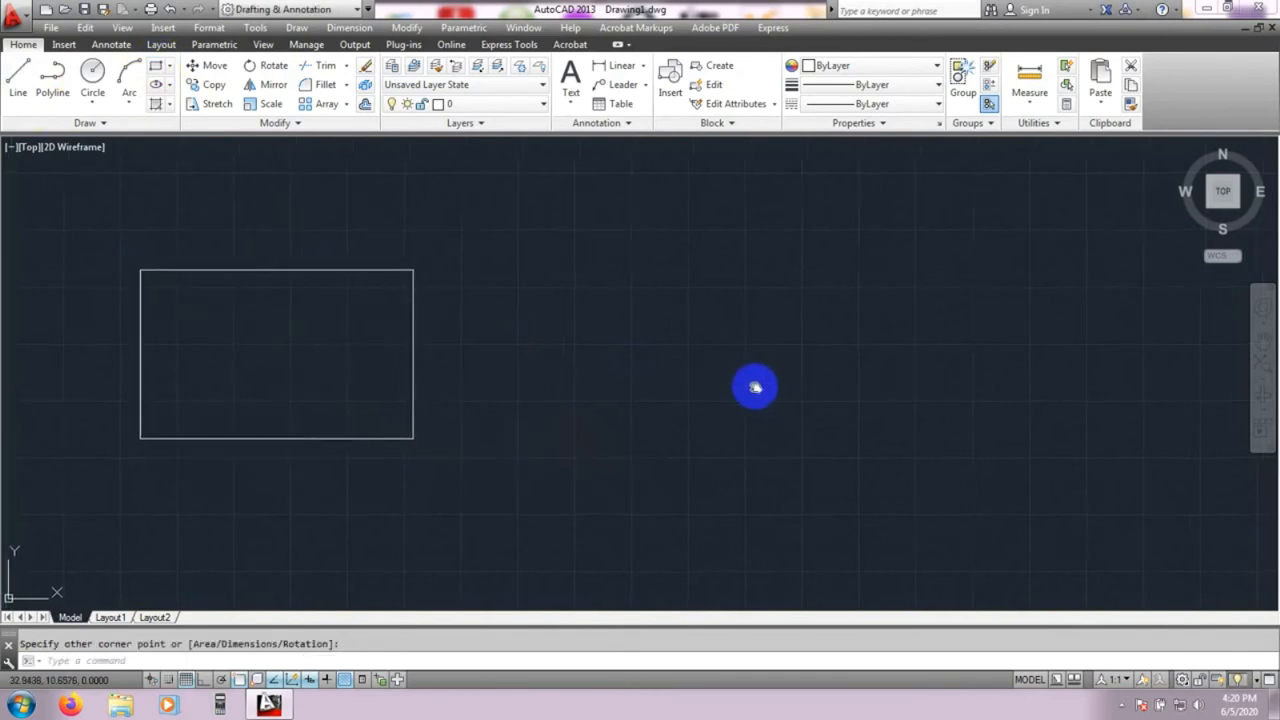
click(157, 70)
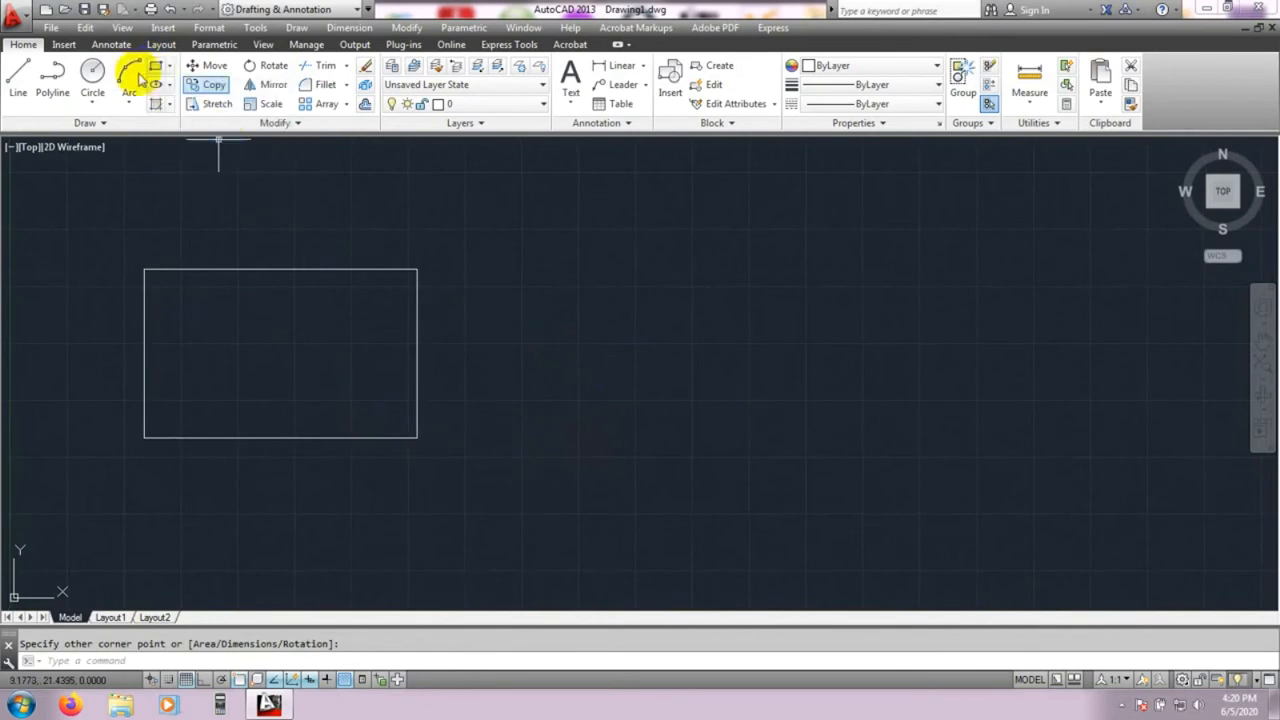
click(145, 278)
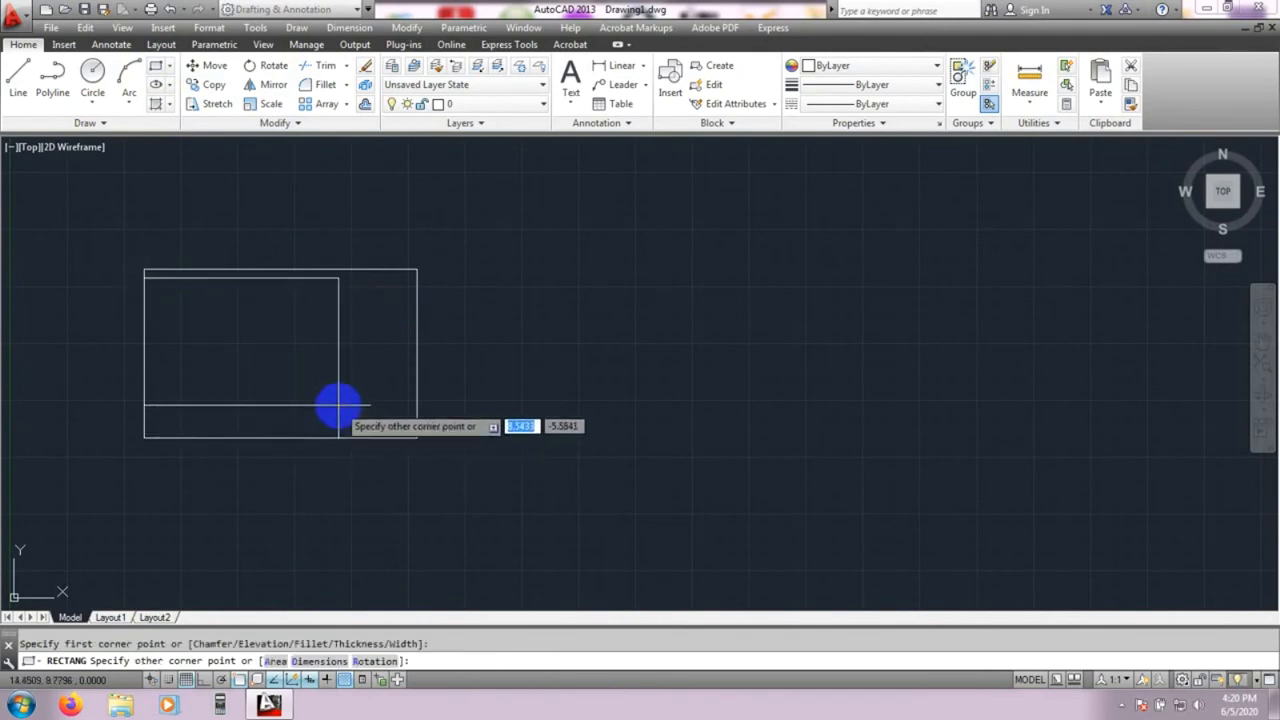
key(Return)
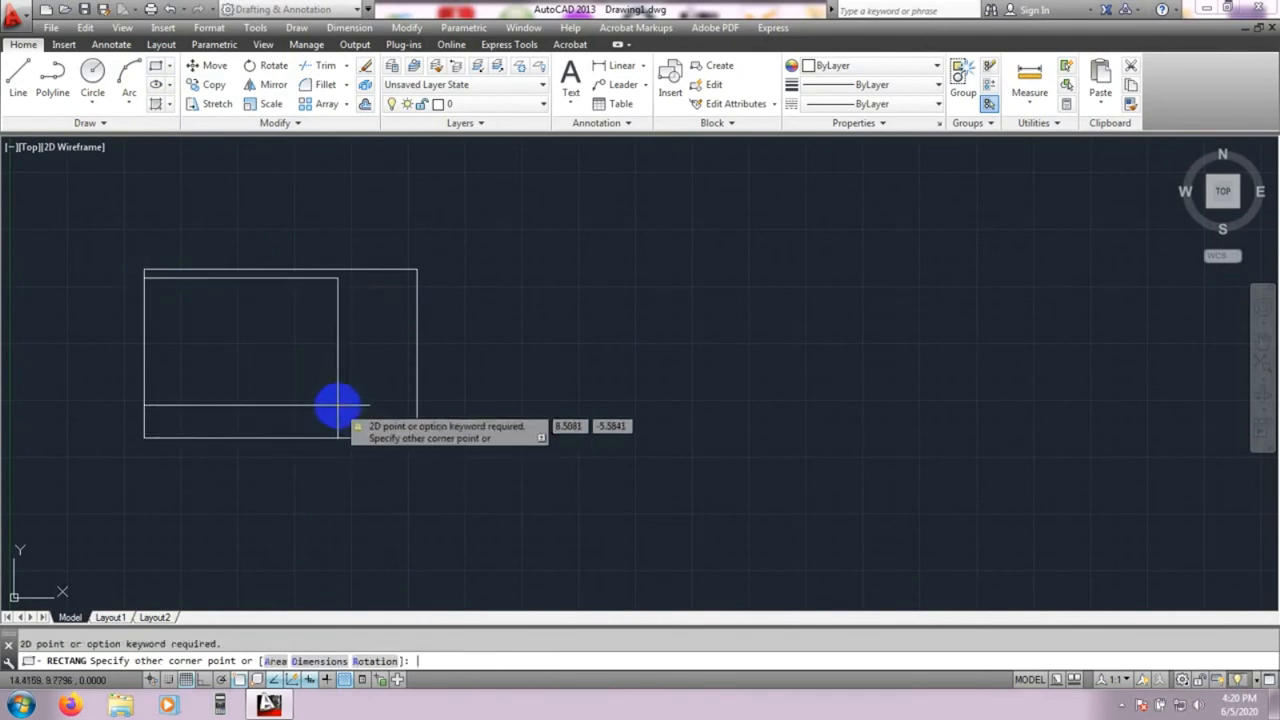
key(Escape)
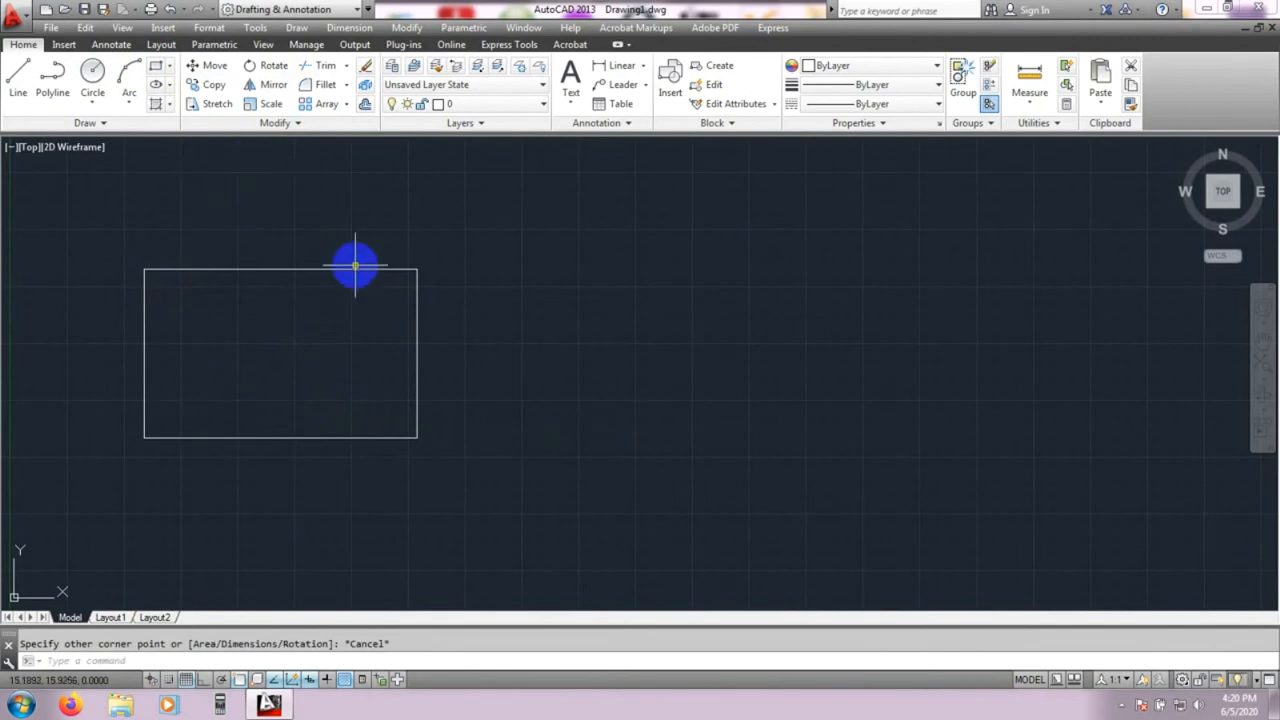
text(o)
key(Return)
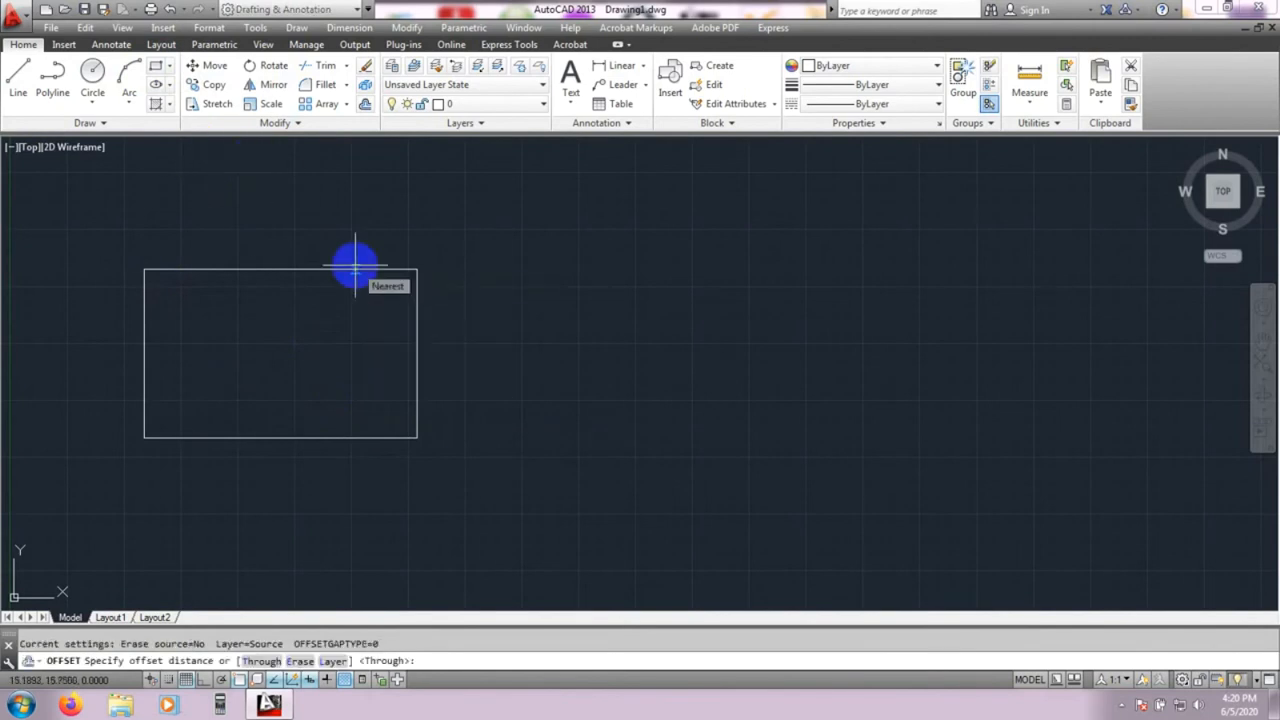
text(1)
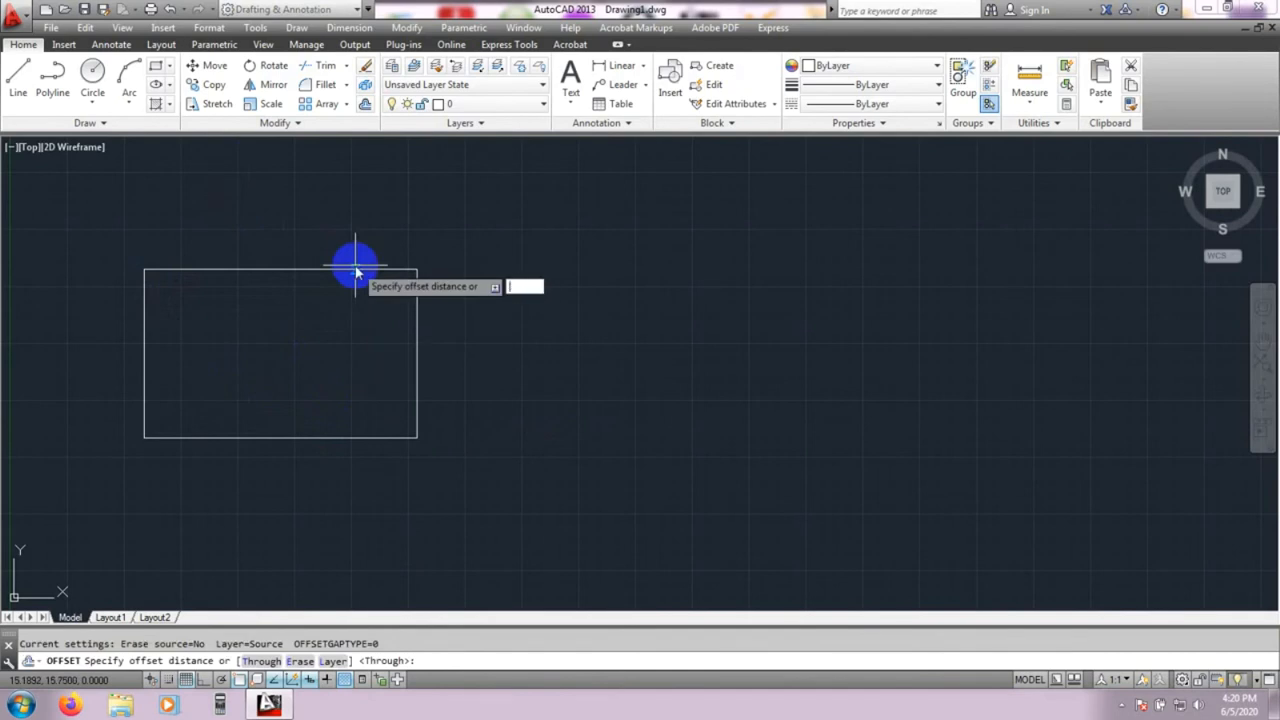
key(Return)
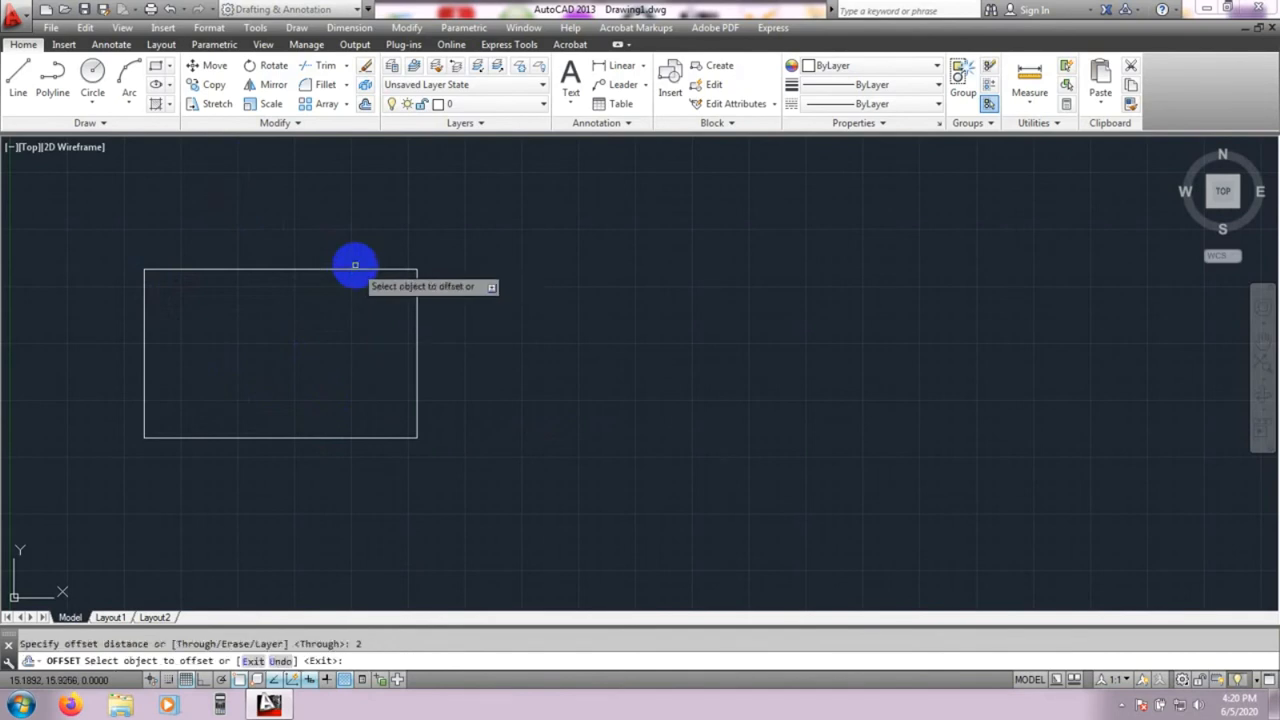
click(357, 269)
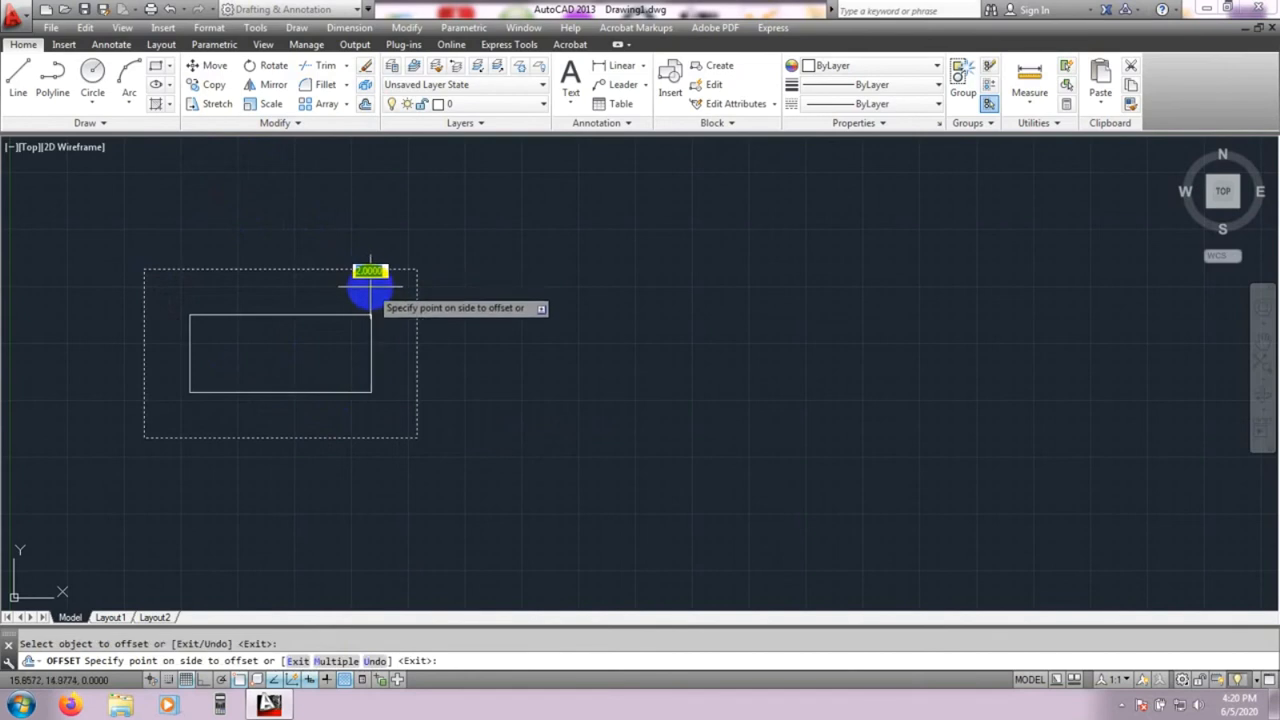
key(Escape)
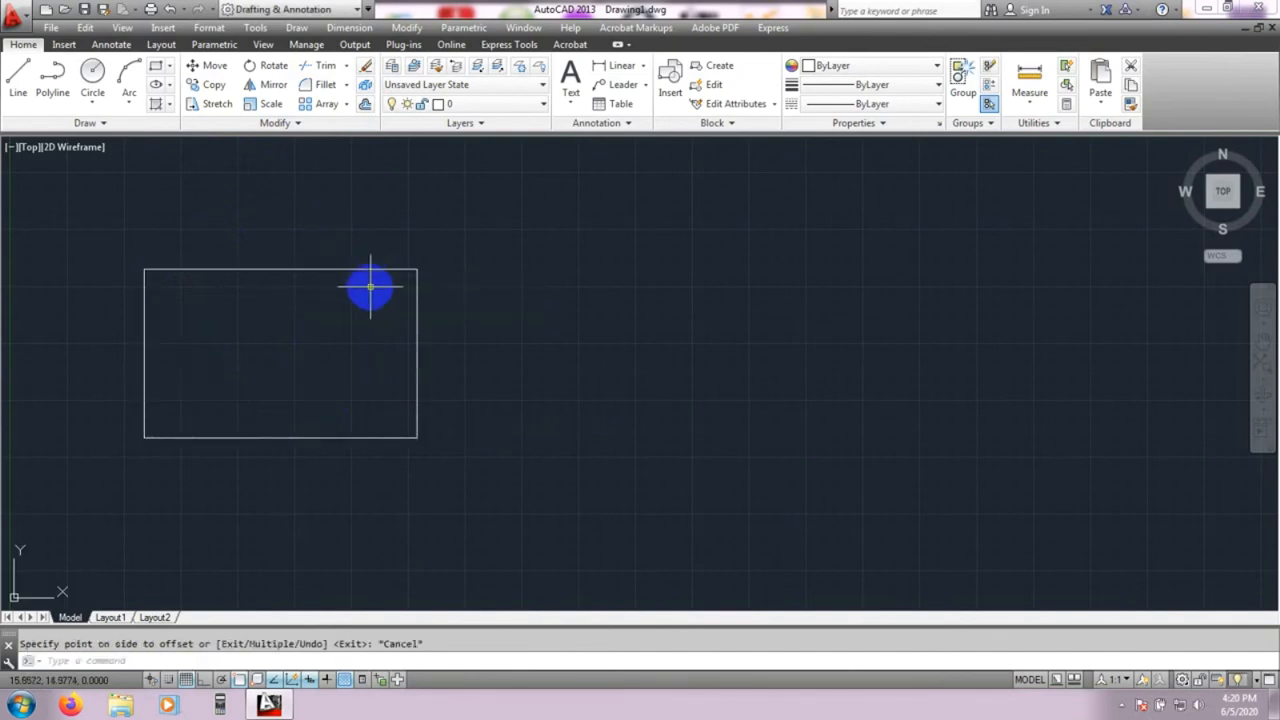
- Try offsetting the rectangle inward by 0.05 units, inspect the gap up close, and undo the offset
key(Return)
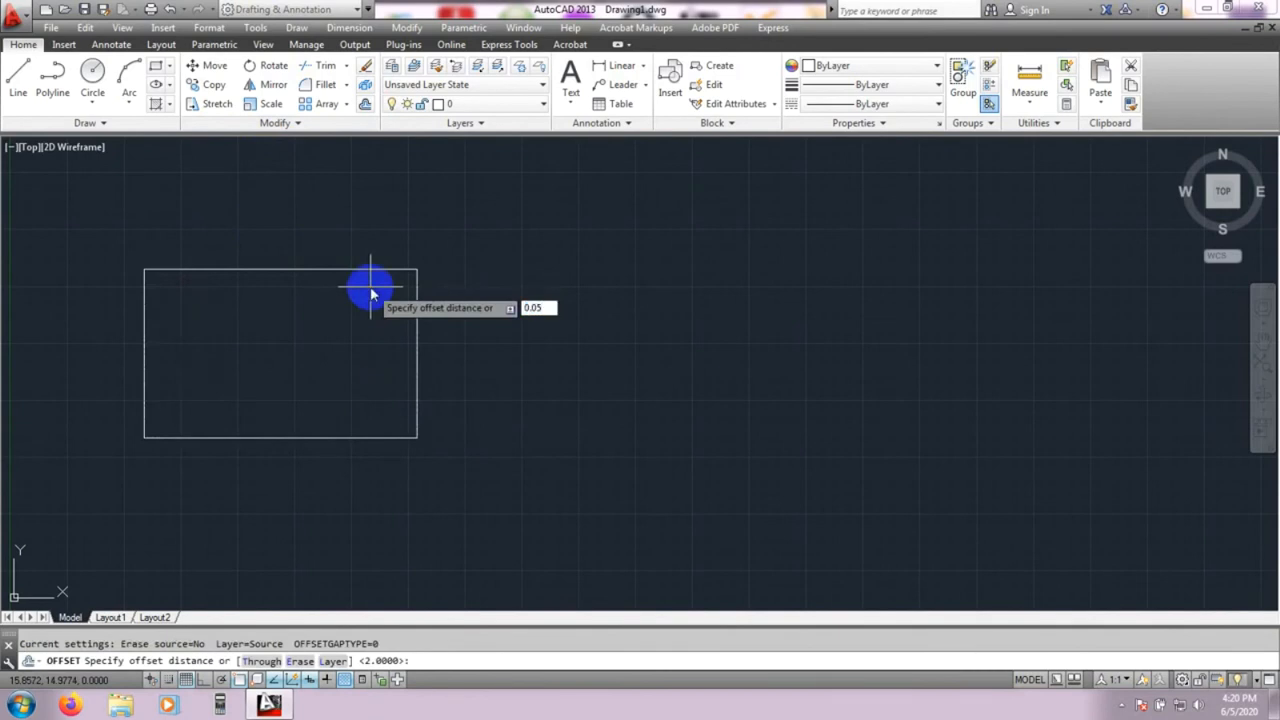
text(0.05)
key(Return)
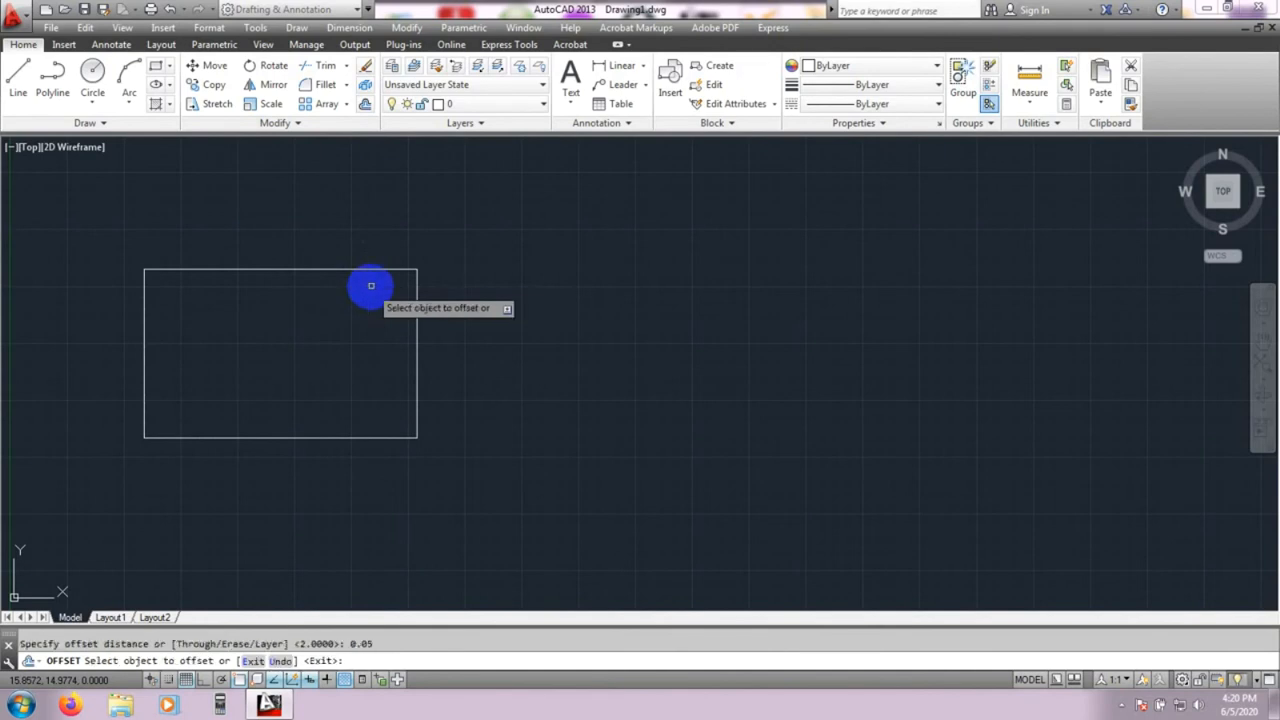
click(384, 270)
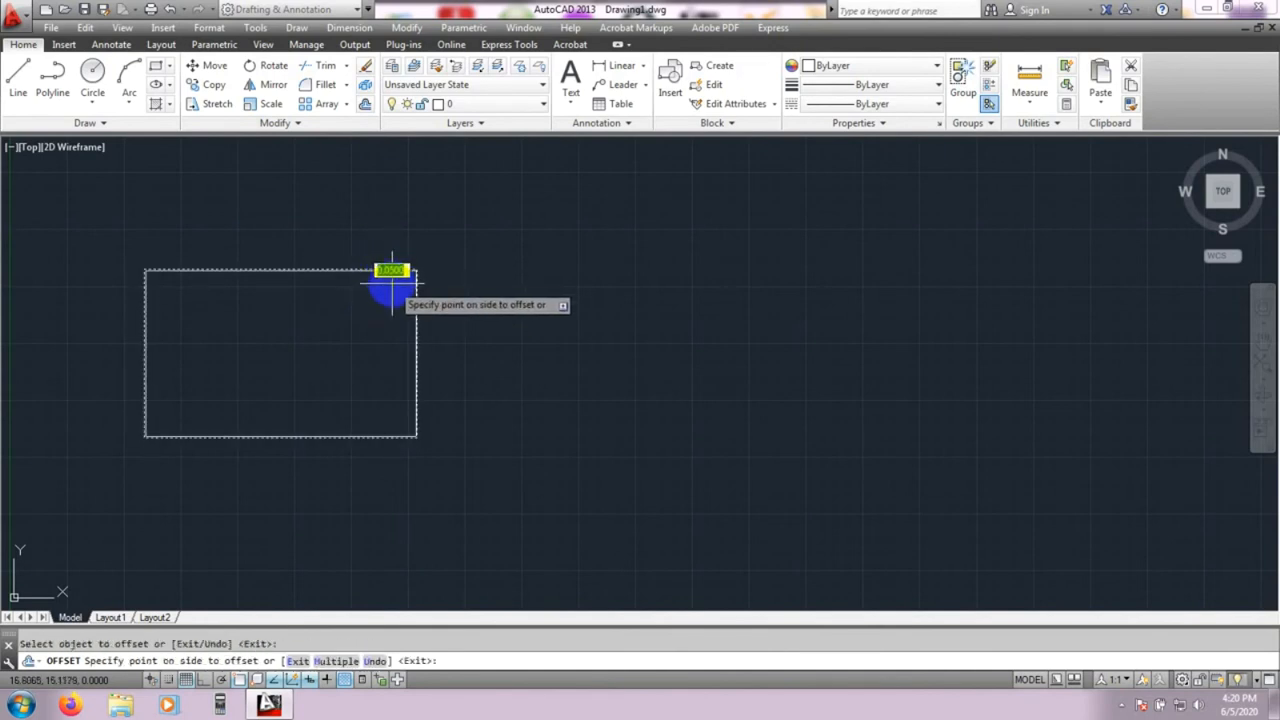
click(391, 285)
scroll(403, 357, up, 4)
middle_drag(402, 362, 946, 318)
scroll(557, 349, down, 4)
mouse_move(482, 408)
middle_down()
mouse_move(484, 352)
mouse_move(443, 347)
middle_up()
key(ctrl+z)
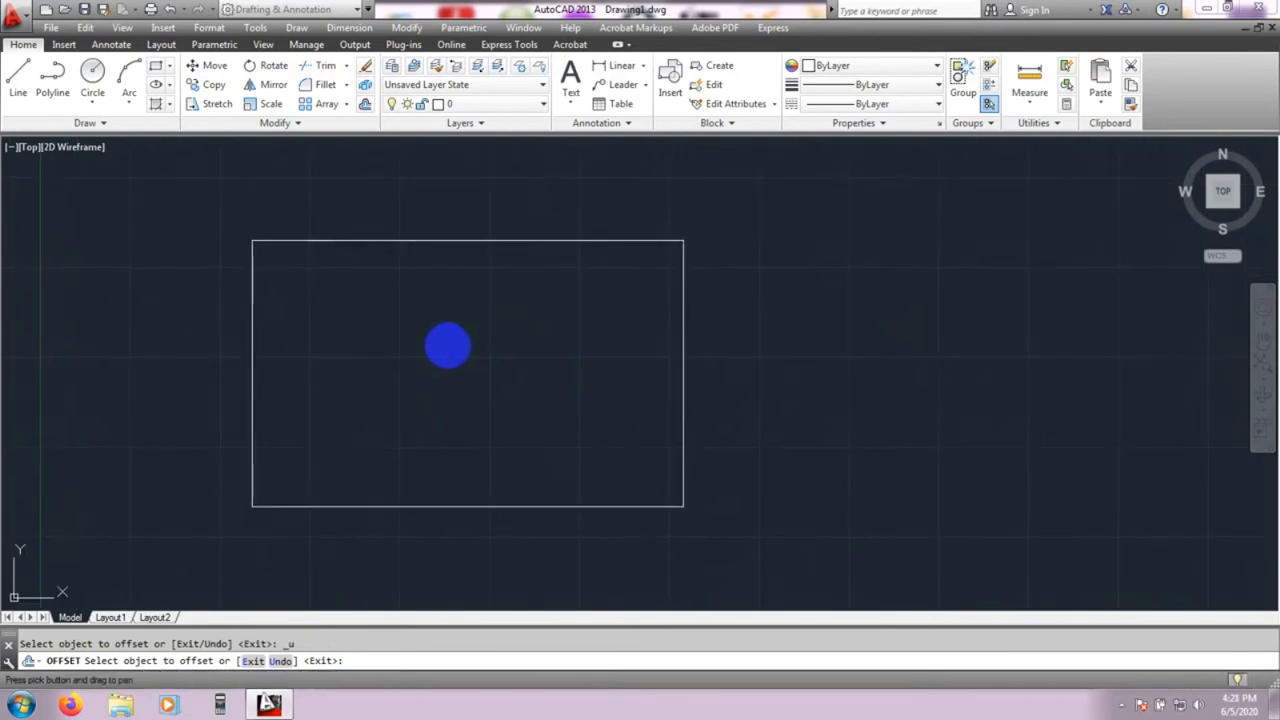
- Draw a second rectangle just inside the first, leaving a narrow, even gap on all four sides as the wall thickness
click(155, 67)
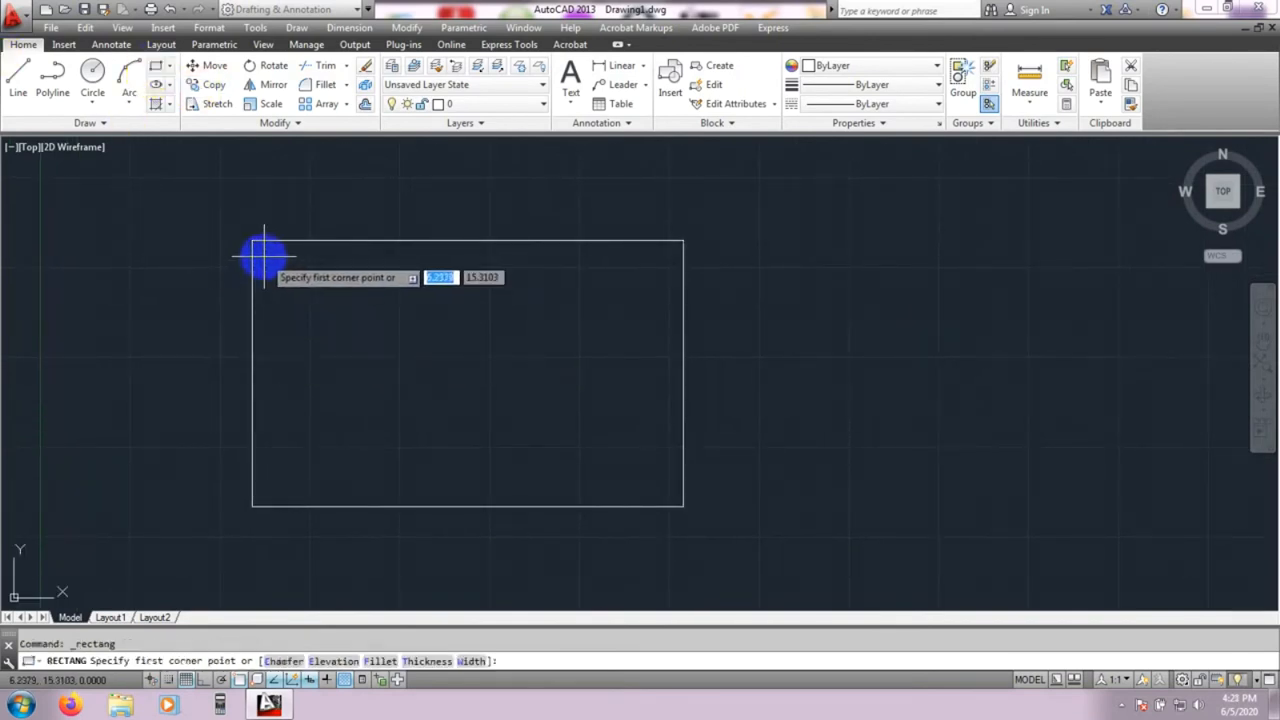
click(264, 254)
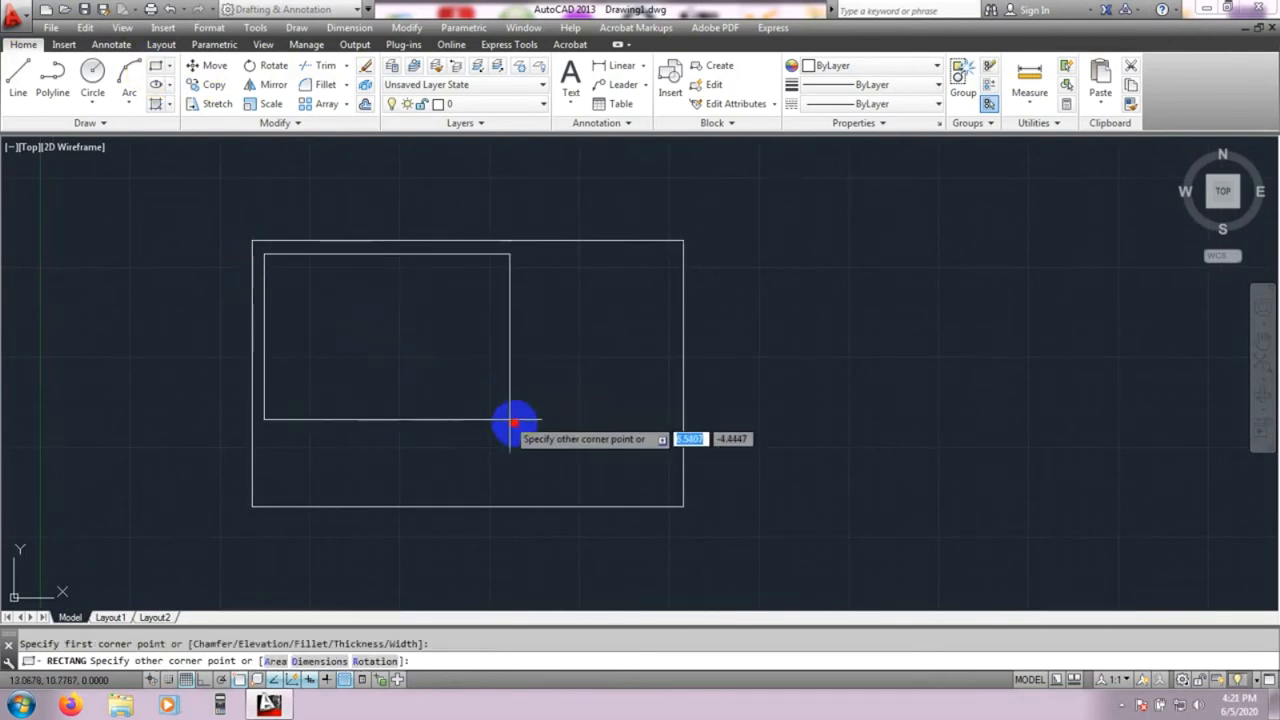
click(670, 492)
middle_drag(555, 389, 529, 383)
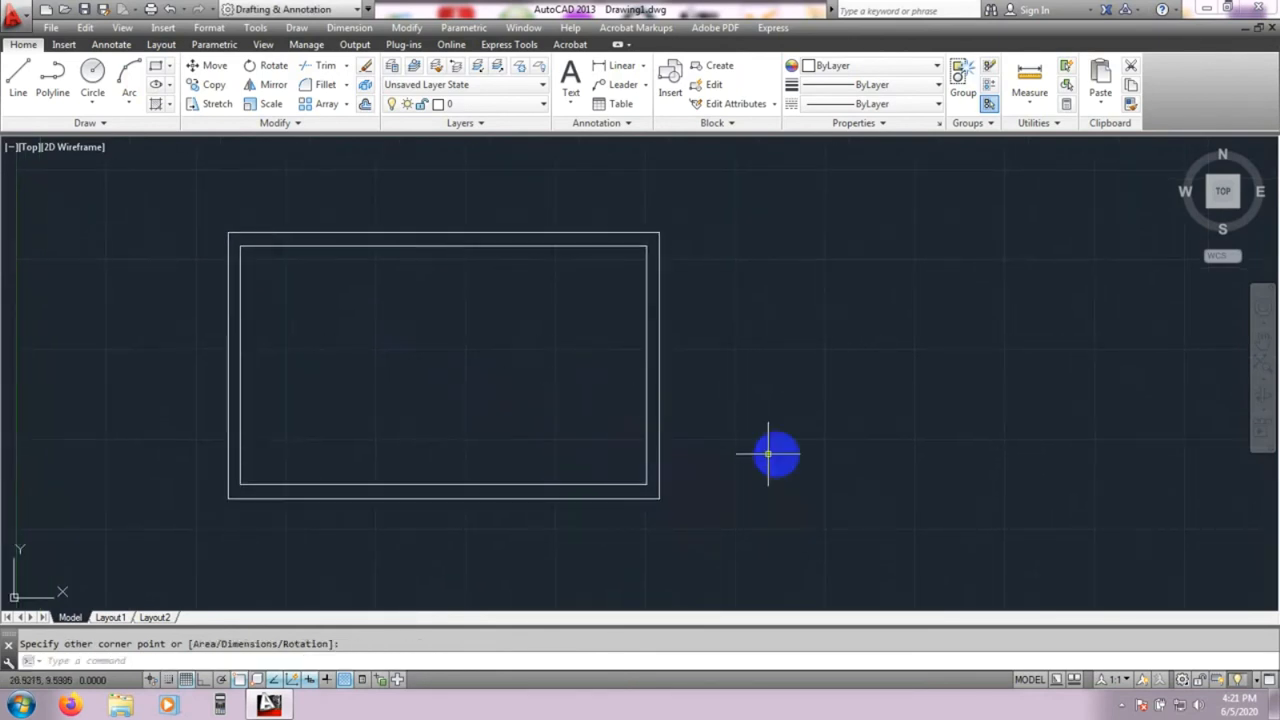
middle_drag(877, 463, 866, 457)
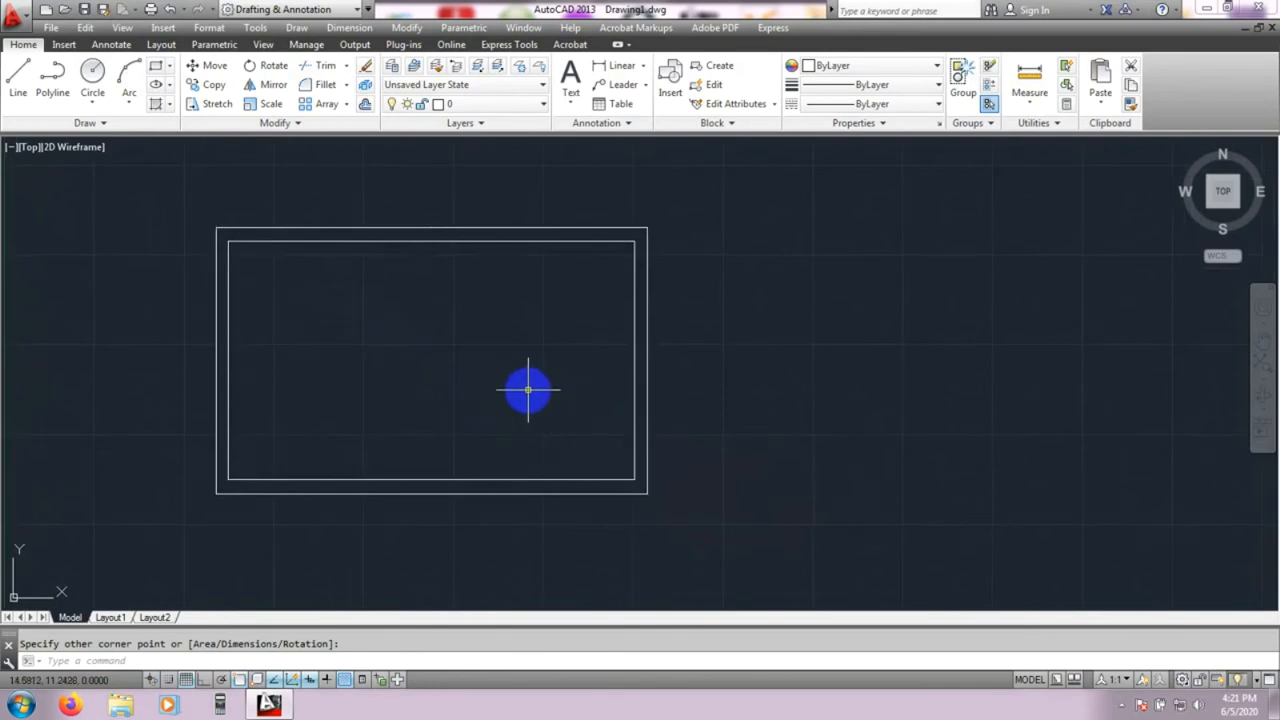
middle_drag(497, 376, 461, 371)
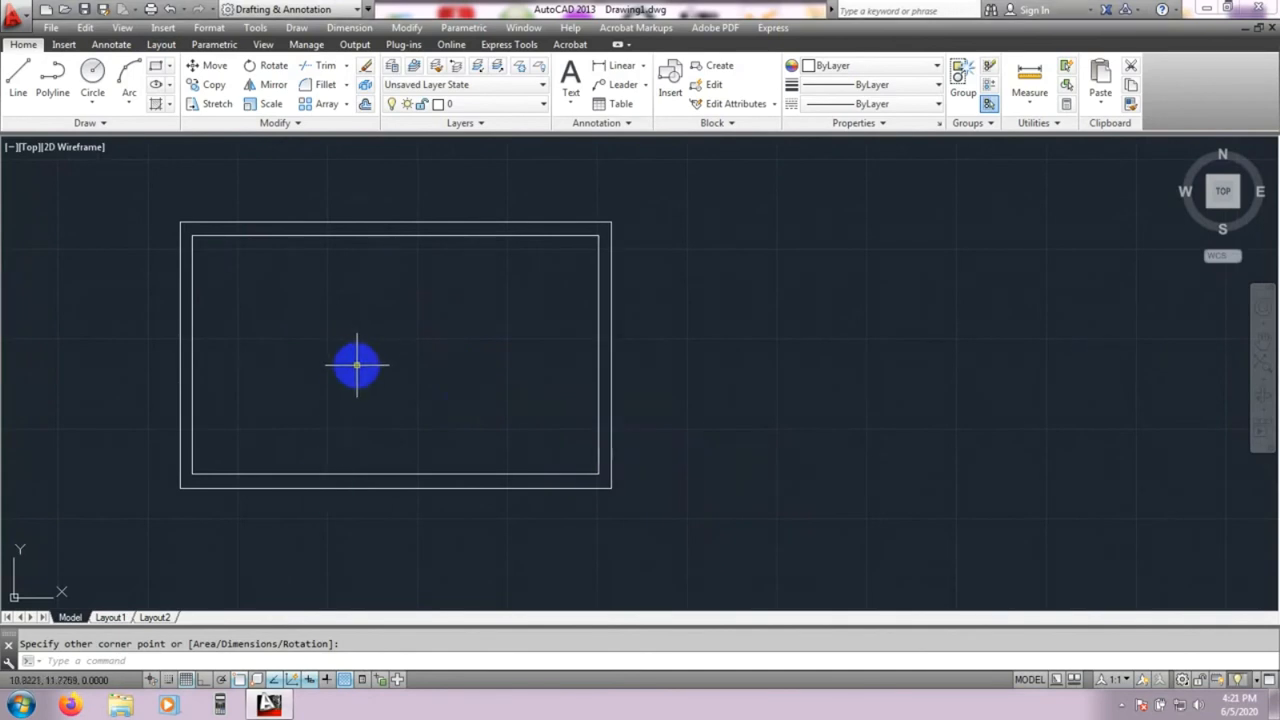
- Draw a vertical line about 0.4 units long across the bottom wall gap, near the lower-left corner of the rectangles
click(20, 90)
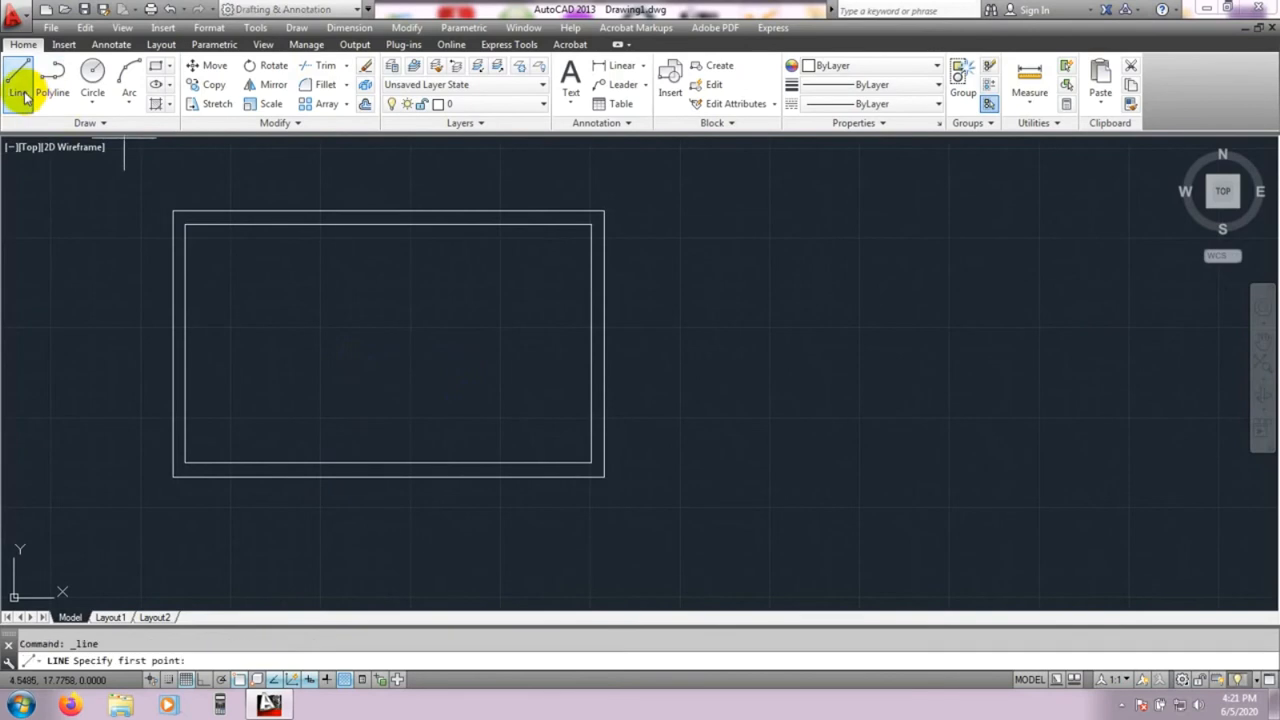
click(206, 462)
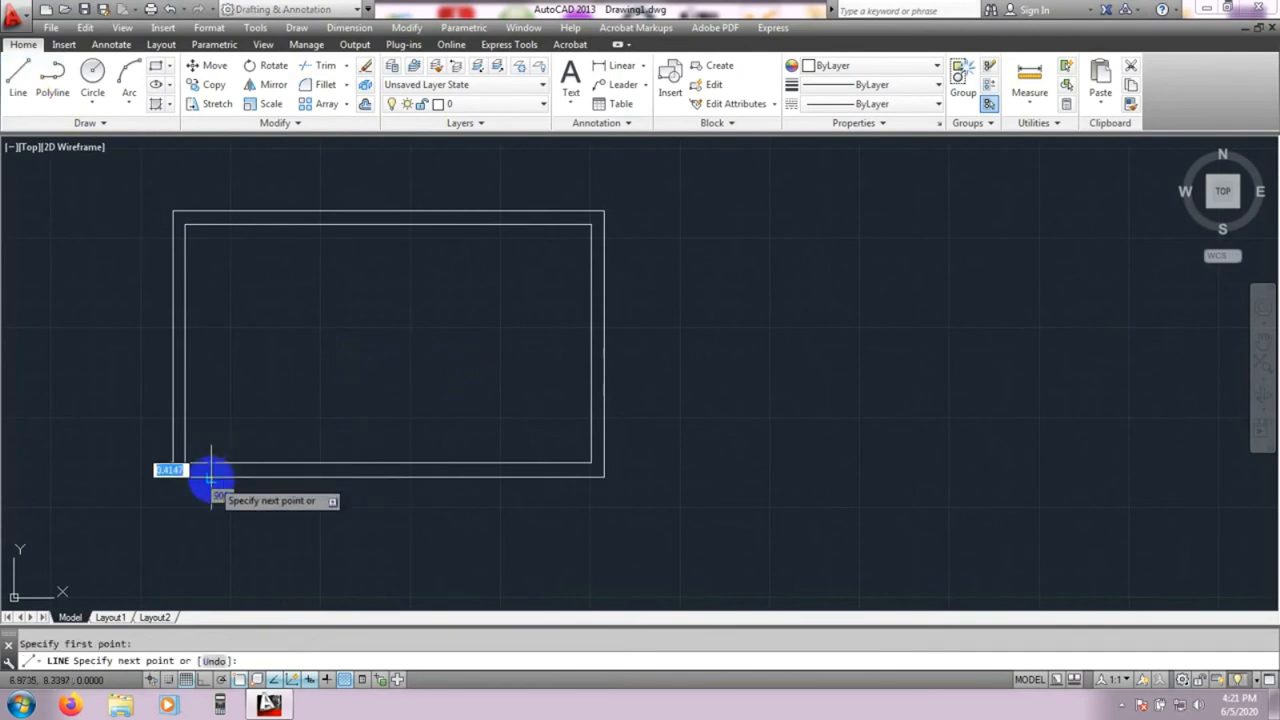
click(211, 478)
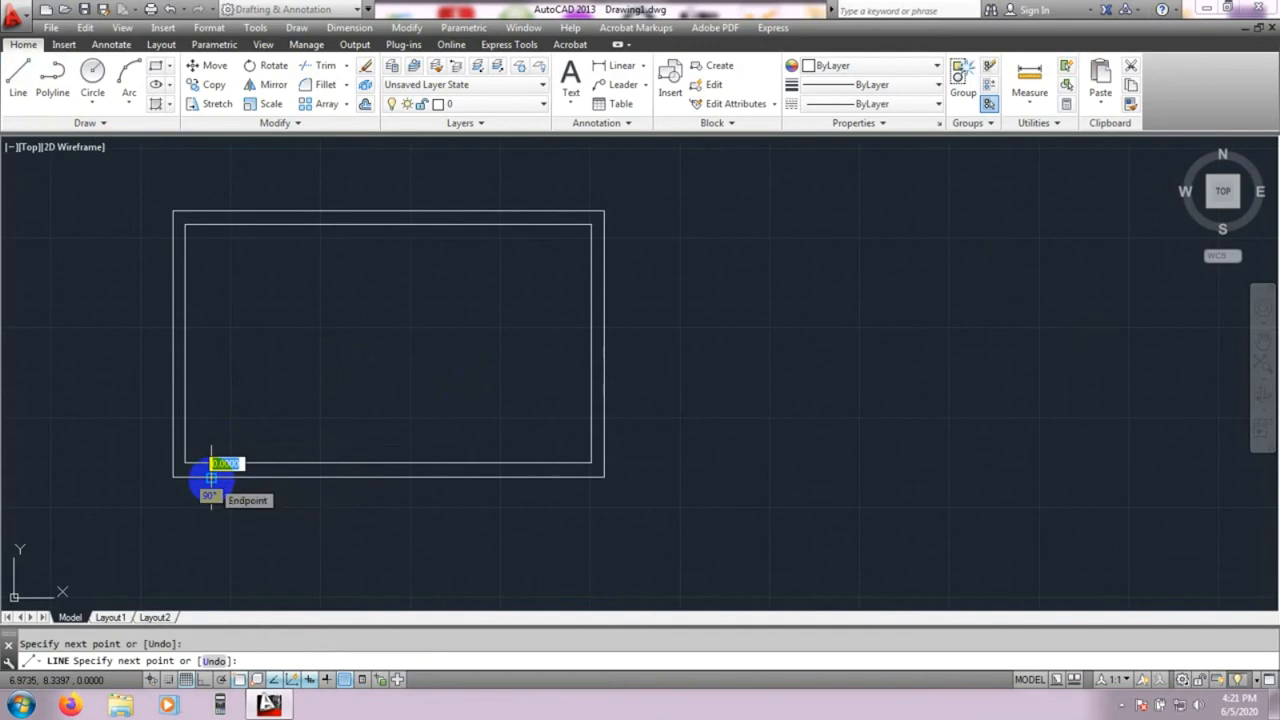
key(Escape)
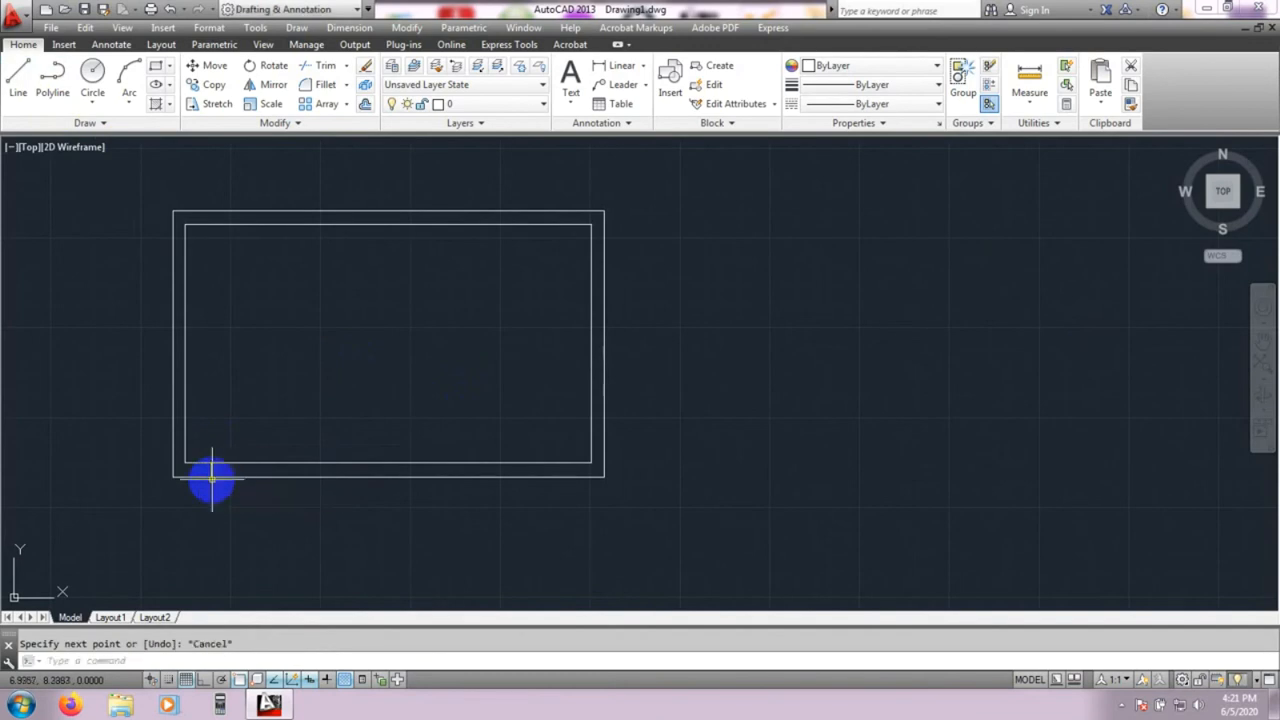
- Try pasting a copy of the short vertical line in the bottom wall, and undo the paste
middle_drag(257, 420, 257, 406)
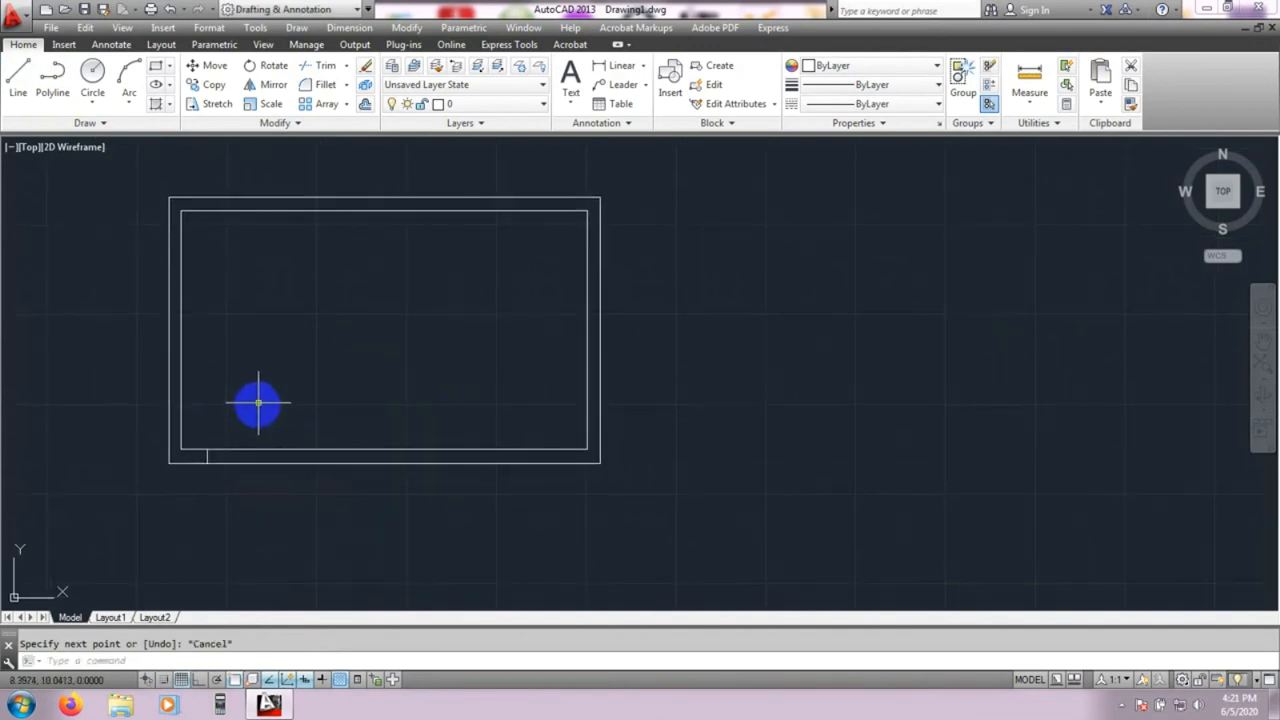
click(206, 457)
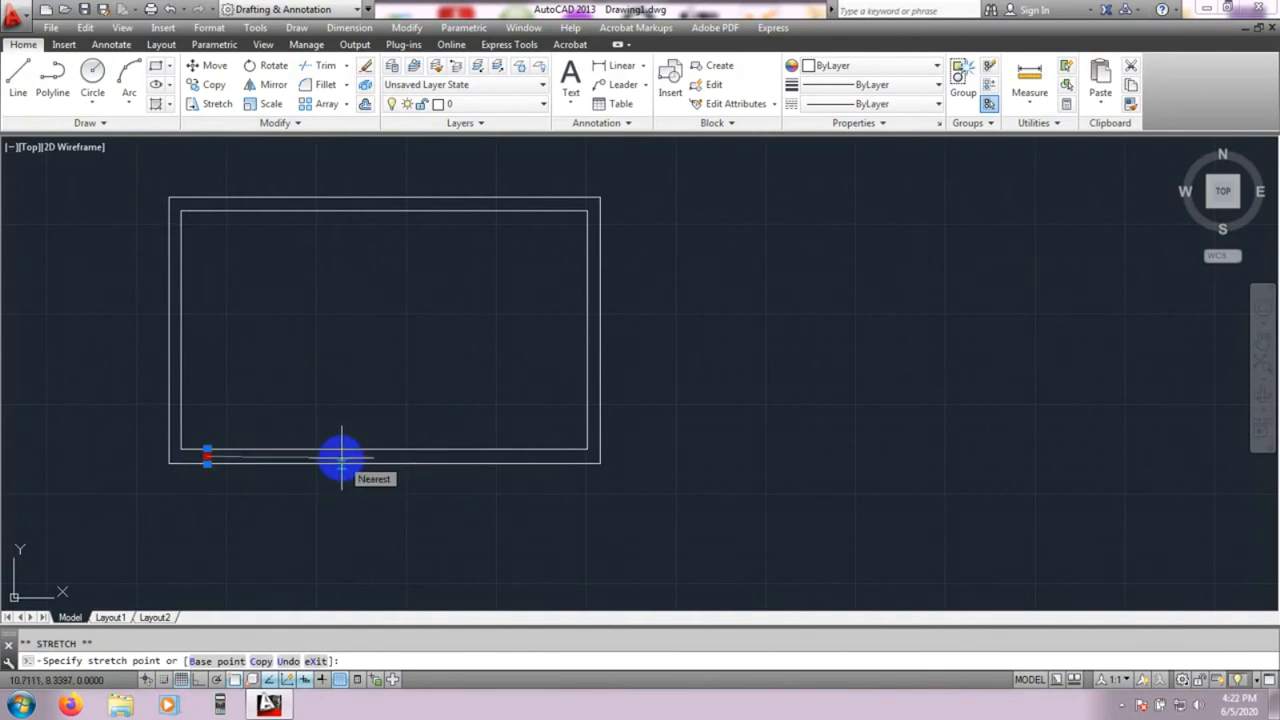
key(Escape)
key(ctrl+c)
key(ctrl+v)
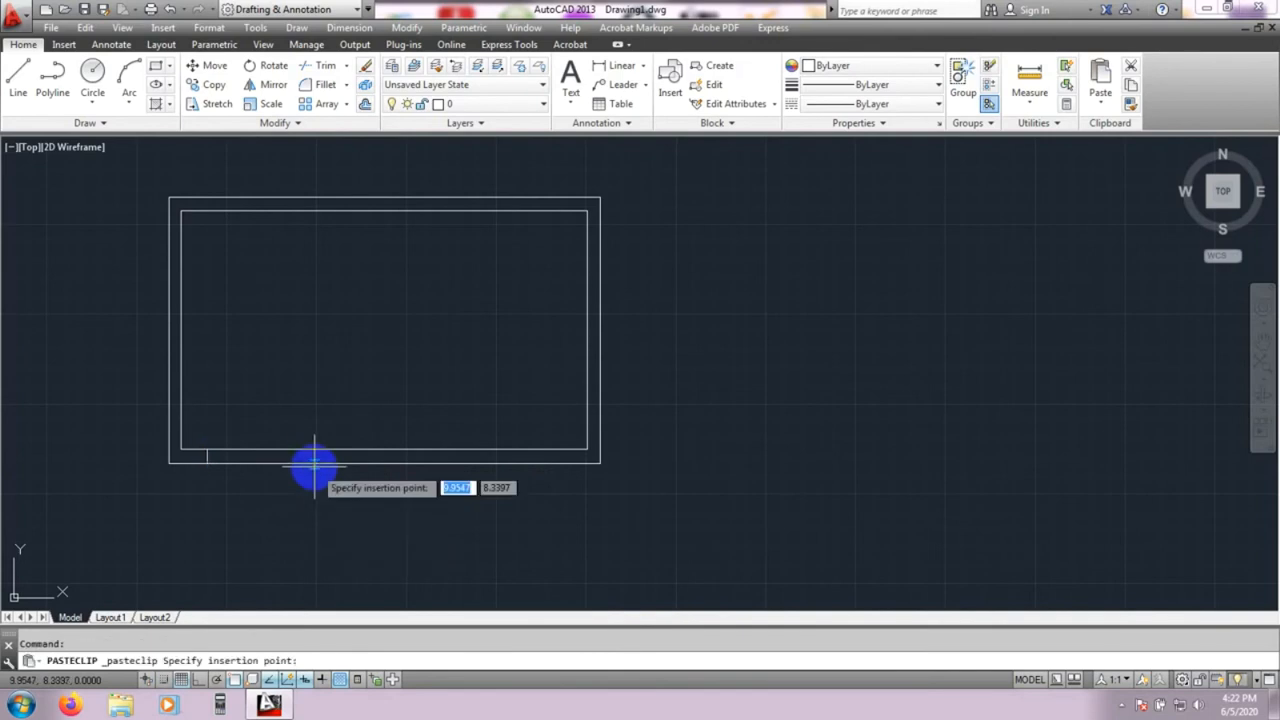
scroll(325, 440, up, 5)
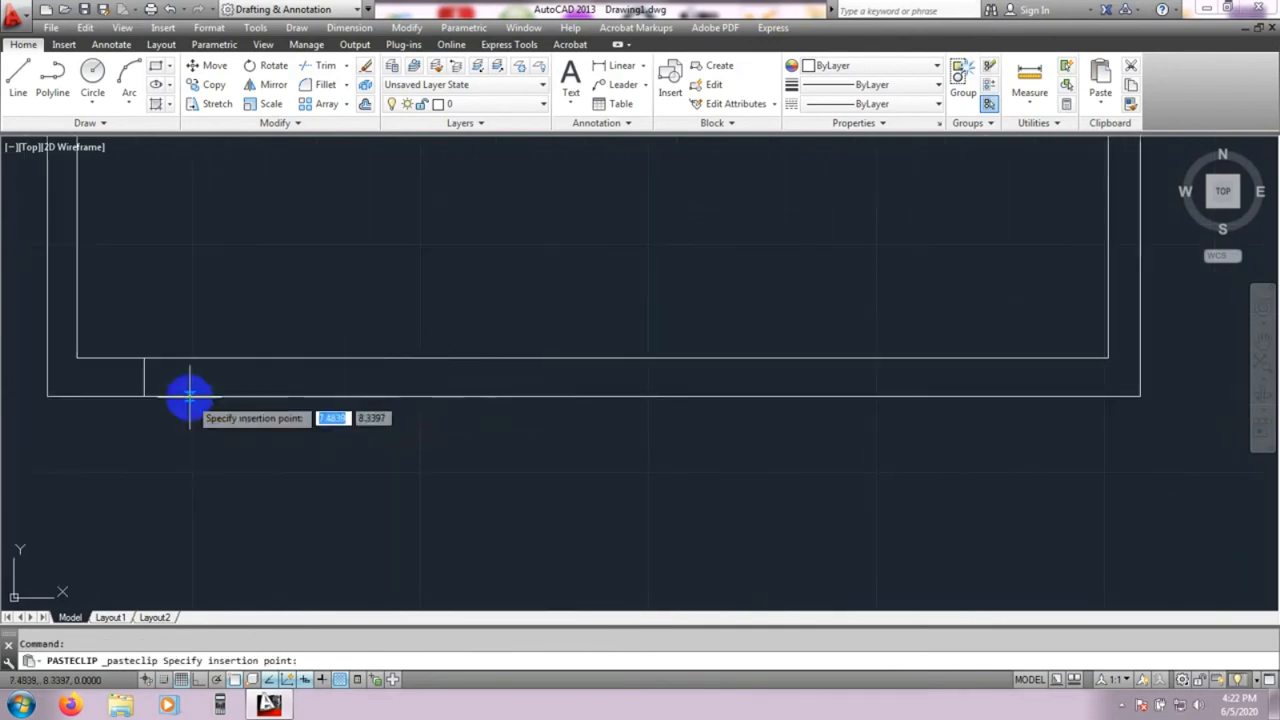
click(144, 378)
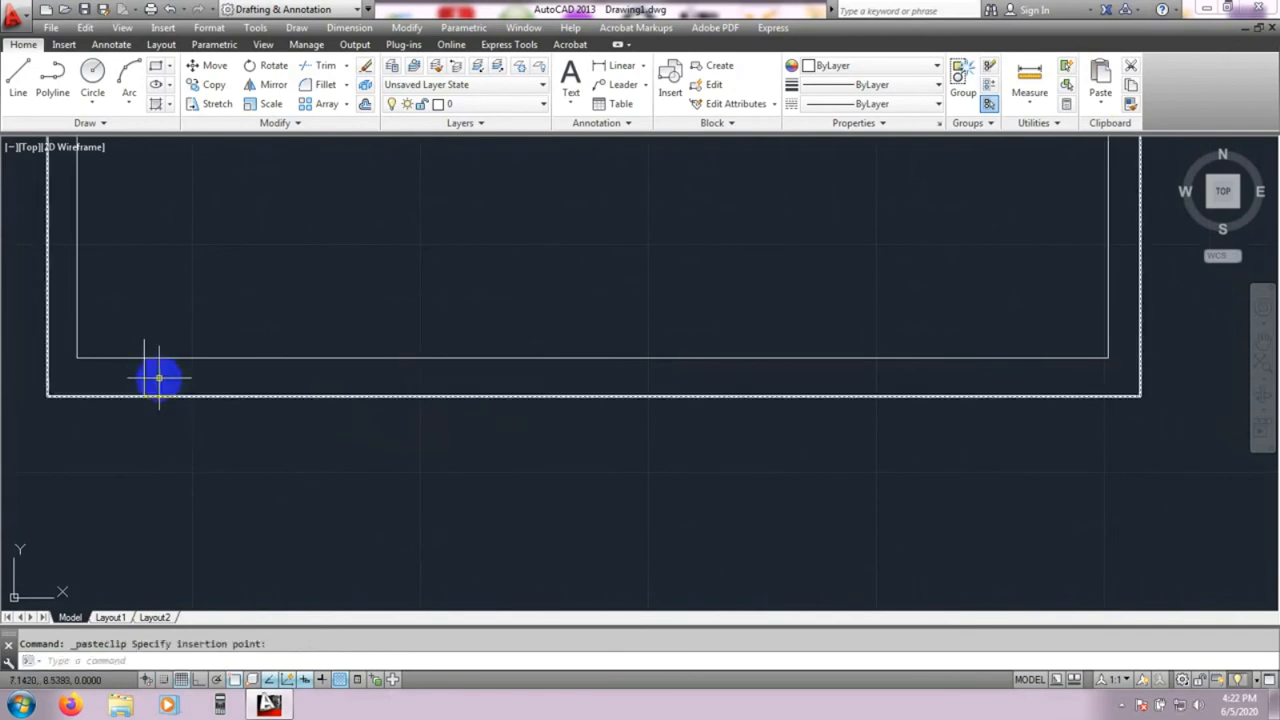
key(ctrl+z)
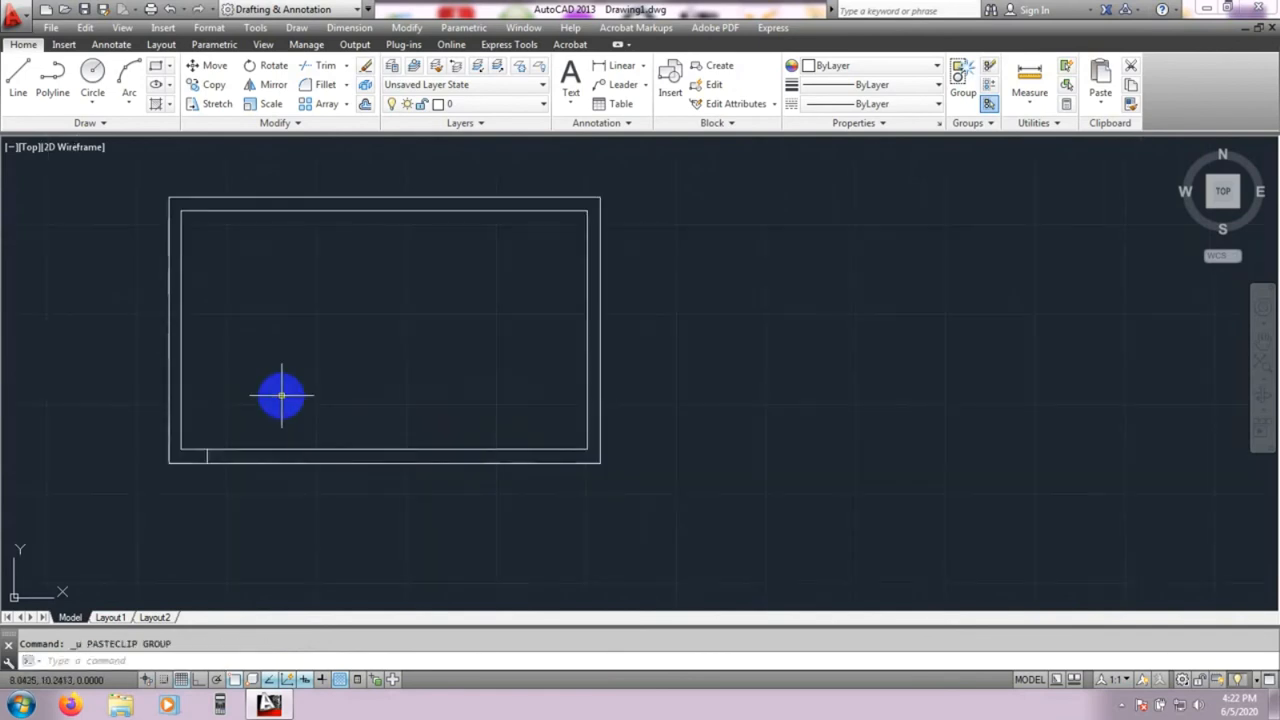
- Copy the short vertical line and paste it across the bottom wall about 2.6 units to the right of the original
scroll(300, 397, up, 5)
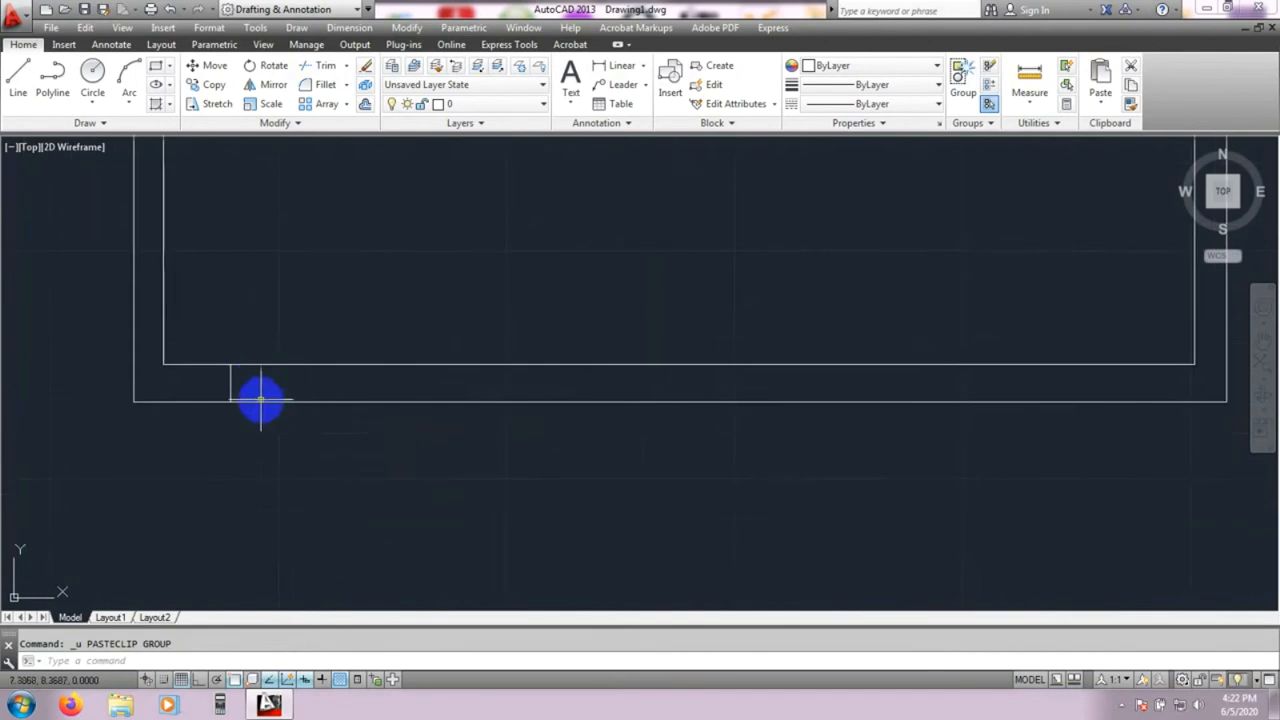
mouse_move(264, 505)
middle_down()
mouse_move(263, 531)
mouse_move(291, 509)
mouse_move(180, 534)
mouse_move(180, 483)
middle_up()
click(176, 477)
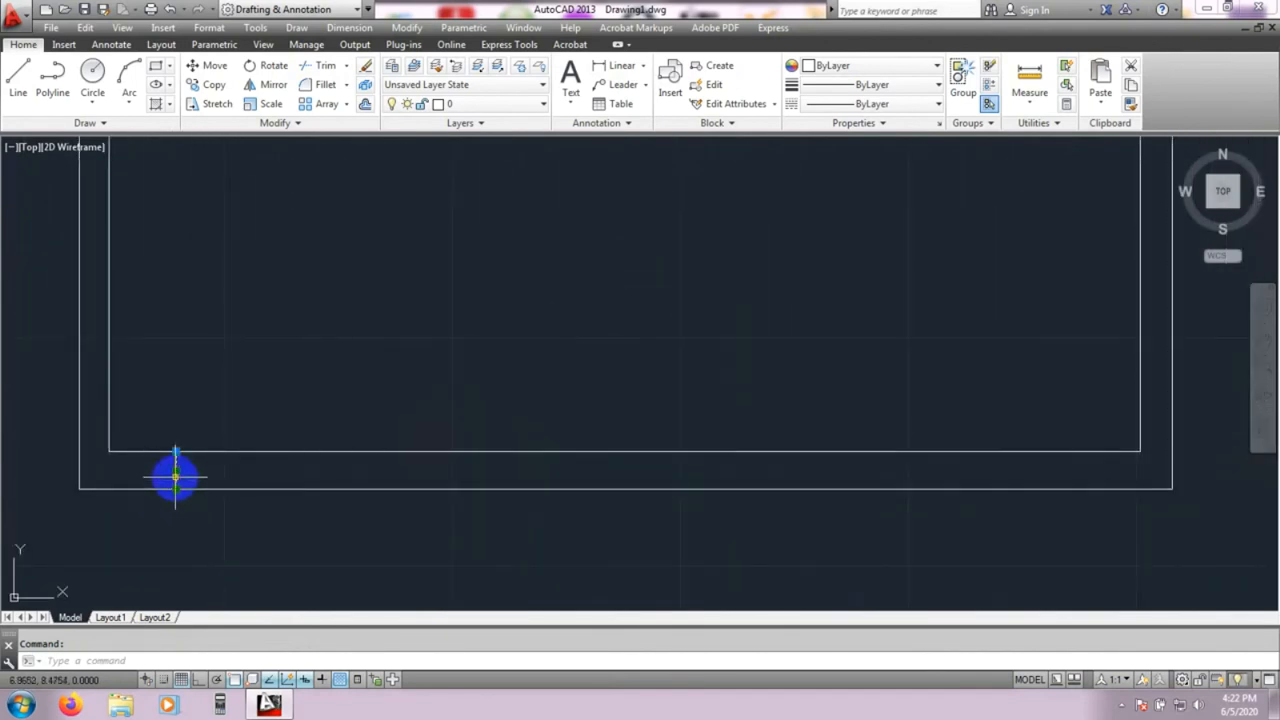
key(ctrl+c)
key(ctrl+v)
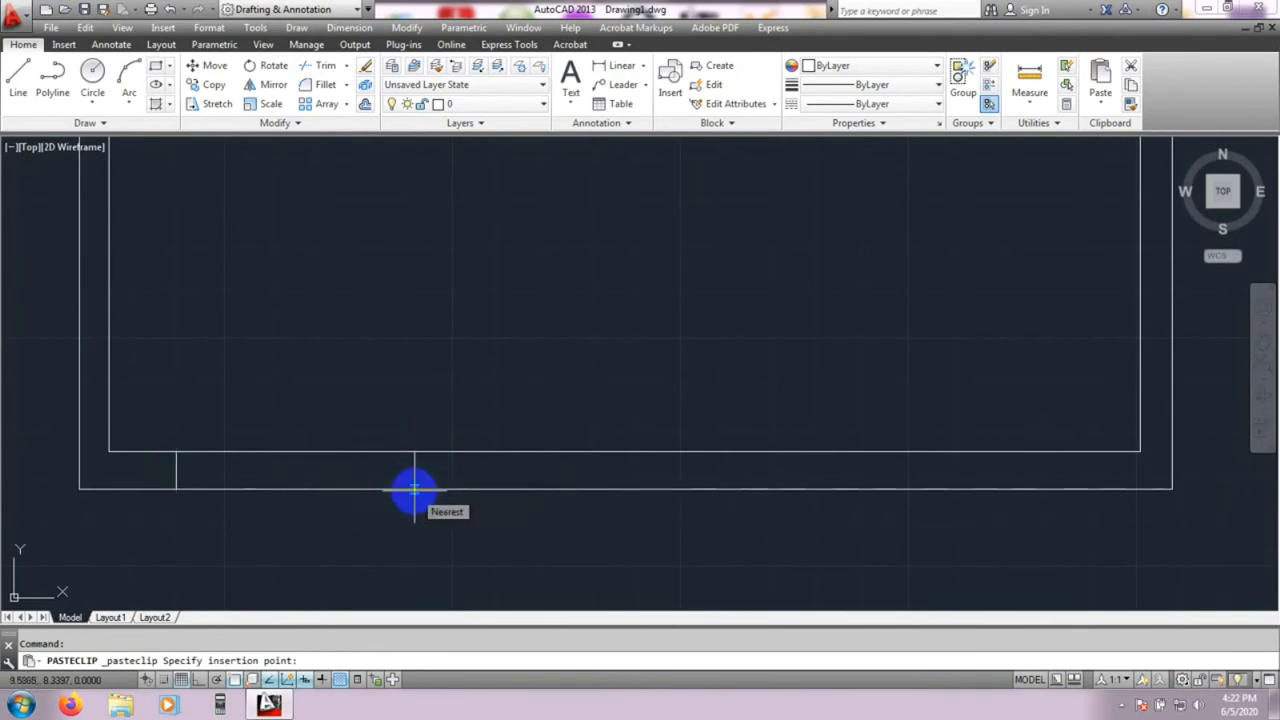
click(415, 489)
key(Escape)
- Trim the inner and outer bottom wall lines between the two short vertical lines to open the doorway
scroll(417, 569, down, 2)
mouse_move(415, 571)
middle_down()
mouse_move(414, 526)
mouse_move(378, 526)
middle_up()
text(tr)
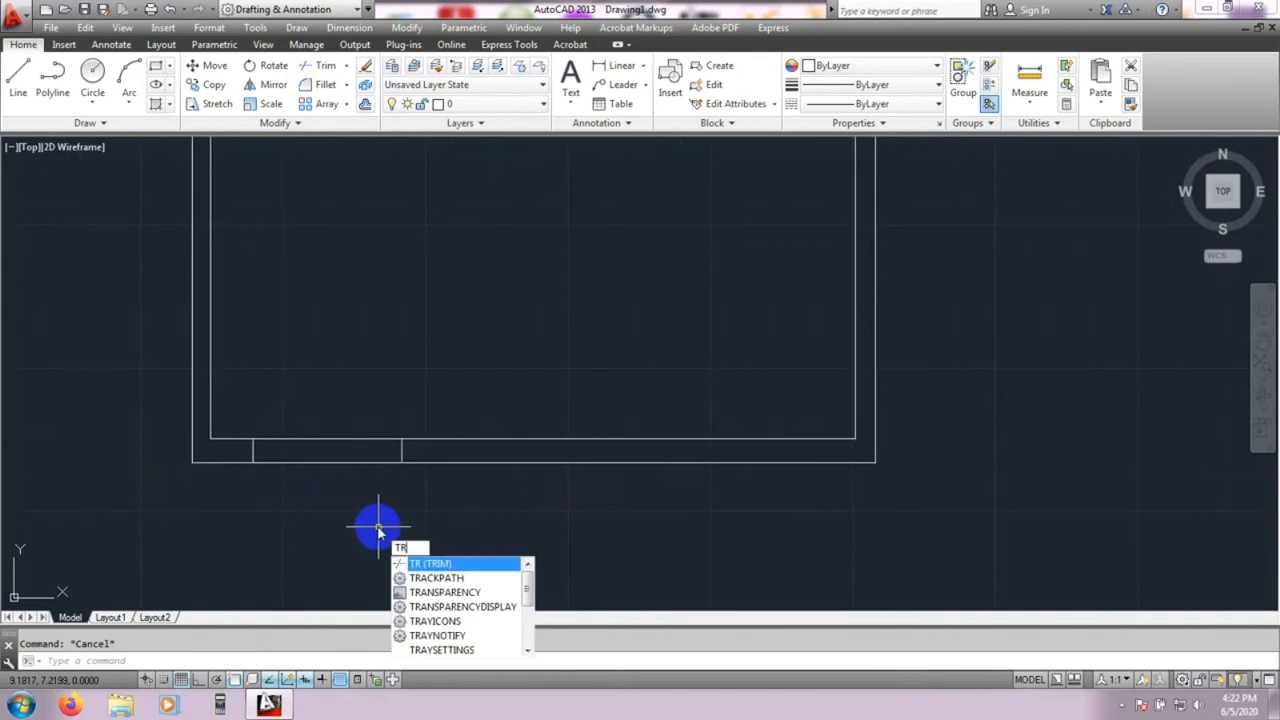
key(Return)
key(Return)
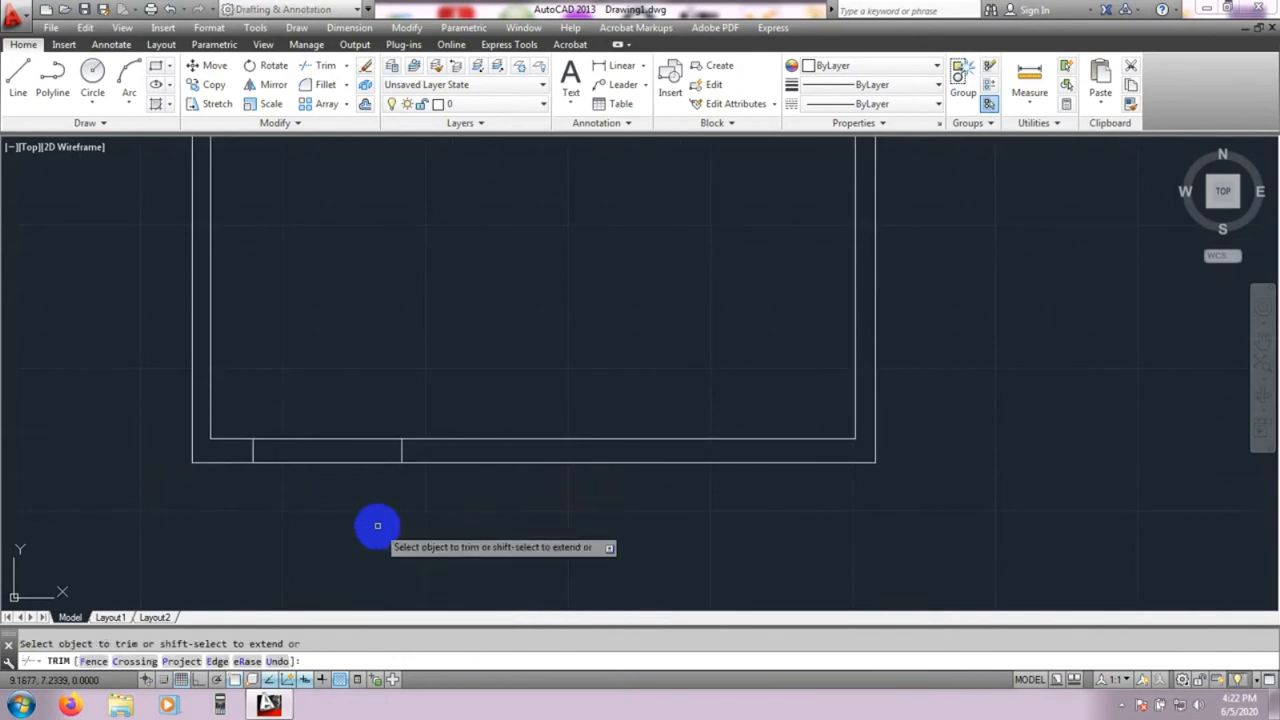
click(361, 437)
click(361, 461)
scroll(364, 463, down, 2)
scroll(345, 475, down, 2)
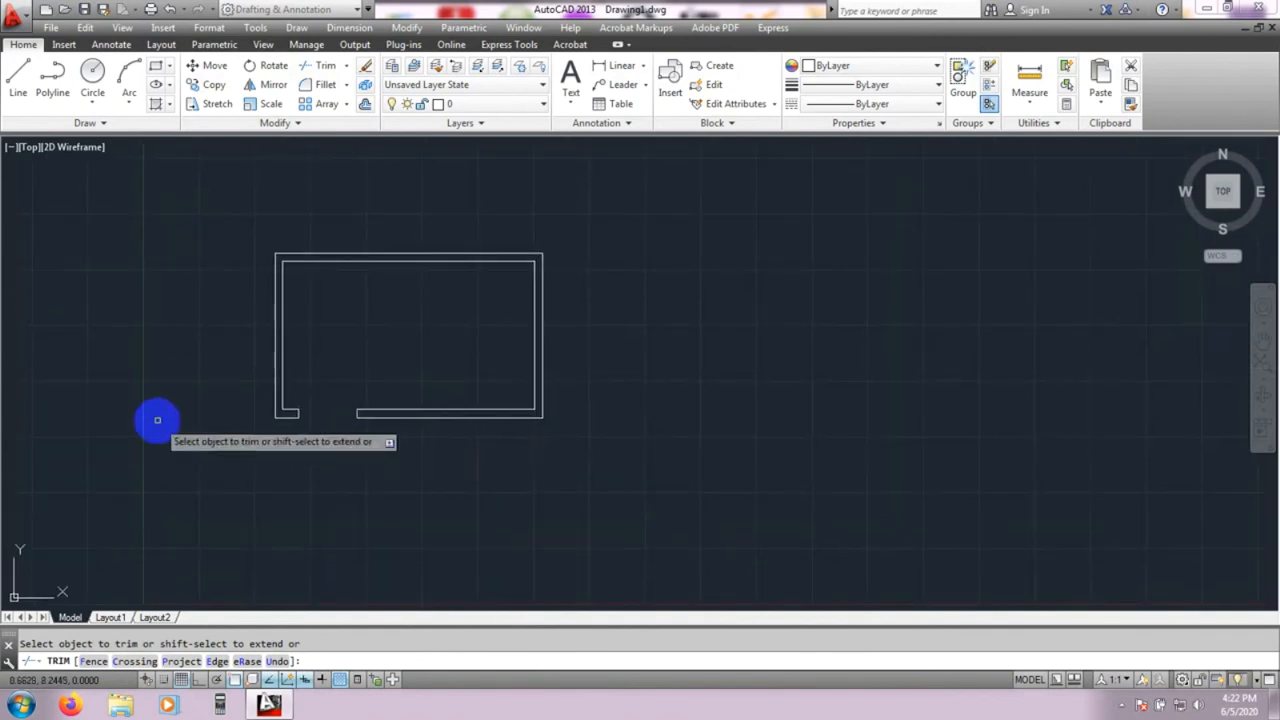
- Draw a circle centred on the inner corner of the doorway's left jamb, with its radius reaching the right jamb's inner corner
click(91, 74)
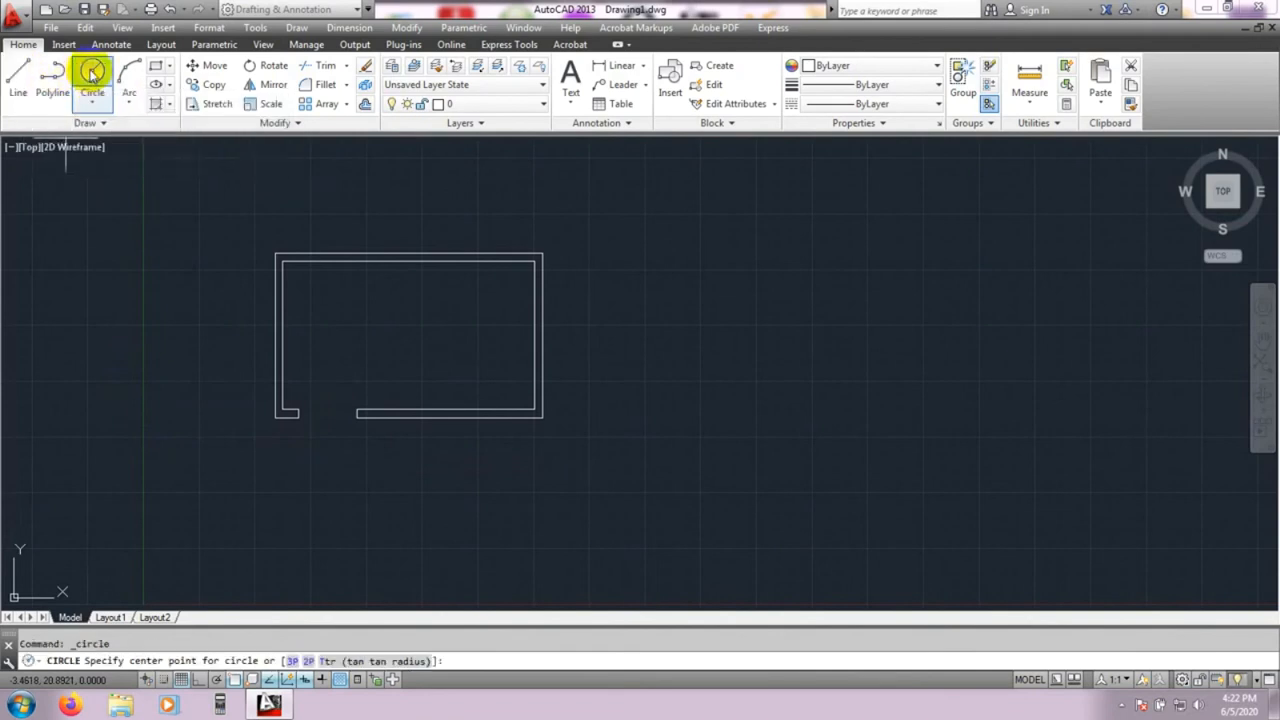
click(298, 408)
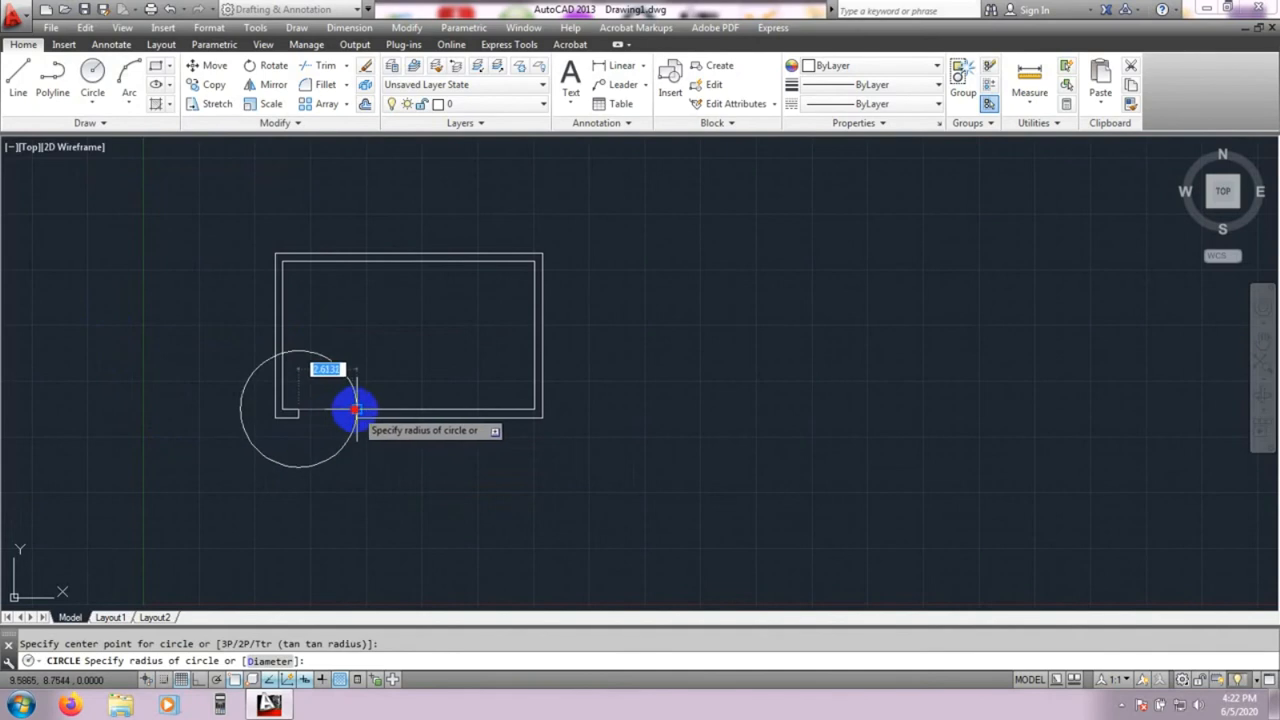
click(357, 408)
- Draw a vertical door leaf line from the circle's centre at the left jamb up to the top of the circle
scroll(160, 265, up, 2)
middle_drag(160, 265, 143, 251)
click(18, 80)
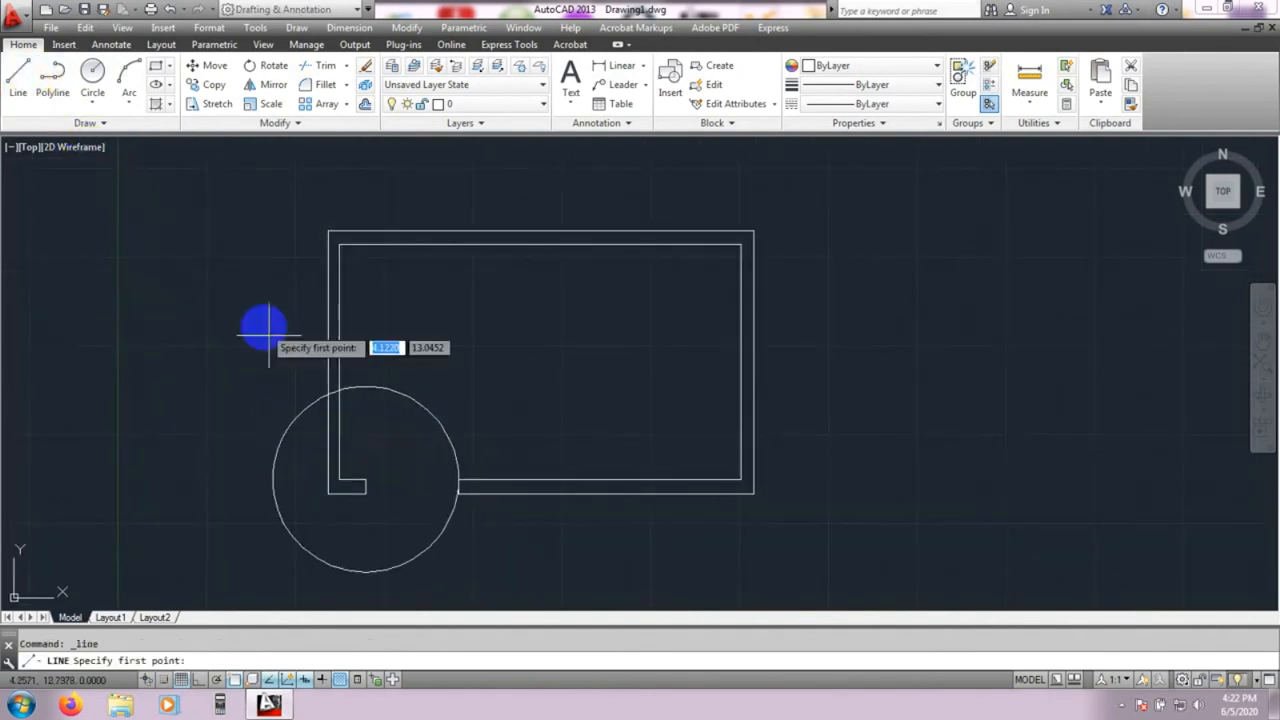
click(366, 480)
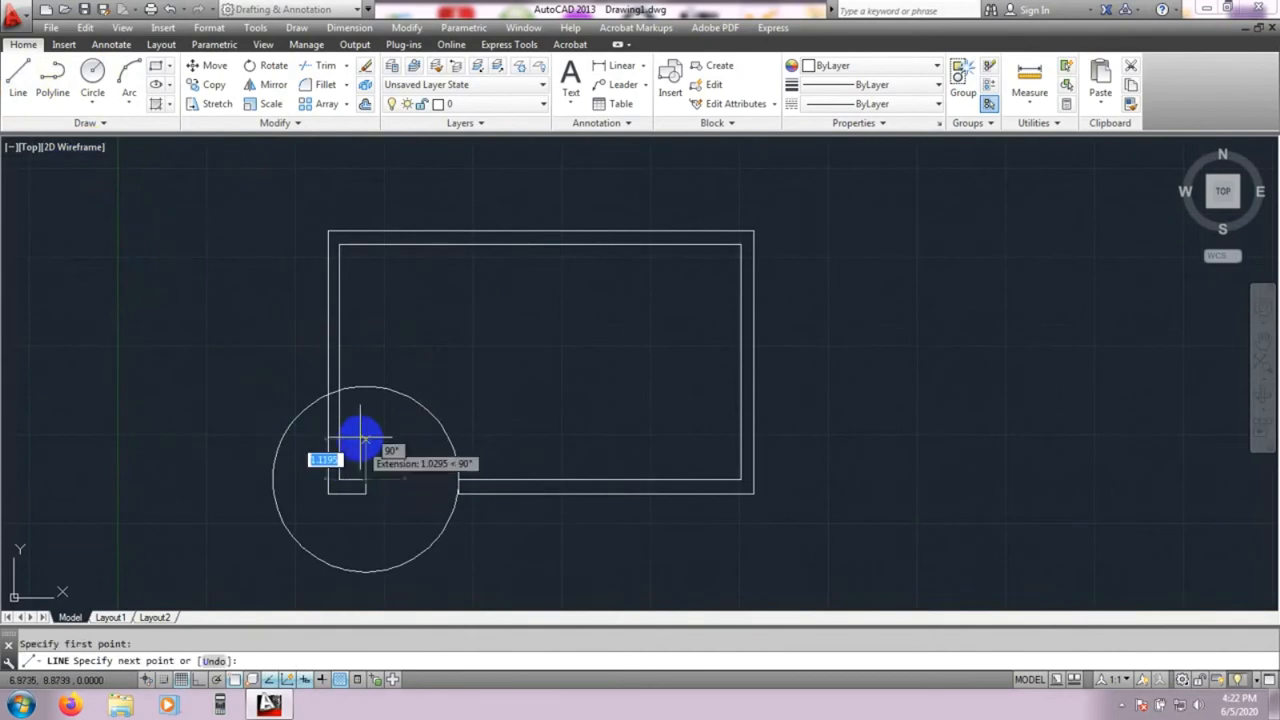
click(366, 386)
key(Return)
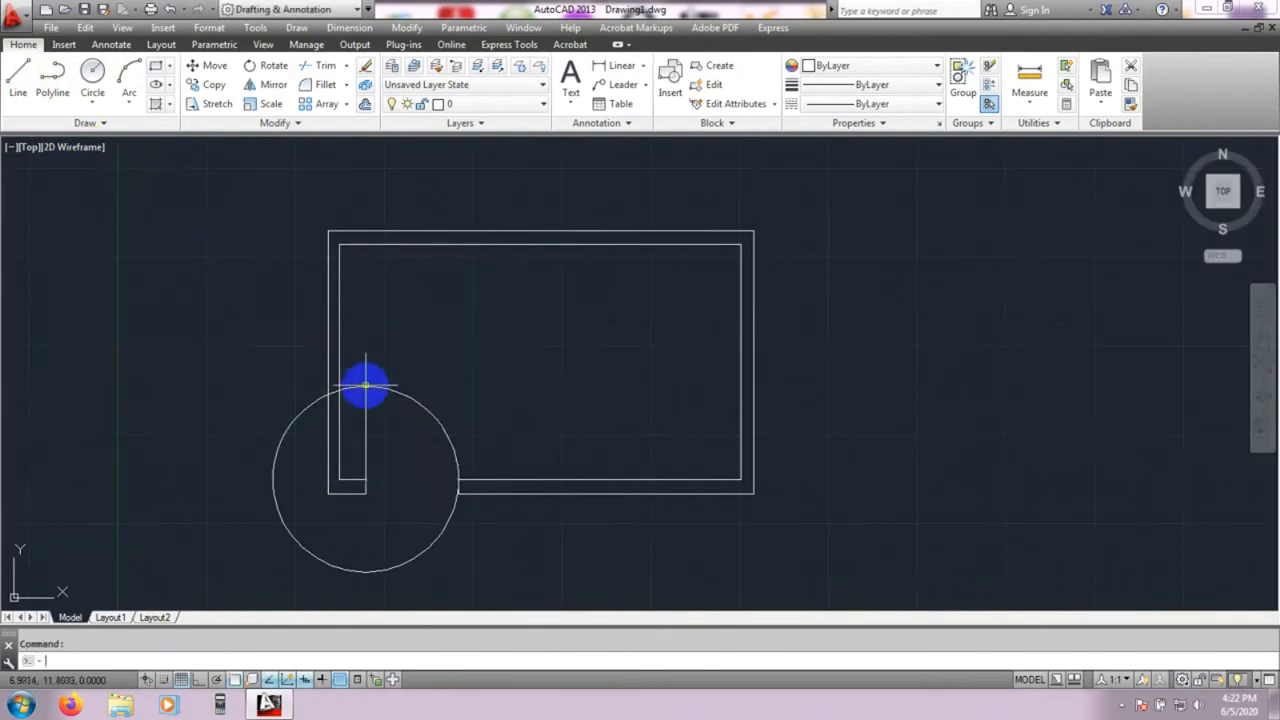
middle_drag(392, 462, 388, 440)
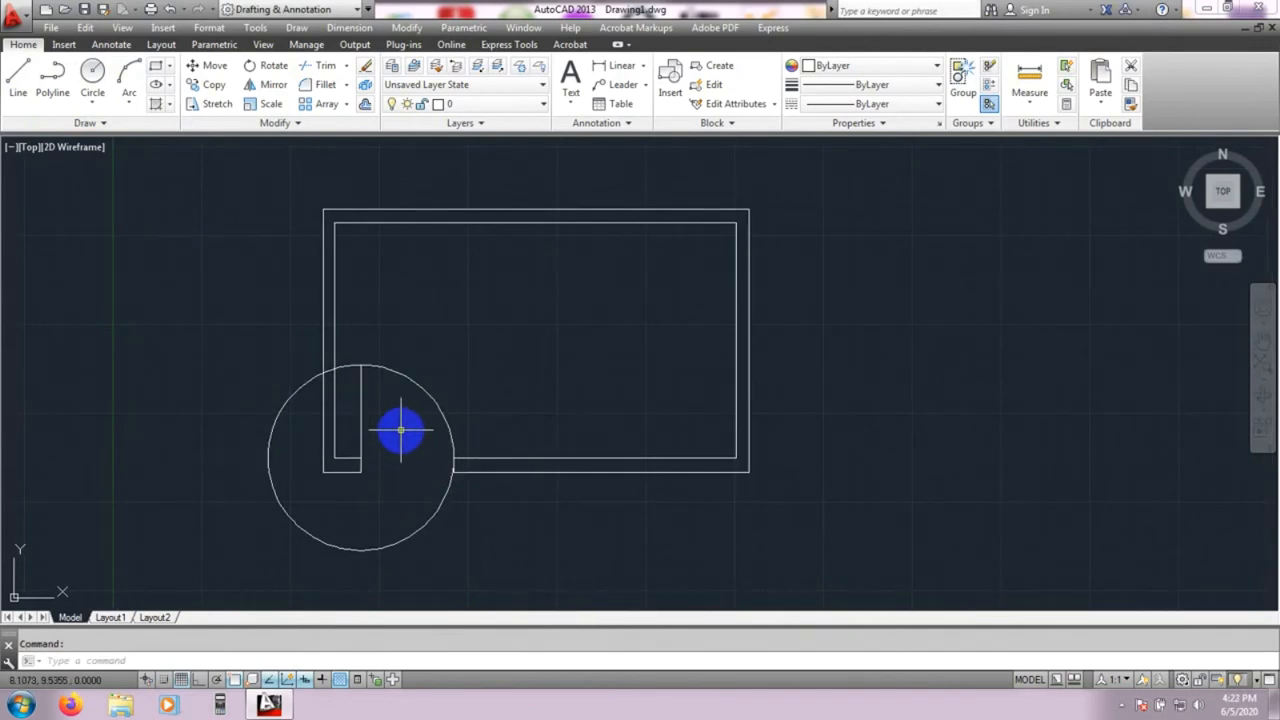
- Trim the circle so a quarter arc remains as the door swing from the leaf's top to the right jamb
key(Return)
key(Return)
scroll(400, 430, up, 2)
middle_drag(369, 411, 461, 377)
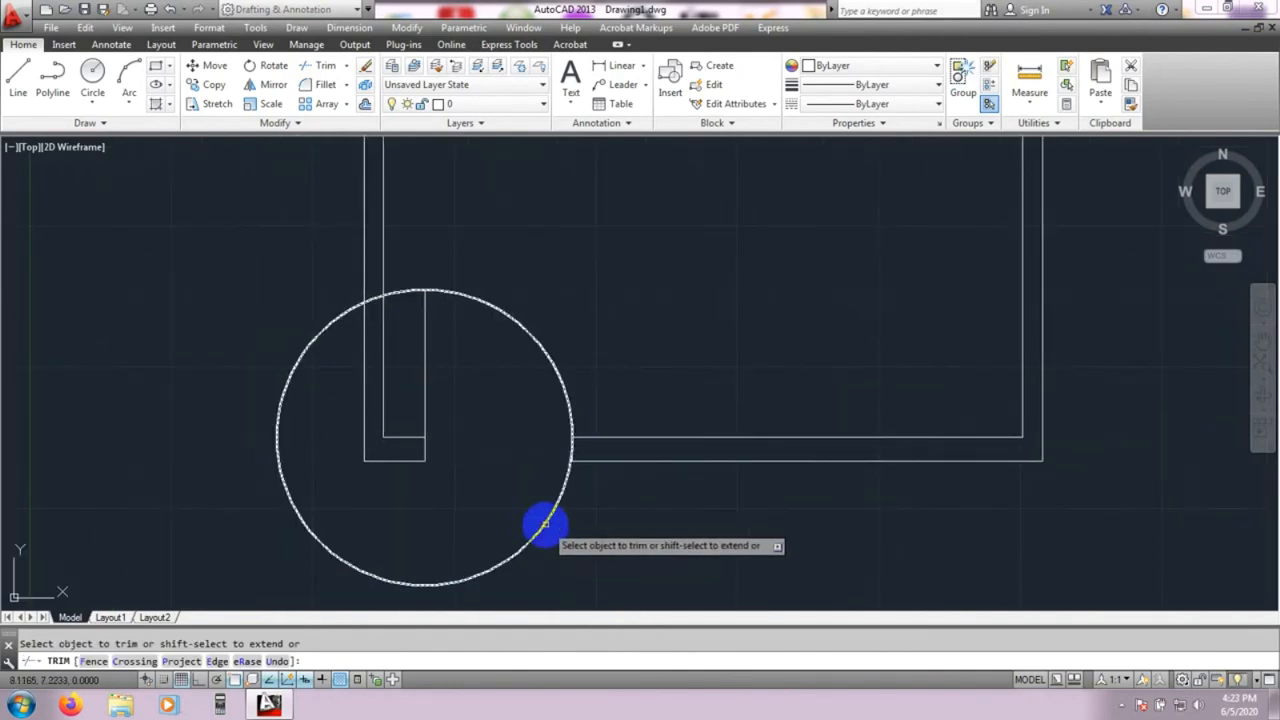
click(545, 524)
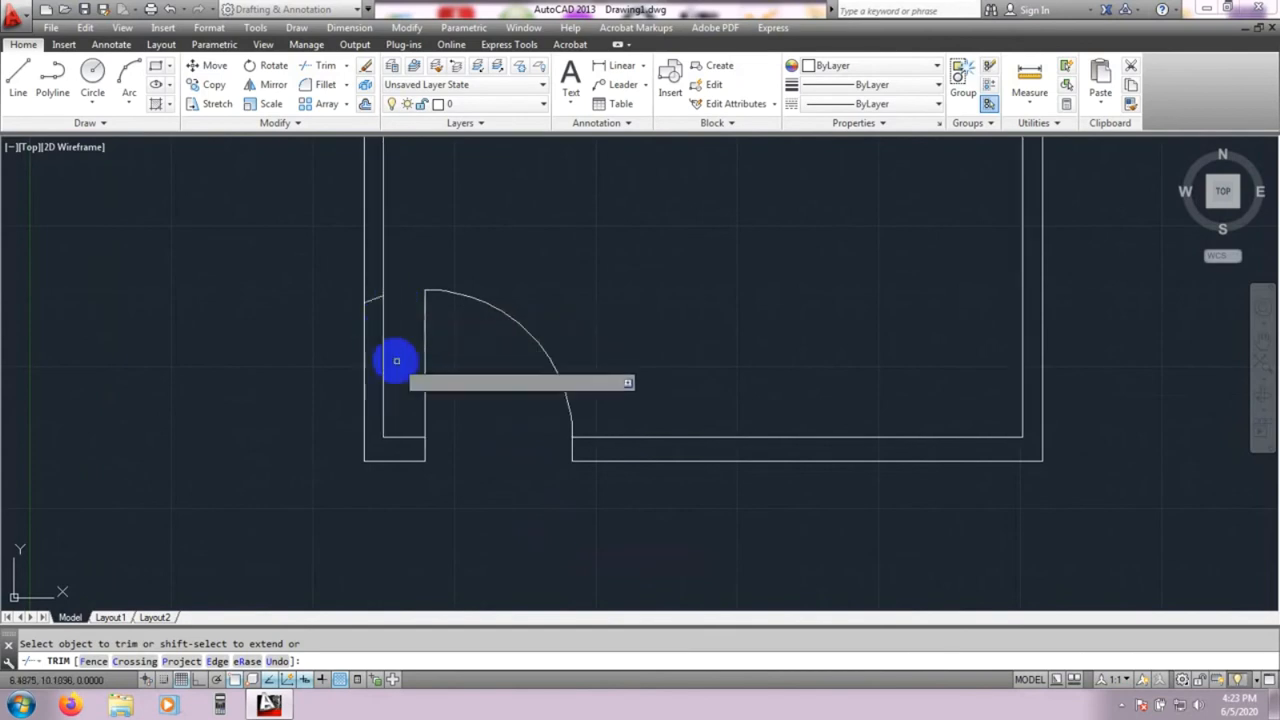
key(Escape)
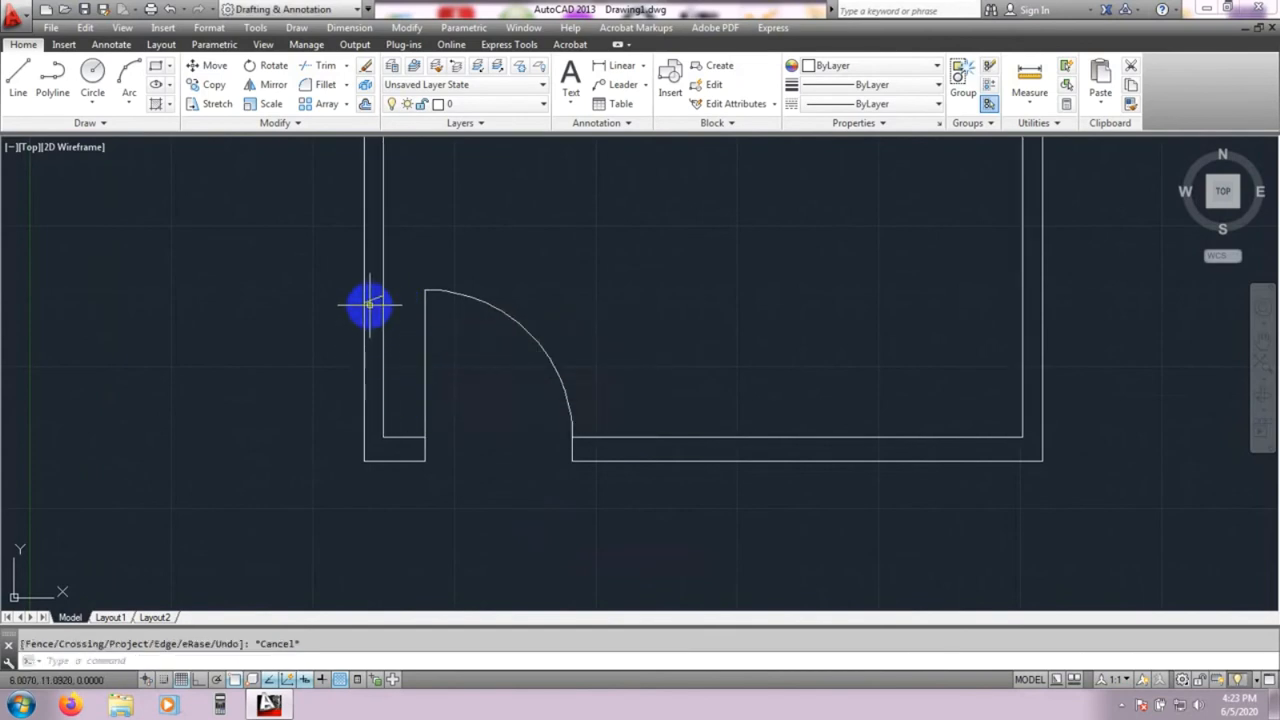
- Erase the leftover arc fragment between the two lines of the left wall
click(370, 300)
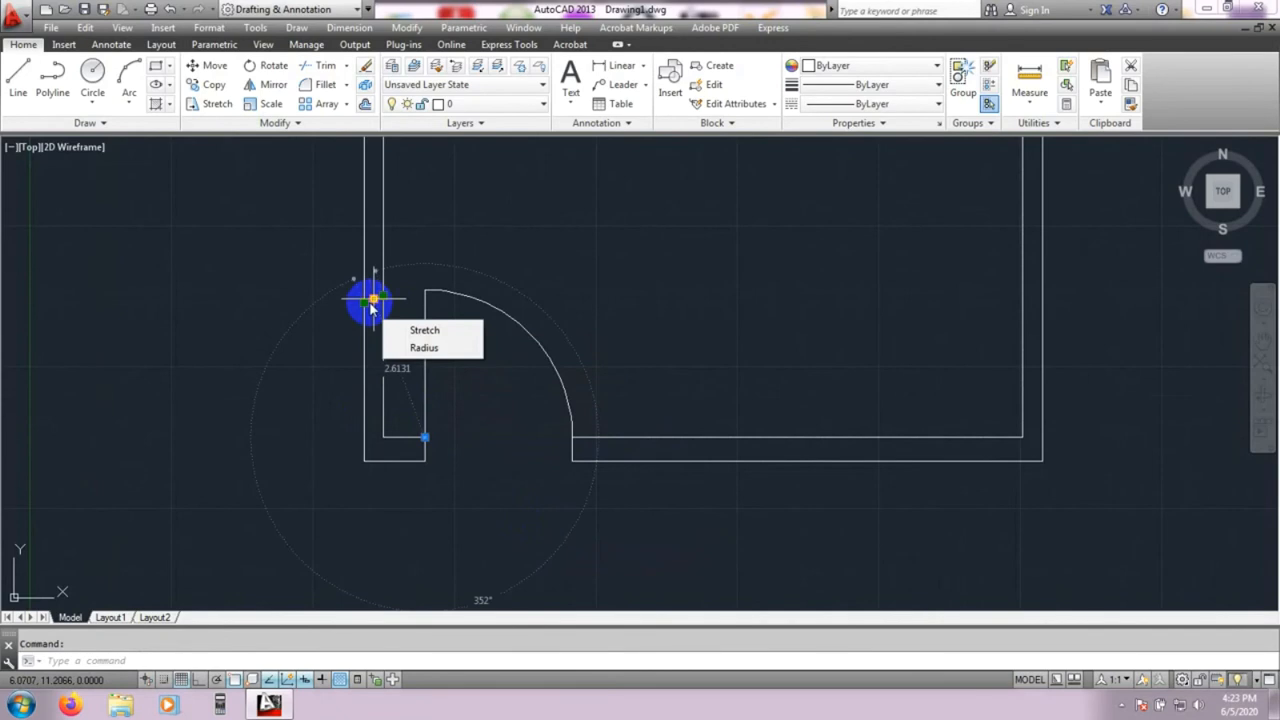
key(Escape)
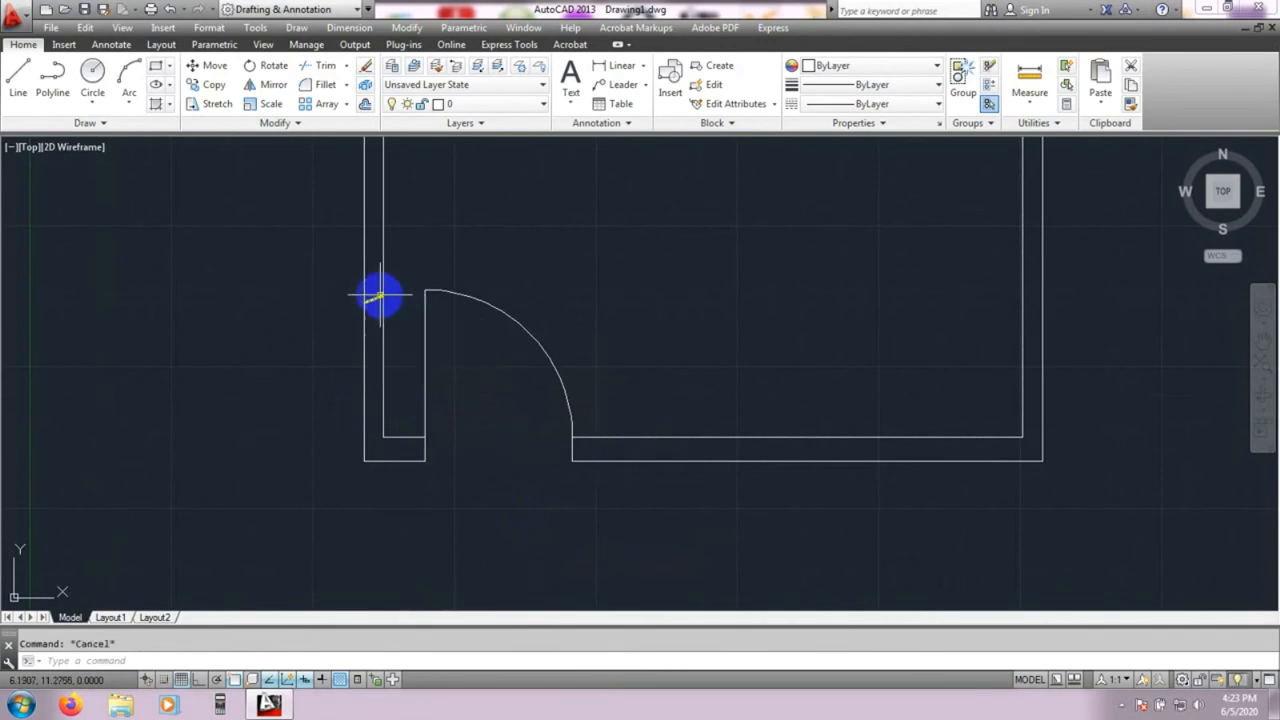
click(373, 300)
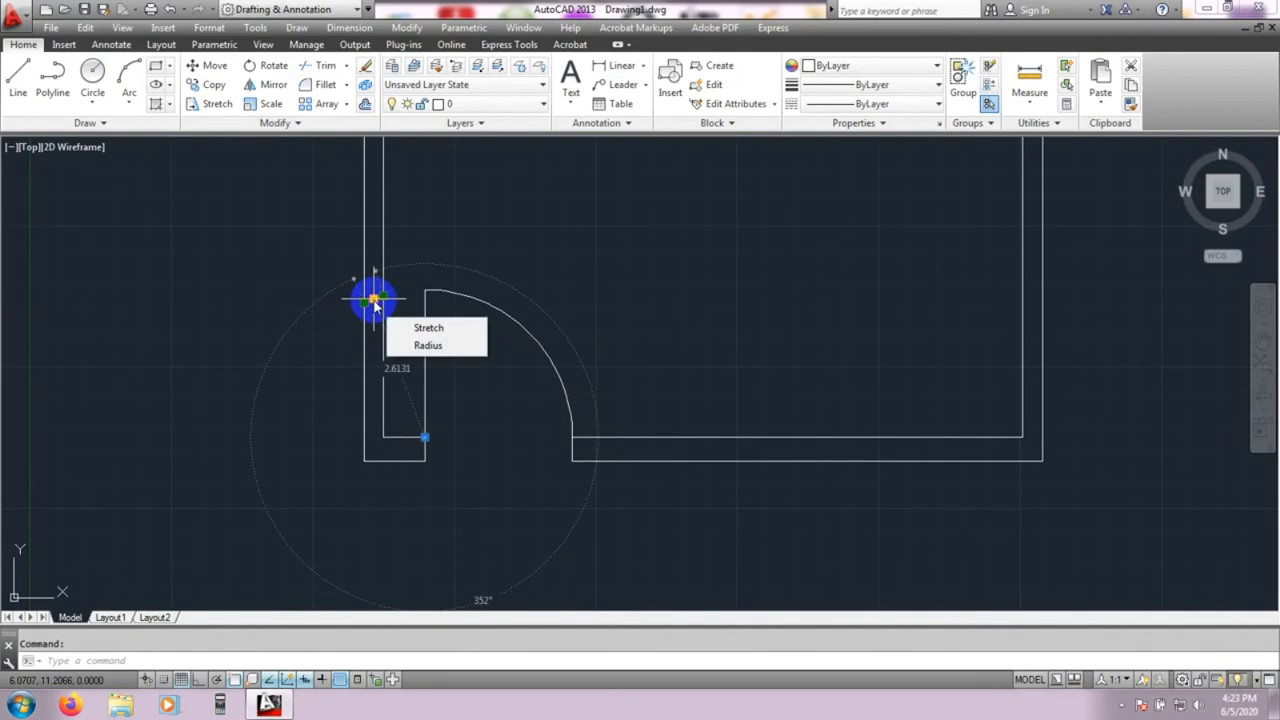
key(Escape)
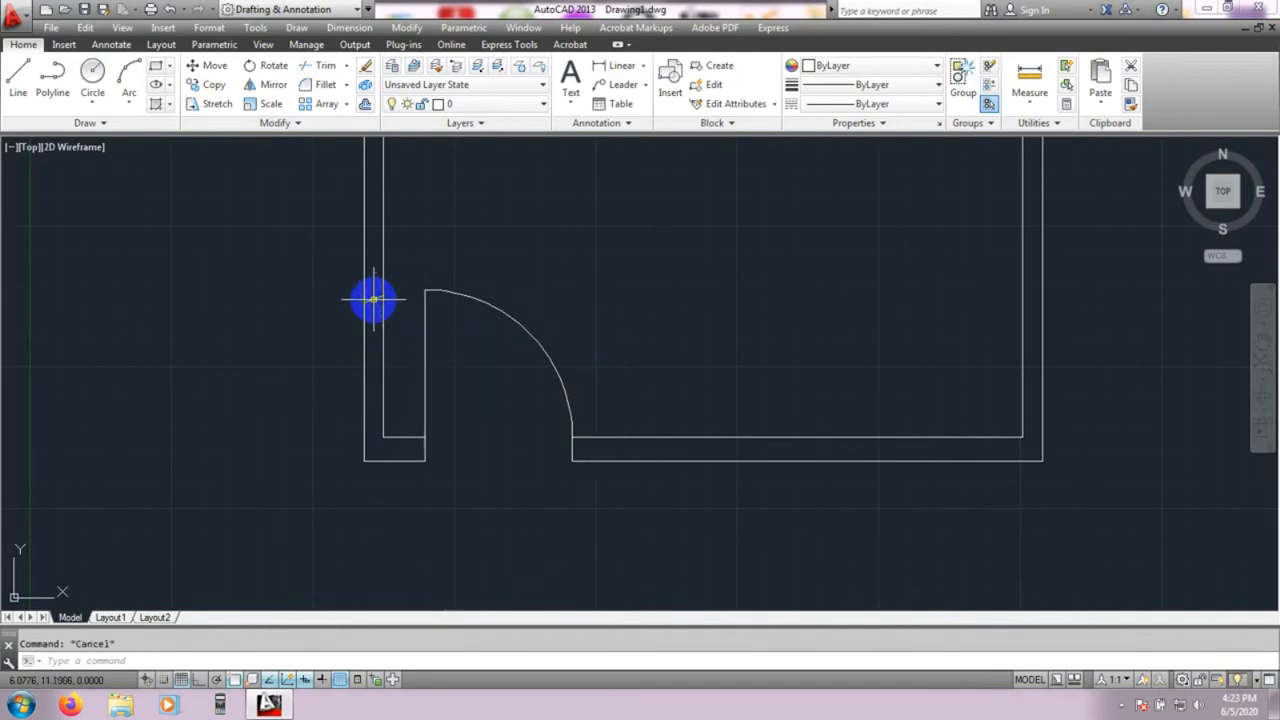
scroll(370, 305, up, 4)
scroll(375, 298, down, 4)
middle_drag(382, 307, 375, 316)
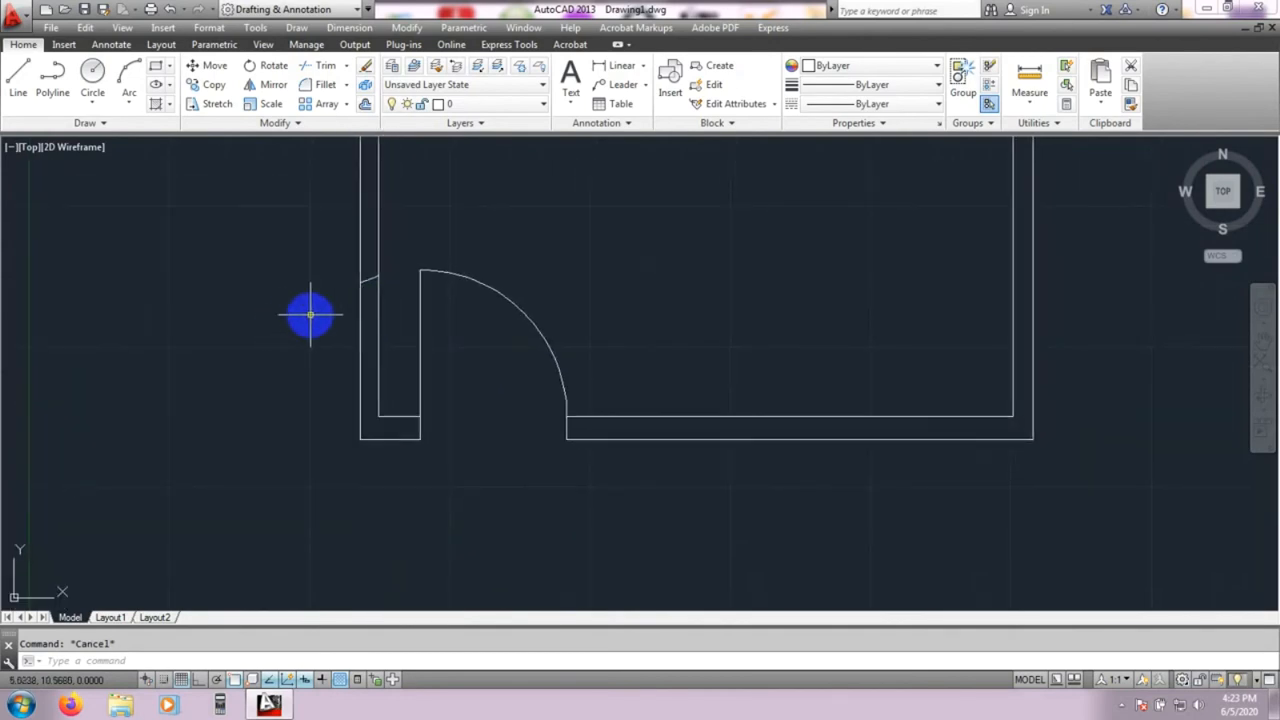
click(363, 276)
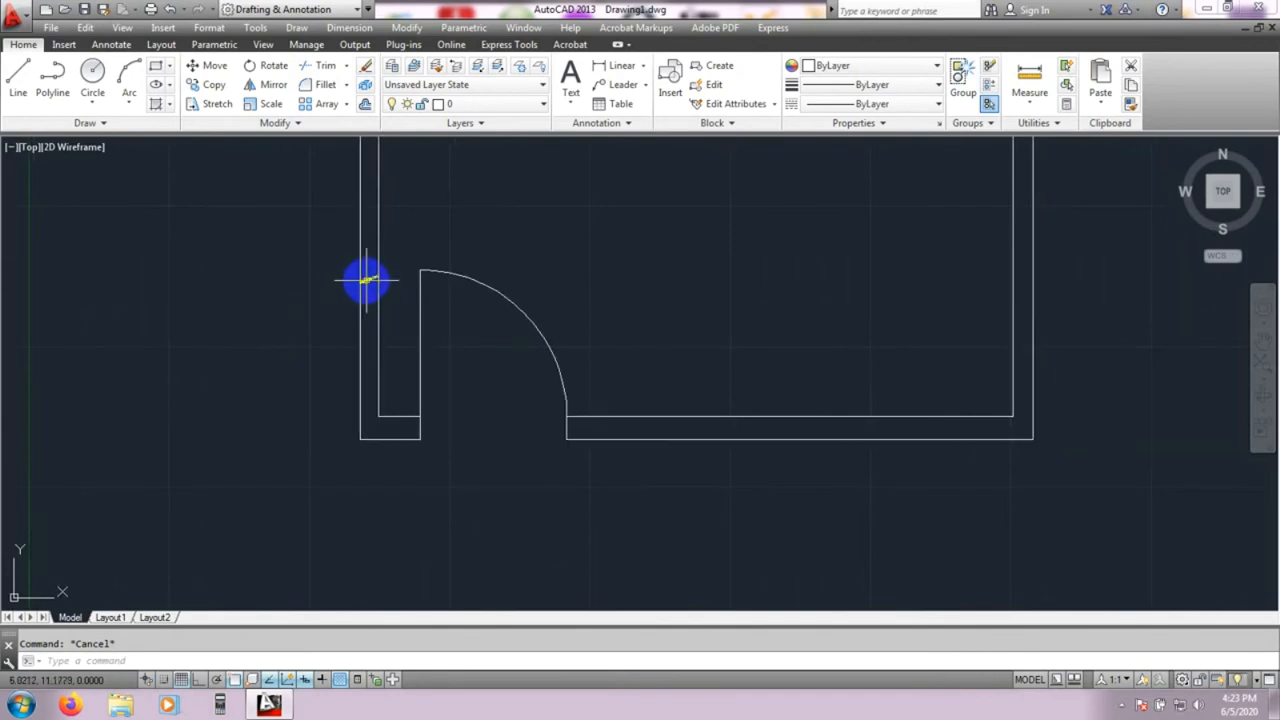
mouse_move(369, 280)
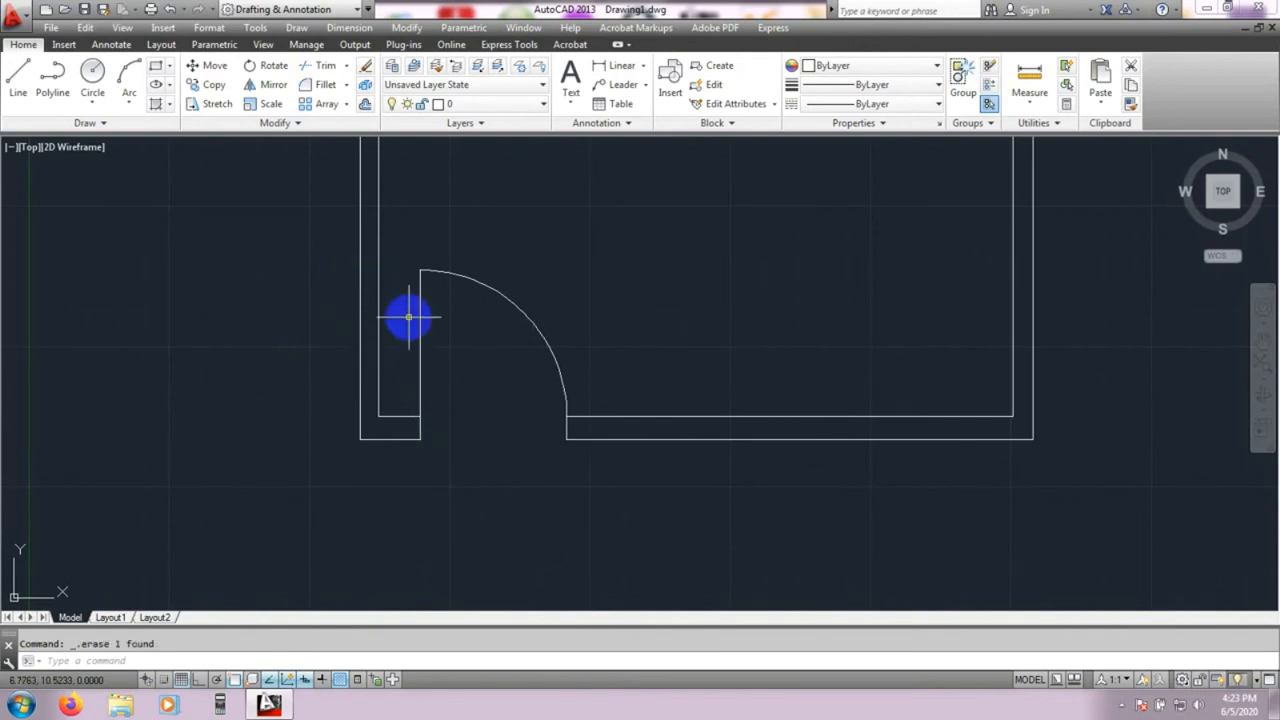
- Draw two short vertical lines across the top wall, about 3.1 units apart, as the ends of a window
scroll(480, 380, down, 3)
mouse_move(500, 409)
middle_down()
mouse_move(466, 461)
mouse_move(417, 460)
middle_up()
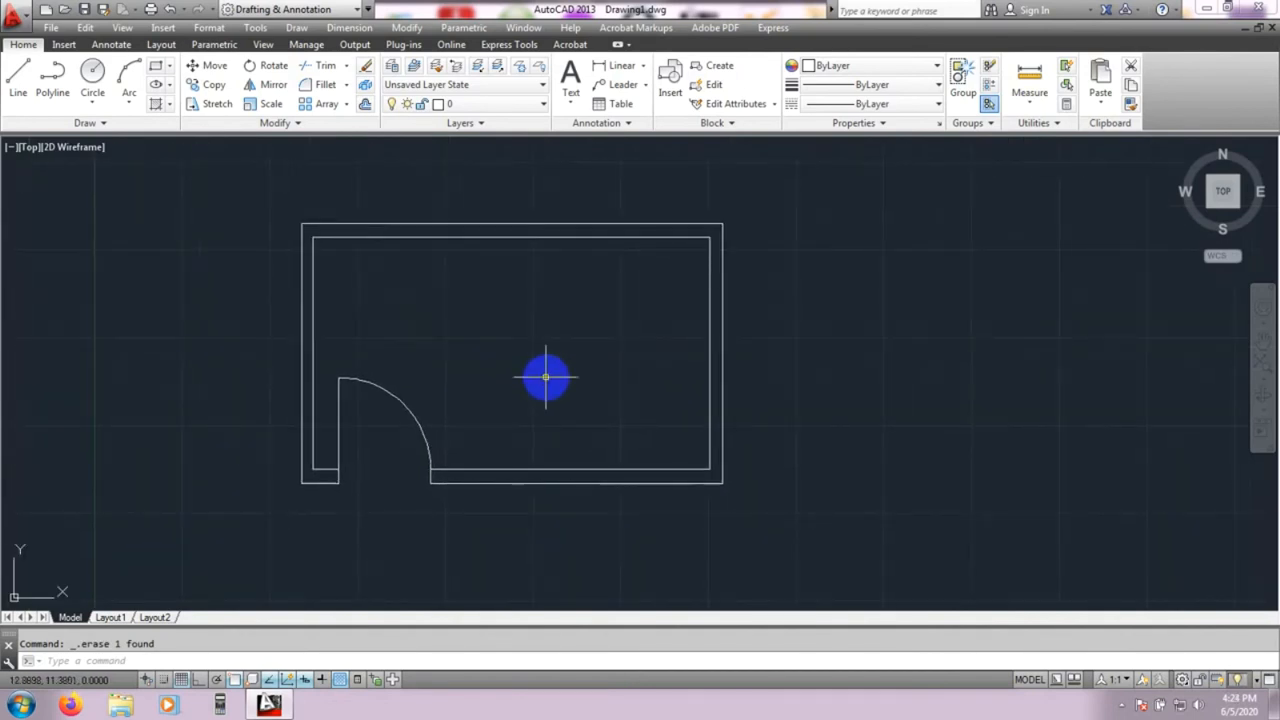
middle_drag(524, 365, 512, 428)
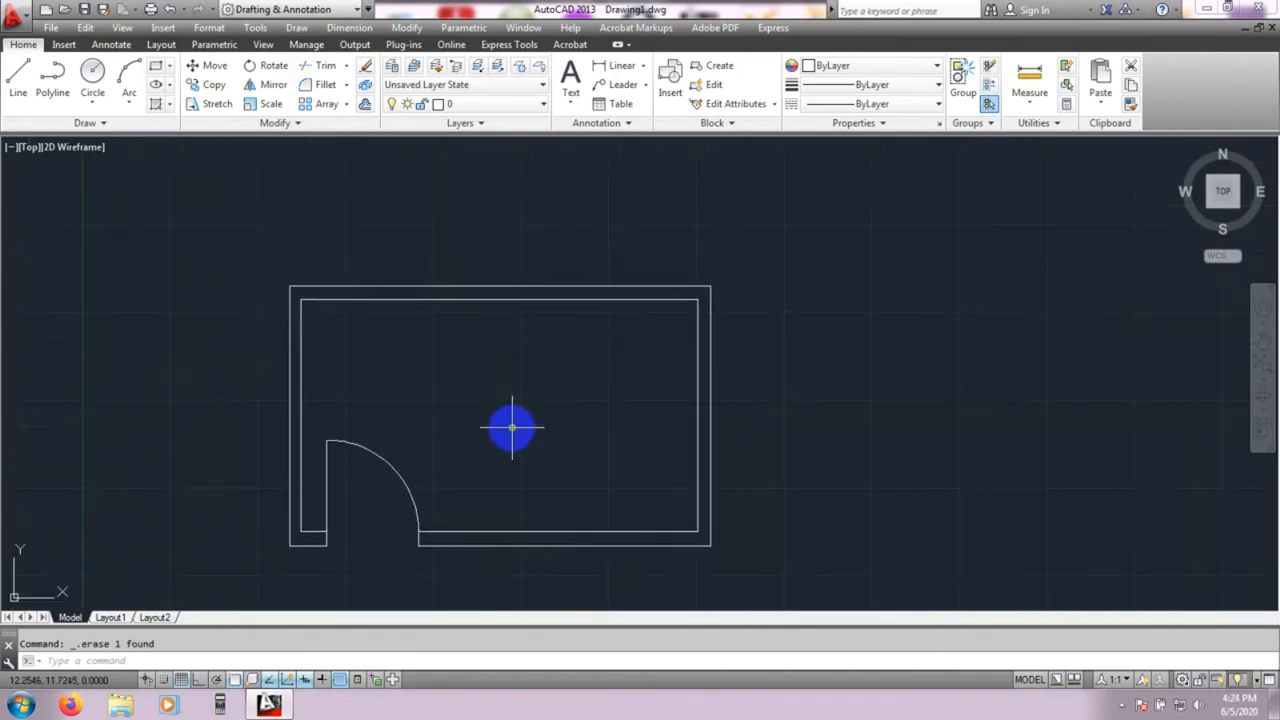
middle_drag(448, 260, 425, 243)
click(14, 82)
click(419, 270)
click(420, 283)
key(Escape)
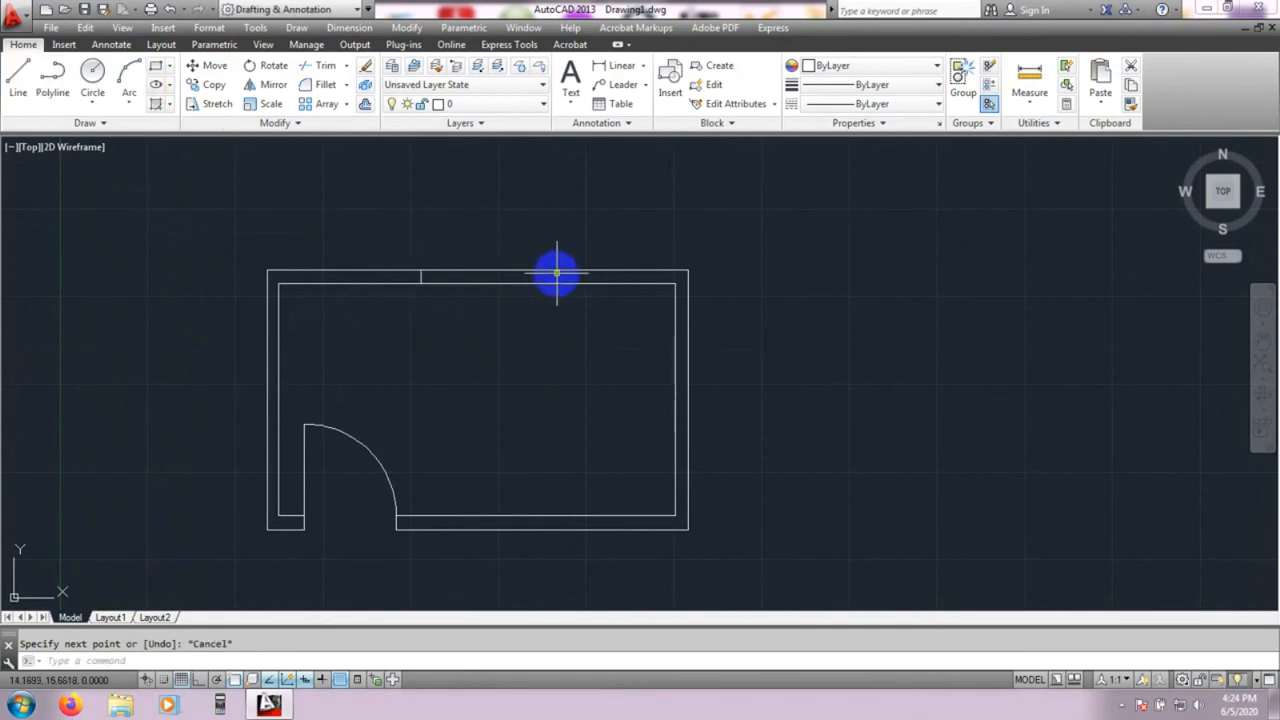
click(16, 76)
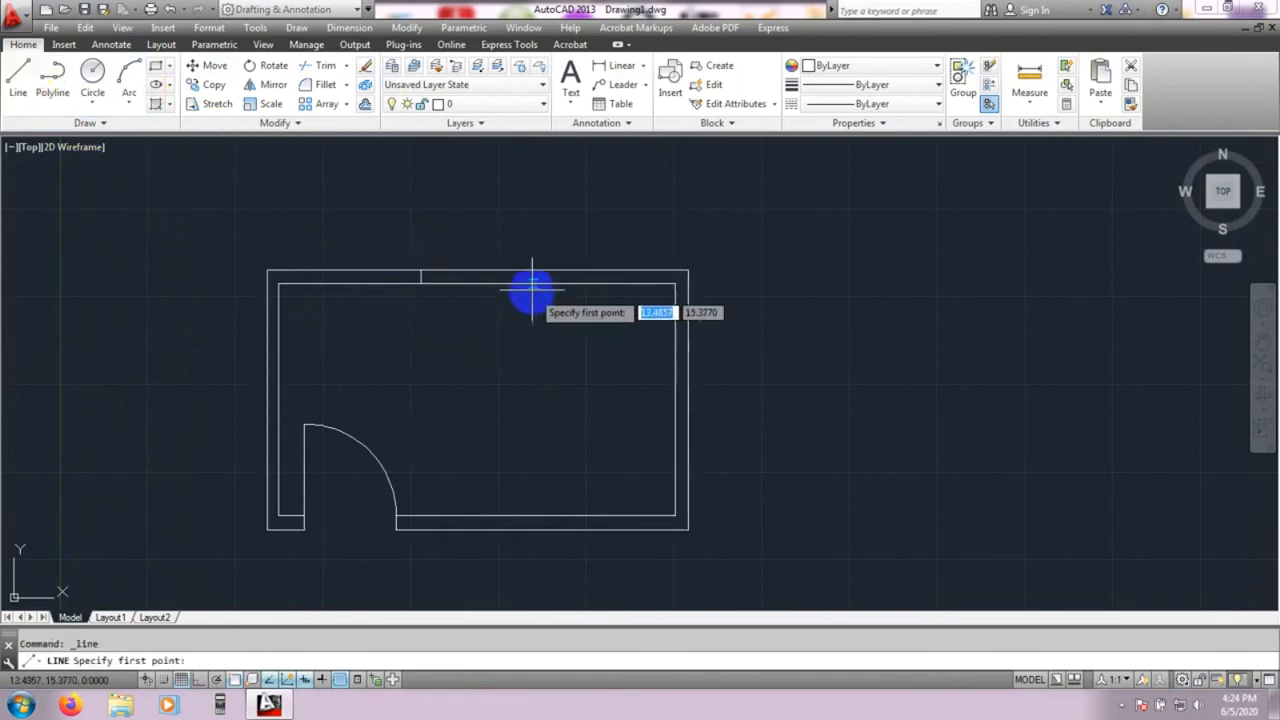
click(526, 270)
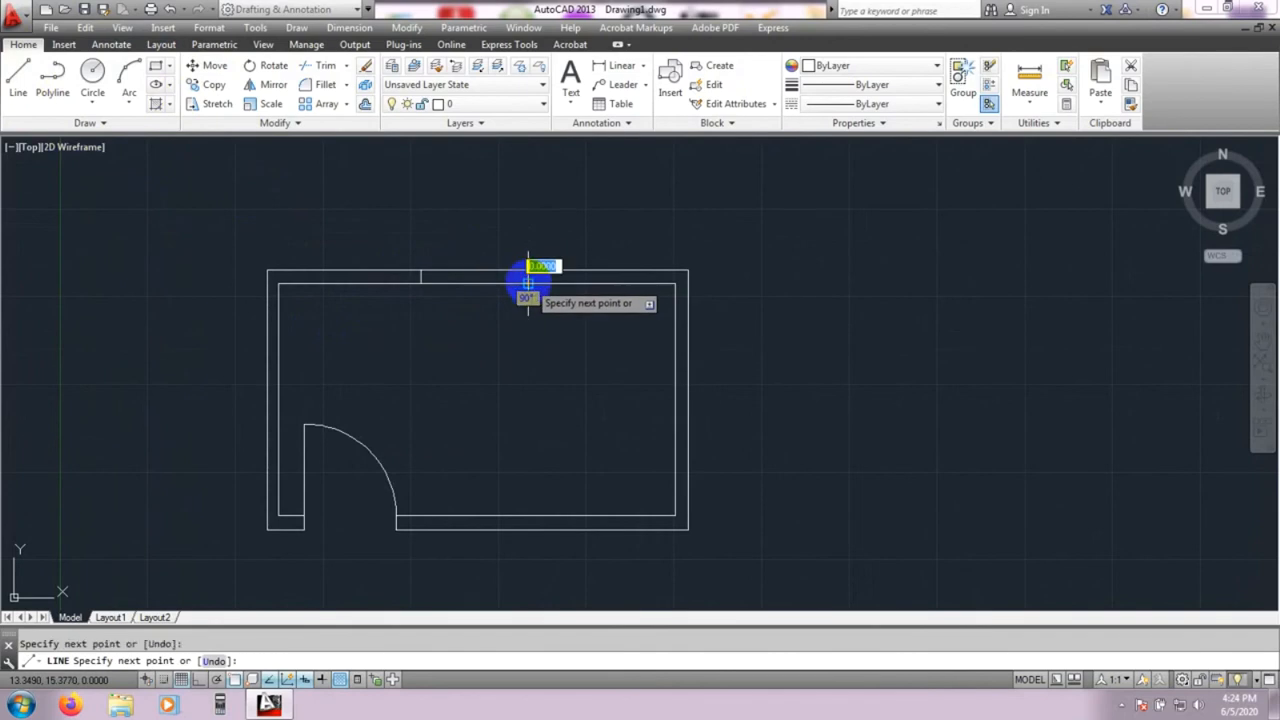
key(Escape)
- Draw a horizontal line connecting the midpoints of the two short vertical lines in the top wall
scroll(528, 283, up, 2)
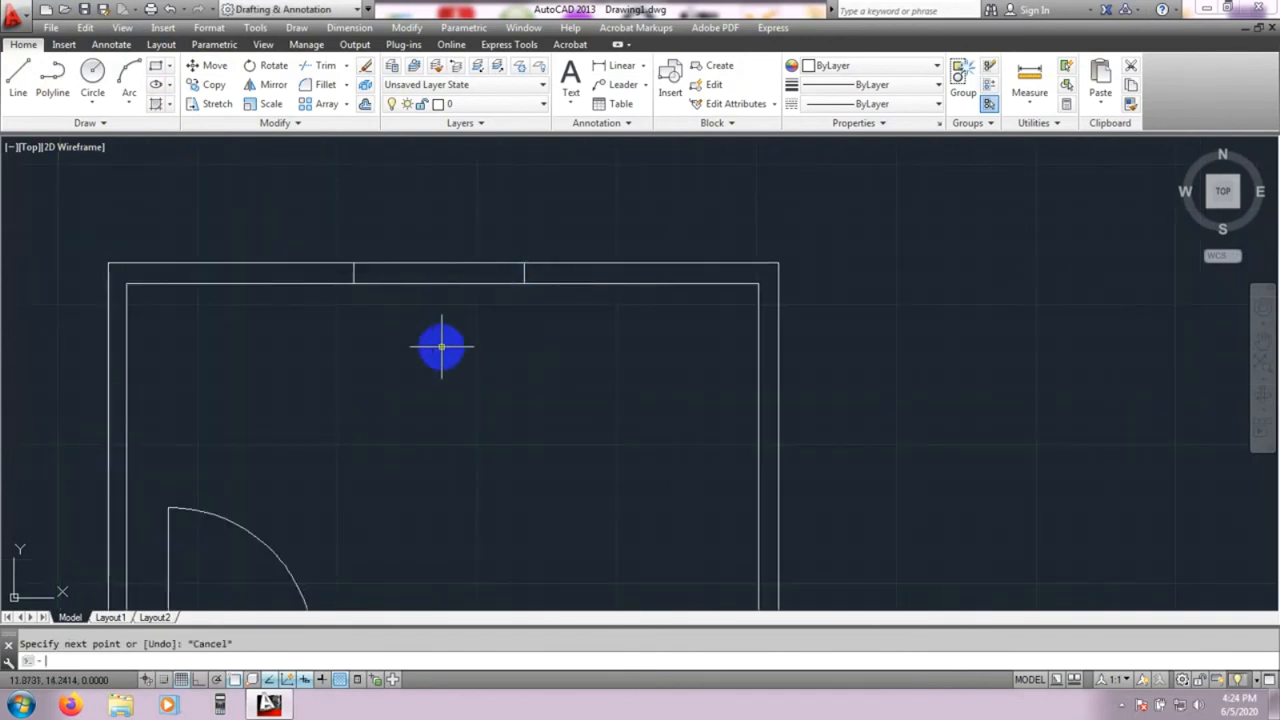
key(Return)
scroll(437, 346, up, 3)
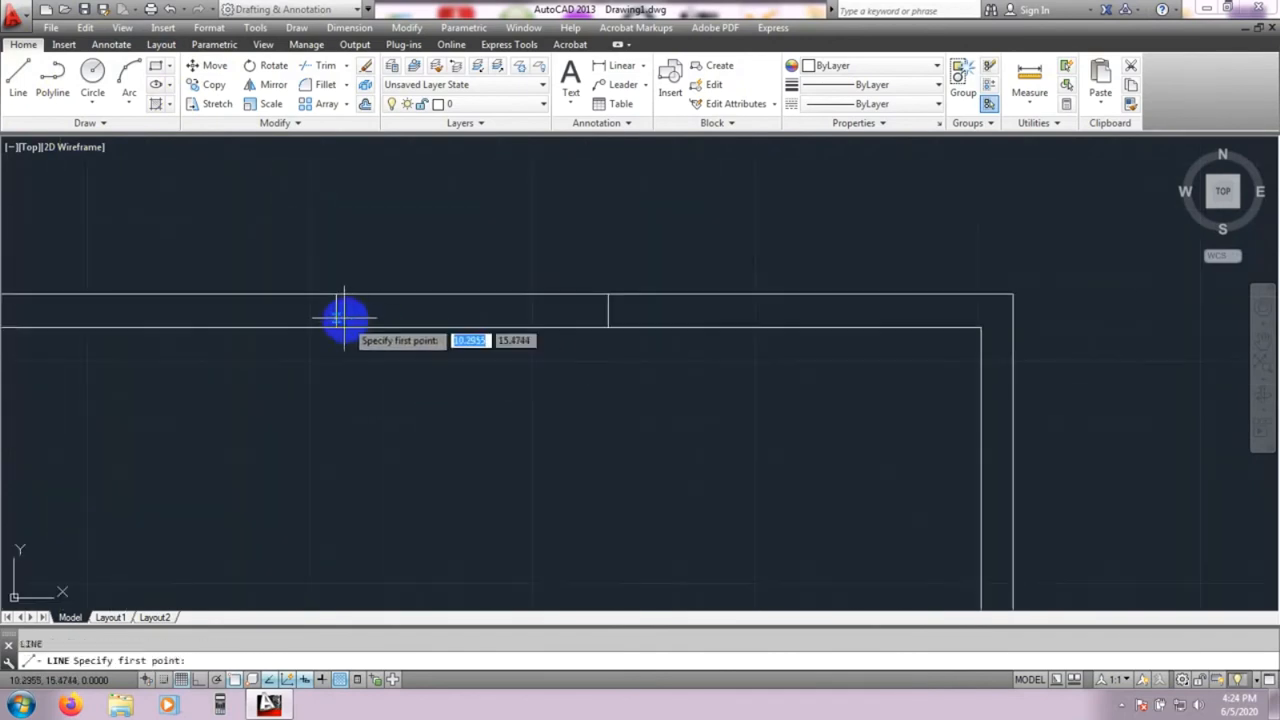
click(336, 311)
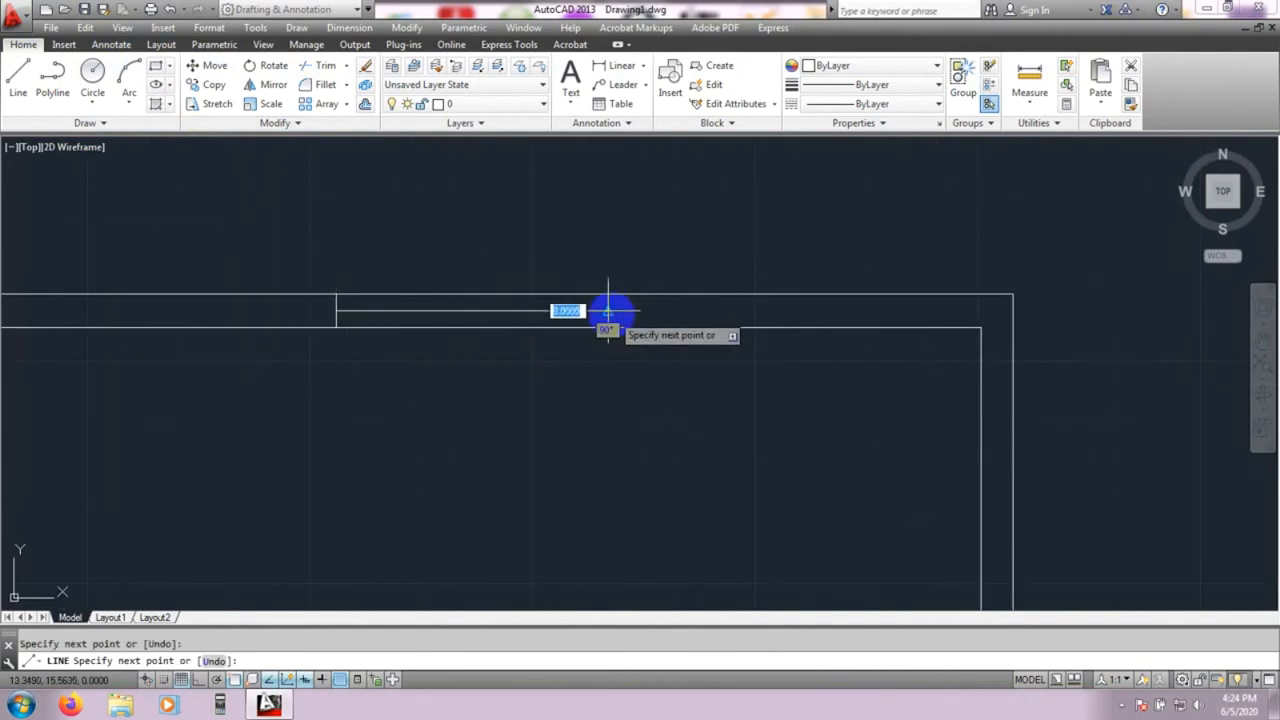
click(608, 311)
key(Escape)
scroll(612, 463, down, 3)
middle_drag(611, 463, 609, 274)
scroll(622, 333, down, 2)
mouse_move(622, 333)
middle_down()
mouse_move(617, 387)
mouse_move(588, 392)
middle_up()
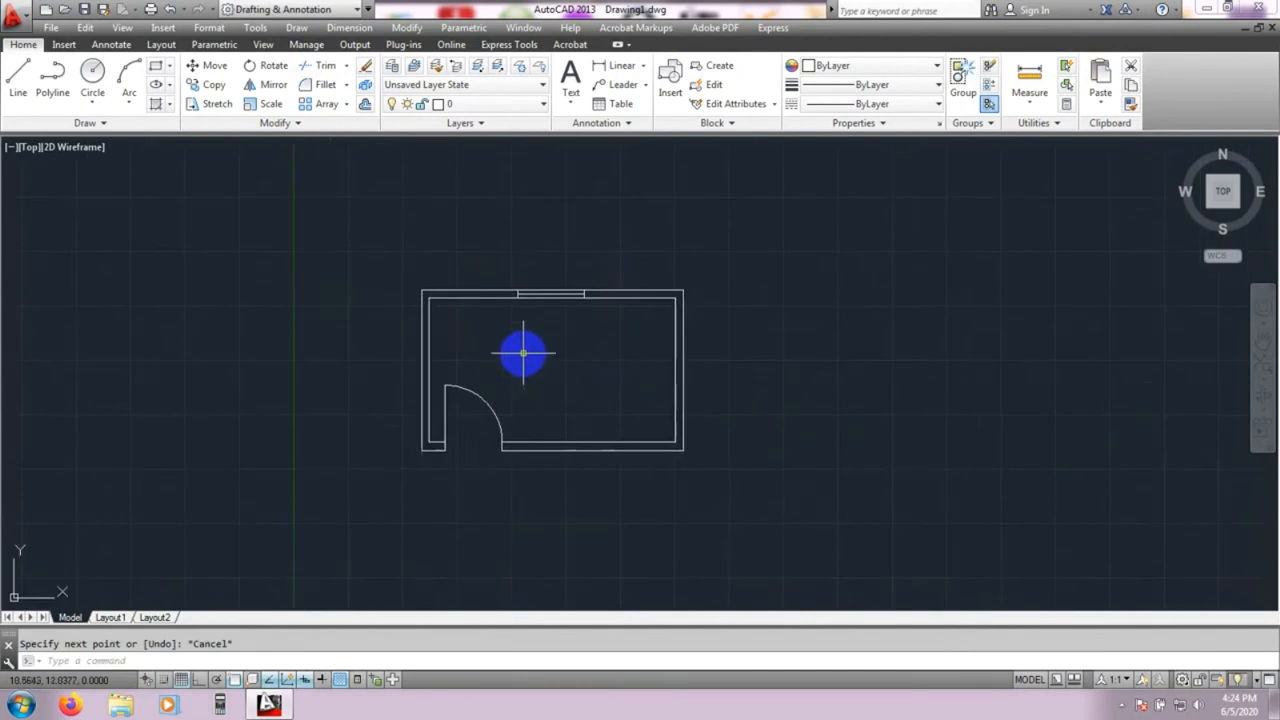
middle_drag(567, 443, 543, 420)
scroll(517, 347, up, 2)
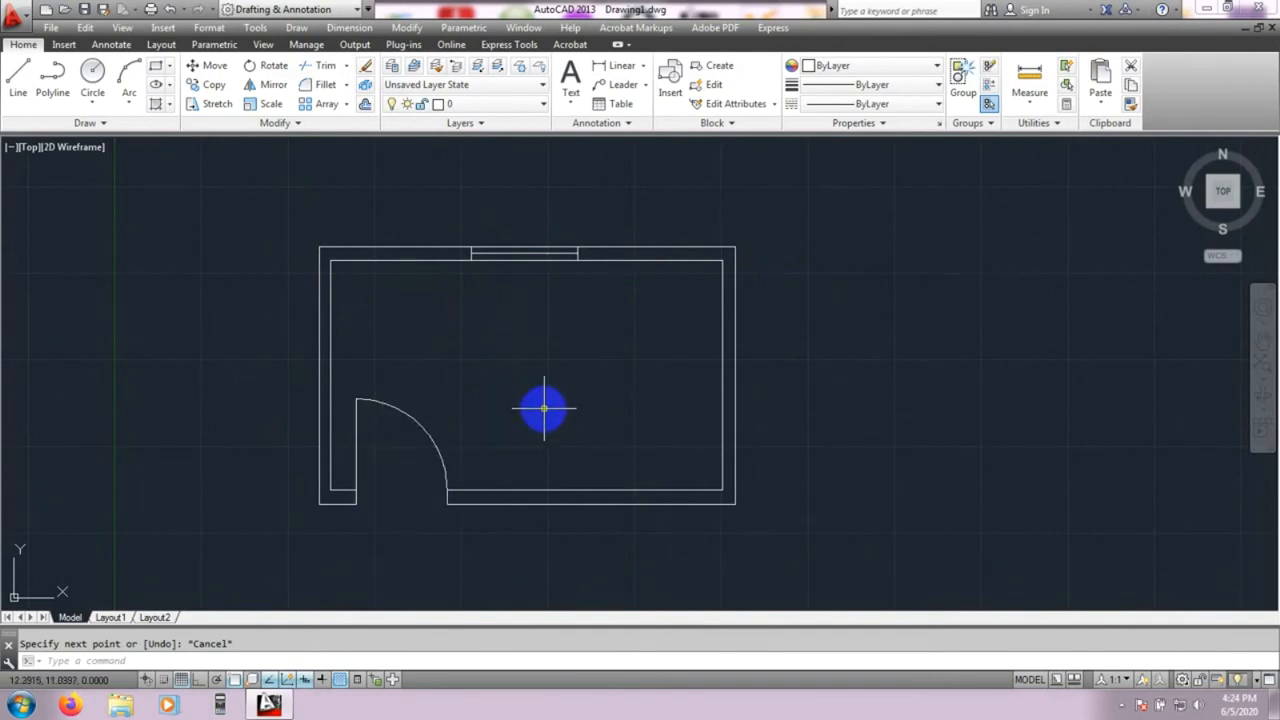
middle_drag(570, 389, 565, 387)
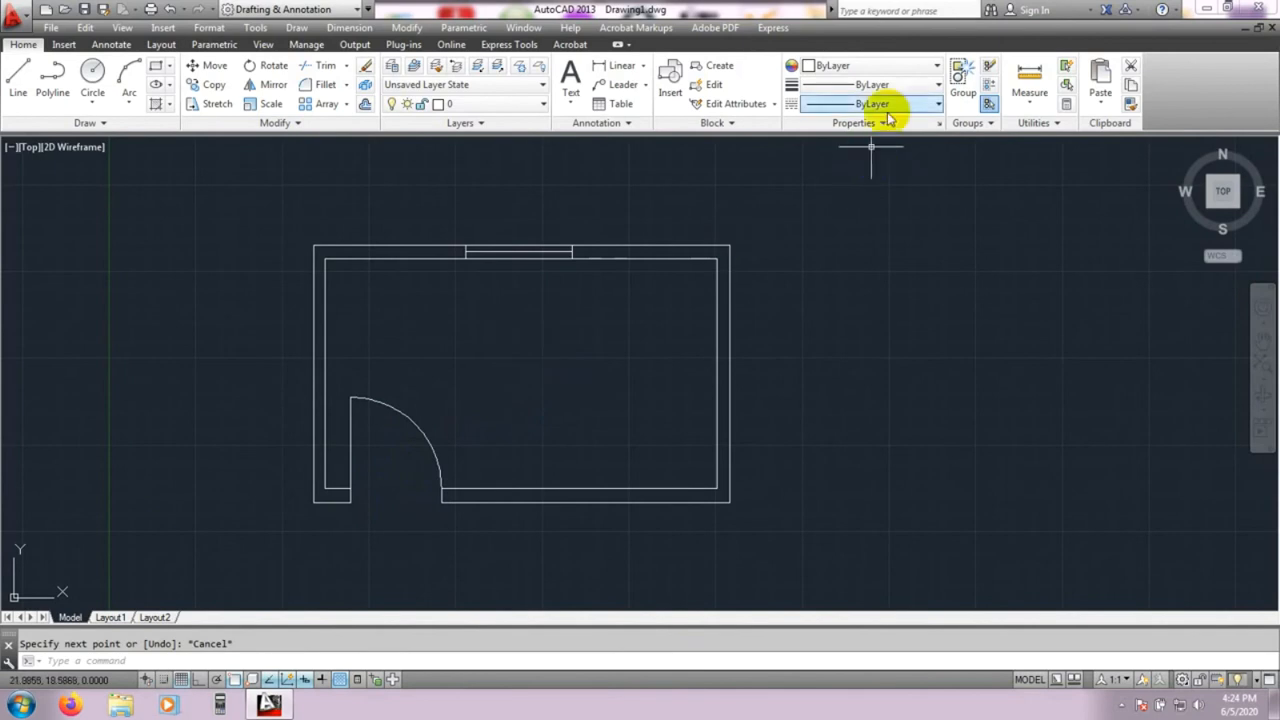
- Set the current object colour to Red
click(926, 66)
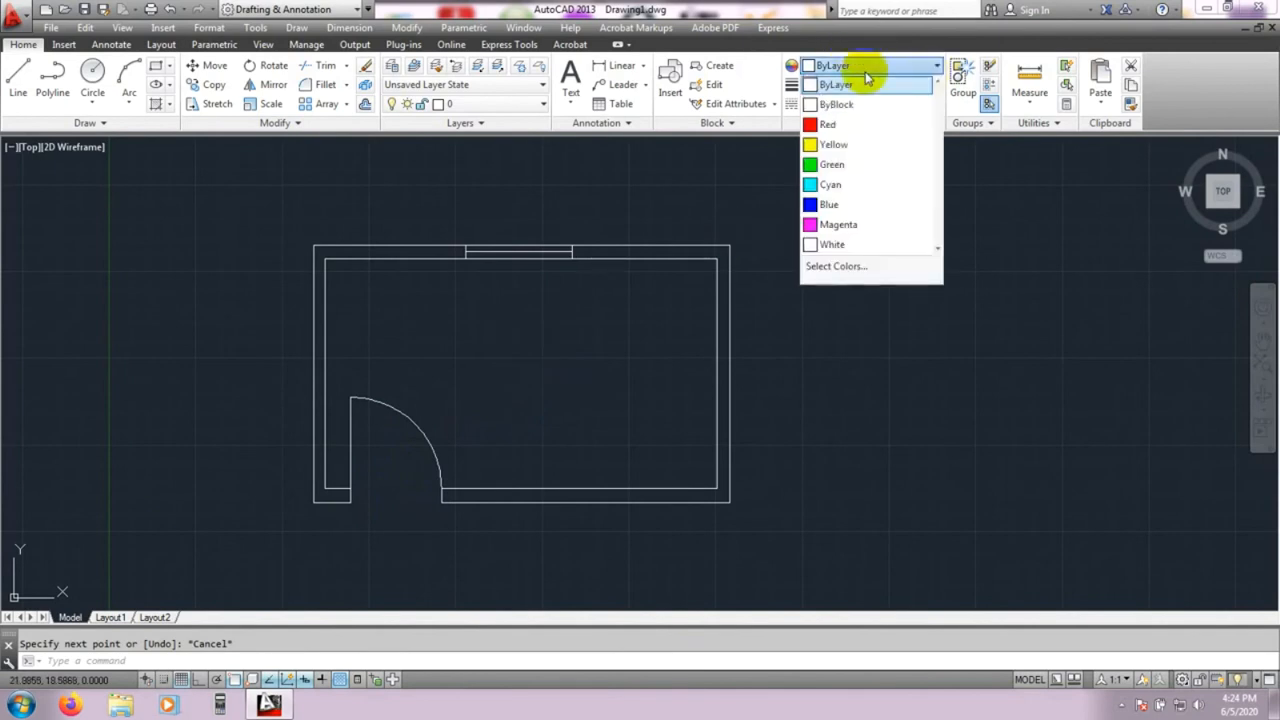
click(823, 124)
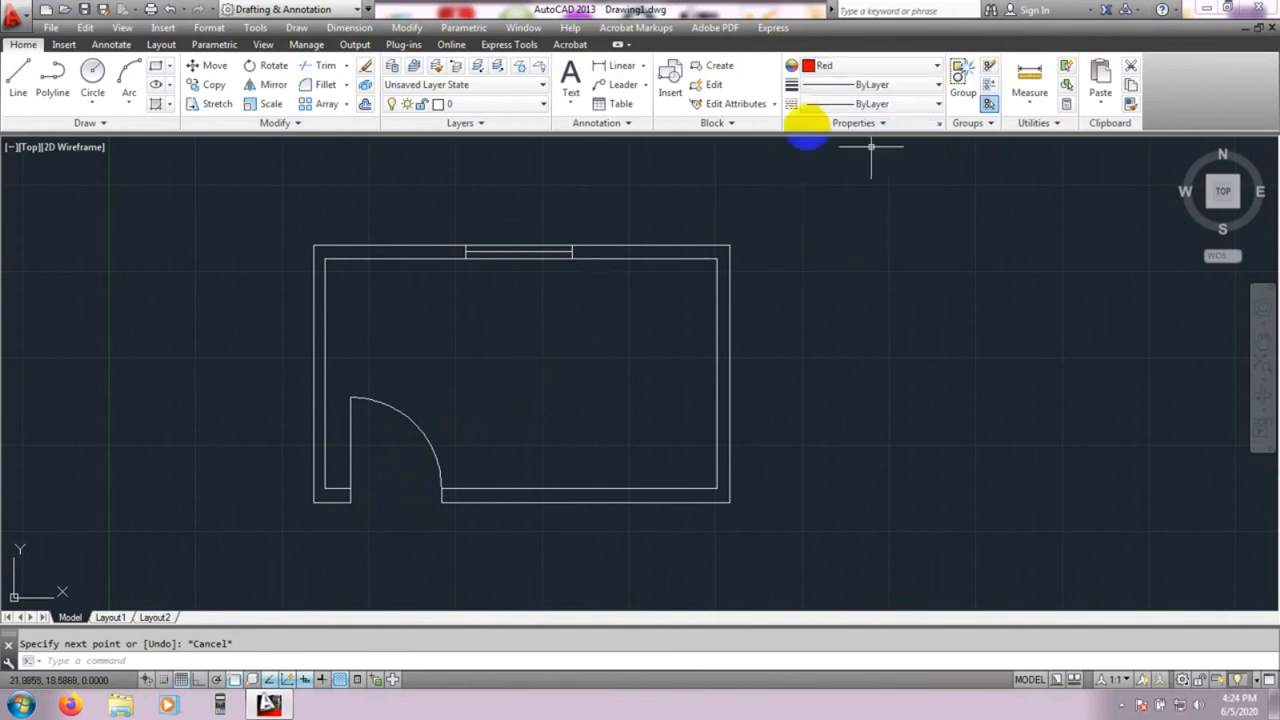
- Change the colour of the window's three lines in the top wall to Red
click(608, 212)
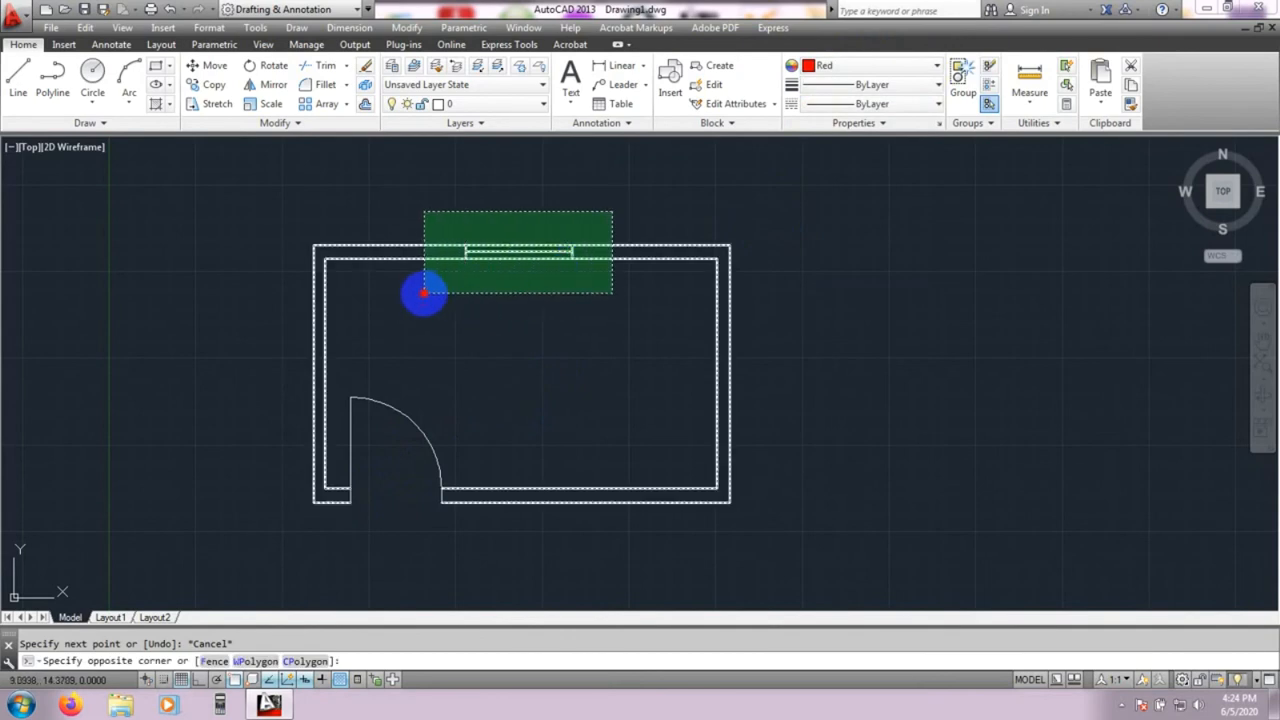
scroll(519, 235, up, 2)
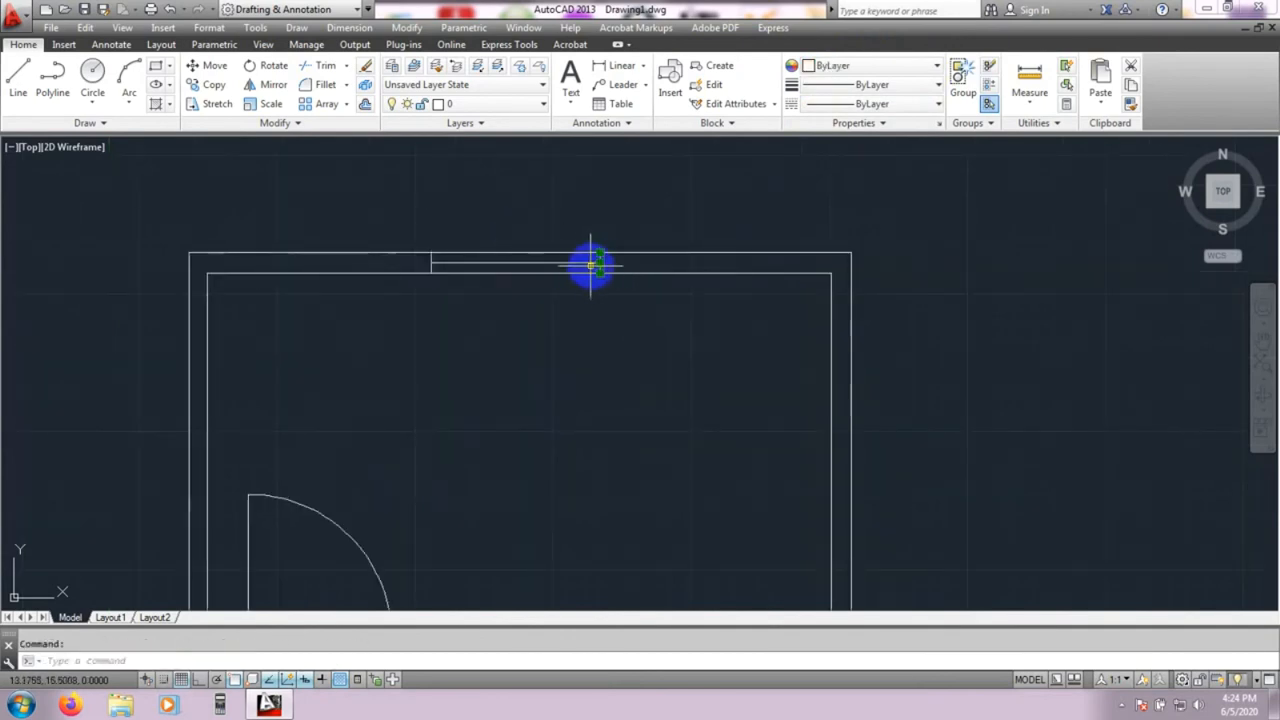
scroll(428, 258, up, 4)
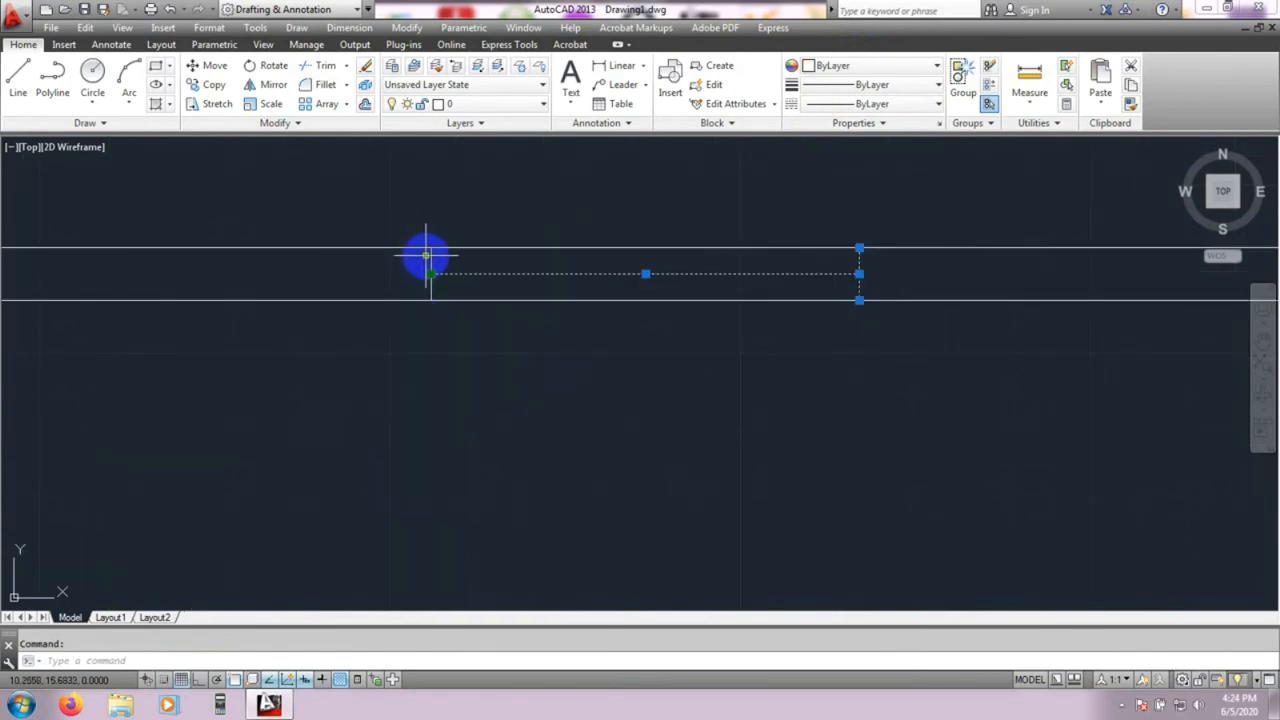
scroll(606, 197, down, 2)
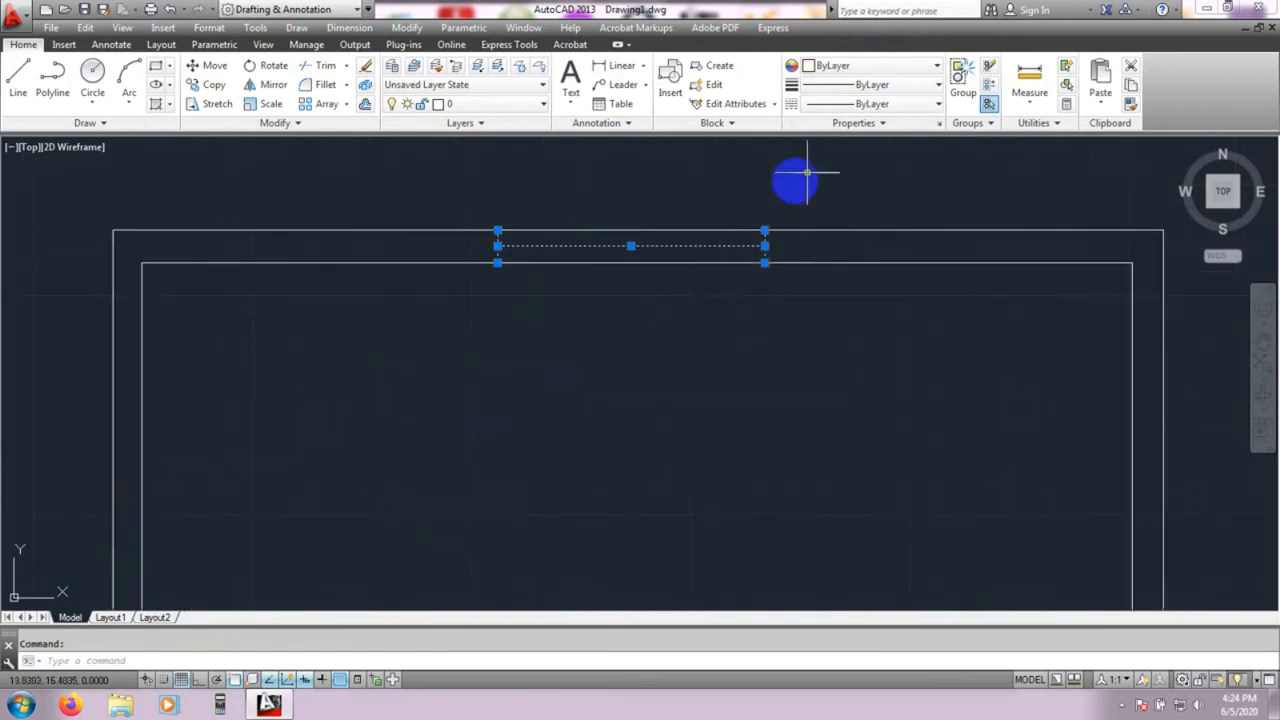
click(882, 68)
click(848, 124)
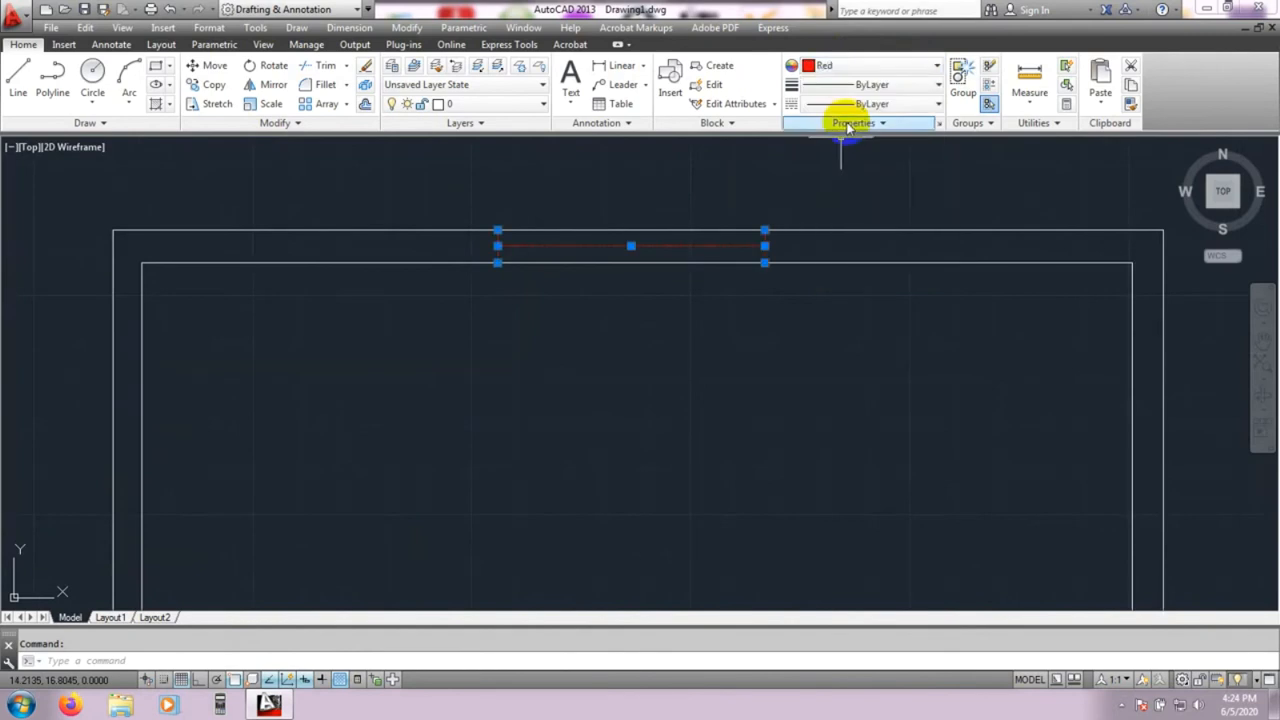
scroll(713, 341, down, 2)
key(Escape)
- Set the current object colour to Green
middle_drag(695, 390, 701, 280)
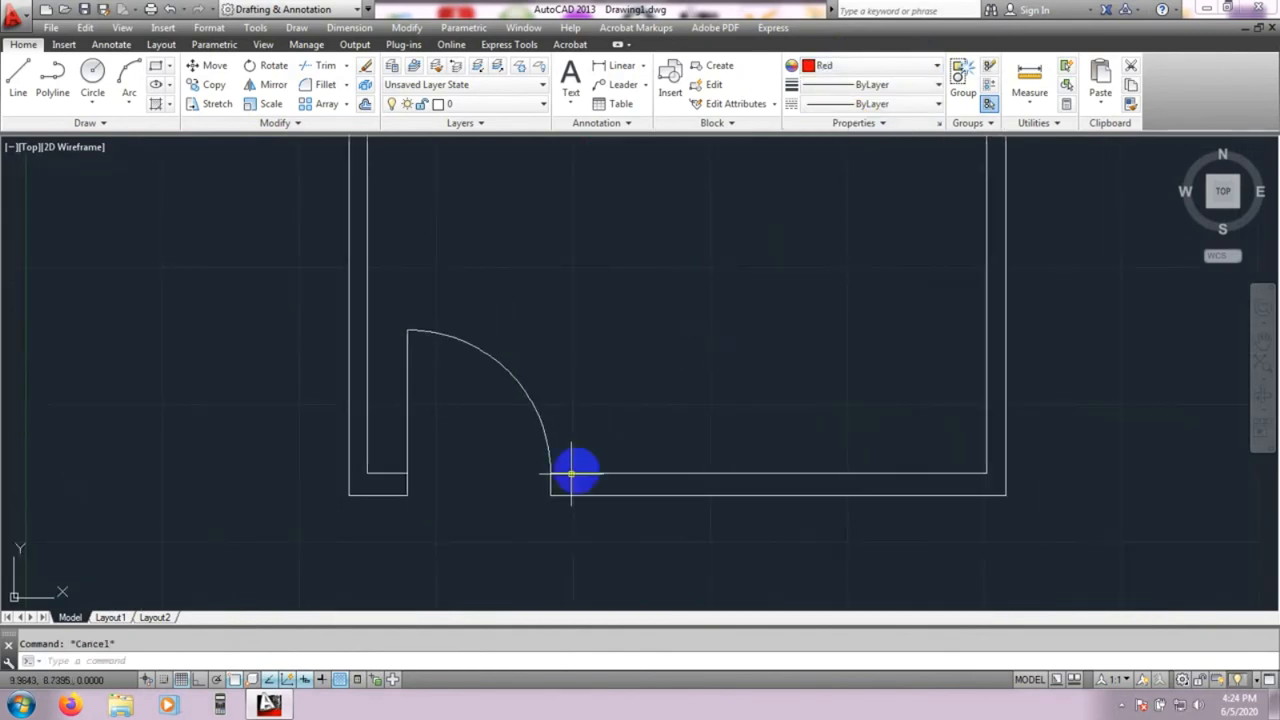
click(850, 65)
click(832, 164)
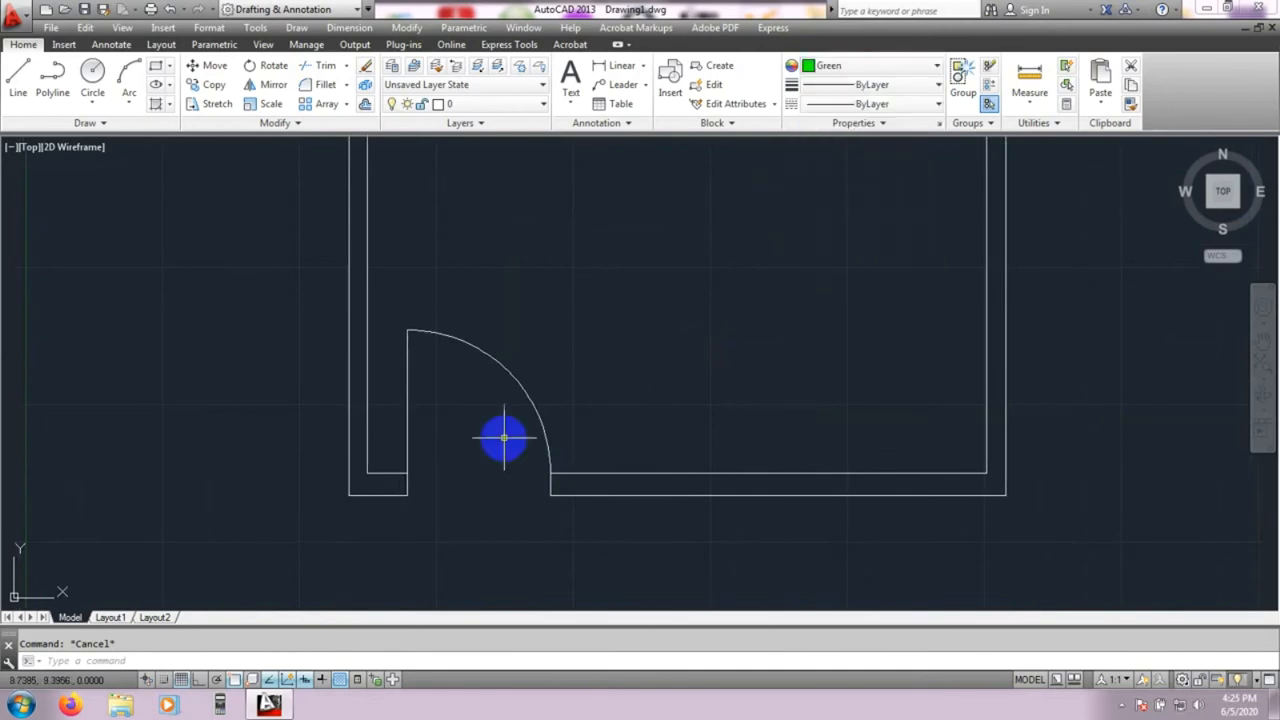
click(591, 303)
click(406, 392)
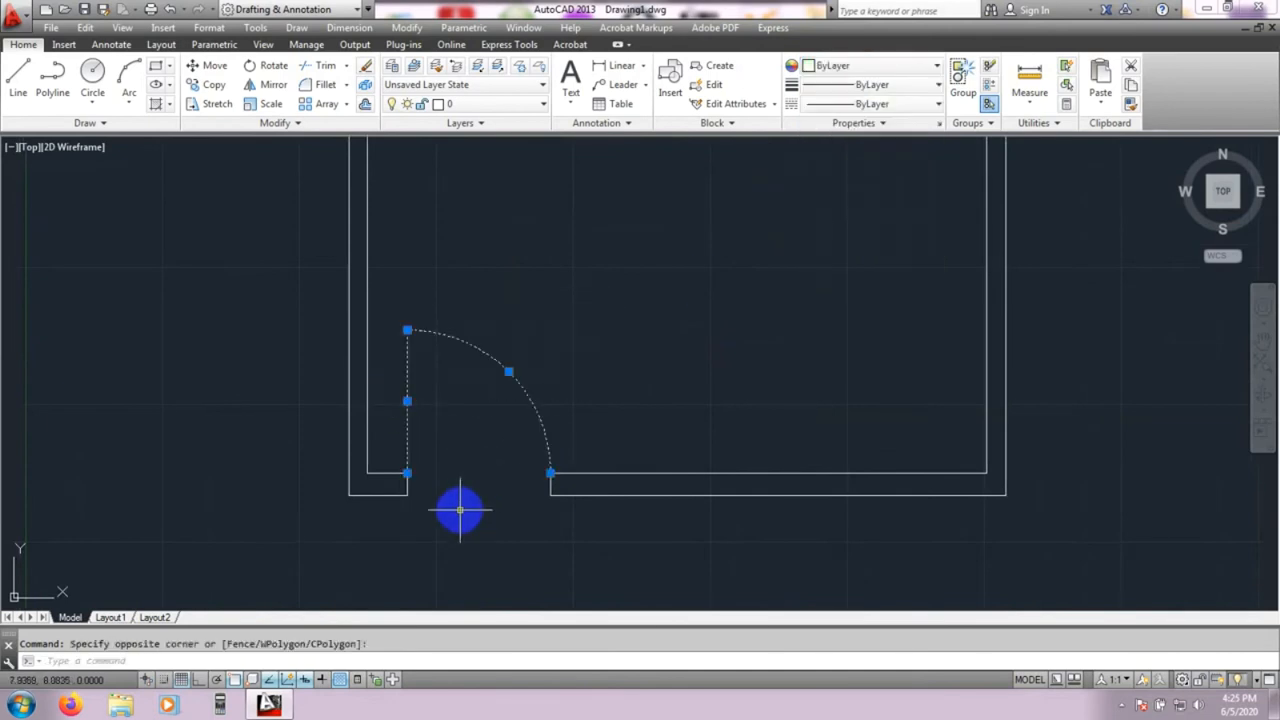
text(l)
key(Return)
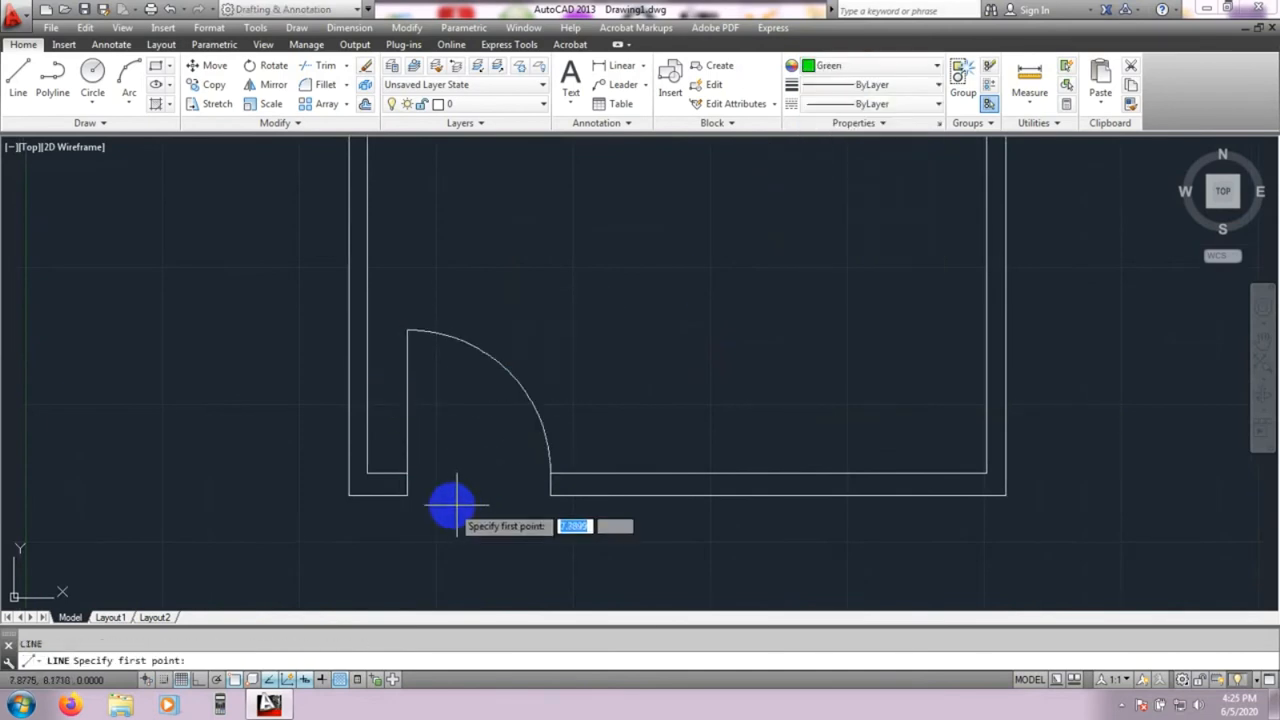
click(557, 364)
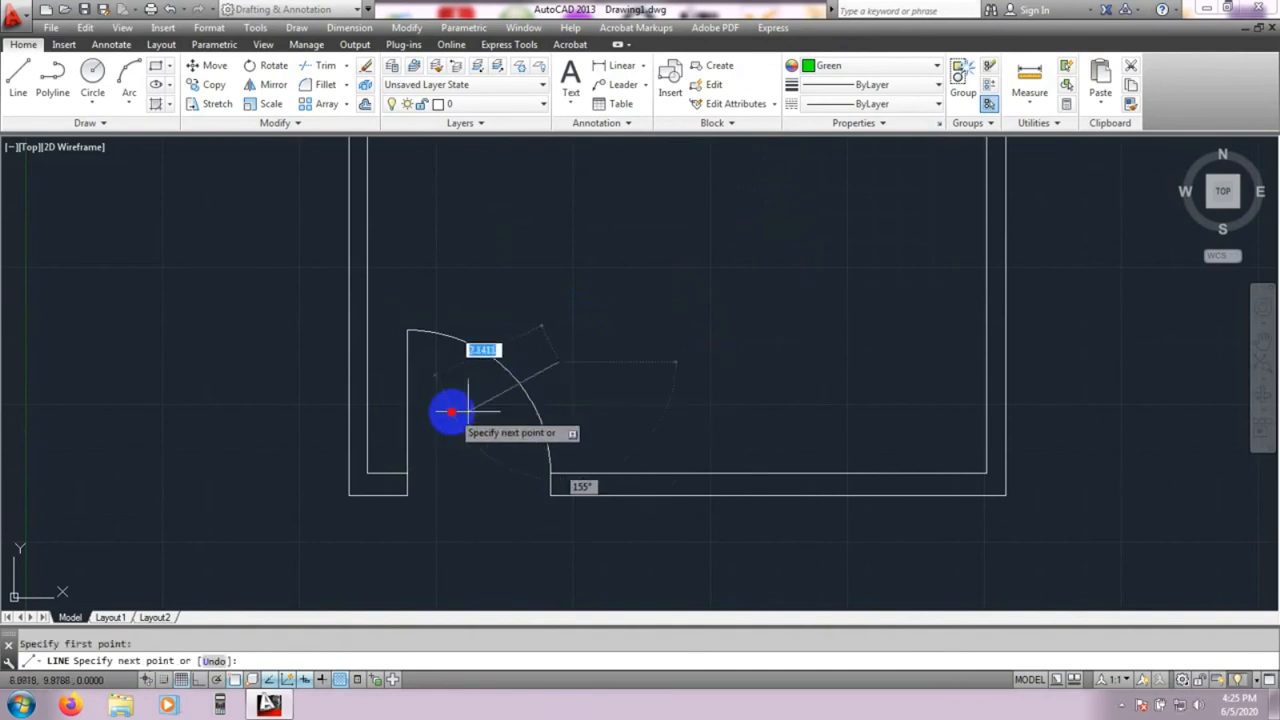
key(Escape)
- Change the colour of the door leaf line and its swing arc to Green
click(549, 357)
click(381, 420)
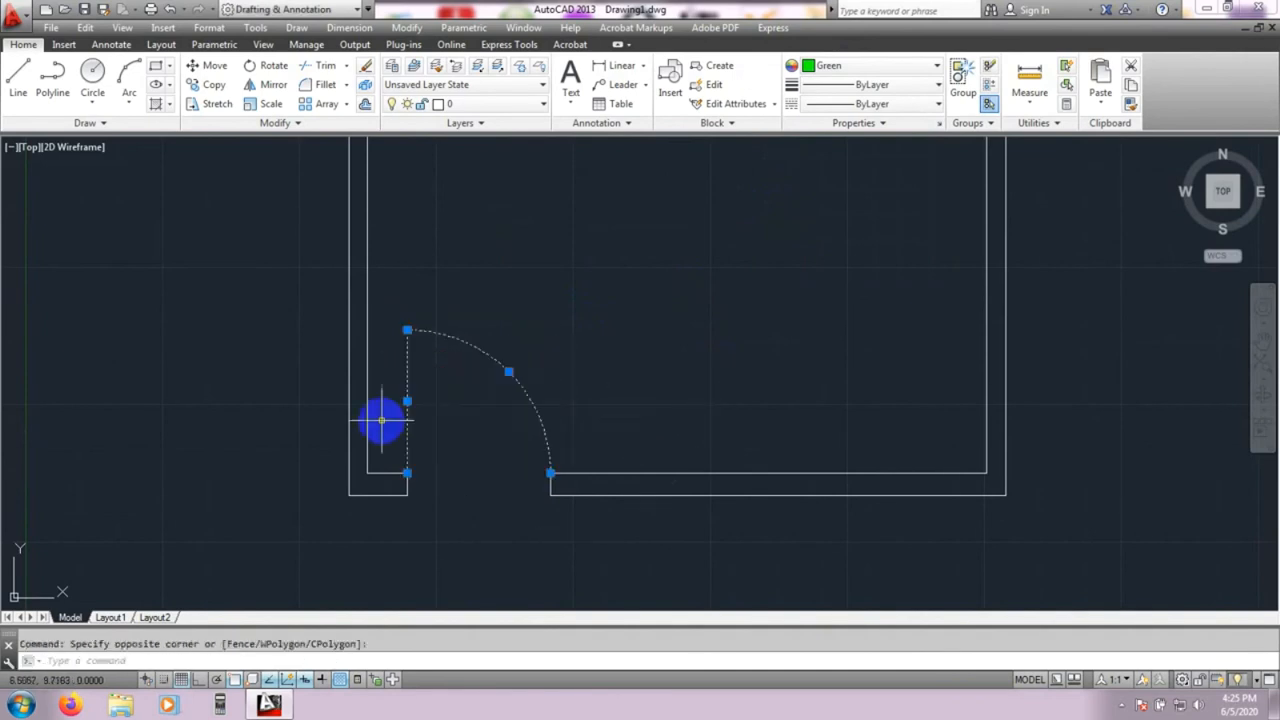
click(905, 65)
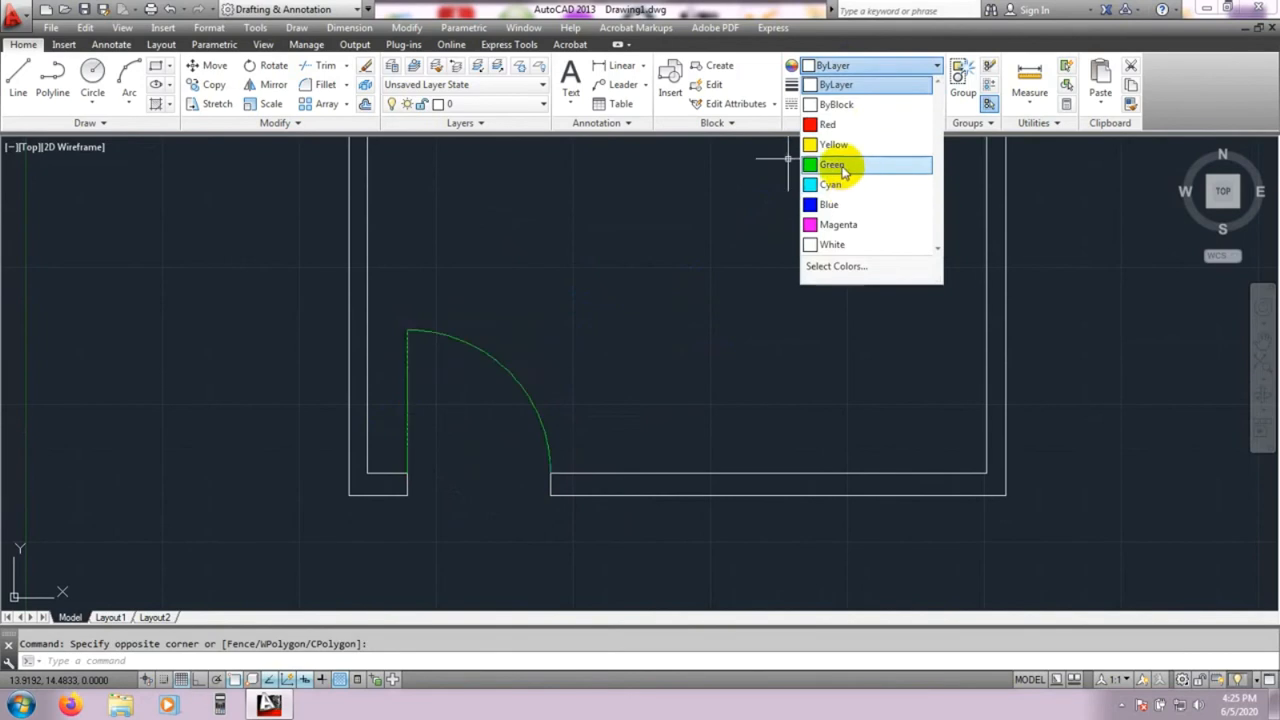
click(843, 167)
scroll(705, 347, down, 4)
scroll(629, 360, up, 3)
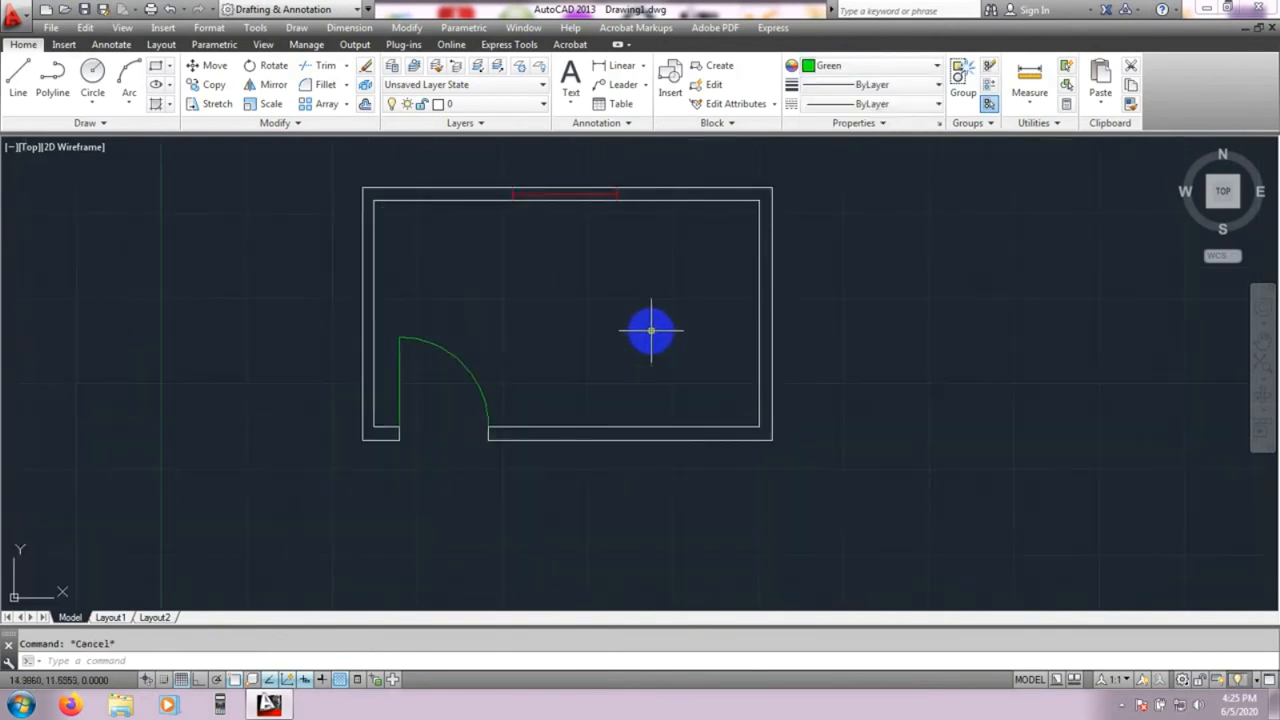
- Change the colour of the inner and outer wall lines of the room to Yellow
click(765, 271)
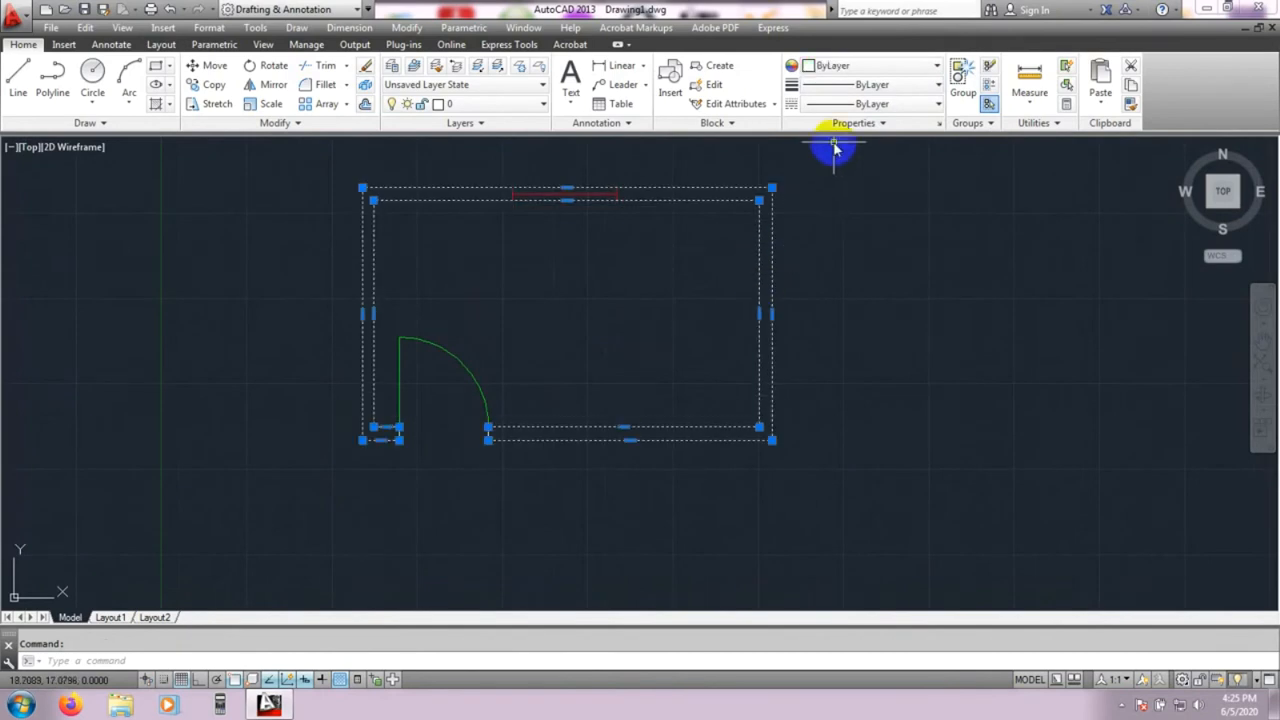
click(925, 66)
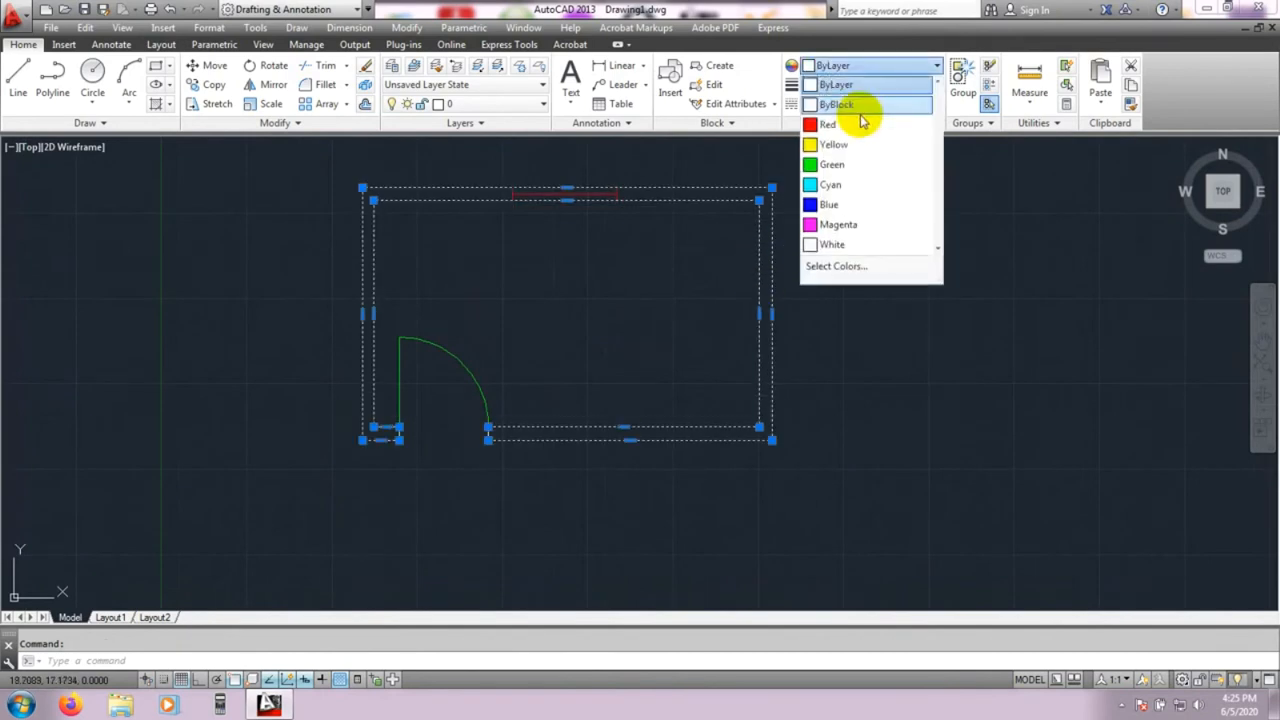
click(840, 163)
mouse_move(894, 337)
middle_down()
mouse_move(891, 434)
mouse_move(851, 397)
mouse_move(706, 371)
mouse_move(751, 383)
middle_up()
key(Escape)
scroll(892, 434, down, 2)
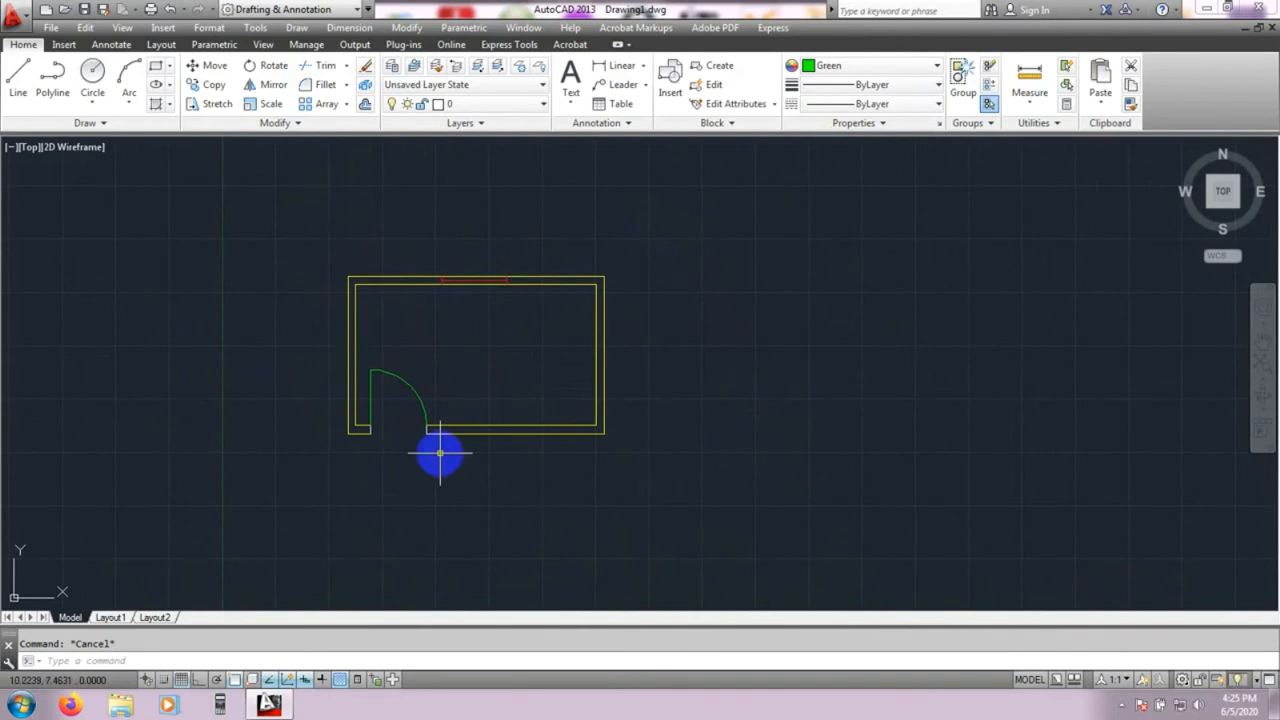
middle_drag(694, 451, 719, 451)
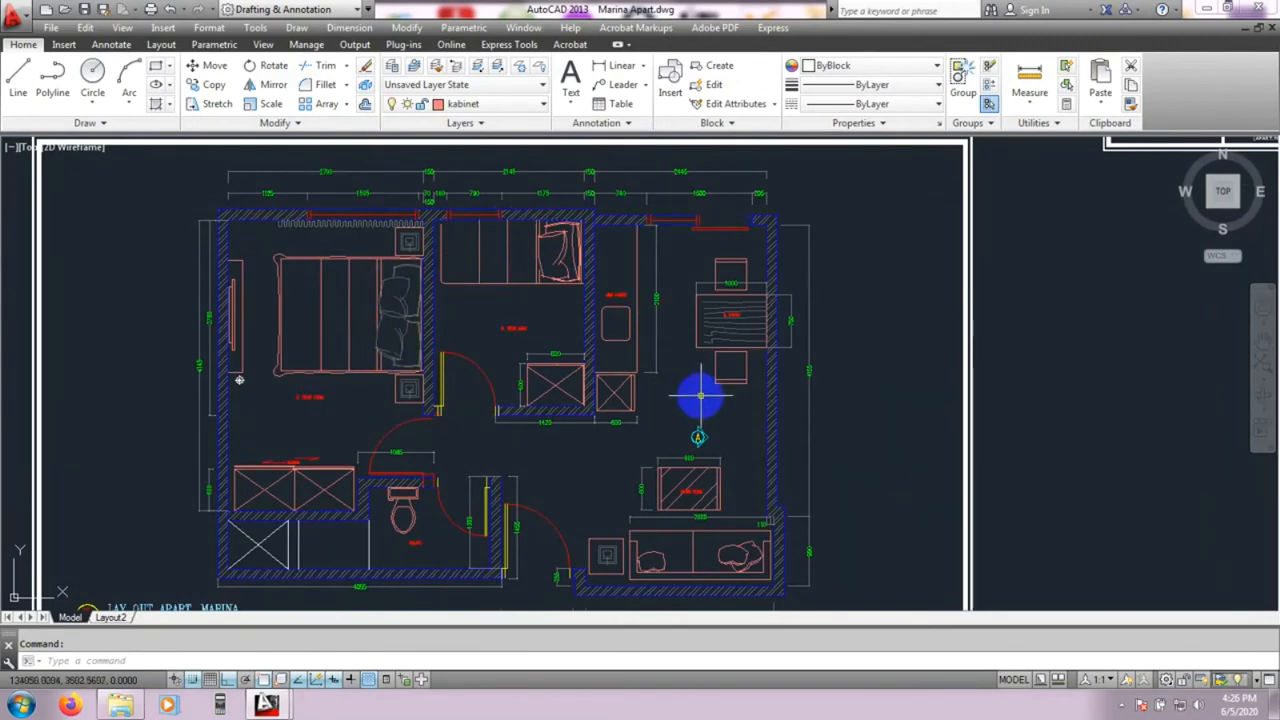
- Examine the apartment floor plan and the wardrobe's front, interior and side views in Marina Apart.dwg
mouse_move(568, 495)
middle_down()
mouse_move(583, 480)
mouse_move(572, 484)
middle_up()
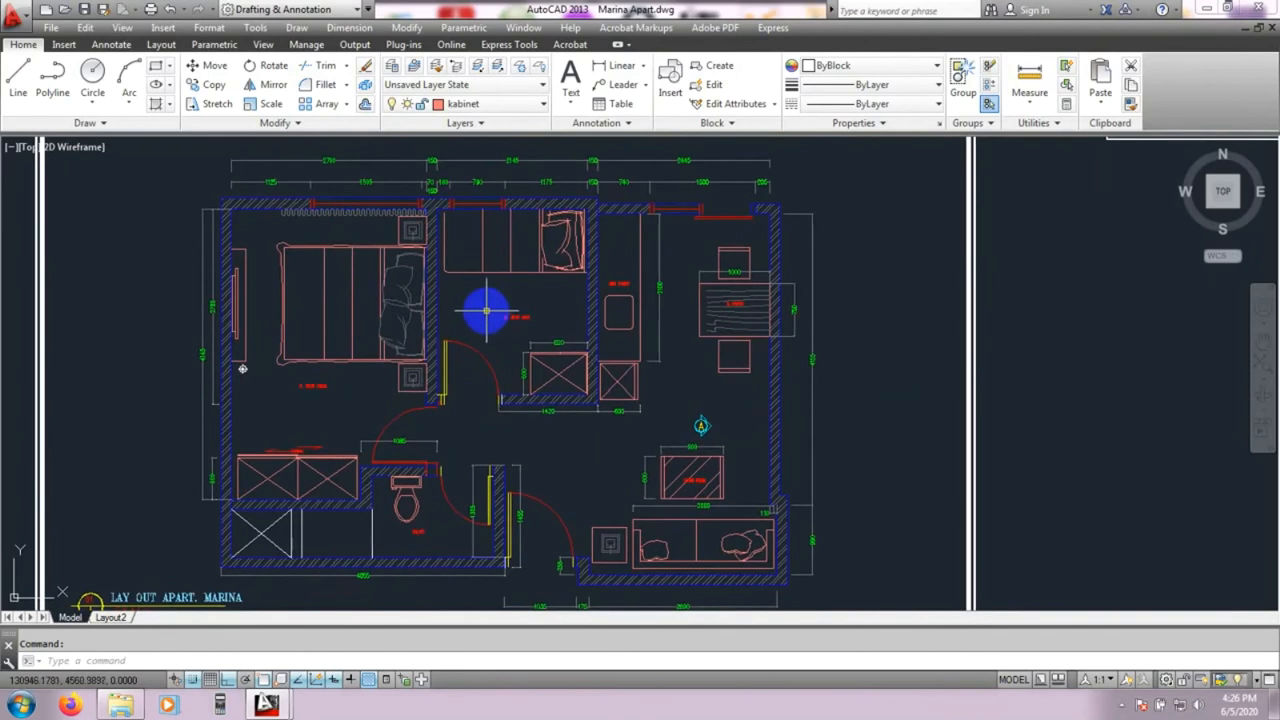
scroll(511, 343, down, 2)
middle_drag(583, 318, 392, 502)
middle_drag(632, 370, 663, 441)
mouse_move(453, 249)
middle_down()
mouse_move(688, 454)
mouse_move(560, 271)
middle_up()
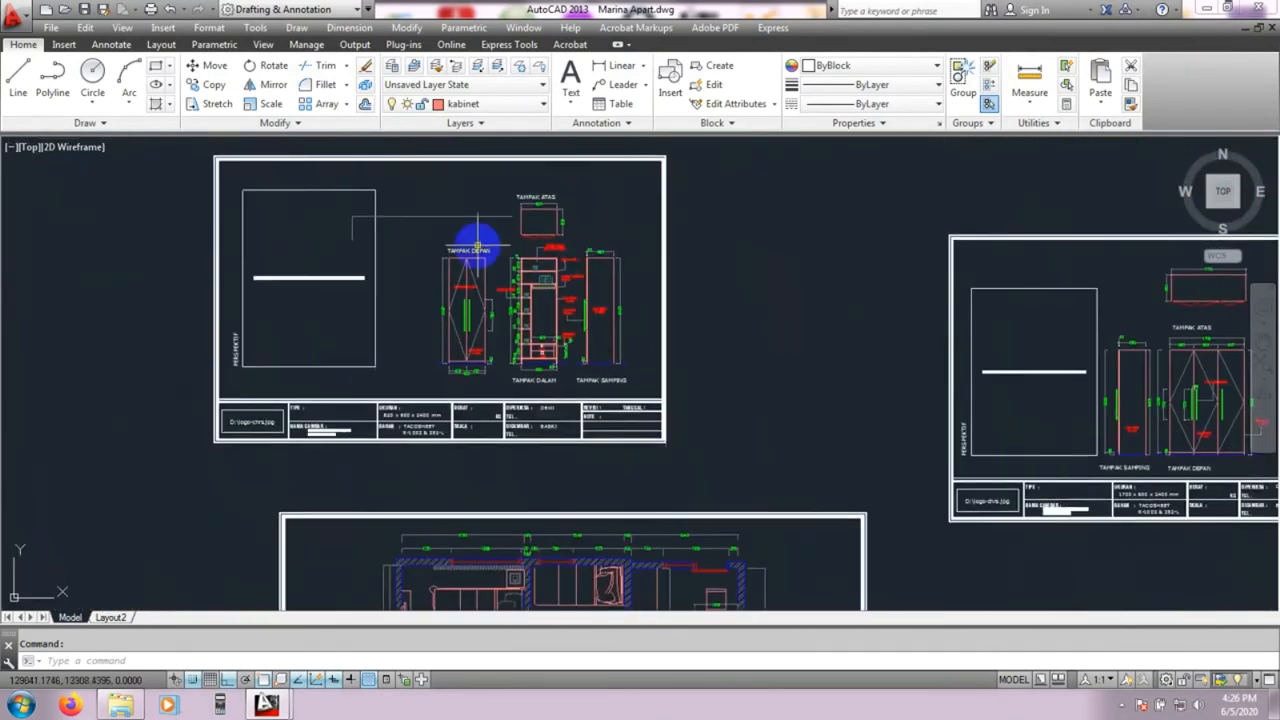
scroll(509, 300, up, 5)
middle_drag(617, 375, 584, 292)
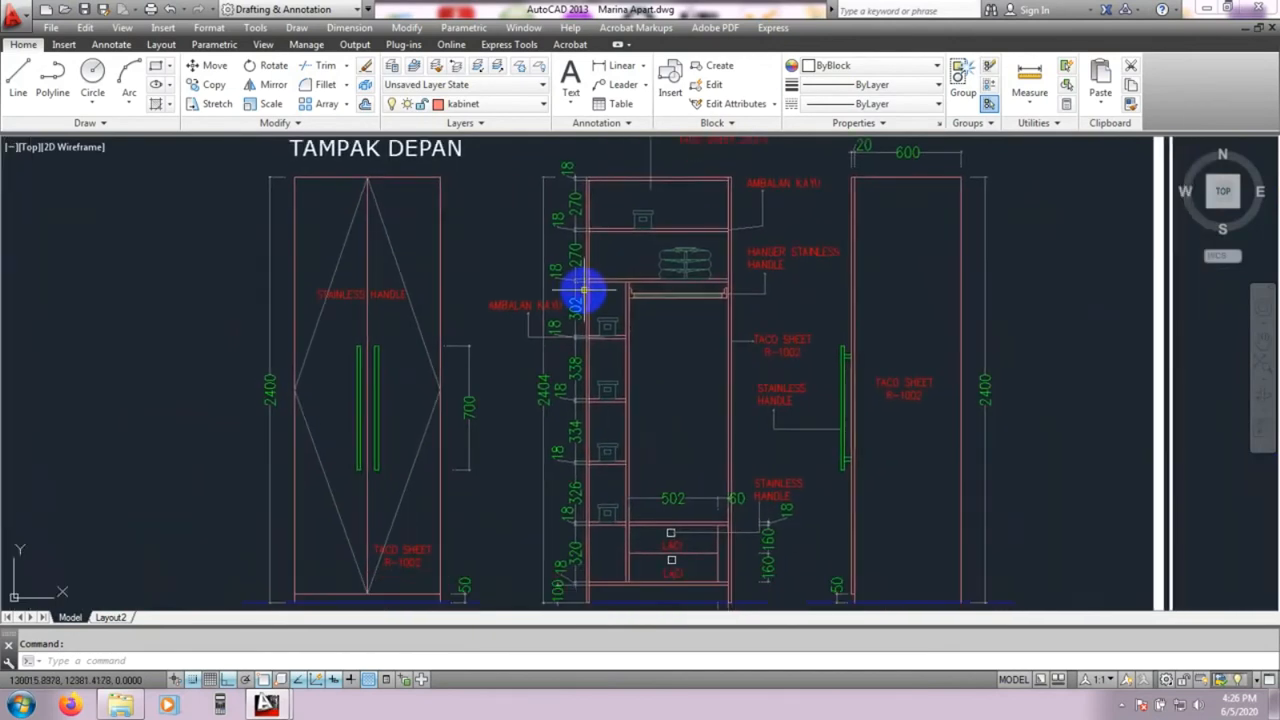
scroll(603, 371, down, 2)
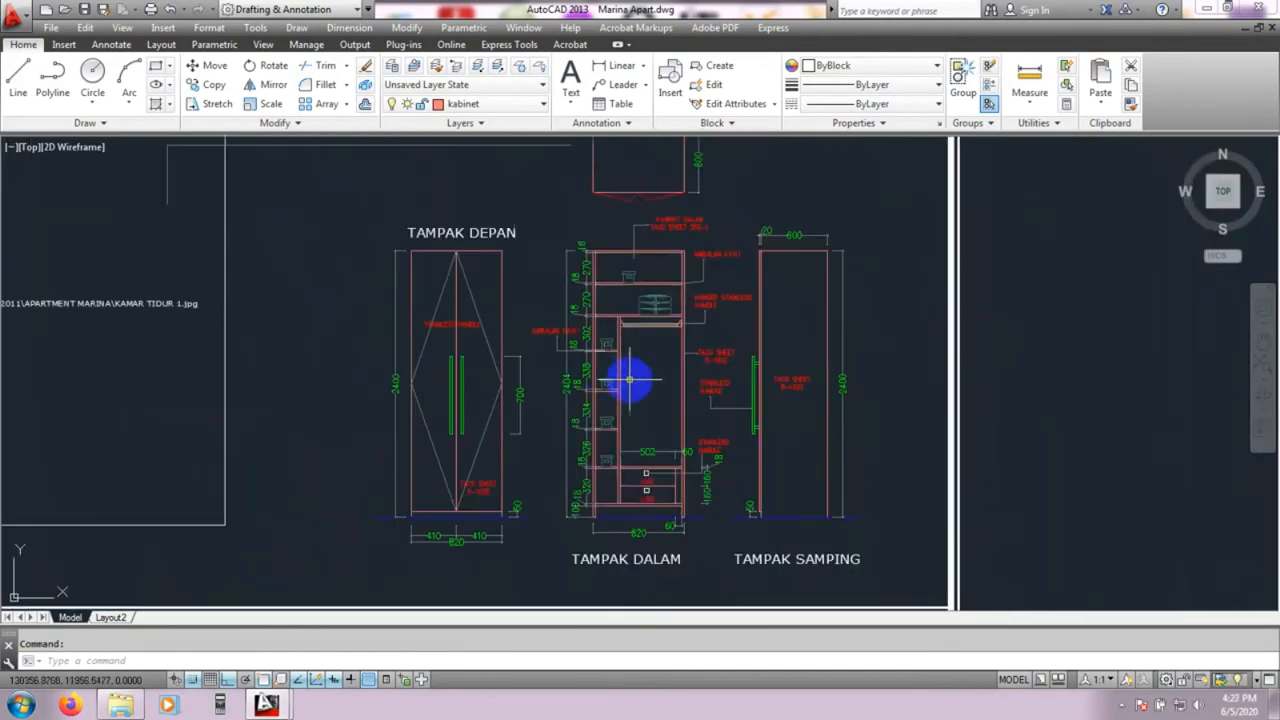
scroll(653, 446, down, 2)
middle_drag(655, 452, 650, 291)
middle_drag(661, 501, 655, 270)
middle_drag(698, 464, 706, 250)
middle_drag(845, 349, 717, 358)
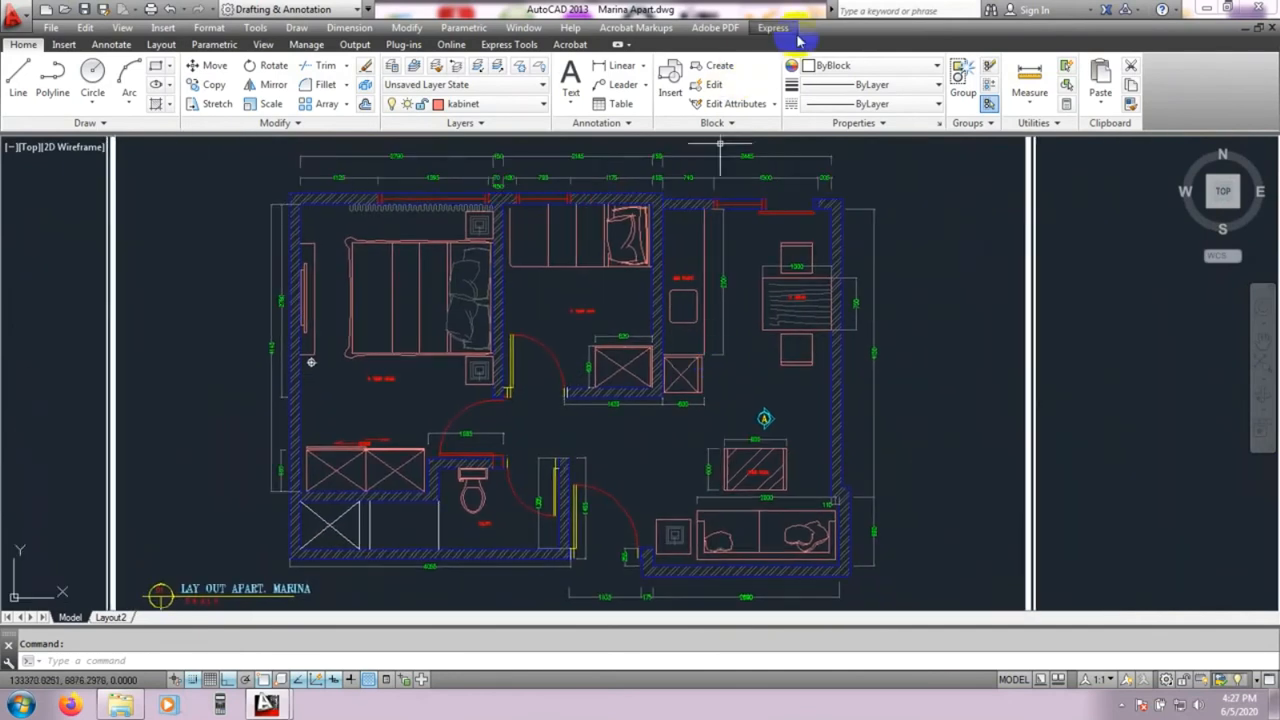
- Look over the other sheets of the apartment drawing and inspect the colours of walls, doors and furniture in the floor plan
mouse_move(745, 402)
middle_down()
mouse_move(717, 390)
mouse_move(695, 324)
middle_up()
middle_drag(717, 481, 763, 217)
scroll(791, 363, down, 3)
middle_drag(791, 363, 736, 201)
middle_drag(900, 344, 592, 529)
scroll(674, 426, up, 10)
middle_drag(674, 424, 684, 534)
scroll(646, 448, down, 5)
scroll(609, 380, up, 3)
middle_drag(614, 386, 614, 399)
scroll(613, 397, down, 6)
scroll(475, 429, down, 2)
middle_drag(475, 429, 778, 471)
middle_drag(707, 440, 711, 483)
scroll(674, 366, up, 8)
mouse_move(674, 366)
middle_down()
mouse_move(651, 354)
mouse_move(624, 363)
middle_up()
scroll(624, 366, up, 2)
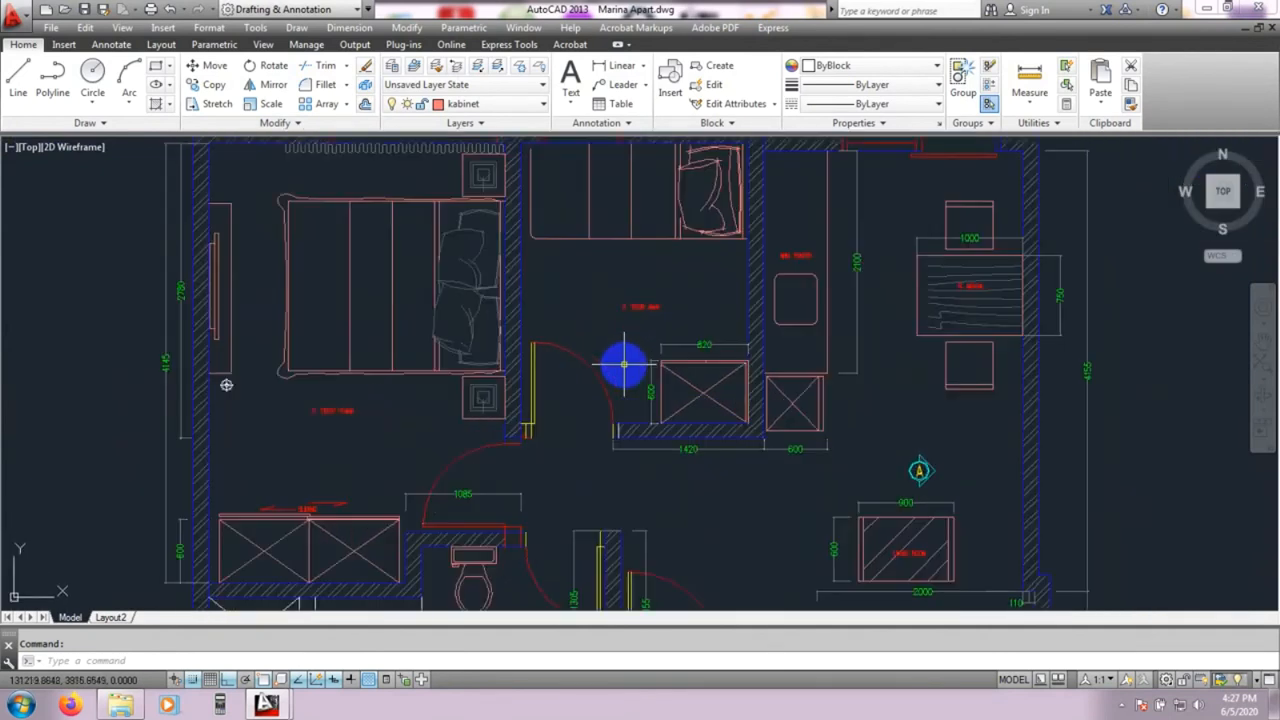
scroll(560, 400, down, 2)
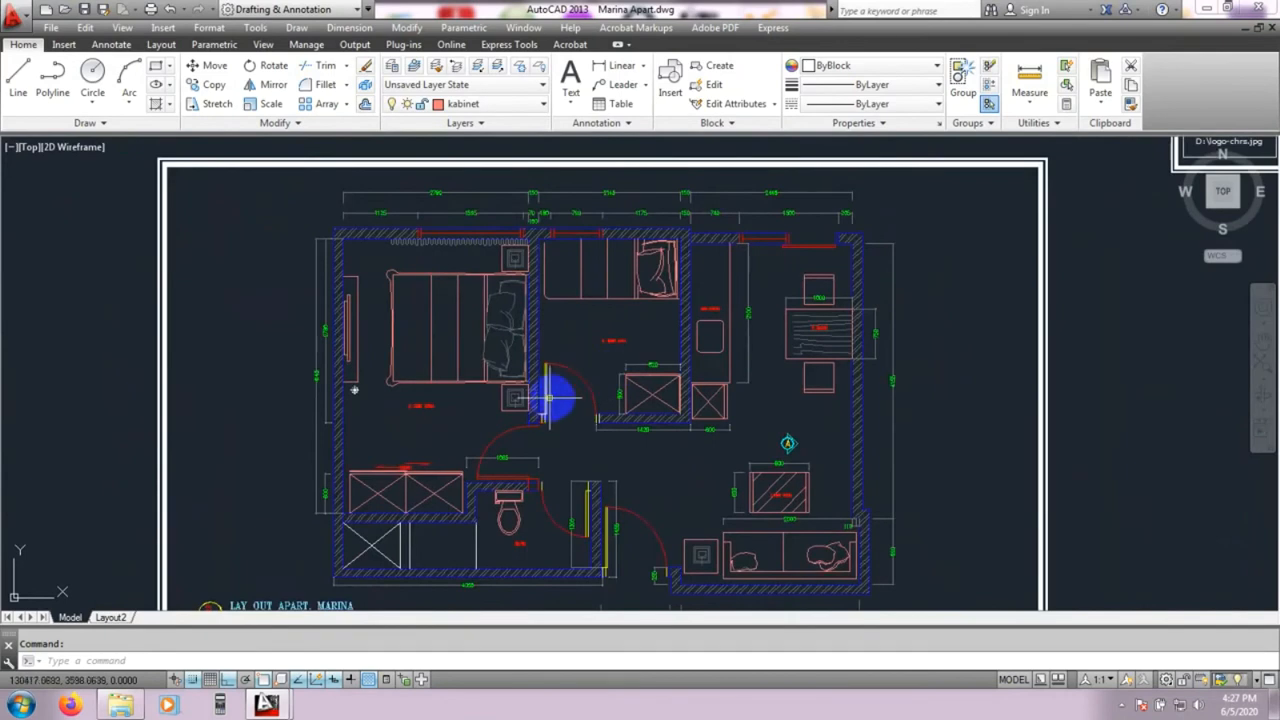
middle_drag(547, 401, 533, 379)
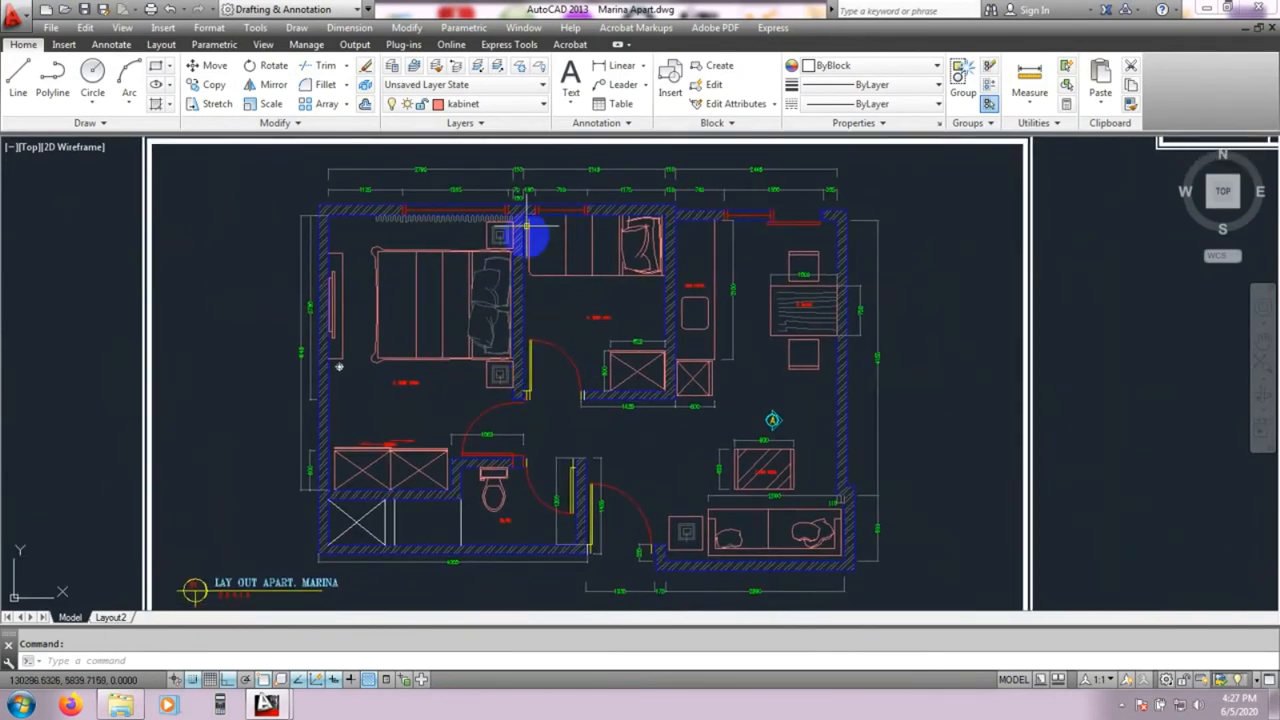
- Review the layer names and colours used in the apartment drawing without changing the current layer
click(531, 102)
scroll(529, 263, up, 10)
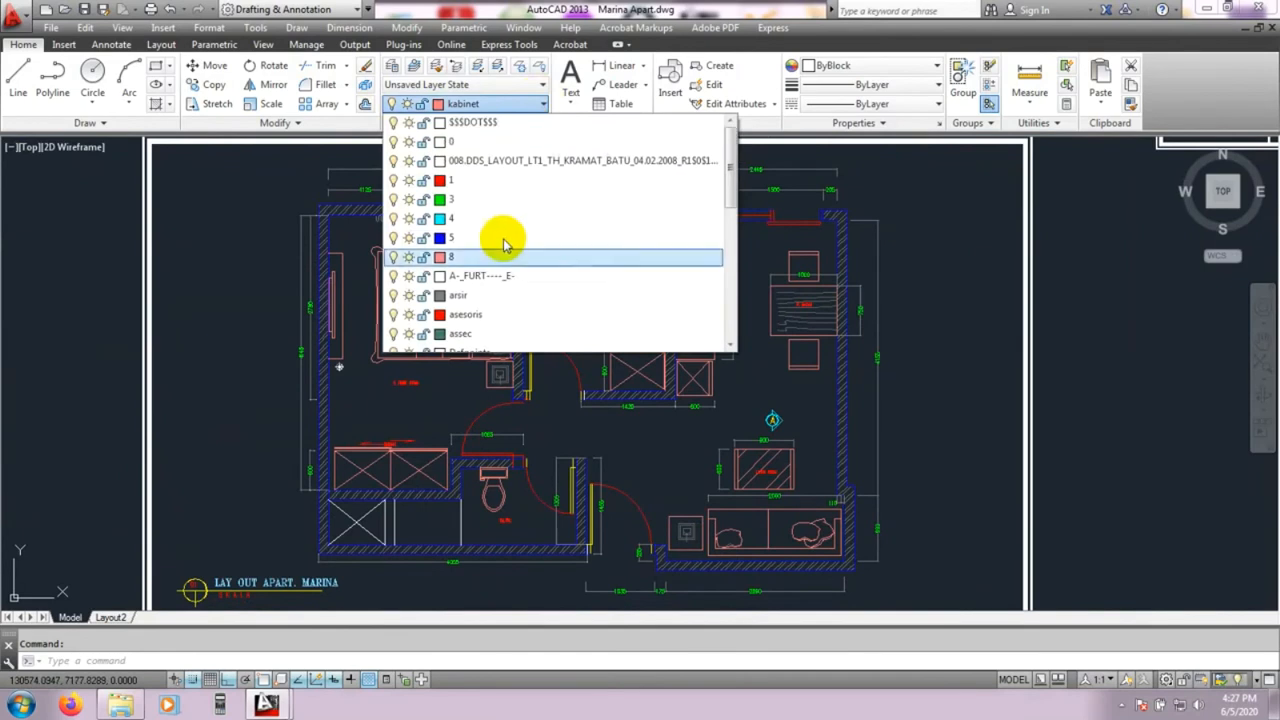
scroll(517, 165, down, 10)
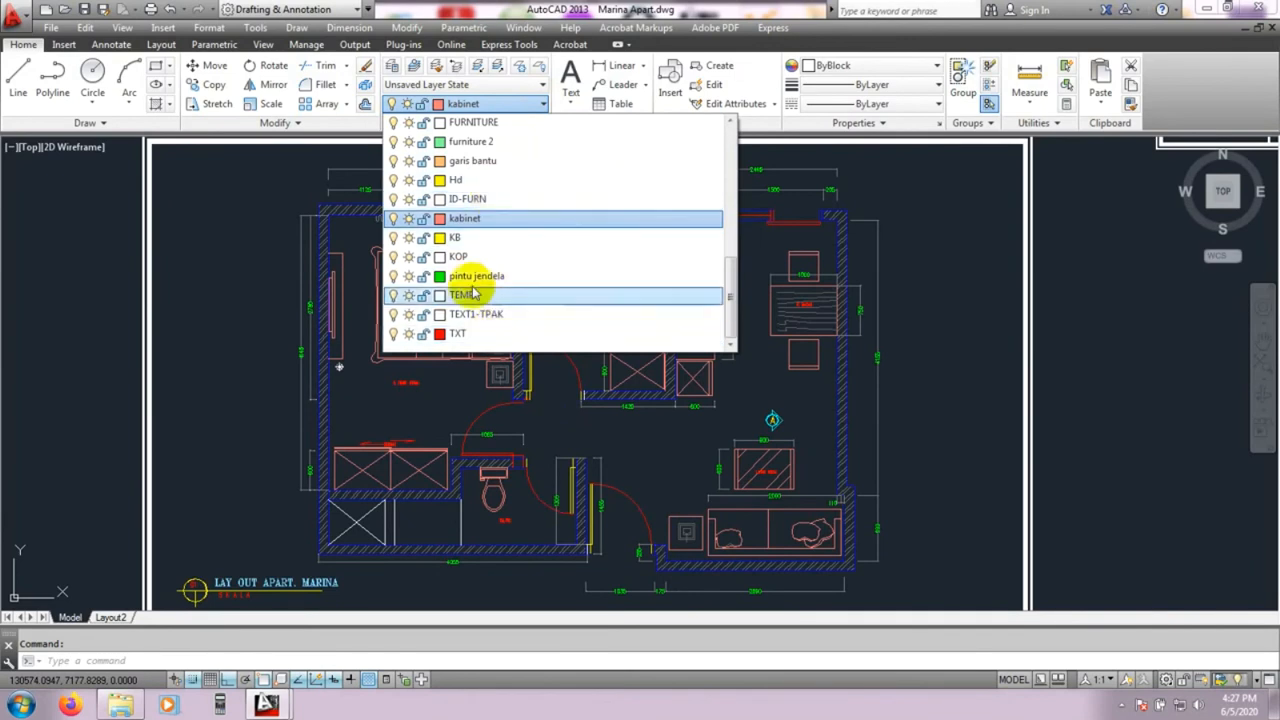
scroll(478, 300, up, 2)
scroll(470, 258, up, 1)
scroll(490, 252, up, 1)
click(940, 347)
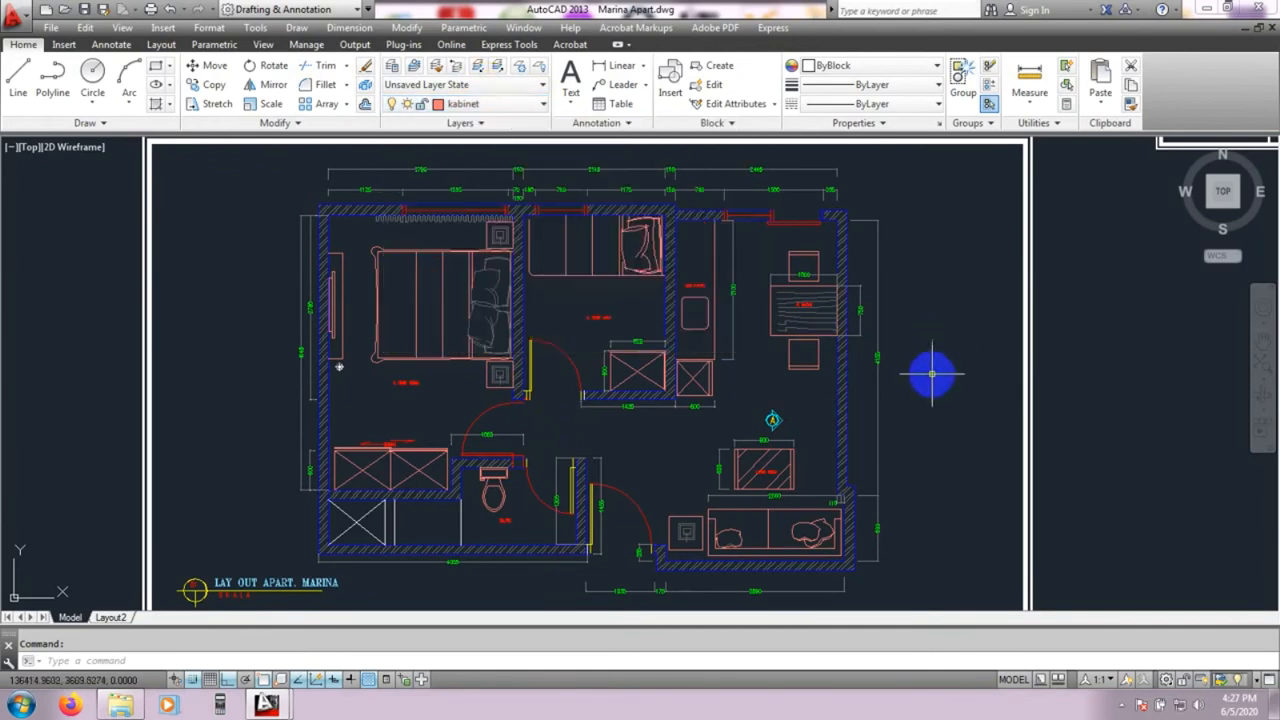
mouse_move(777, 375)
middle_down()
mouse_move(746, 443)
mouse_move(760, 457)
middle_up()
scroll(709, 413, up, 2)
scroll(655, 404, down, 1)
middle_drag(514, 420, 563, 477)
middle_drag(503, 349, 520, 371)
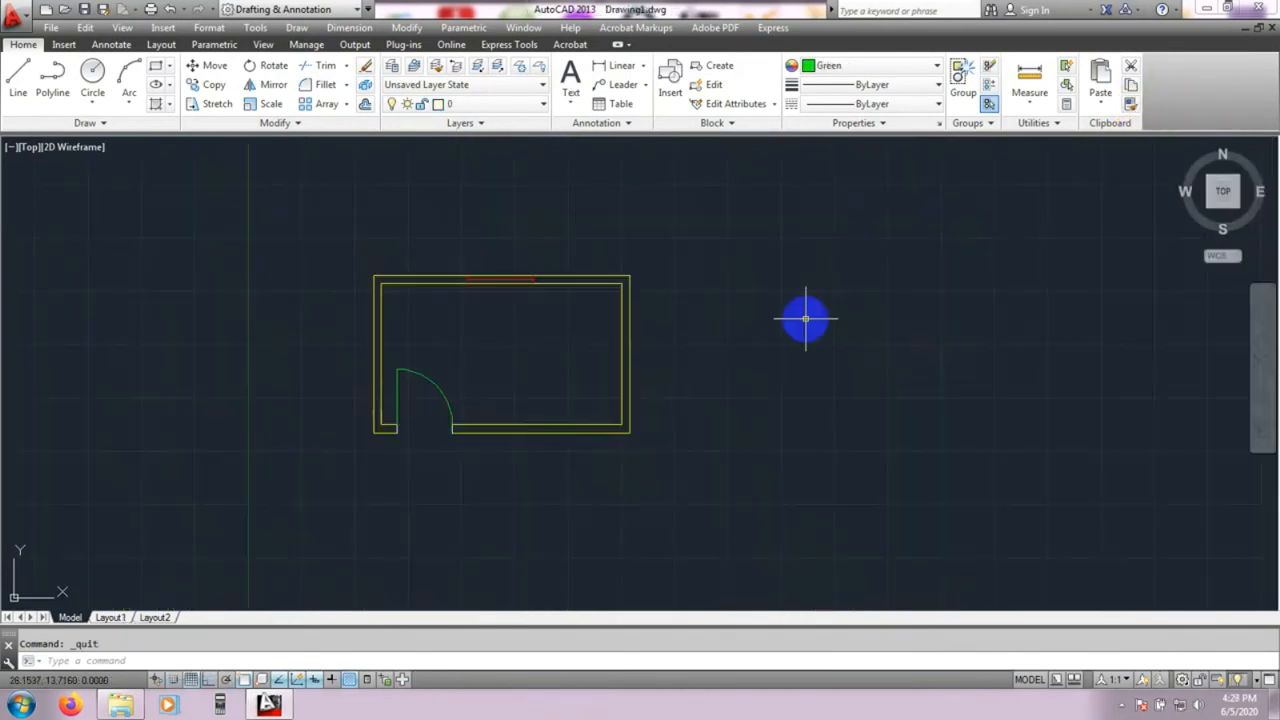
- Create a new layer named "Wall" in the room plan drawing
middle_drag(813, 324, 663, 322)
middle_drag(784, 379, 738, 390)
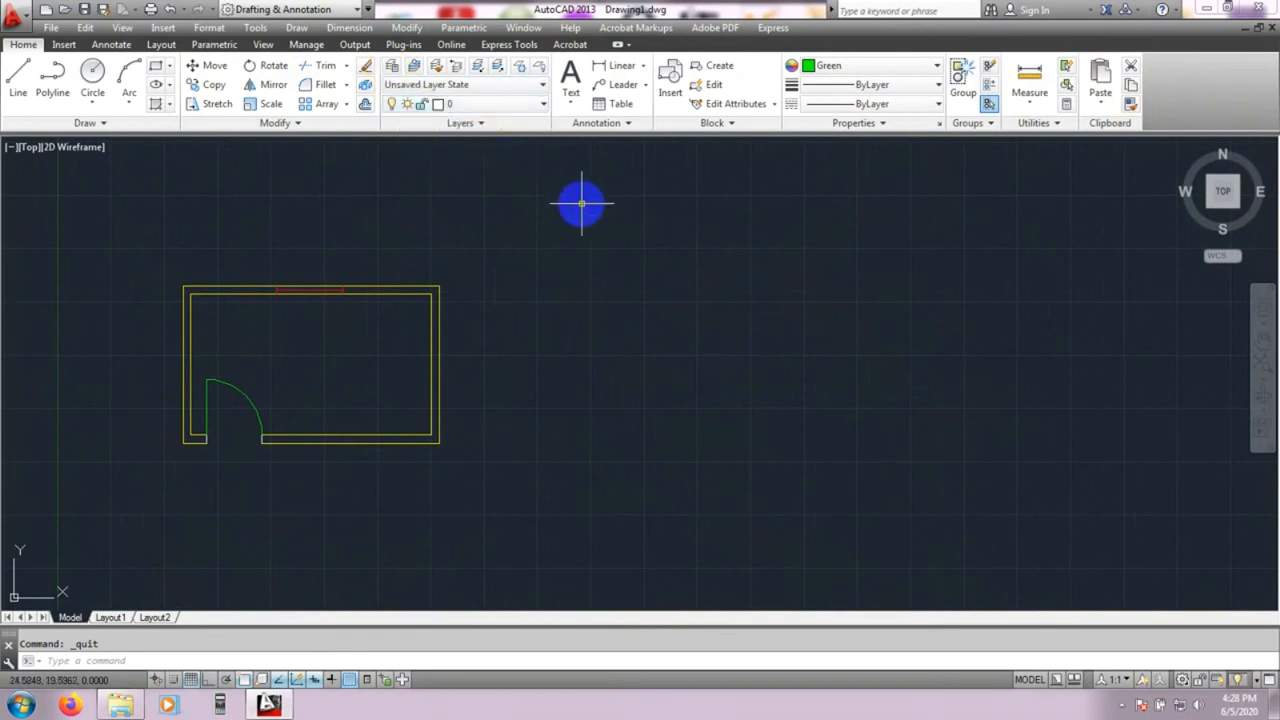
click(393, 66)
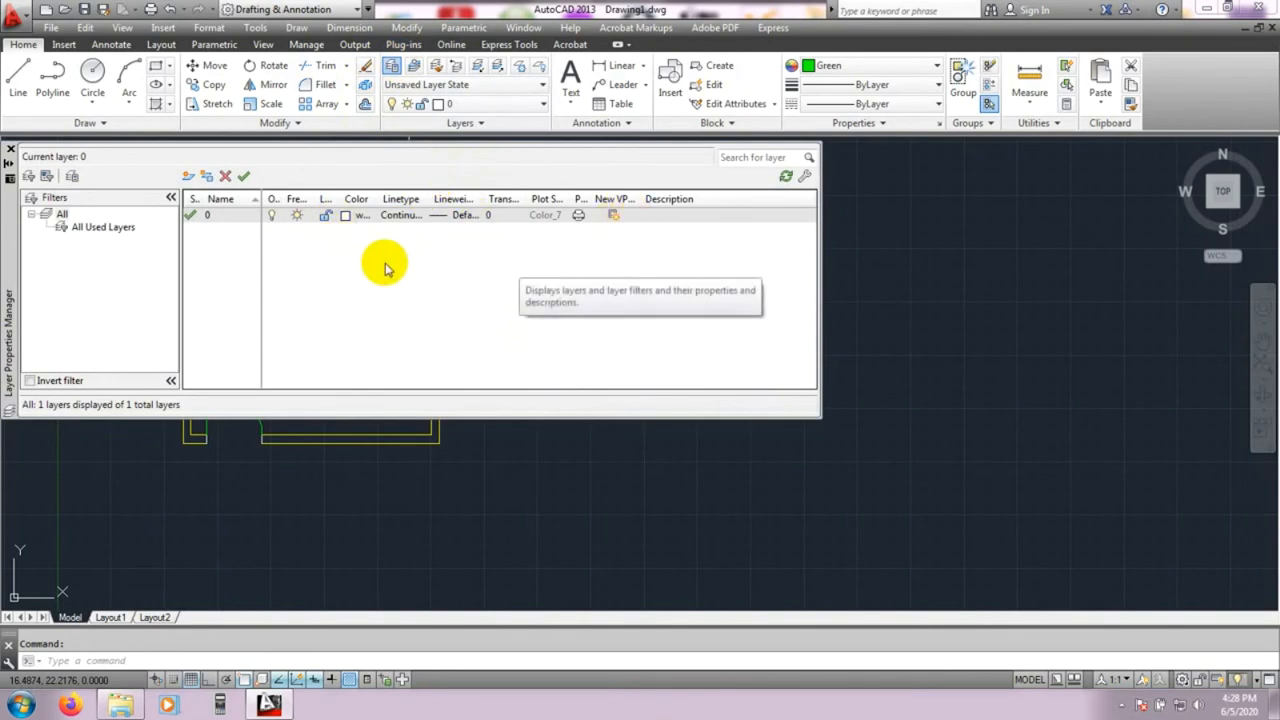
click(189, 179)
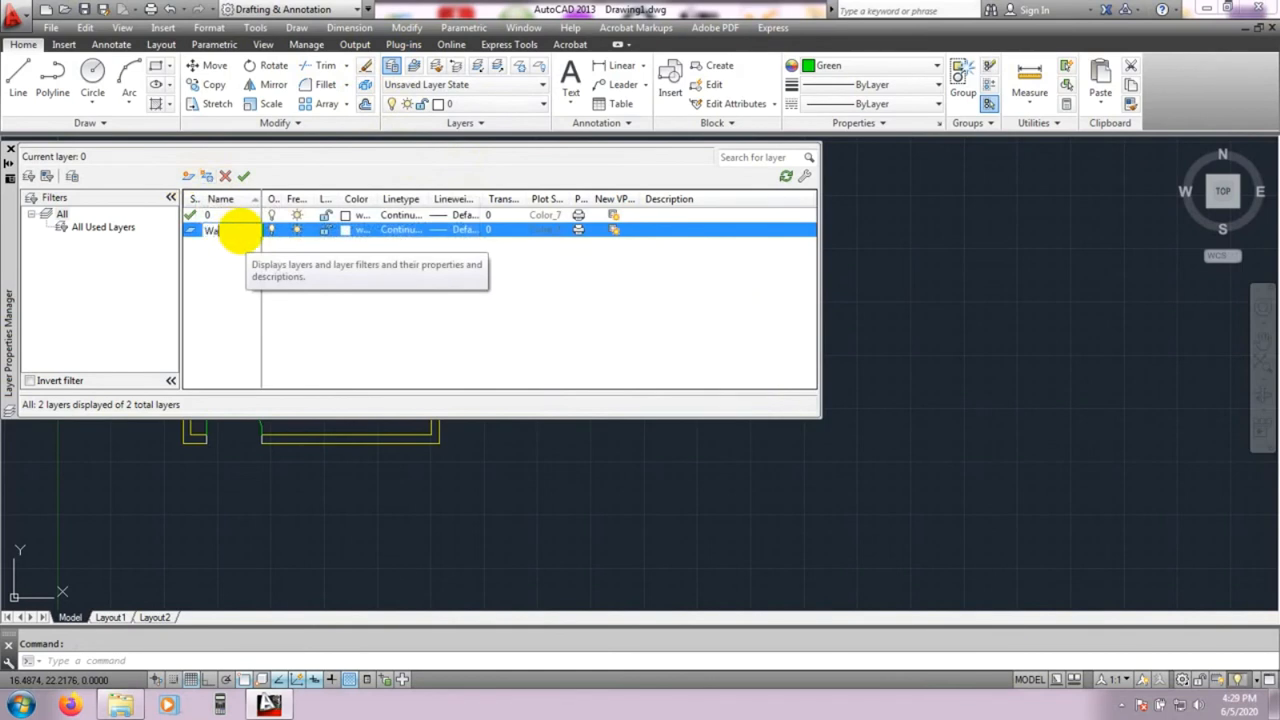
click(242, 237)
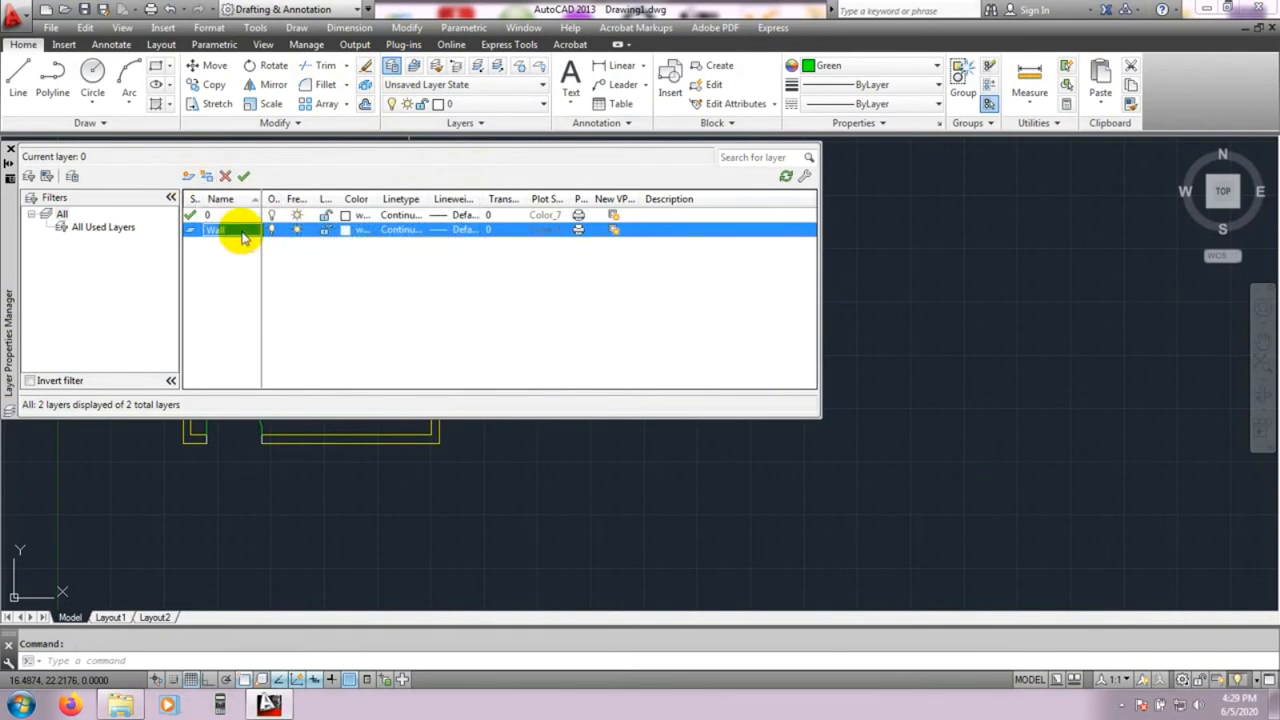
key(Return)
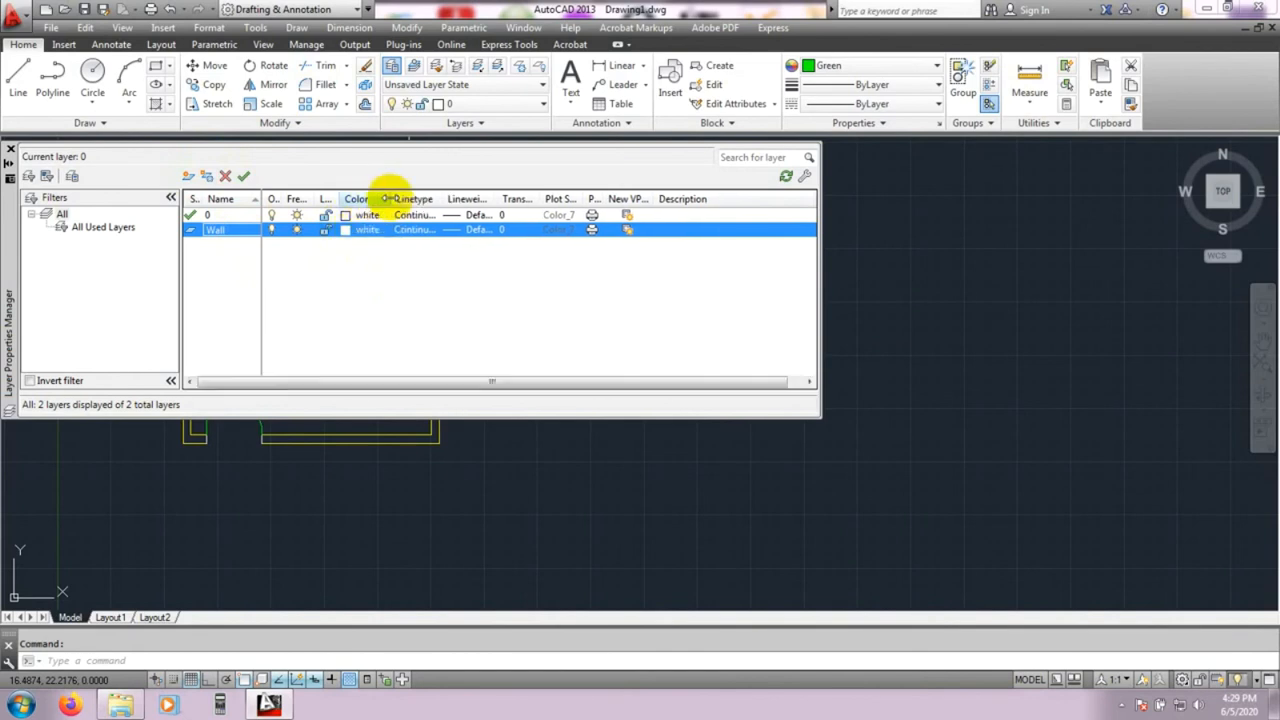
- Set the Wall layer's colour to index colour 240
click(360, 230)
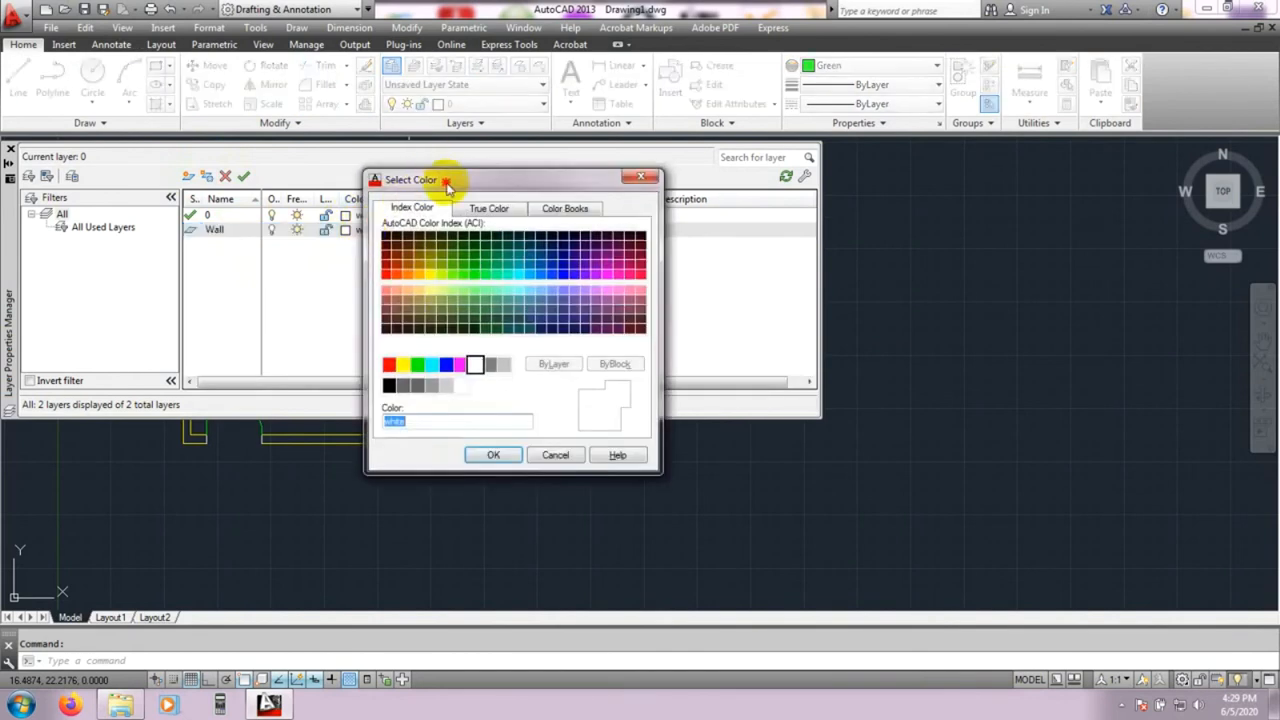
drag(447, 188, 594, 201)
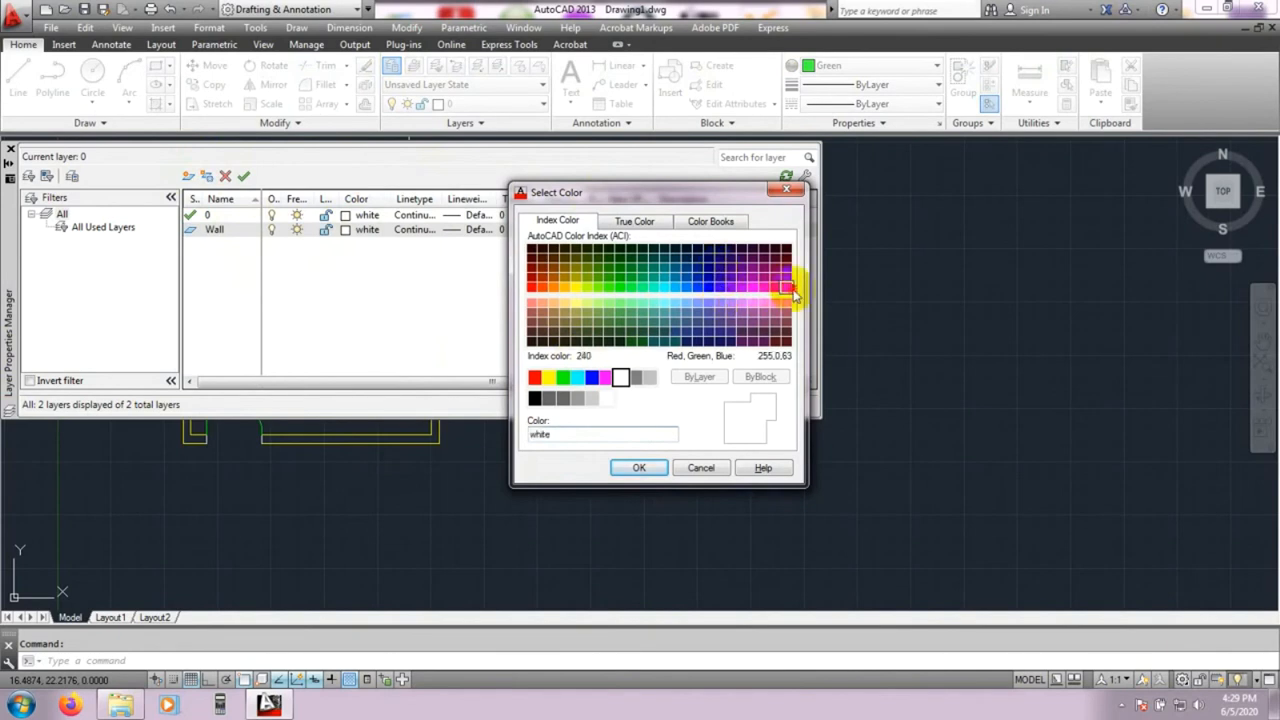
click(788, 289)
click(640, 468)
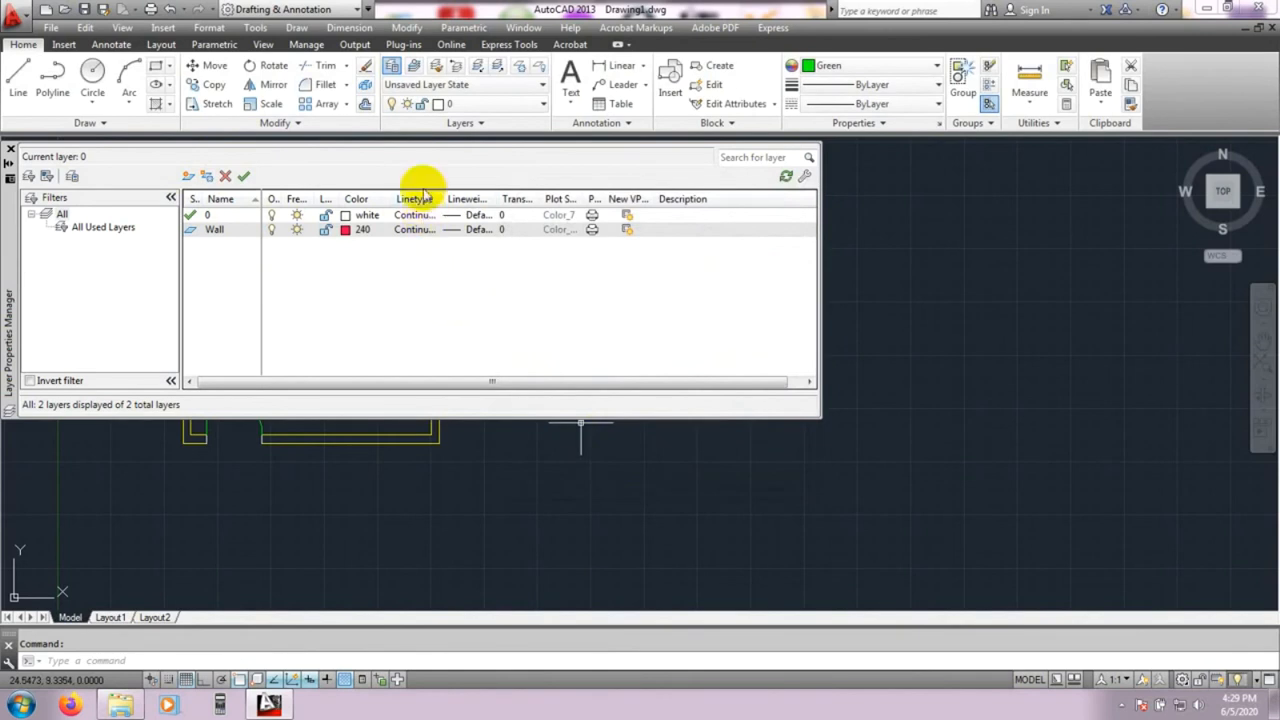
- Look over the linetypes available for loading and assign the Continuous linetype to the Wall layer
click(416, 229)
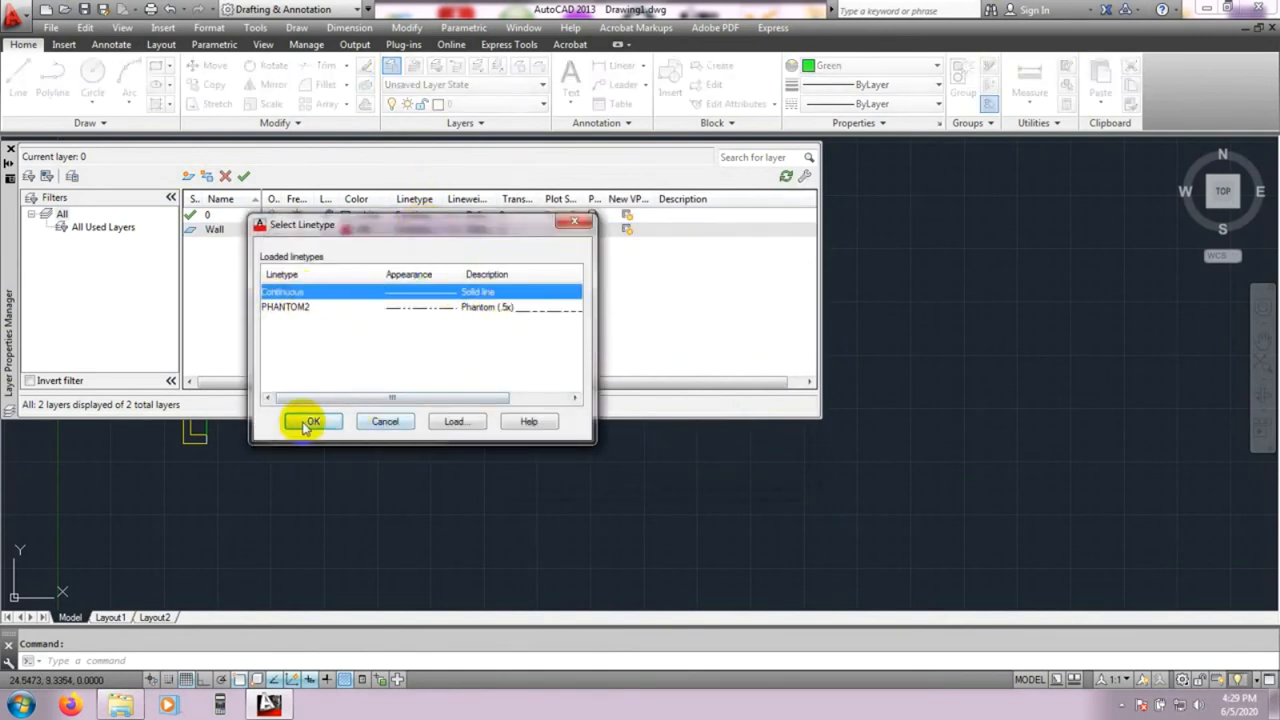
click(455, 423)
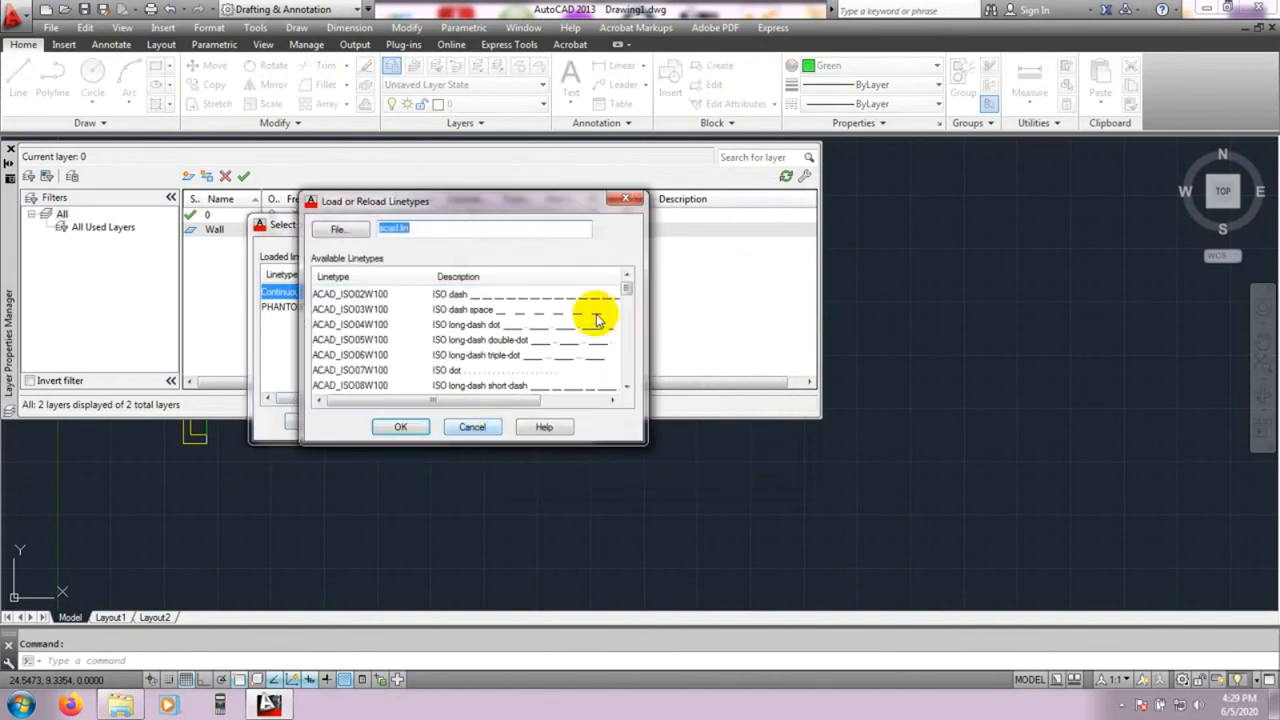
drag(625, 294, 634, 263)
click(625, 199)
click(412, 292)
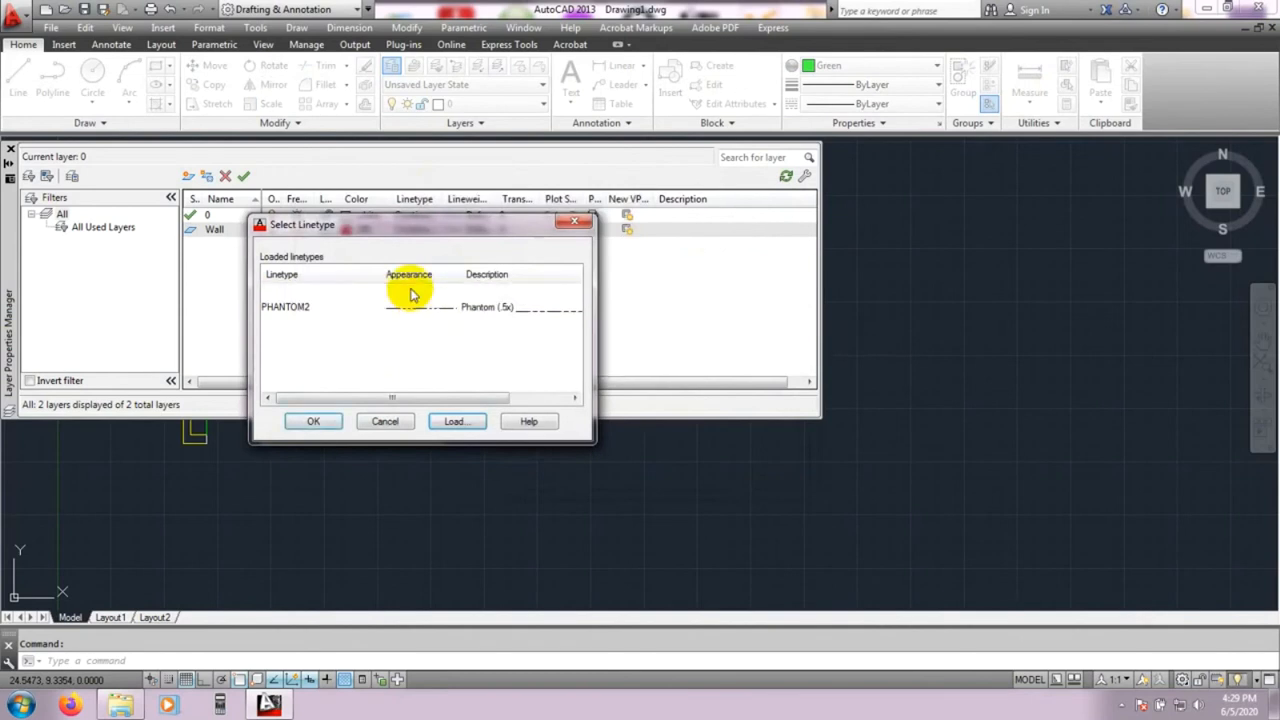
click(314, 422)
- Confirm the Default lineweight for the Wall layer and make Wall the current layer
click(478, 199)
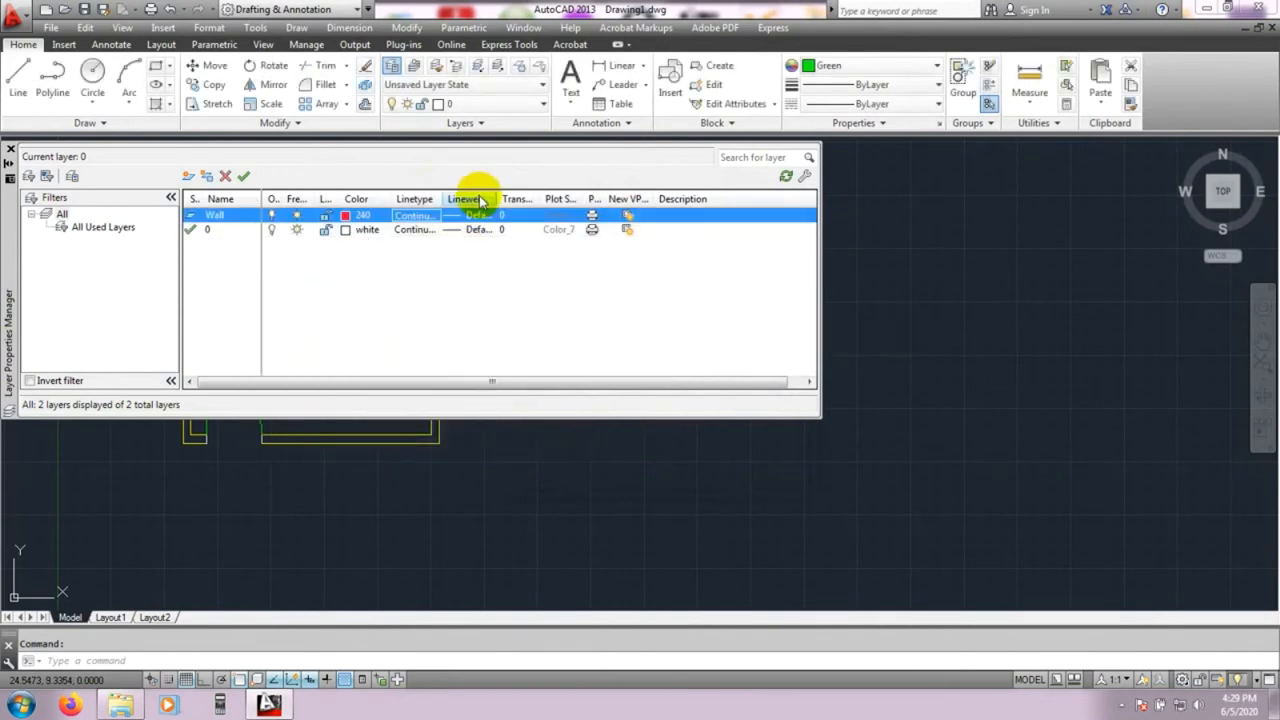
click(468, 200)
drag(492, 199, 548, 200)
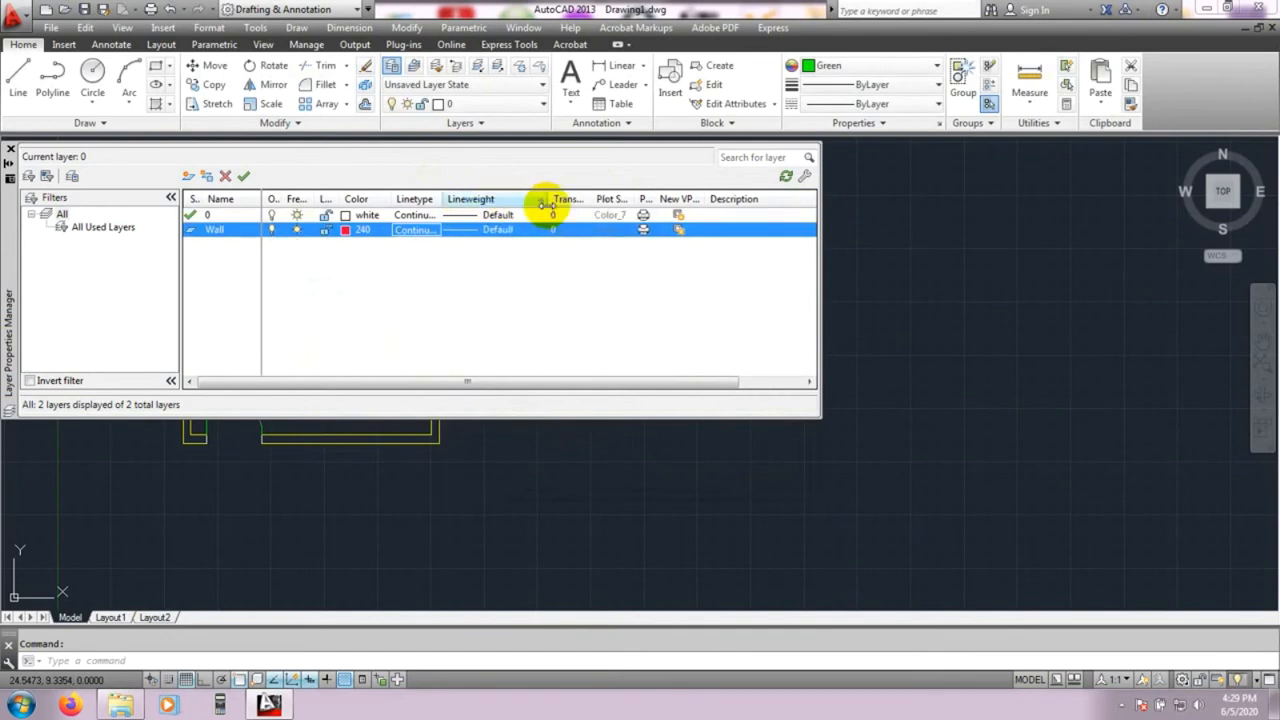
click(476, 203)
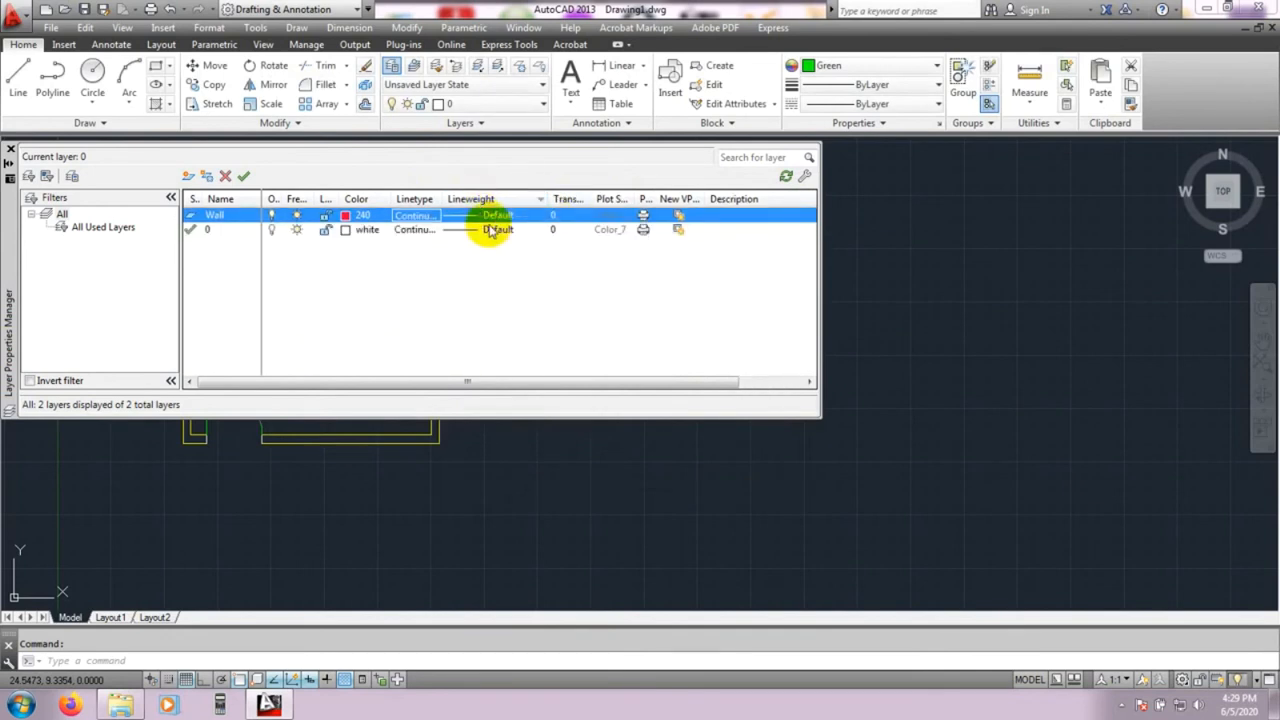
click(496, 216)
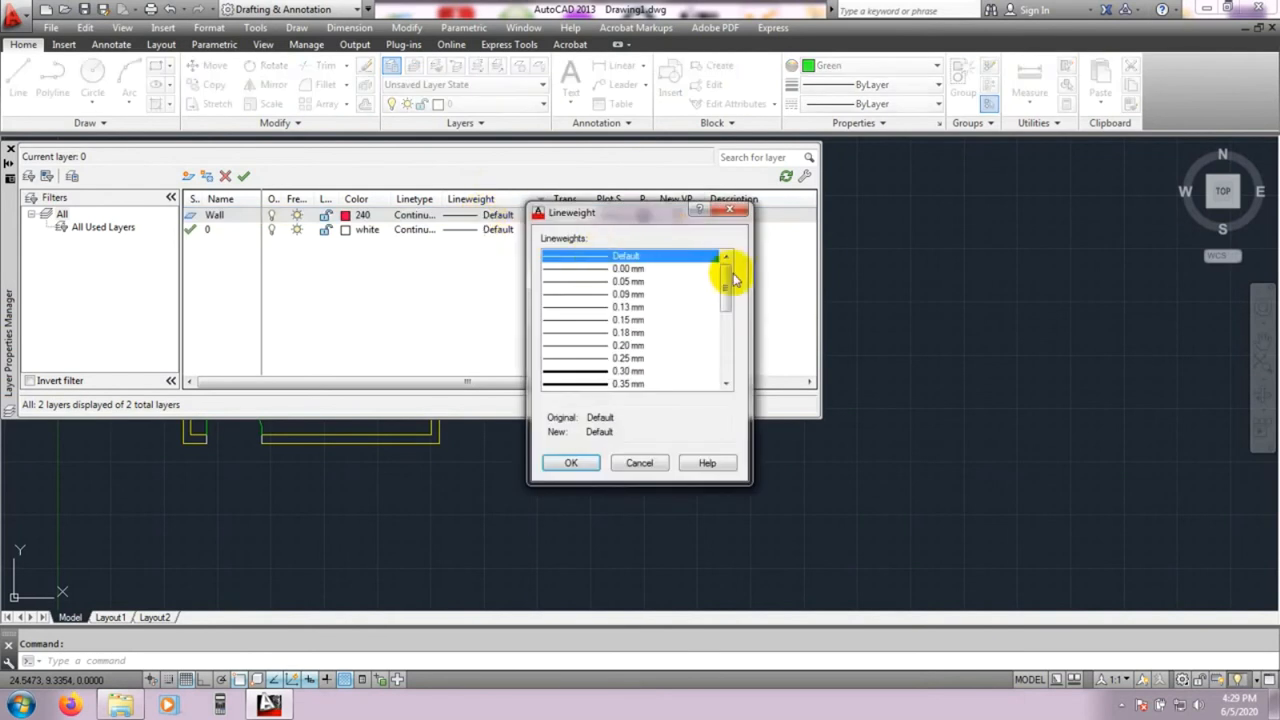
drag(723, 278, 709, 229)
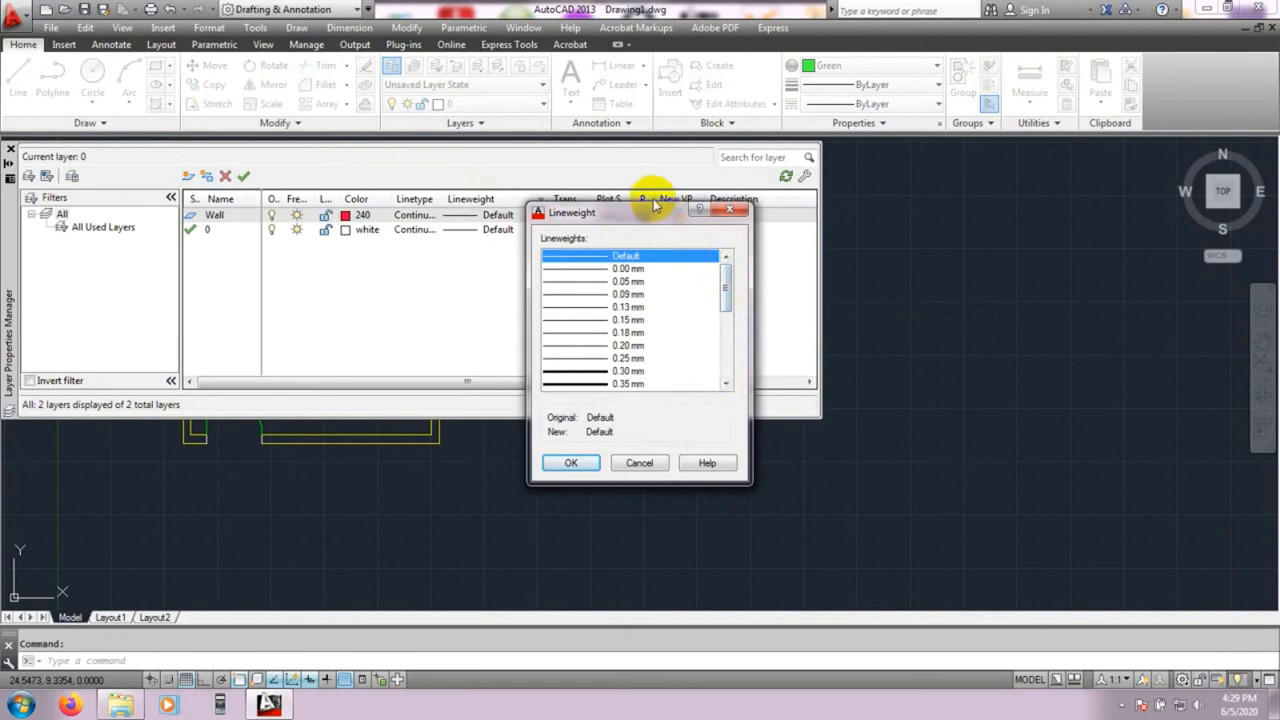
click(570, 464)
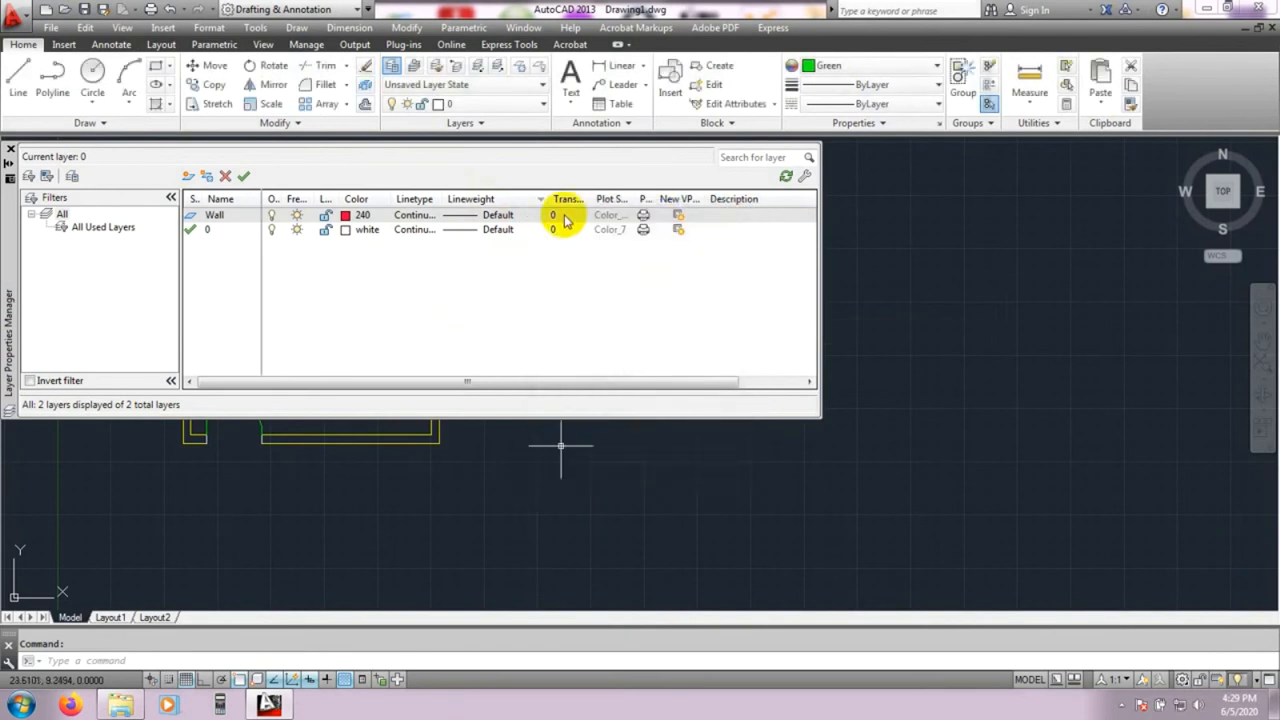
drag(588, 197, 617, 190)
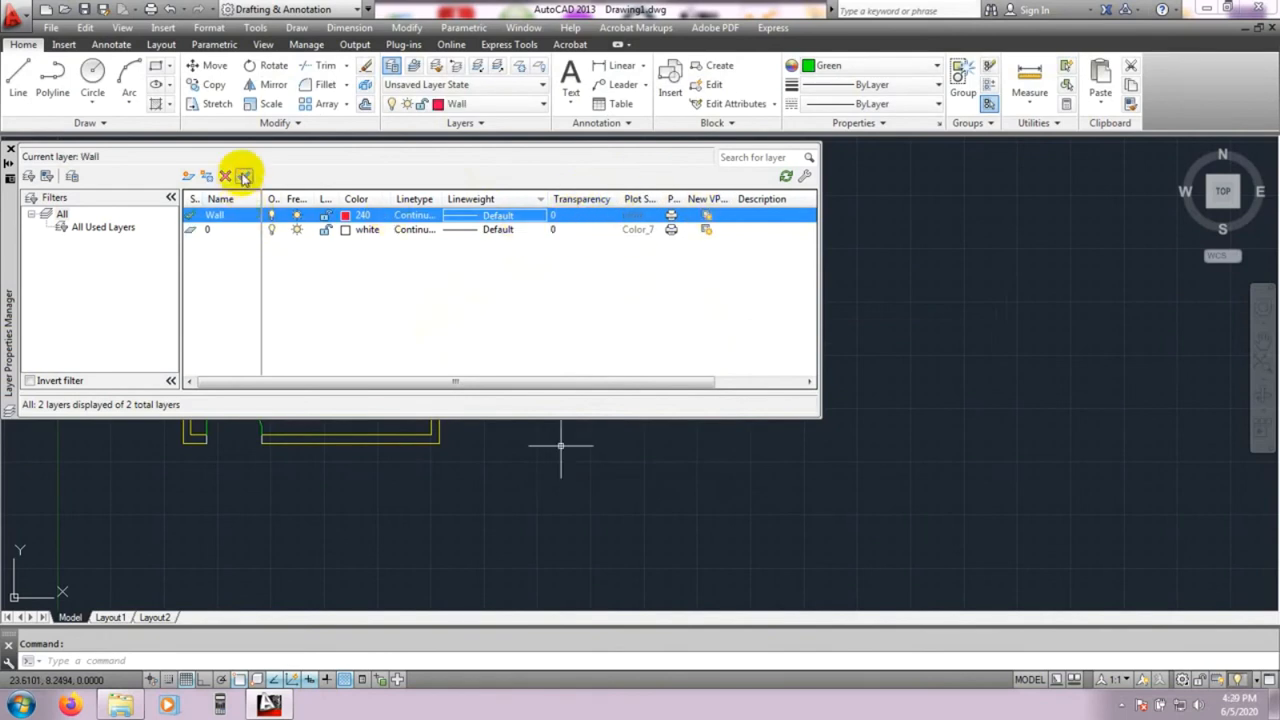
- Create a new layer named "Door" and set its colour to index colour 172
click(188, 176)
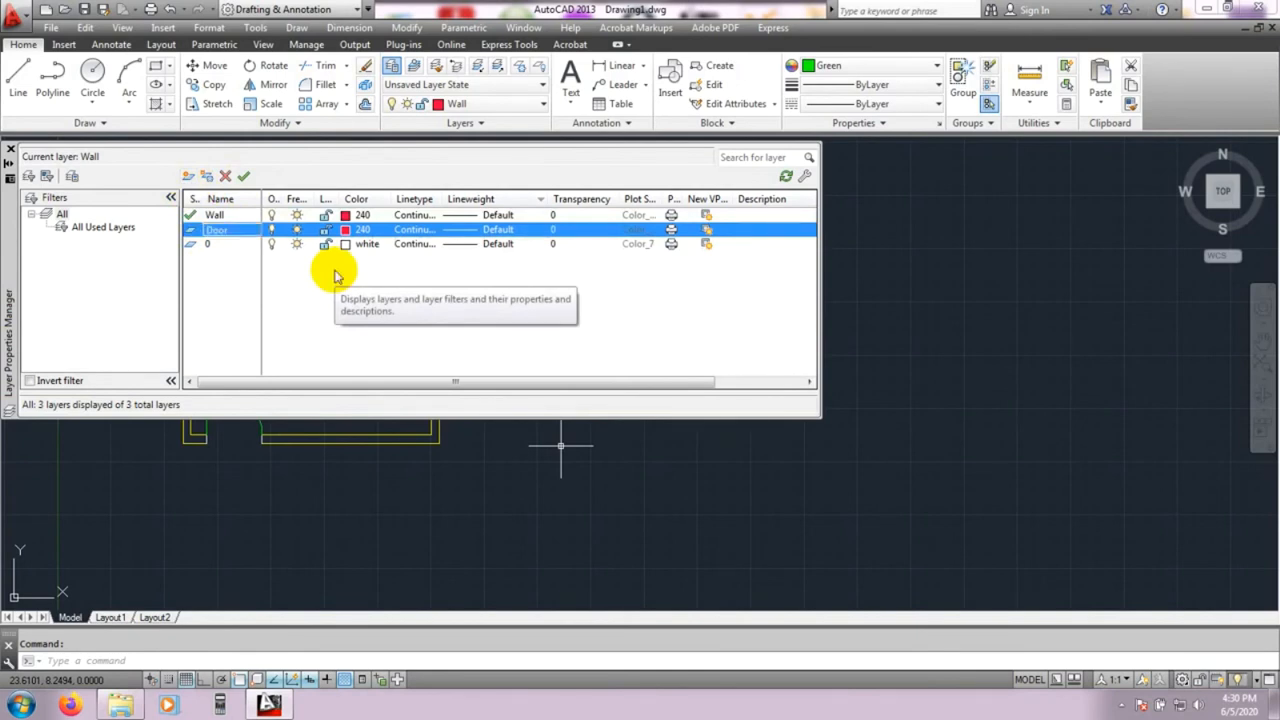
click(363, 230)
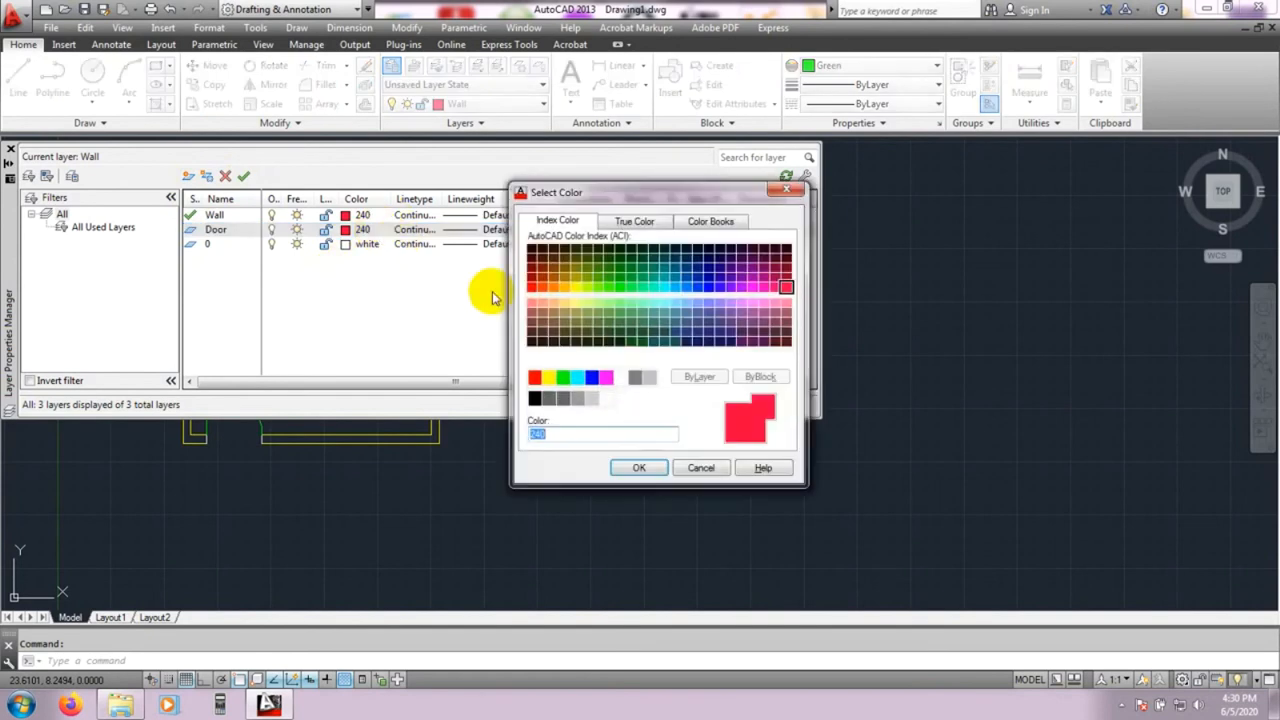
click(704, 292)
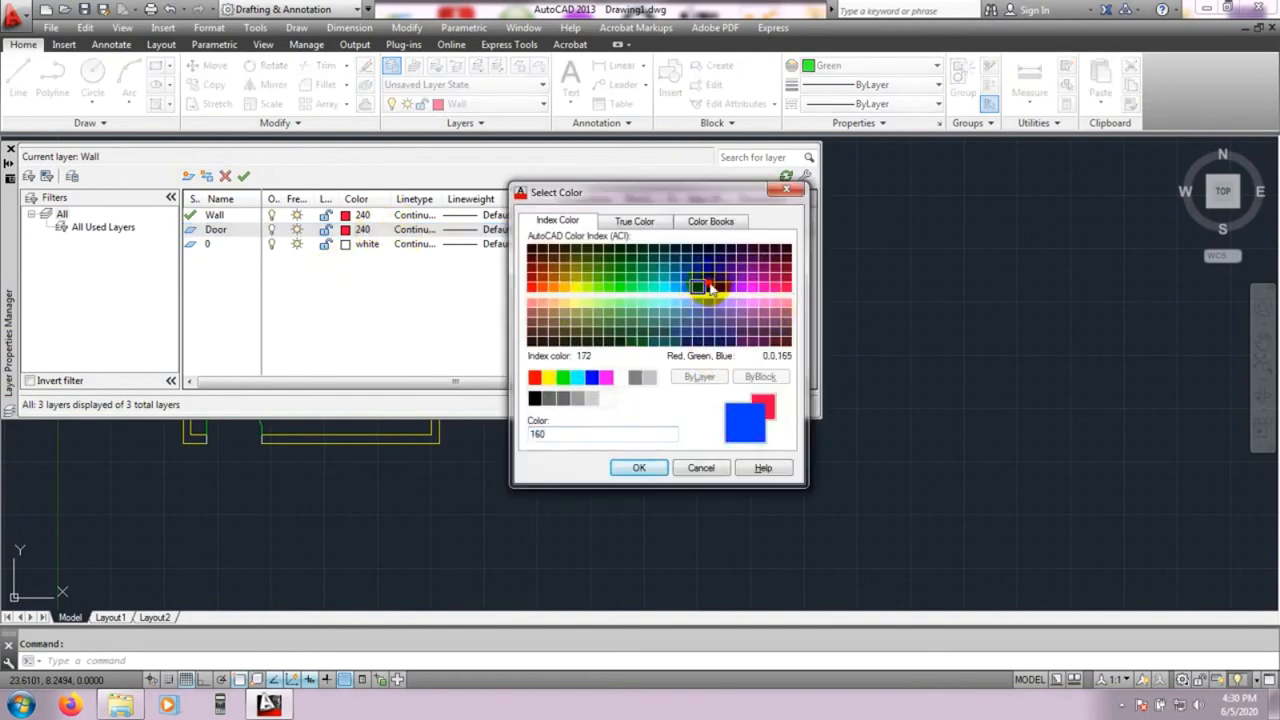
click(639, 467)
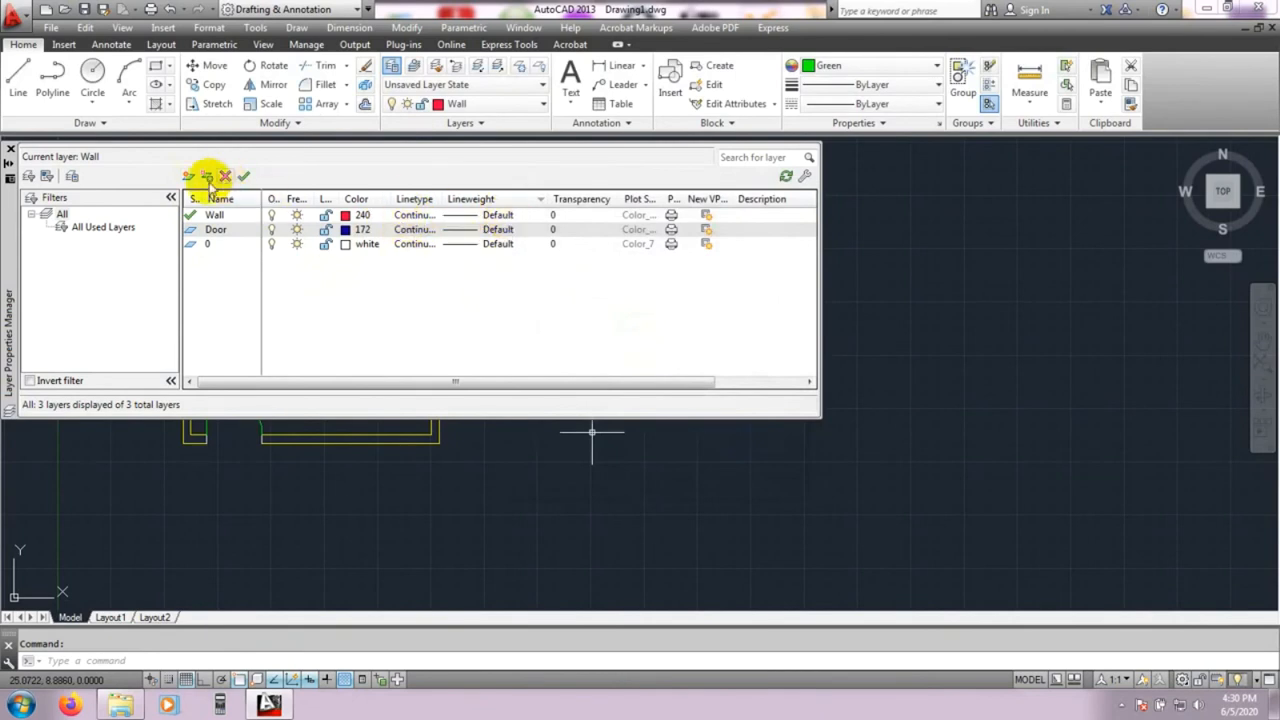
- Create a new layer named "Windows" and set its colour to index colour 50
click(189, 178)
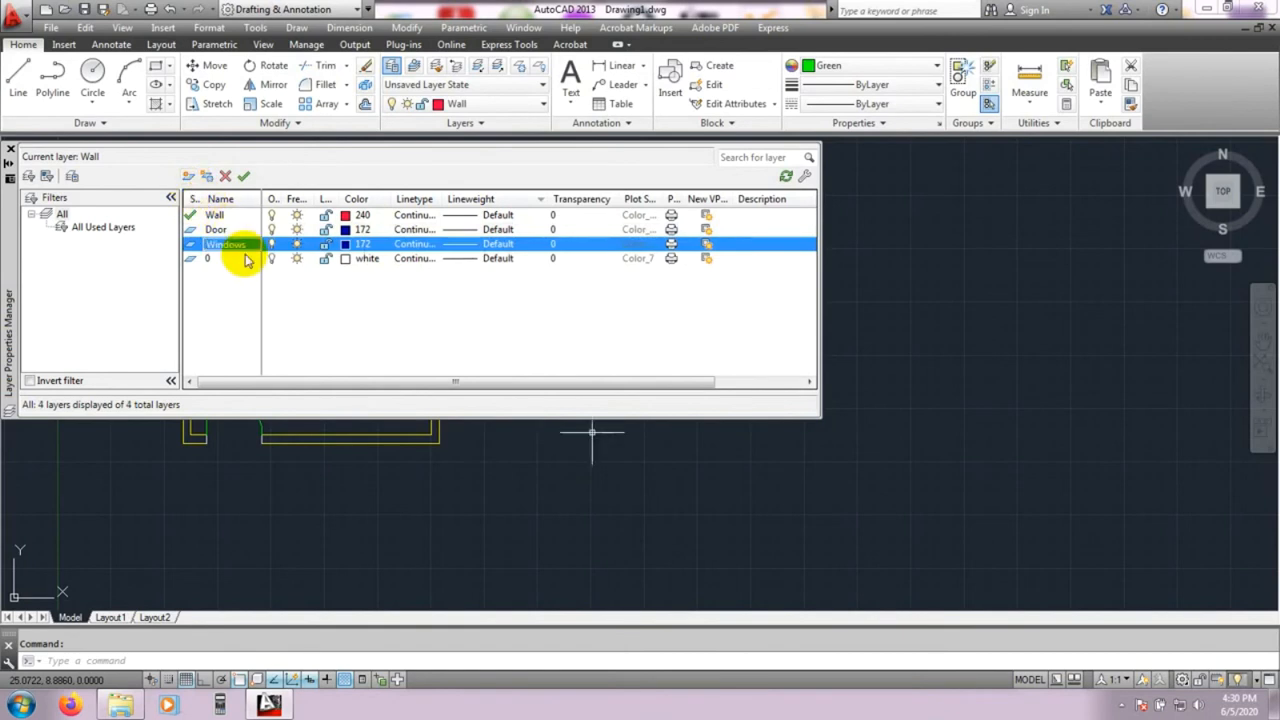
key(Return)
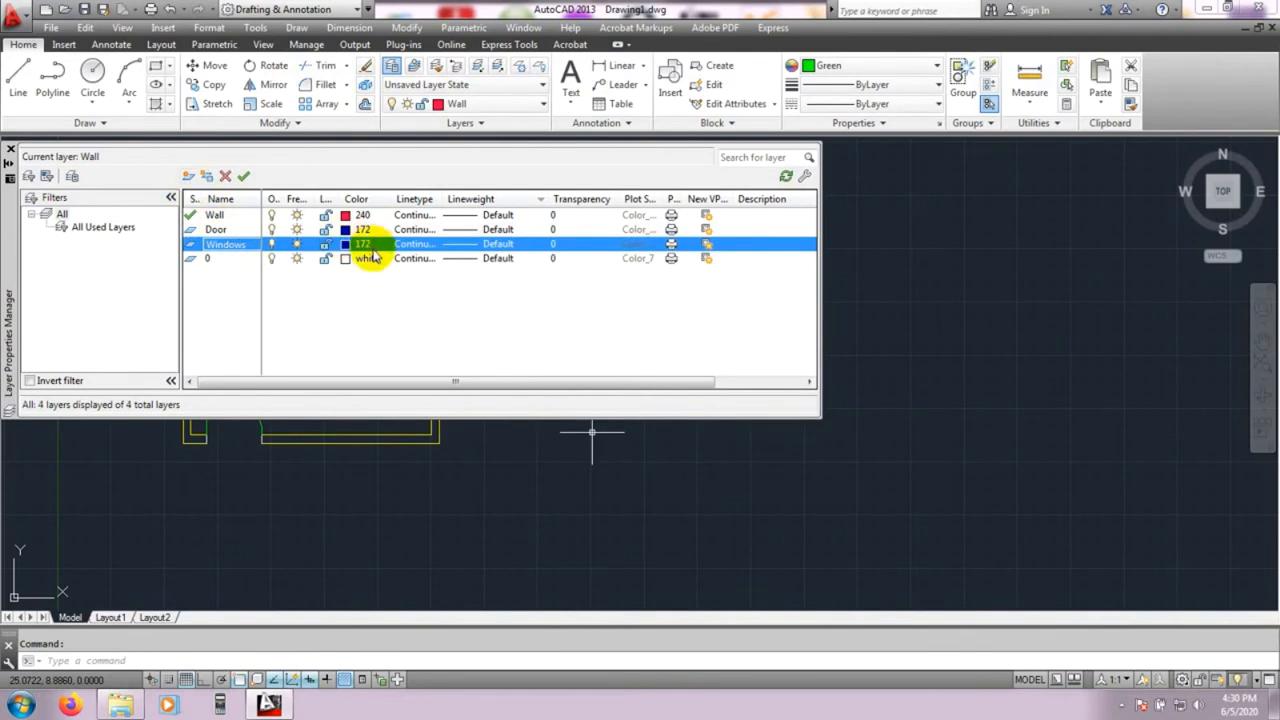
click(366, 245)
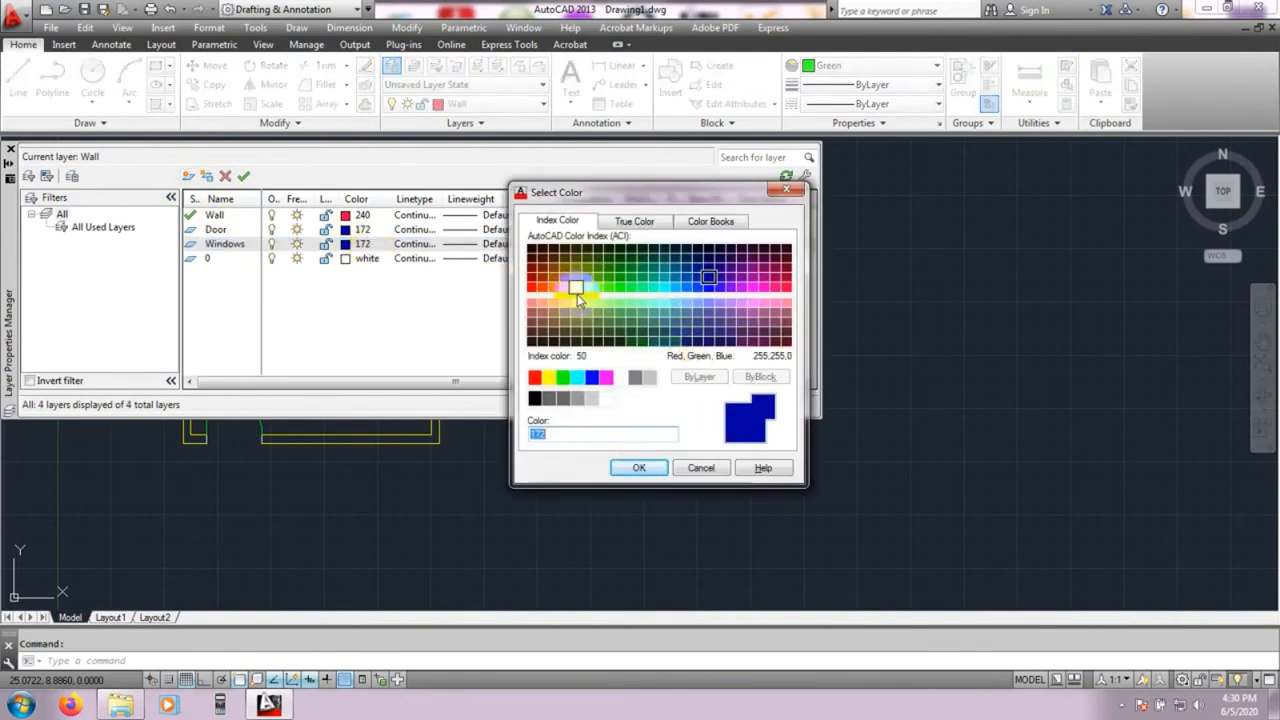
click(576, 288)
click(650, 466)
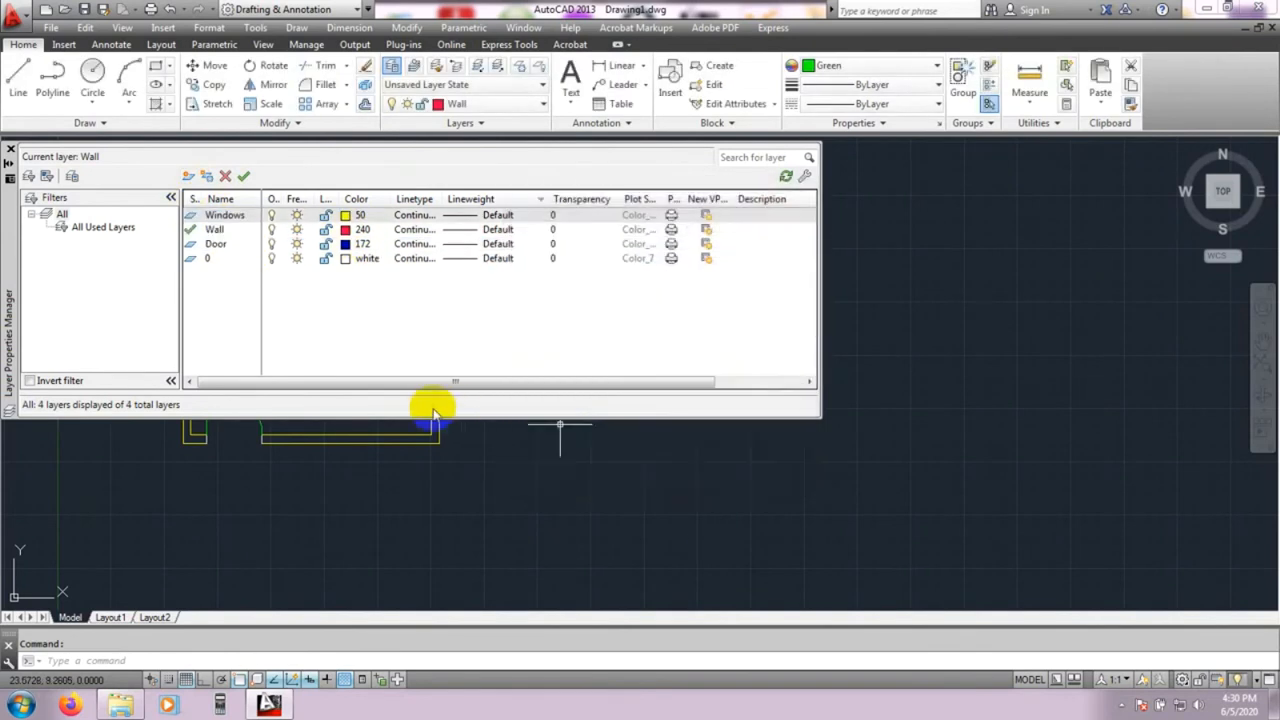
- Create a new layer named "Chair" and set its colour to index colour 102
click(187, 177)
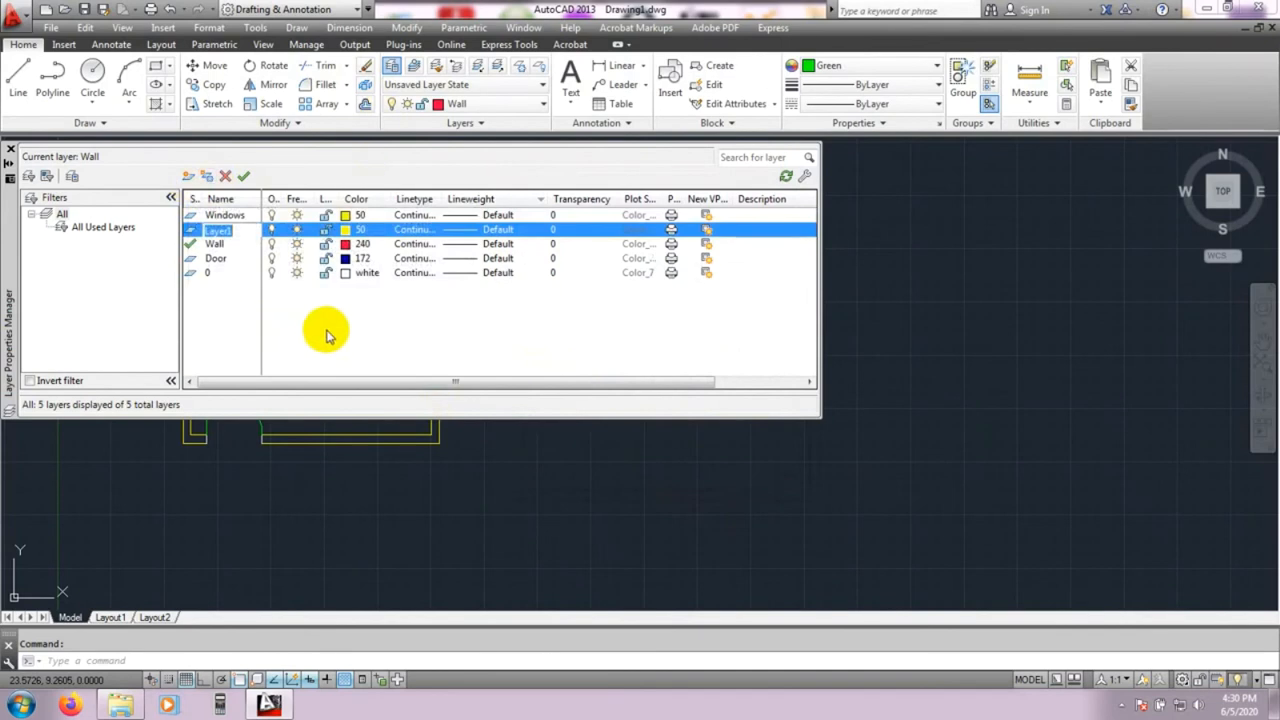
text(Char)
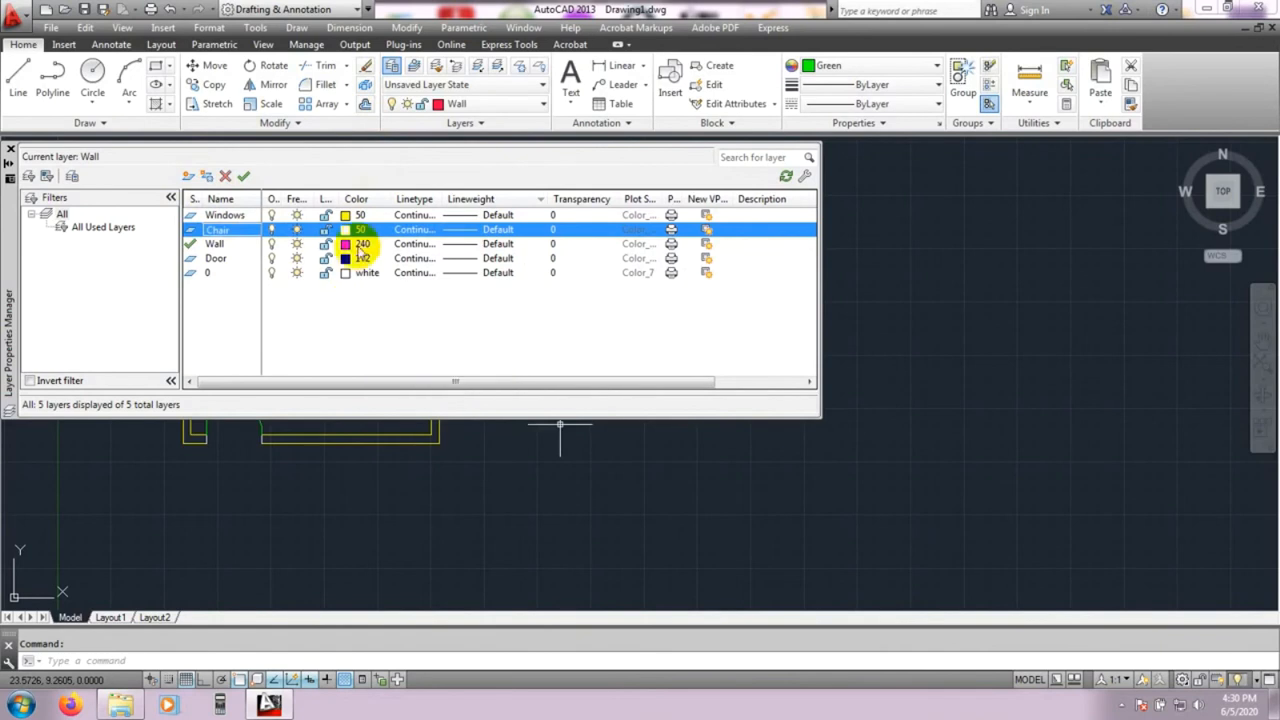
click(362, 231)
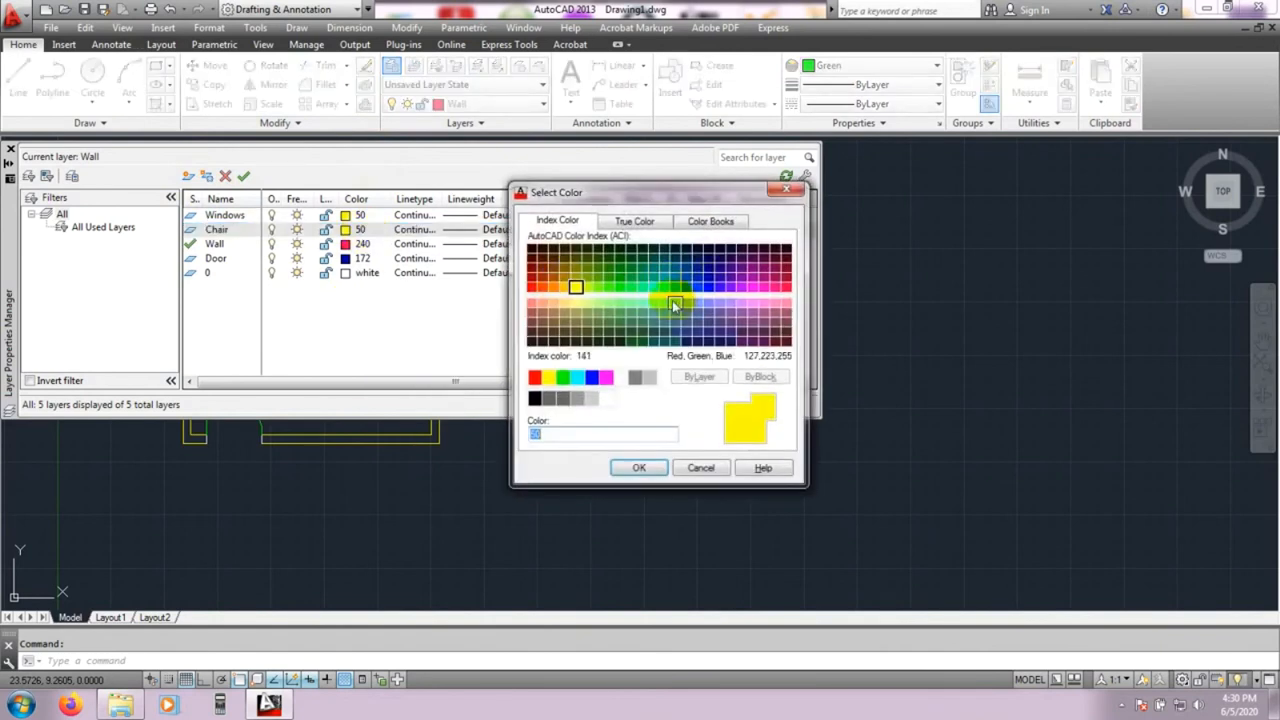
click(629, 282)
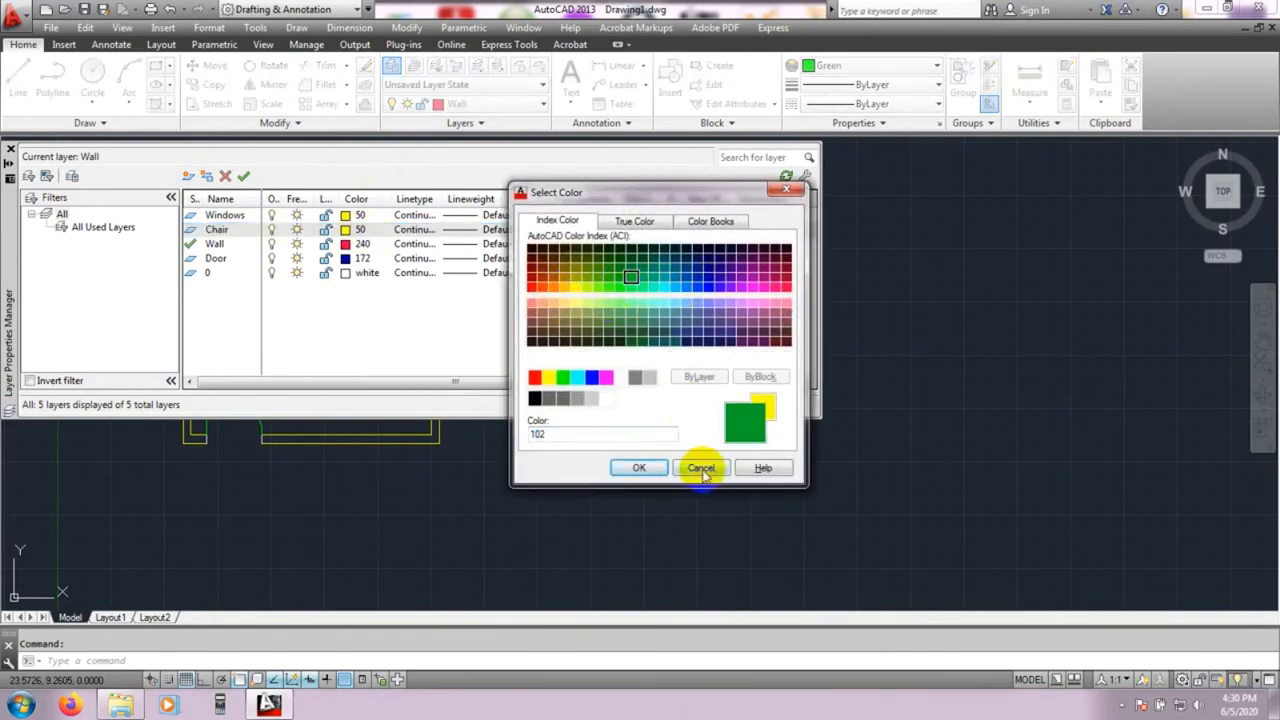
click(639, 468)
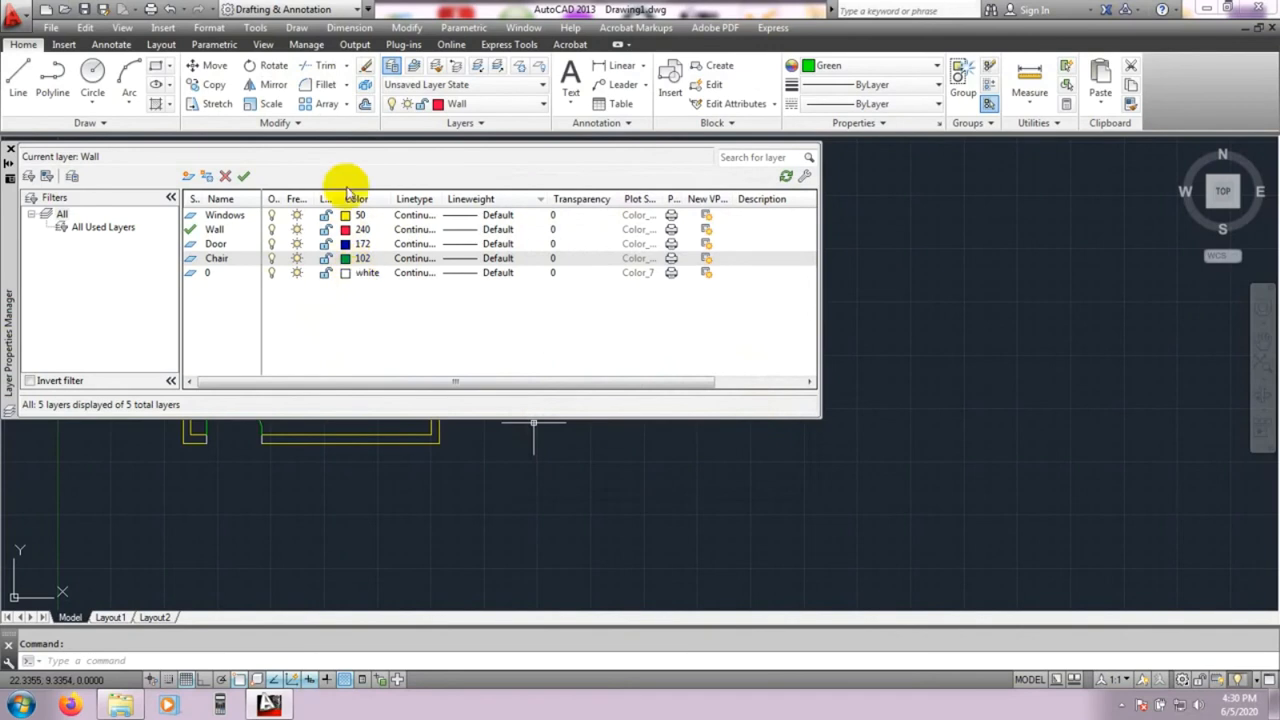
click(366, 319)
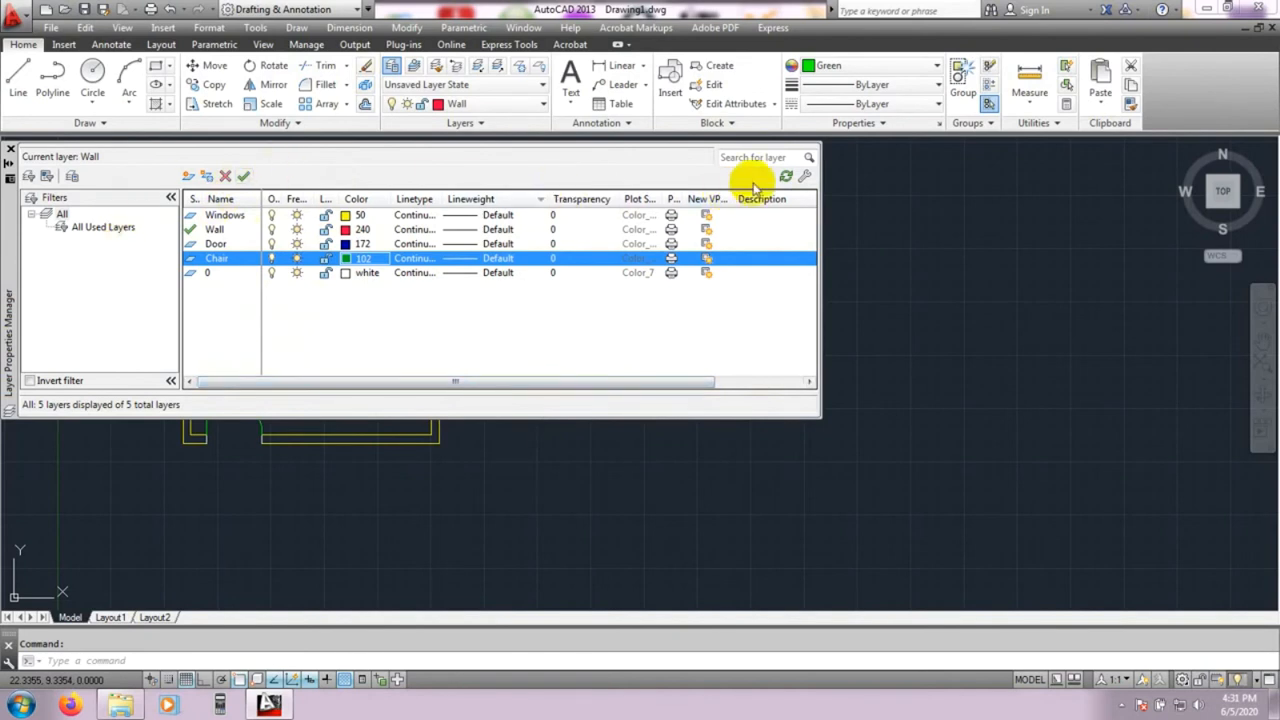
- Collapse the layer manager so that the whole room plan is uncovered
click(8, 165)
mouse_move(11, 172)
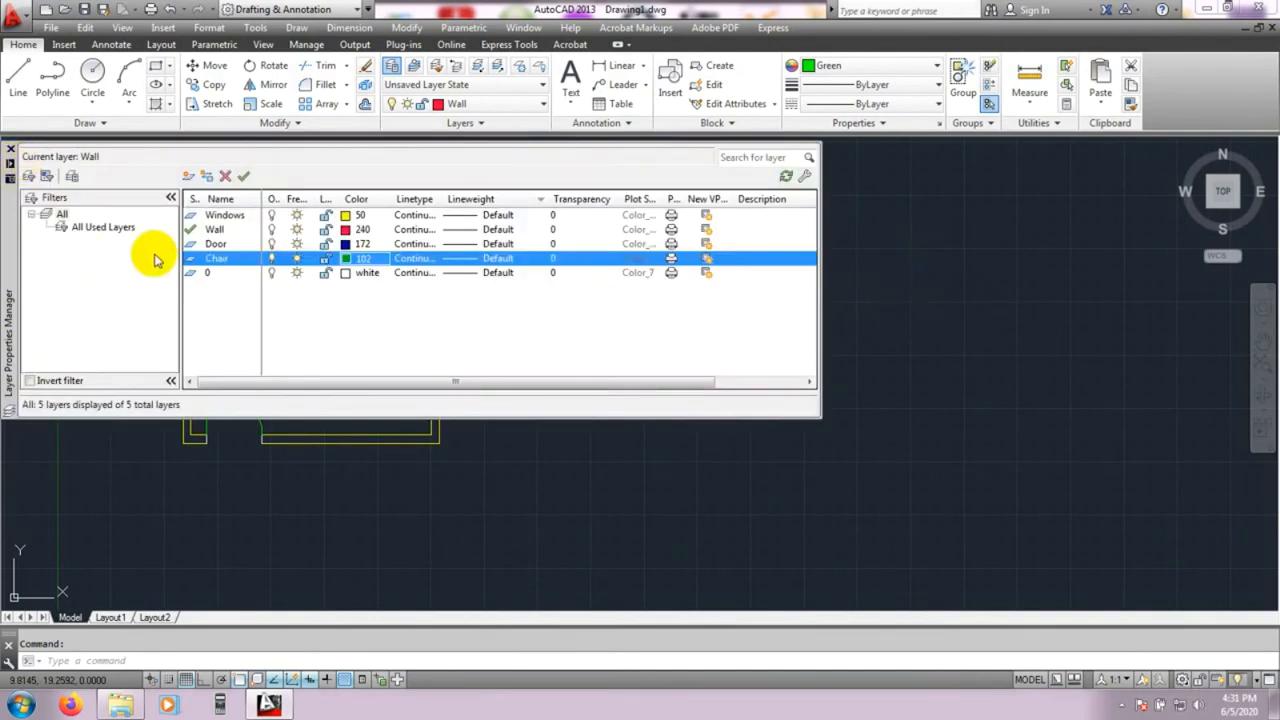
click(973, 337)
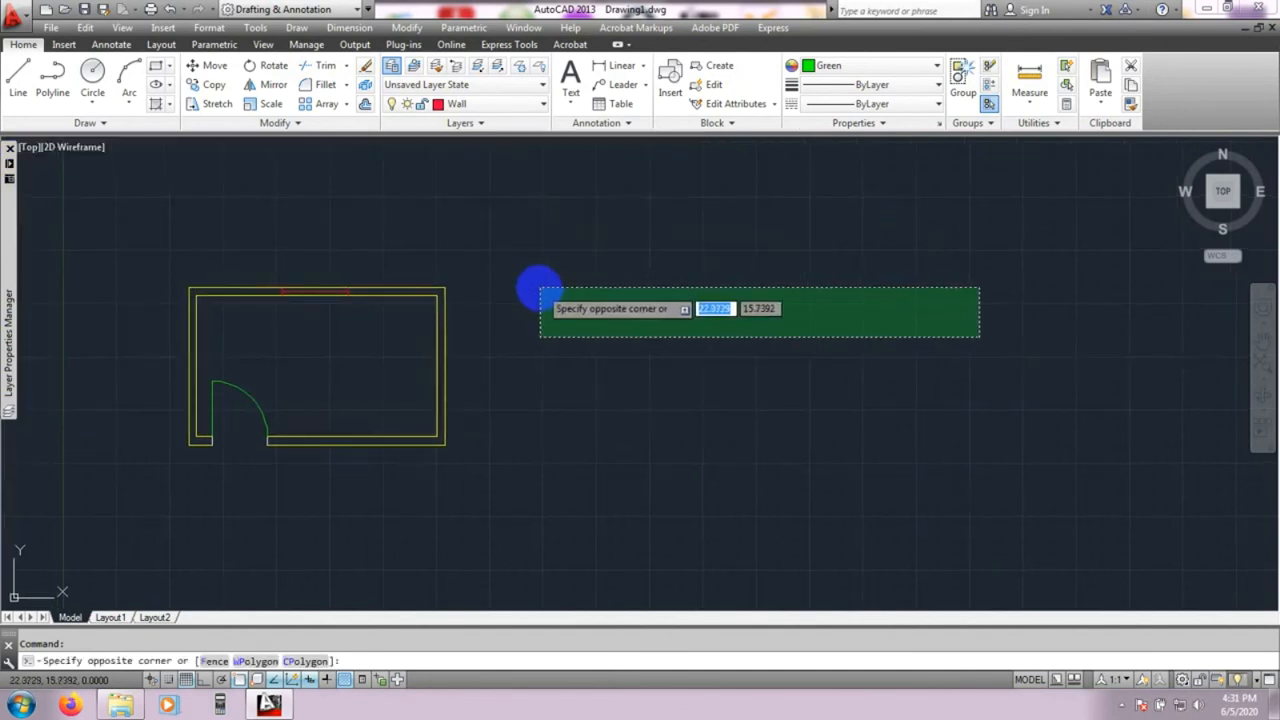
key(Escape)
mouse_move(540, 286)
middle_down()
mouse_move(606, 303)
mouse_move(614, 281)
middle_up()
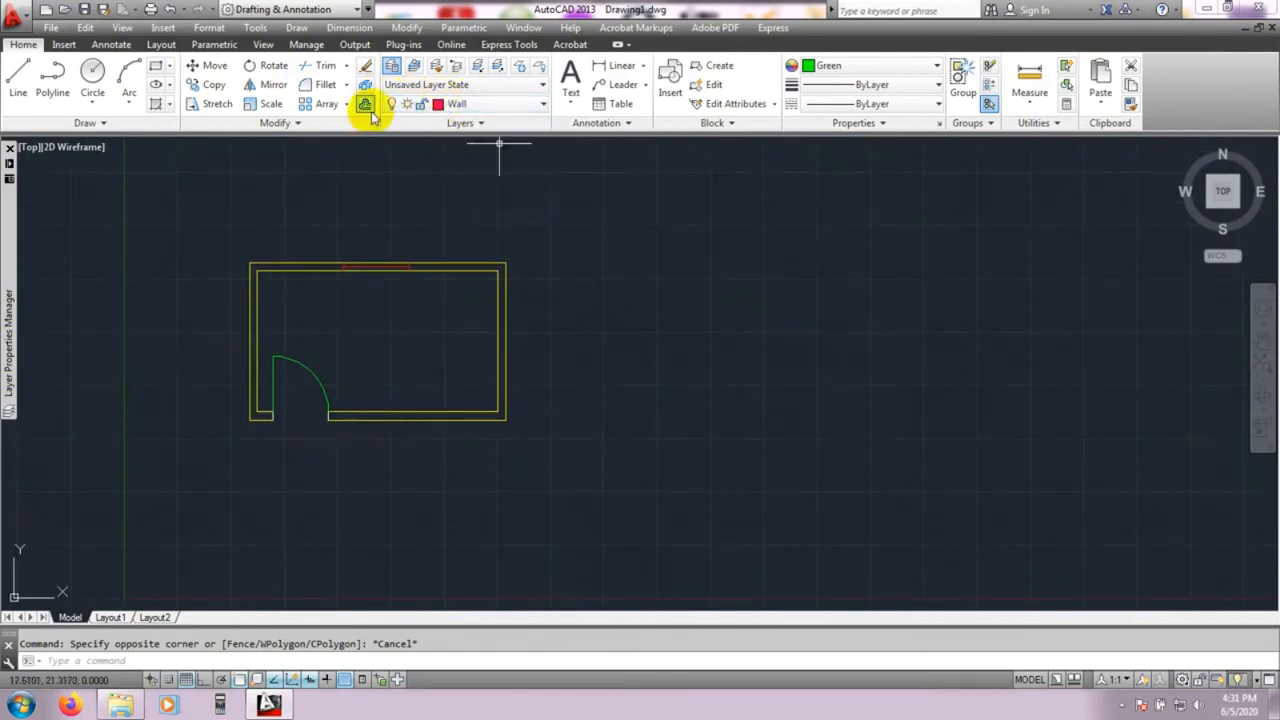
- Make Wall the current layer and set the current object colour to ByLayer
click(529, 104)
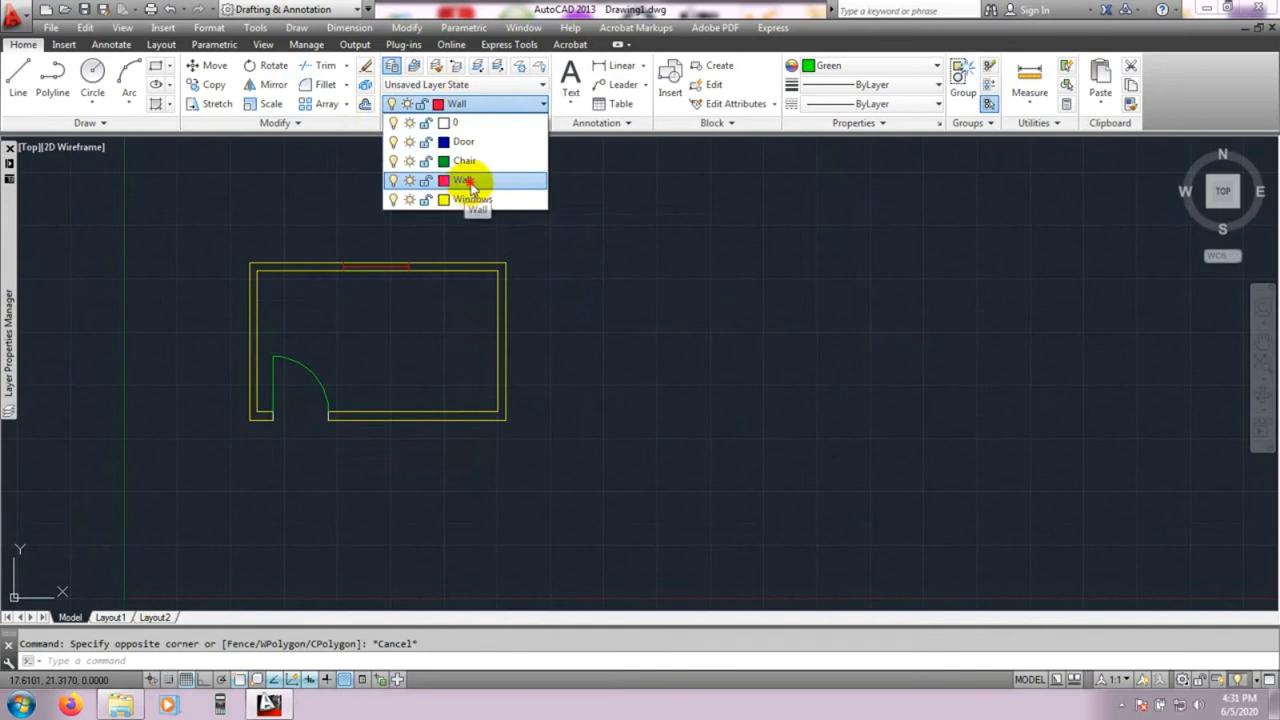
click(468, 182)
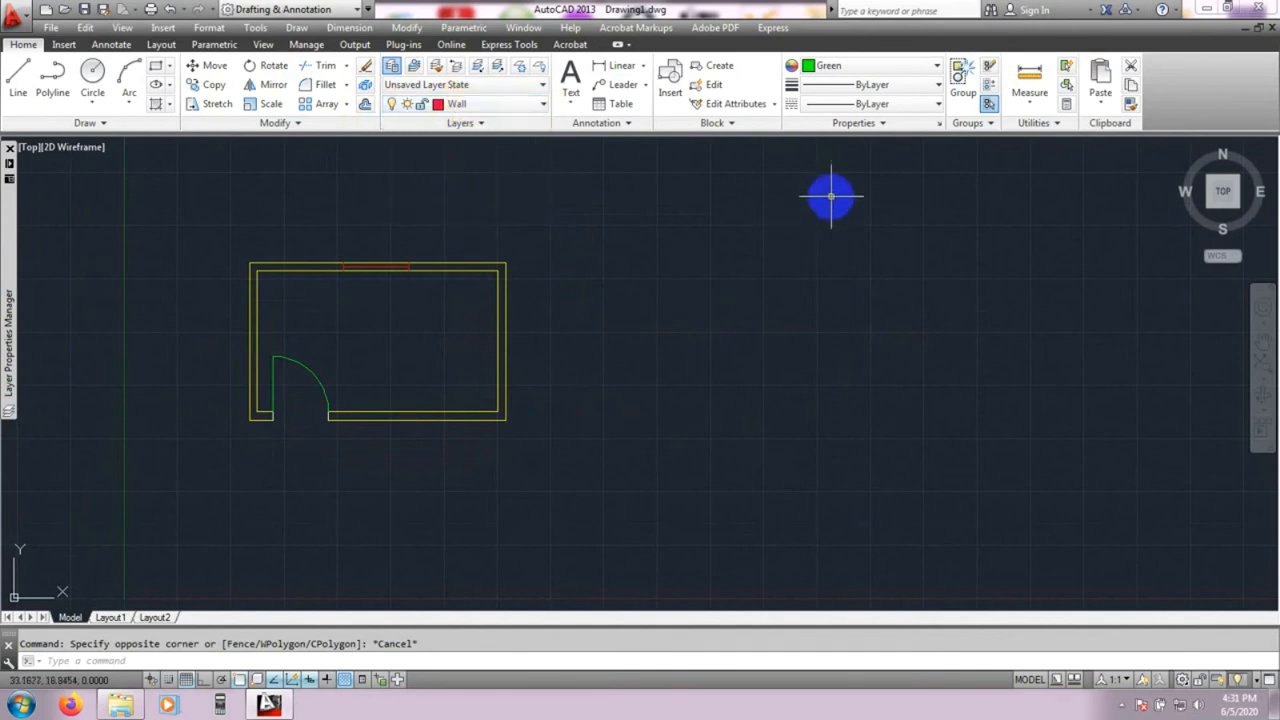
click(871, 68)
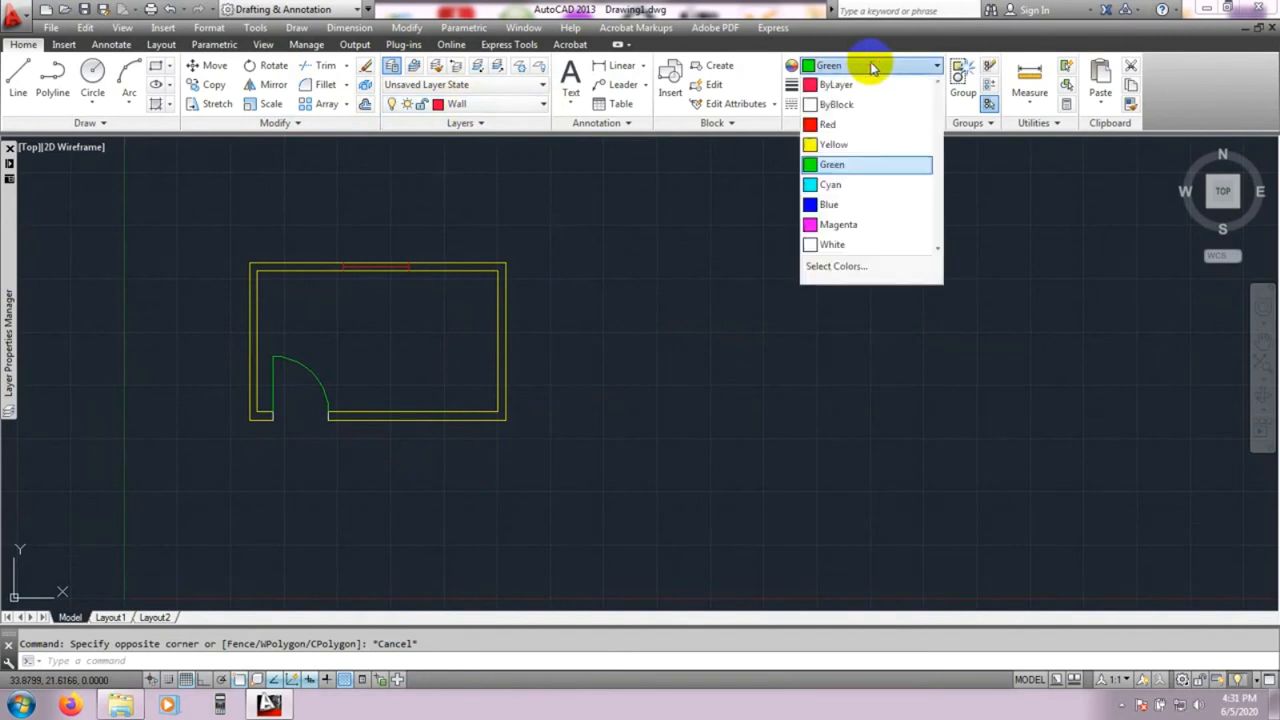
click(792, 71)
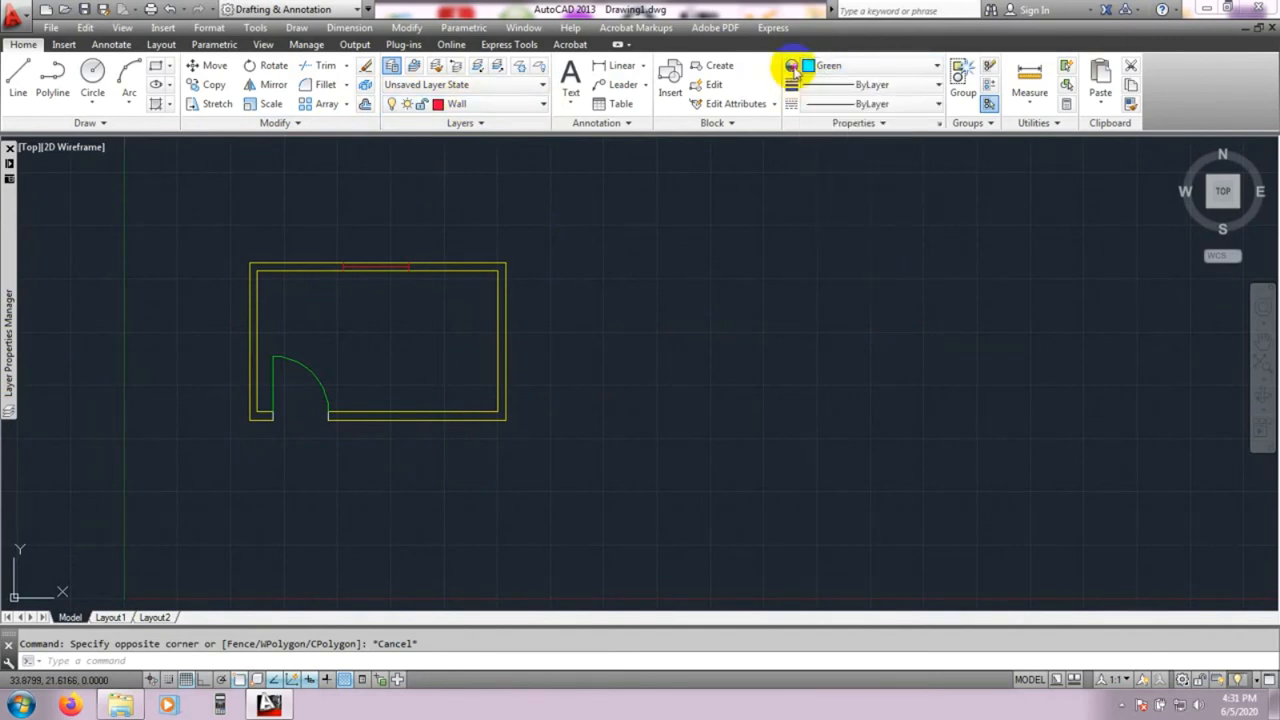
click(882, 66)
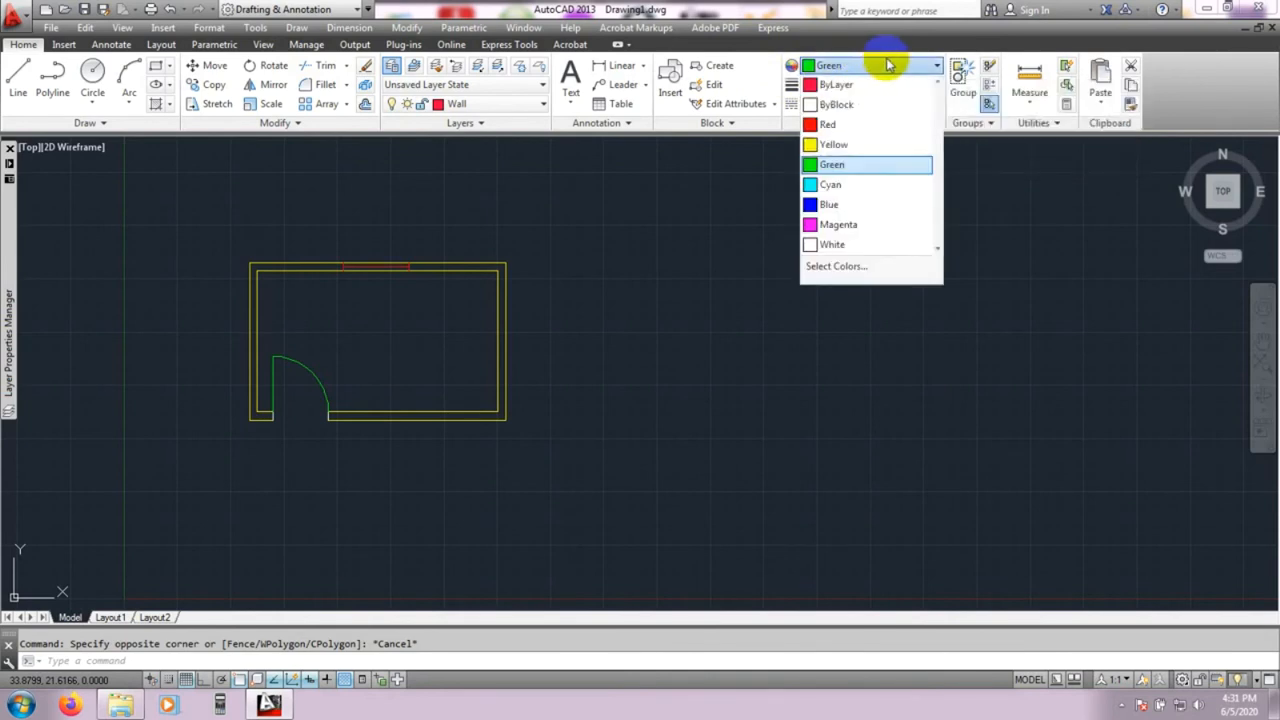
click(843, 95)
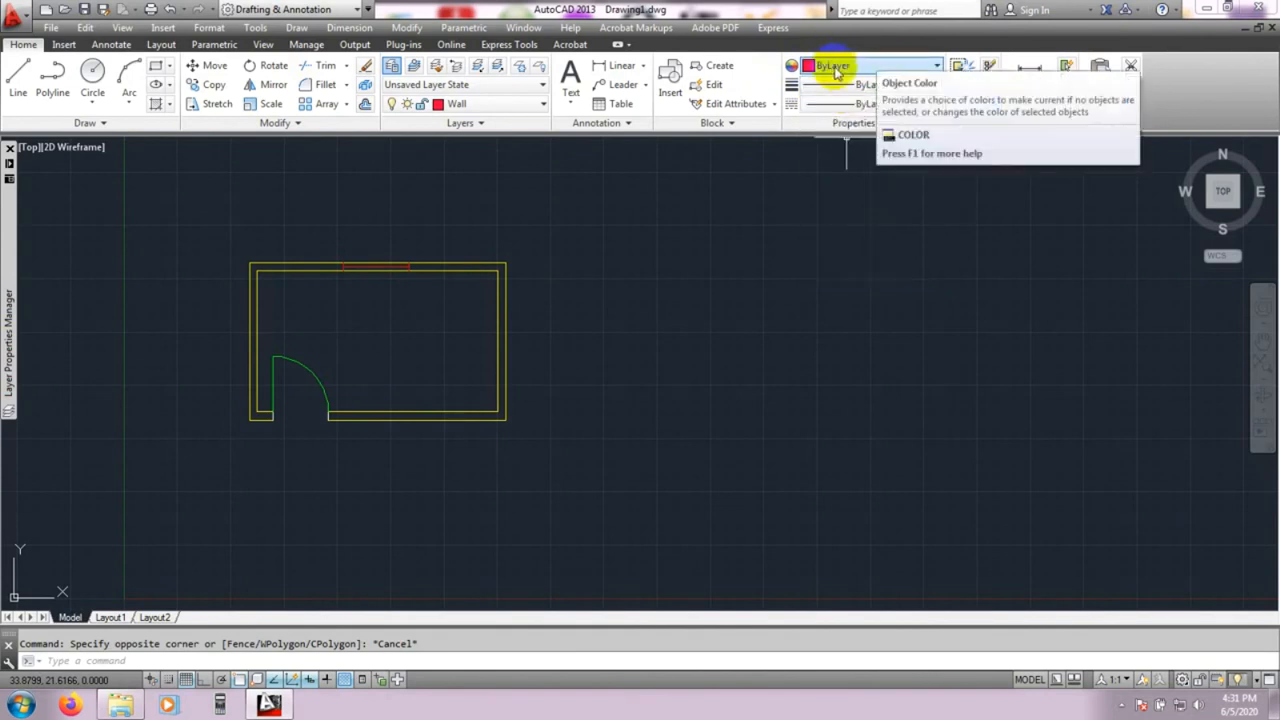
- Switch the current layer to Door and back to Wall
click(492, 106)
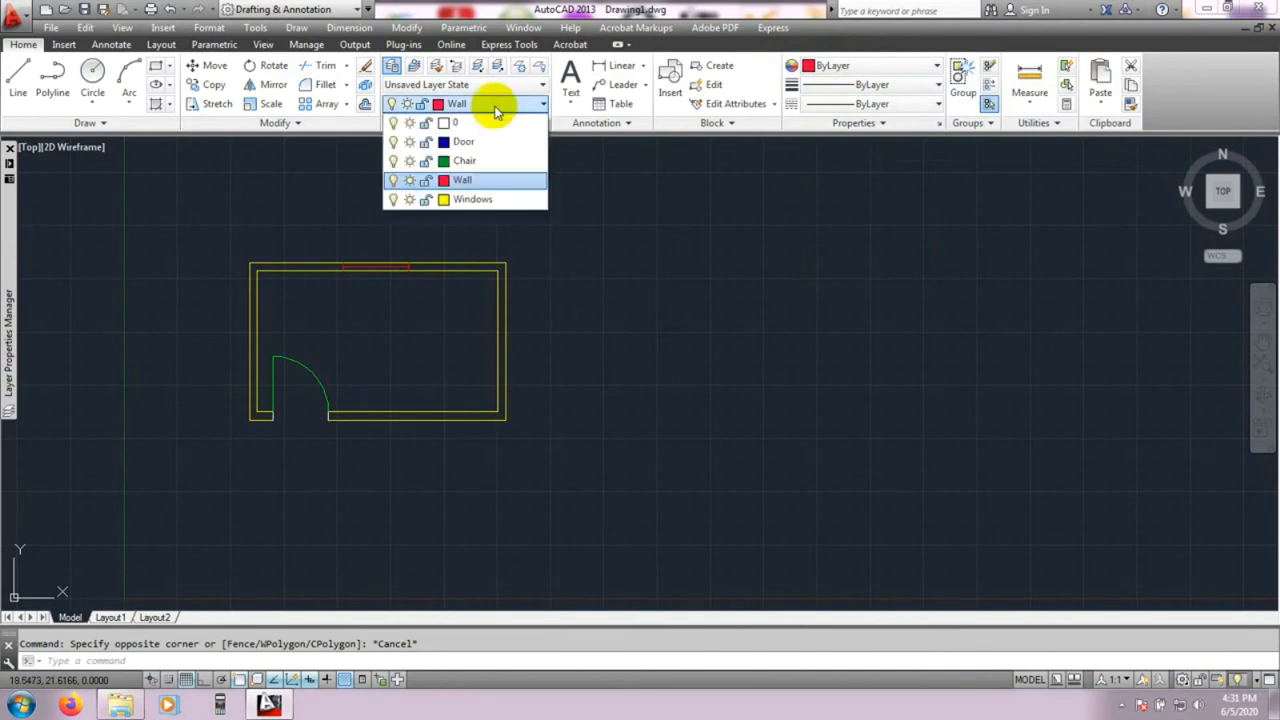
click(478, 128)
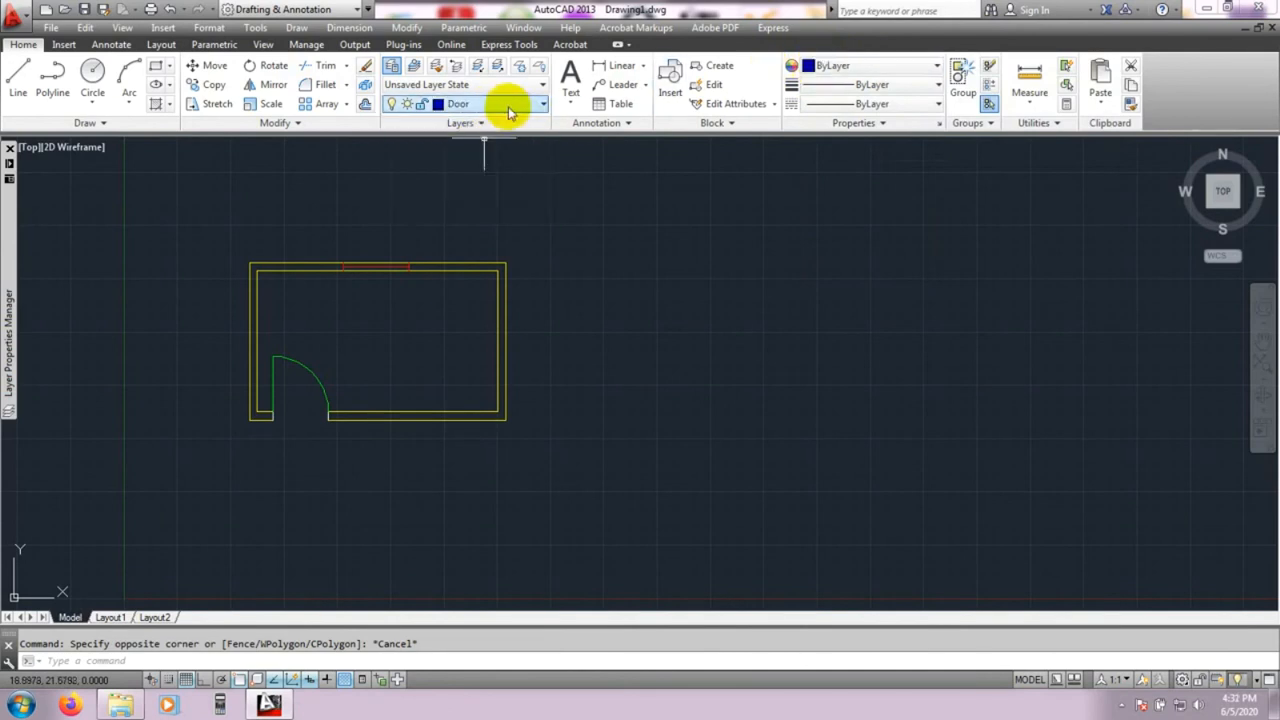
click(509, 106)
click(462, 178)
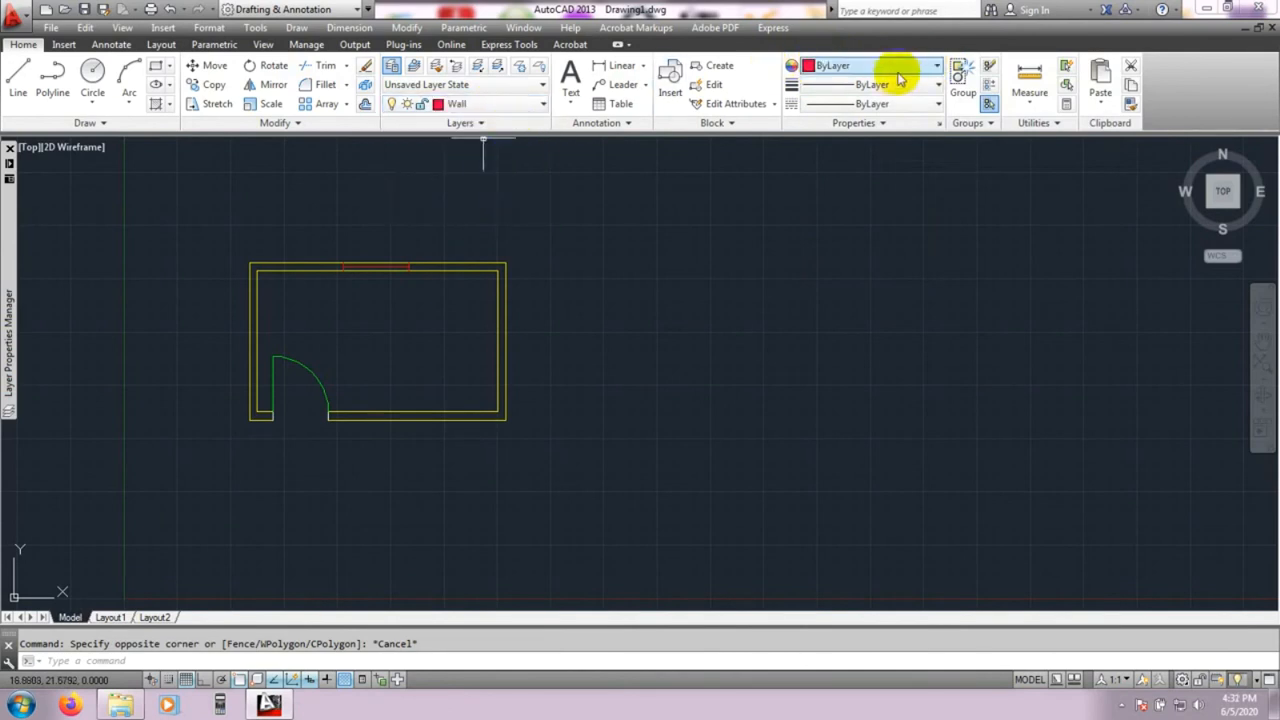
click(529, 104)
click(466, 180)
- Draw a rectangle for the outer wall outline in the empty space east of the existing room plan
middle_drag(689, 243, 422, 242)
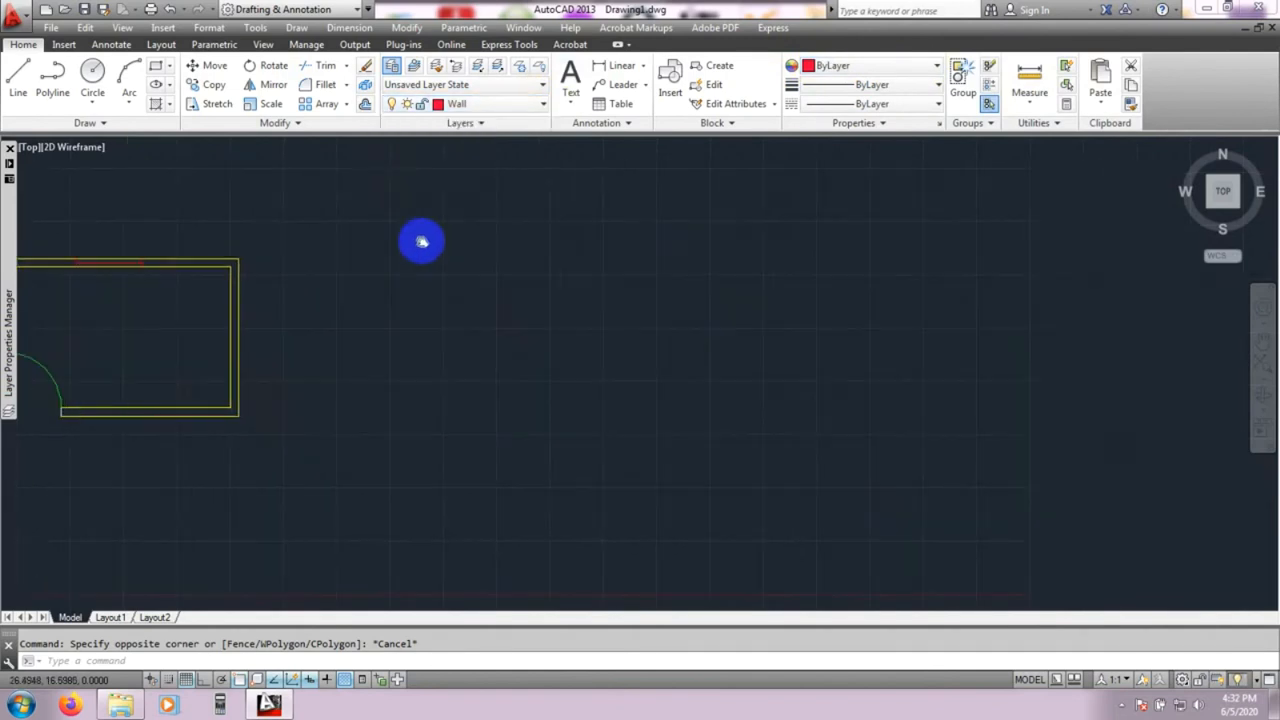
click(157, 68)
click(415, 261)
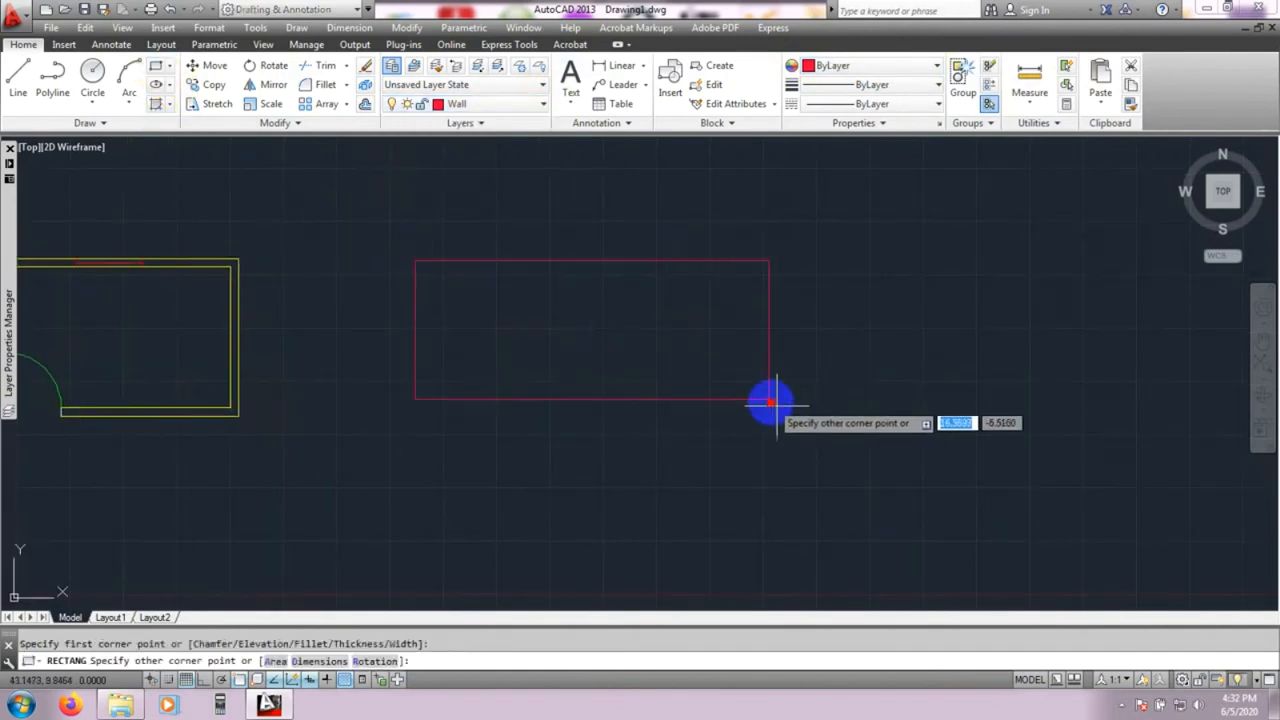
click(812, 434)
click(158, 72)
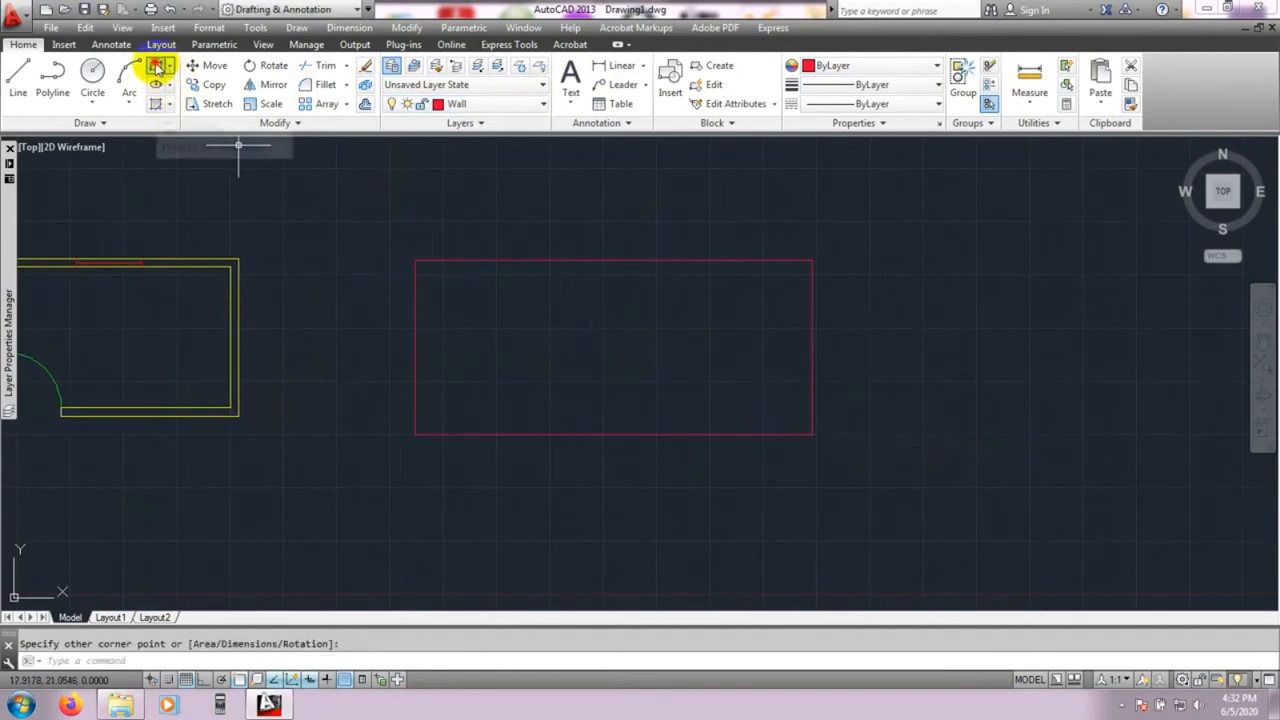
click(424, 268)
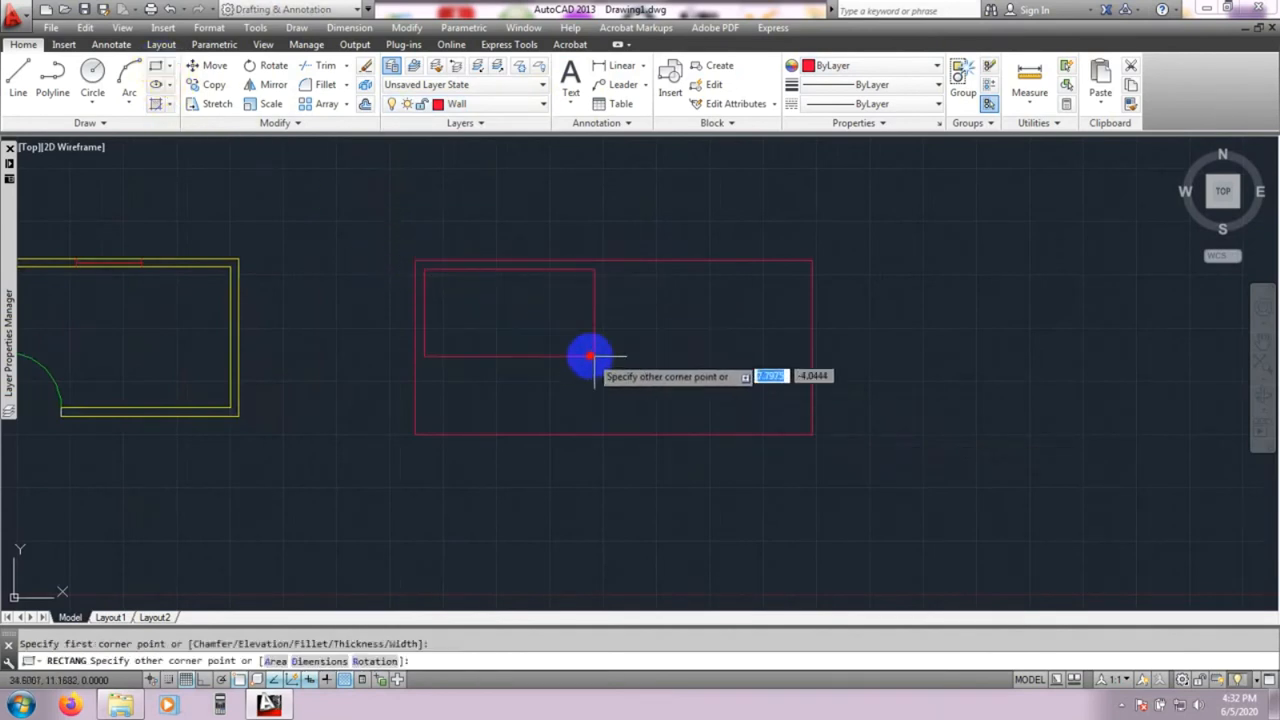
click(805, 427)
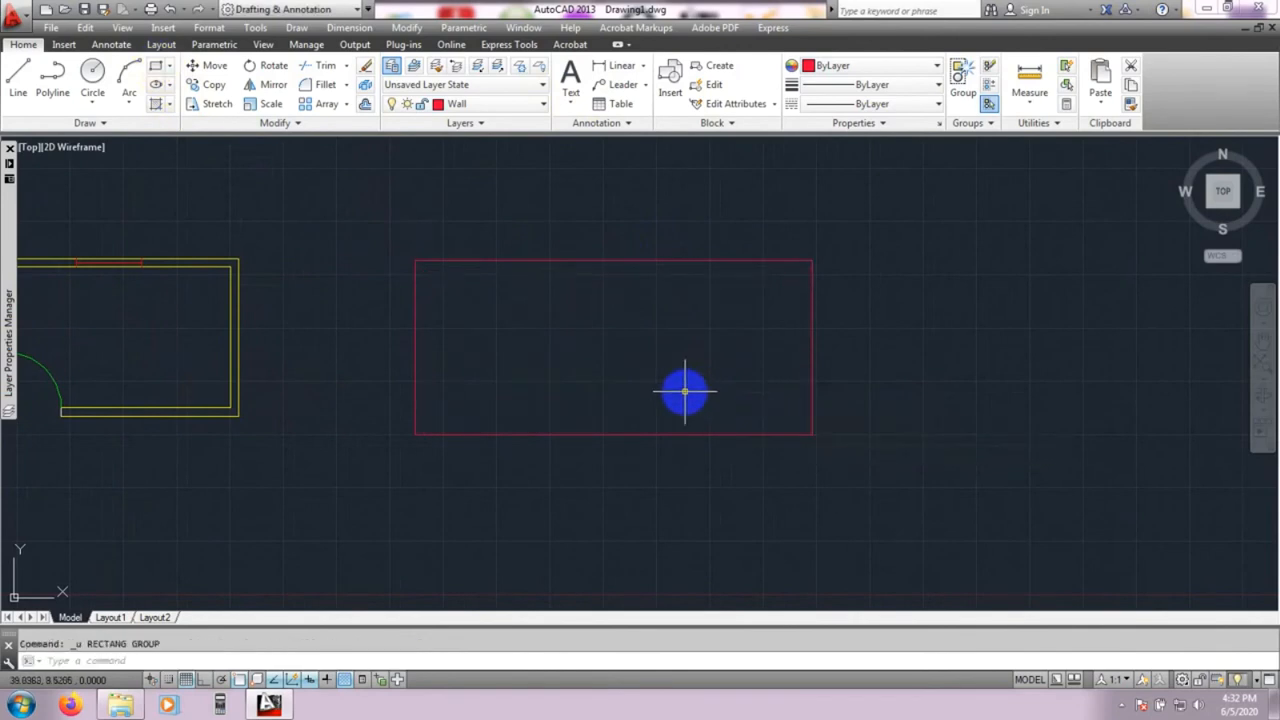
click(156, 67)
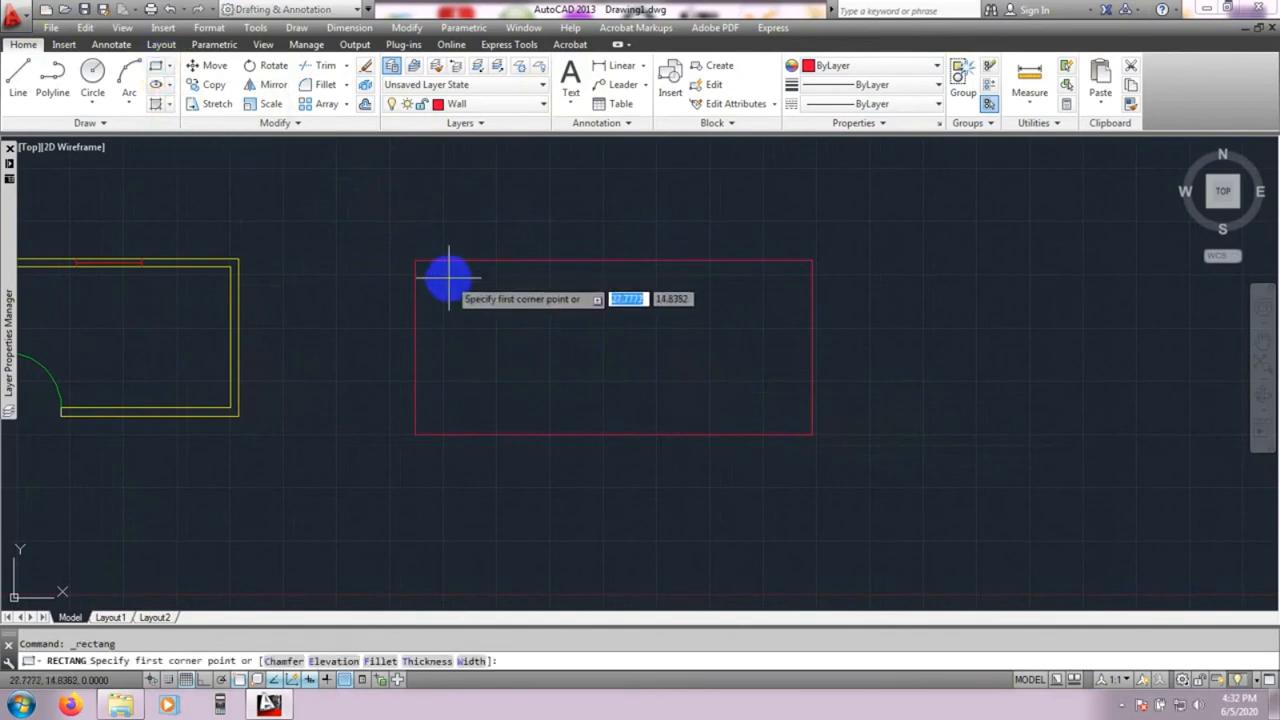
click(416, 272)
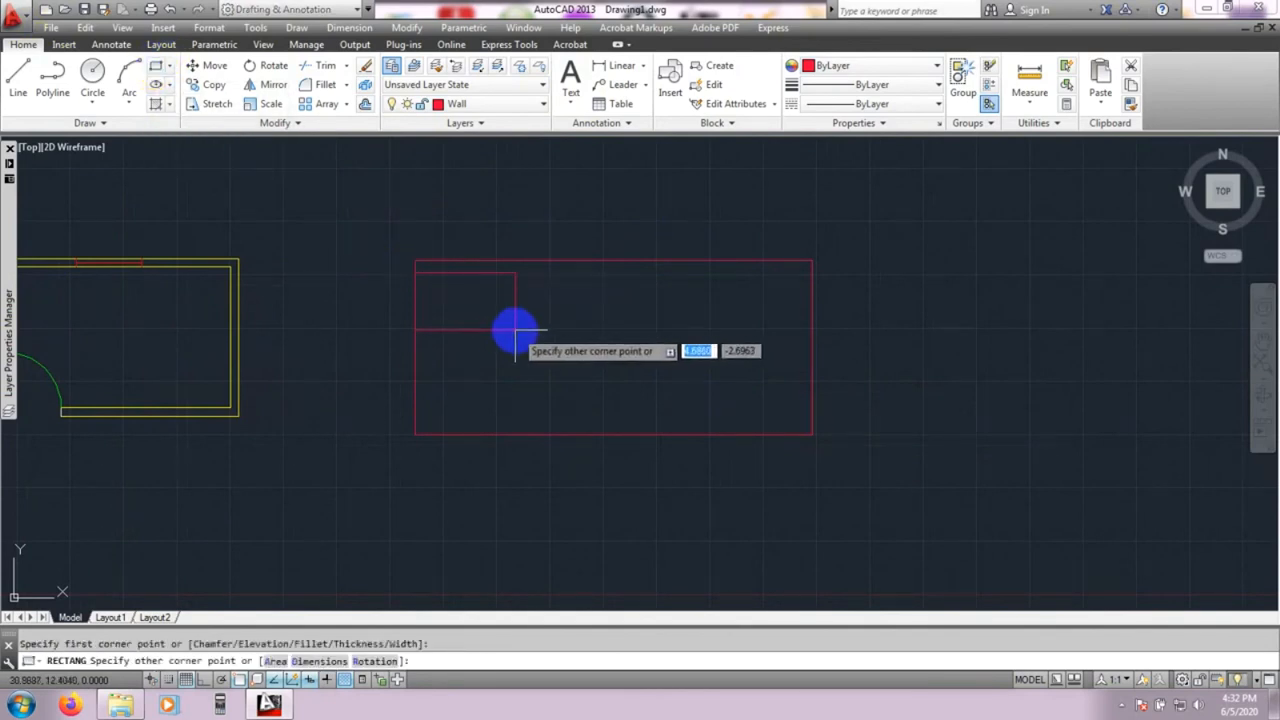
key(Return)
key(Escape)
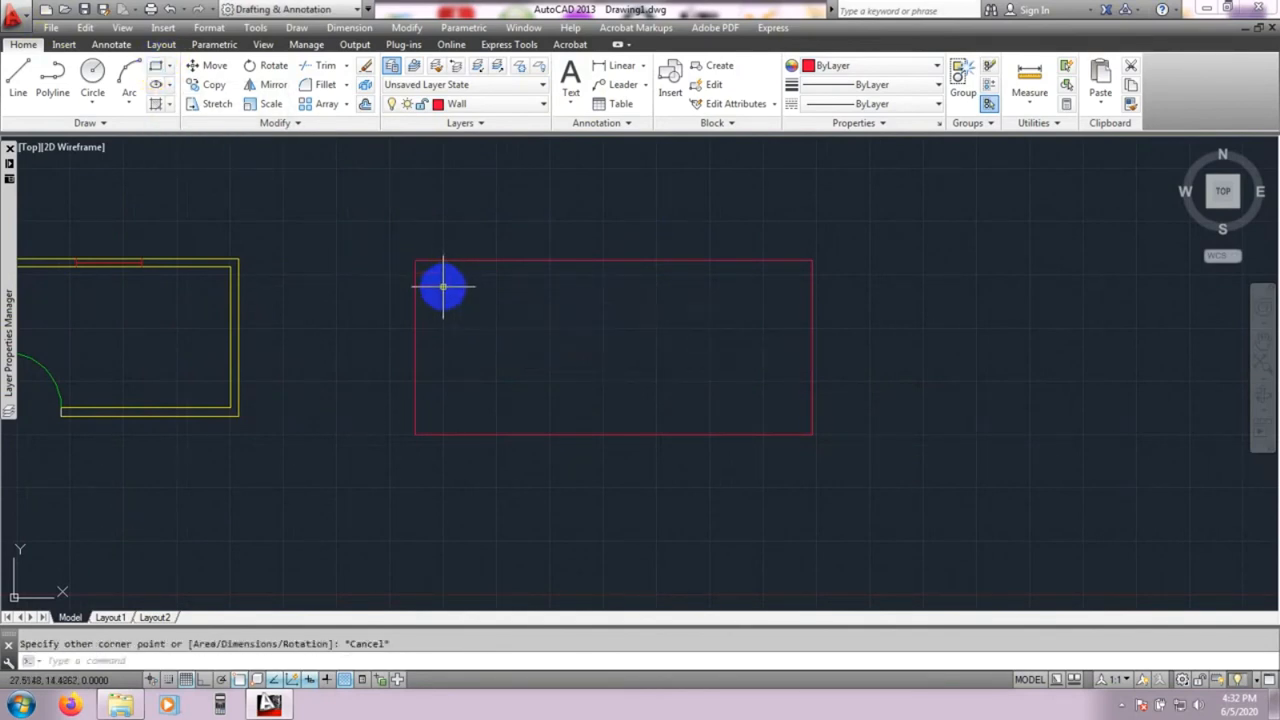
- Draw an inner wall rectangle about 17.75 by 7.29 units just inside the new outer wall outline
click(163, 67)
scroll(457, 277, up, 5)
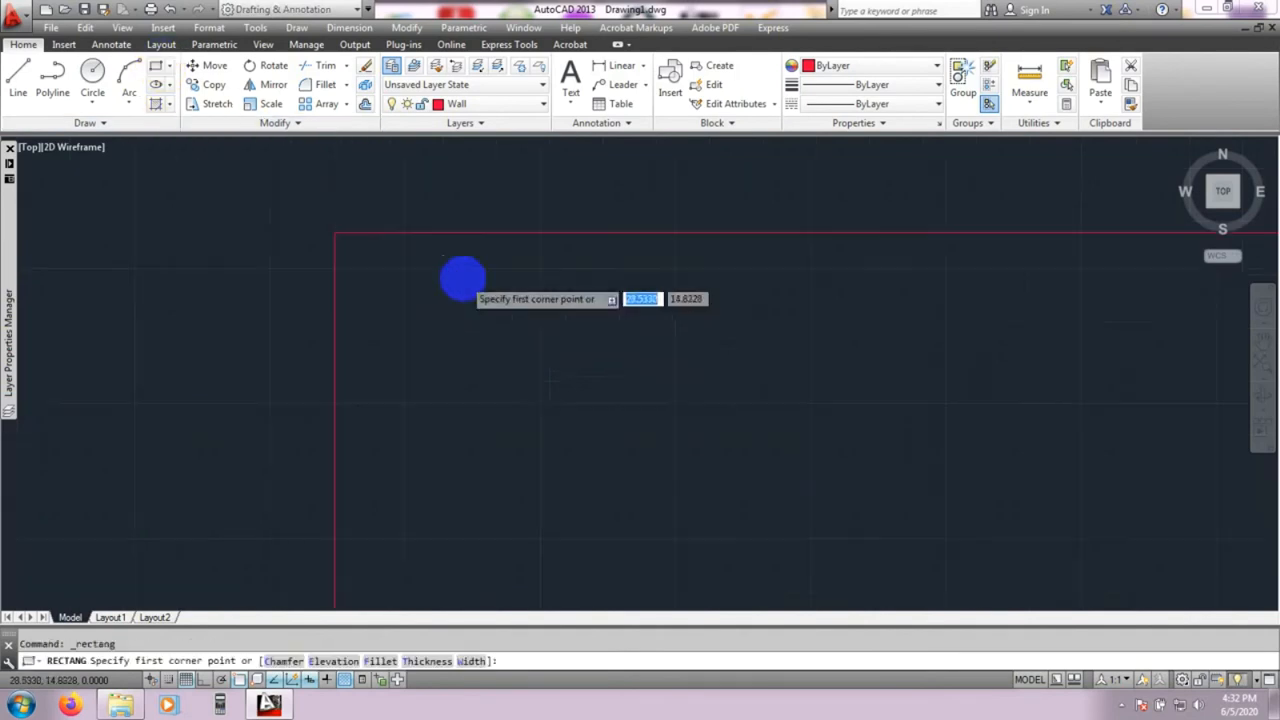
click(350, 250)
scroll(458, 348, down, 5)
middle_drag(433, 297, 331, 214)
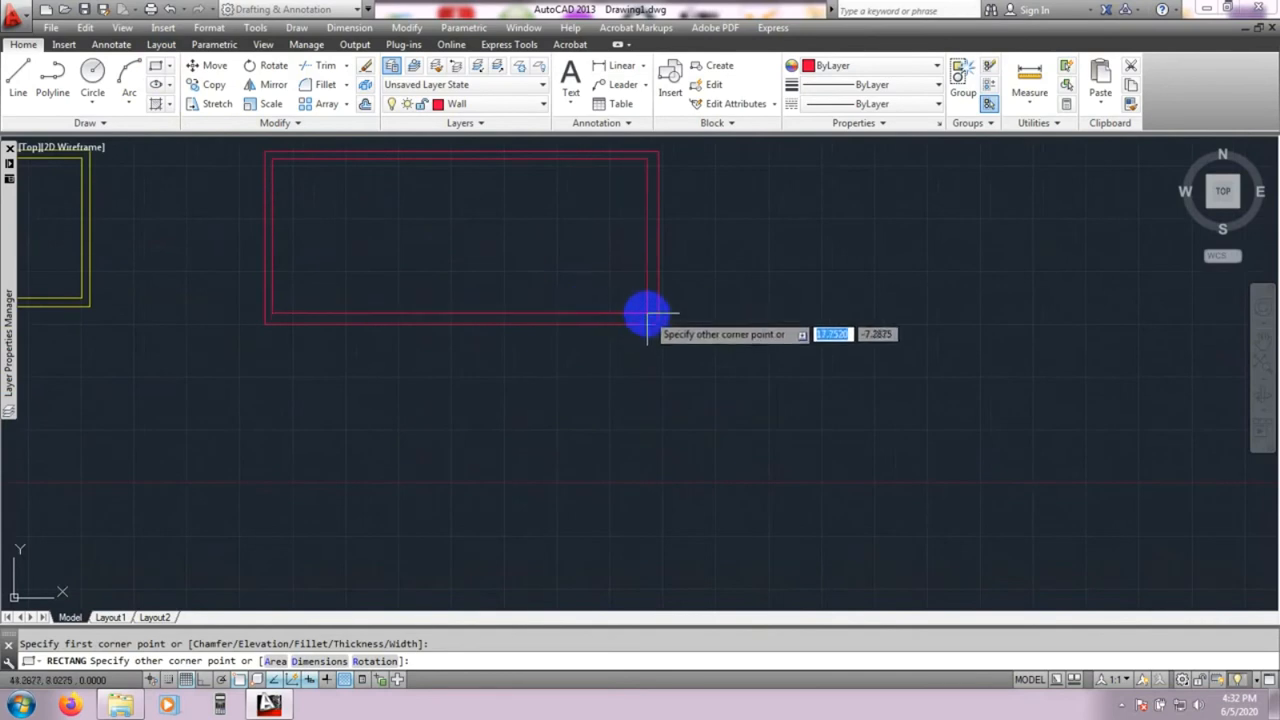
click(647, 314)
- Make Door the current layer
middle_drag(652, 320, 811, 474)
scroll(468, 343, up, 2)
middle_drag(479, 349, 340, 332)
scroll(367, 320, up, 2)
scroll(363, 317, down, 2)
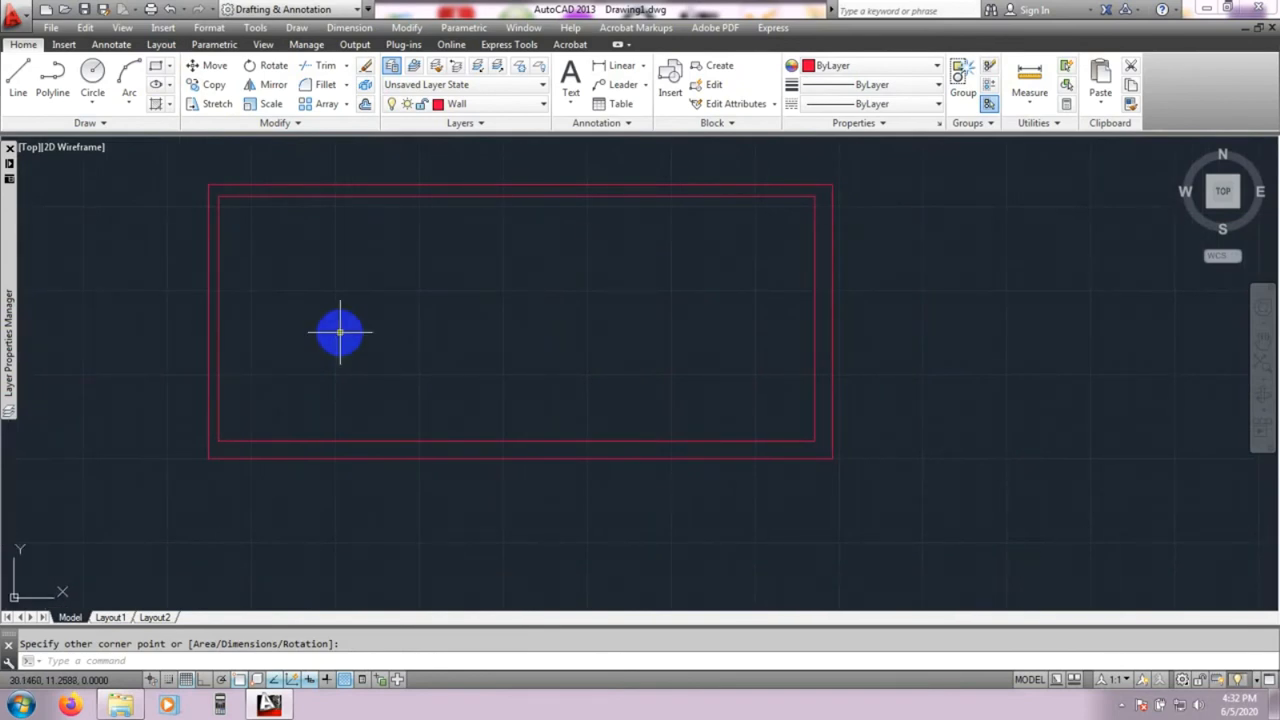
middle_drag(316, 375, 321, 381)
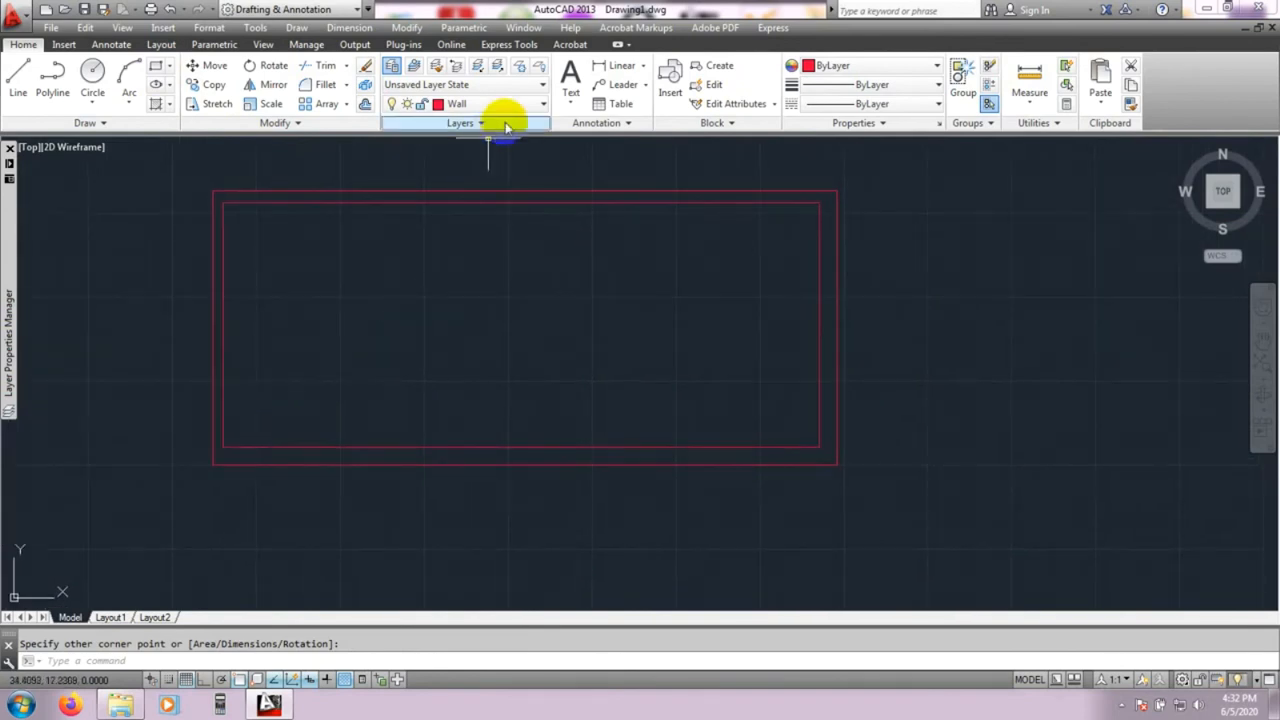
click(514, 104)
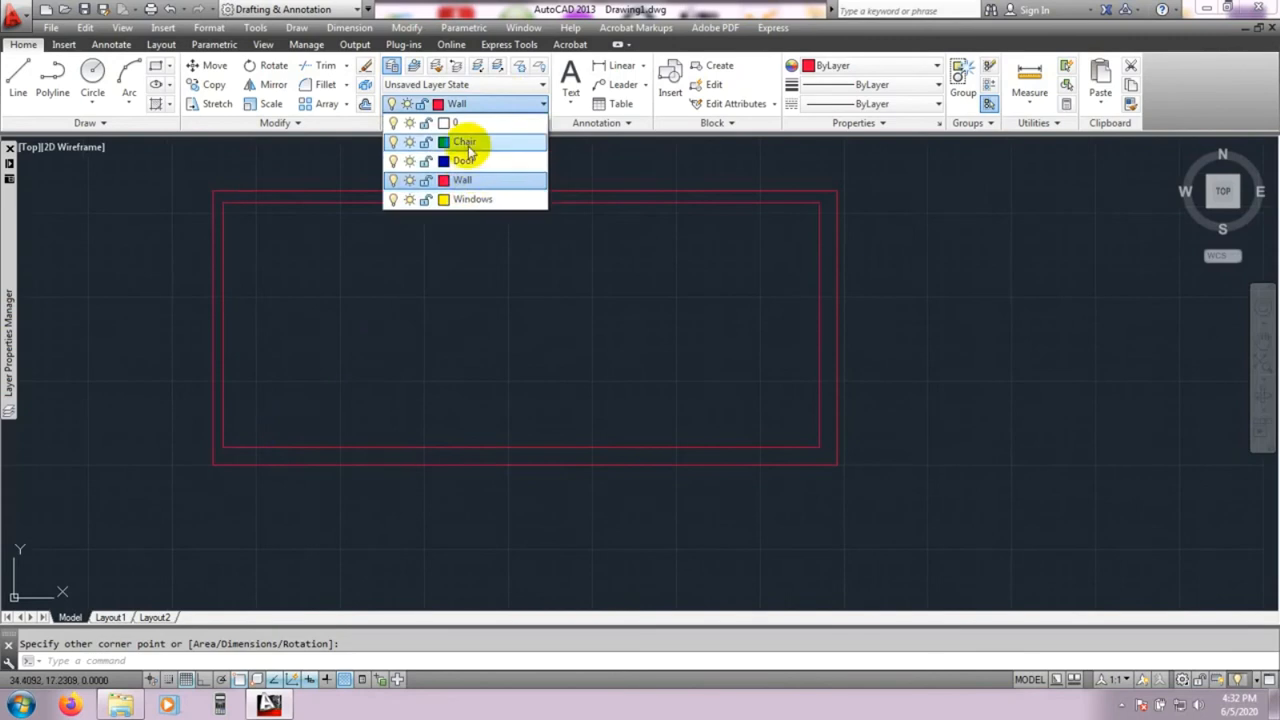
click(470, 161)
- Draw a short vertical line across the lower wall of the new room, close to its lower-left corner, as a door jamb
middle_drag(449, 357, 437, 346)
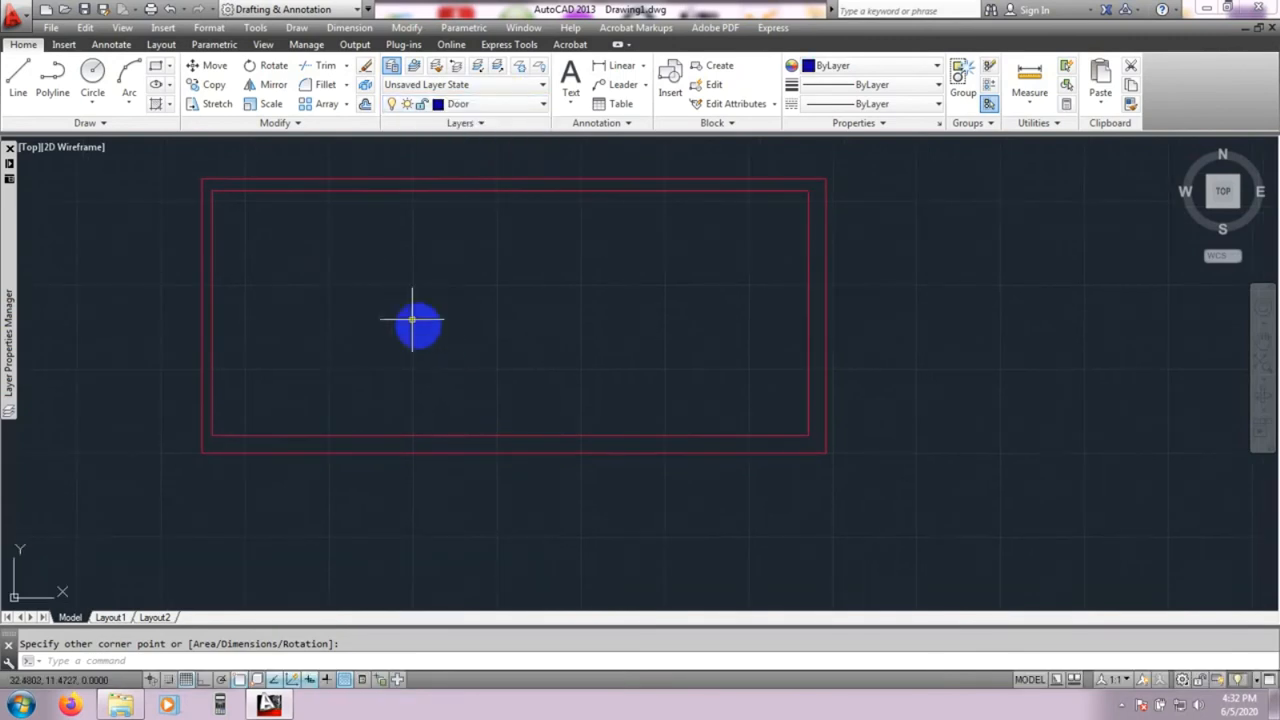
click(22, 78)
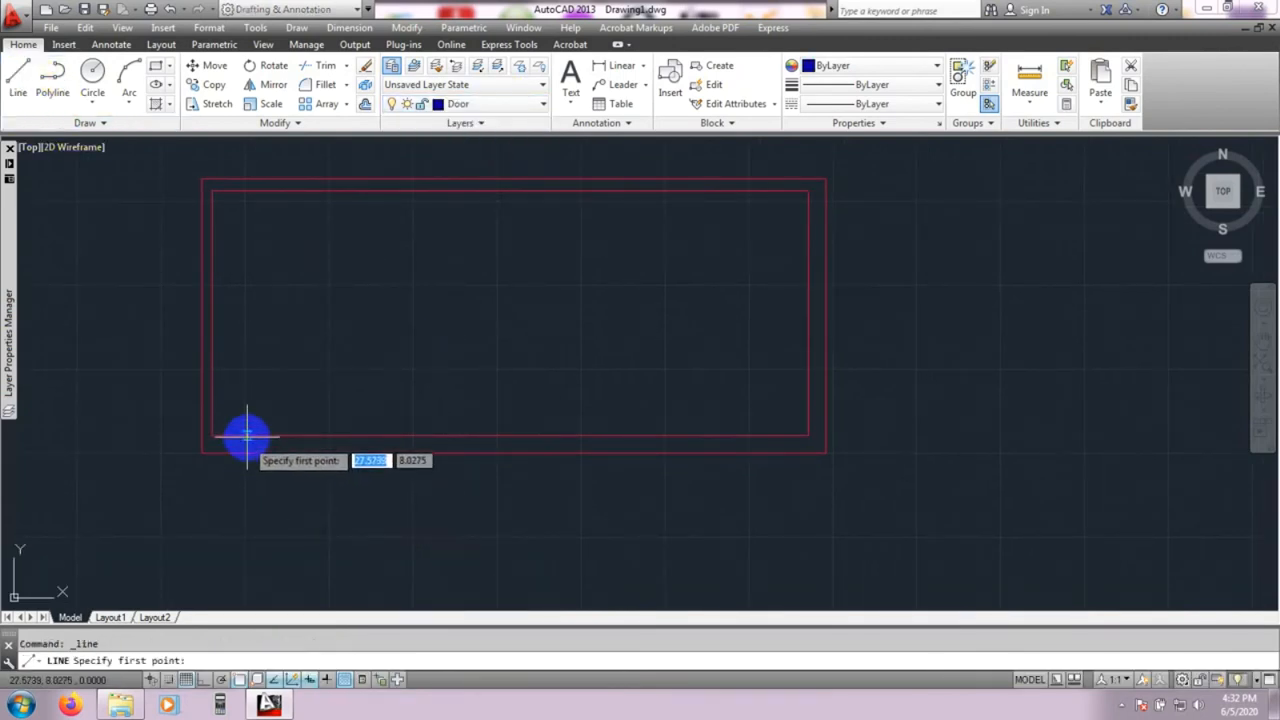
click(247, 447)
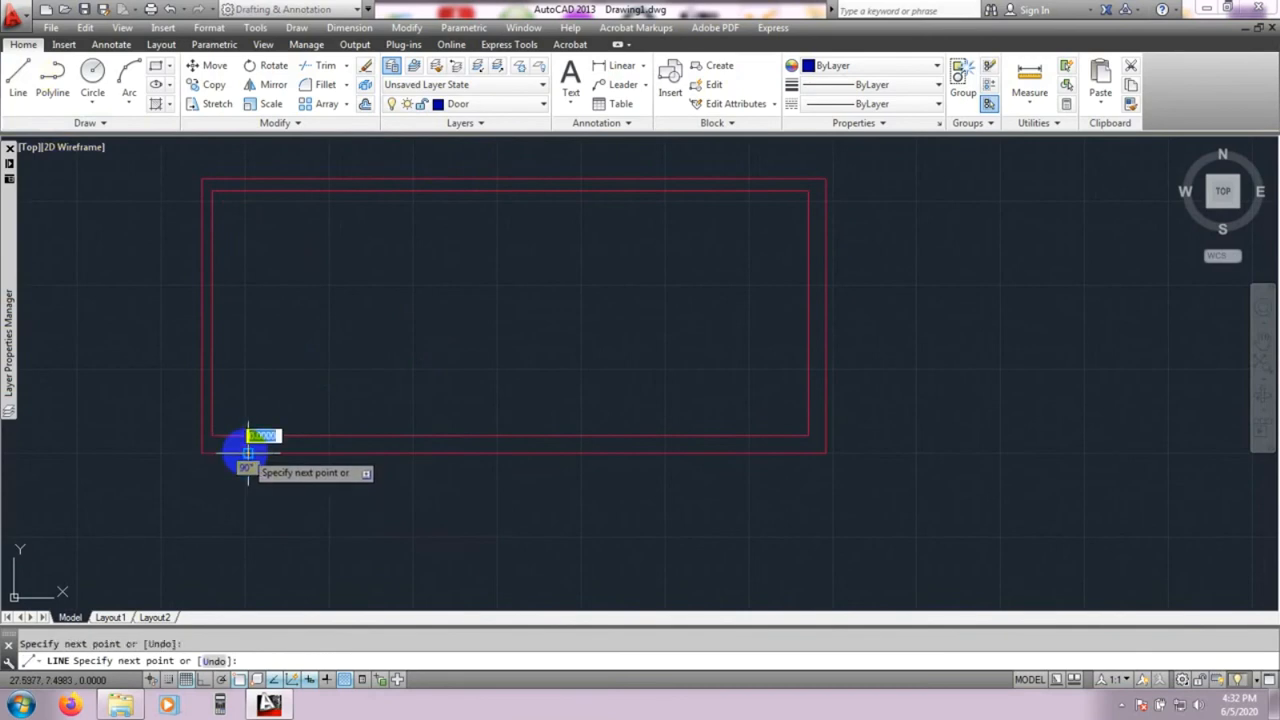
key(Escape)
- Draw a second short vertical line across the lower wall, right of the first jamb line, to mark the door opening
scroll(243, 435, up, 3)
scroll(260, 445, down, 3)
middle_drag(288, 435, 282, 421)
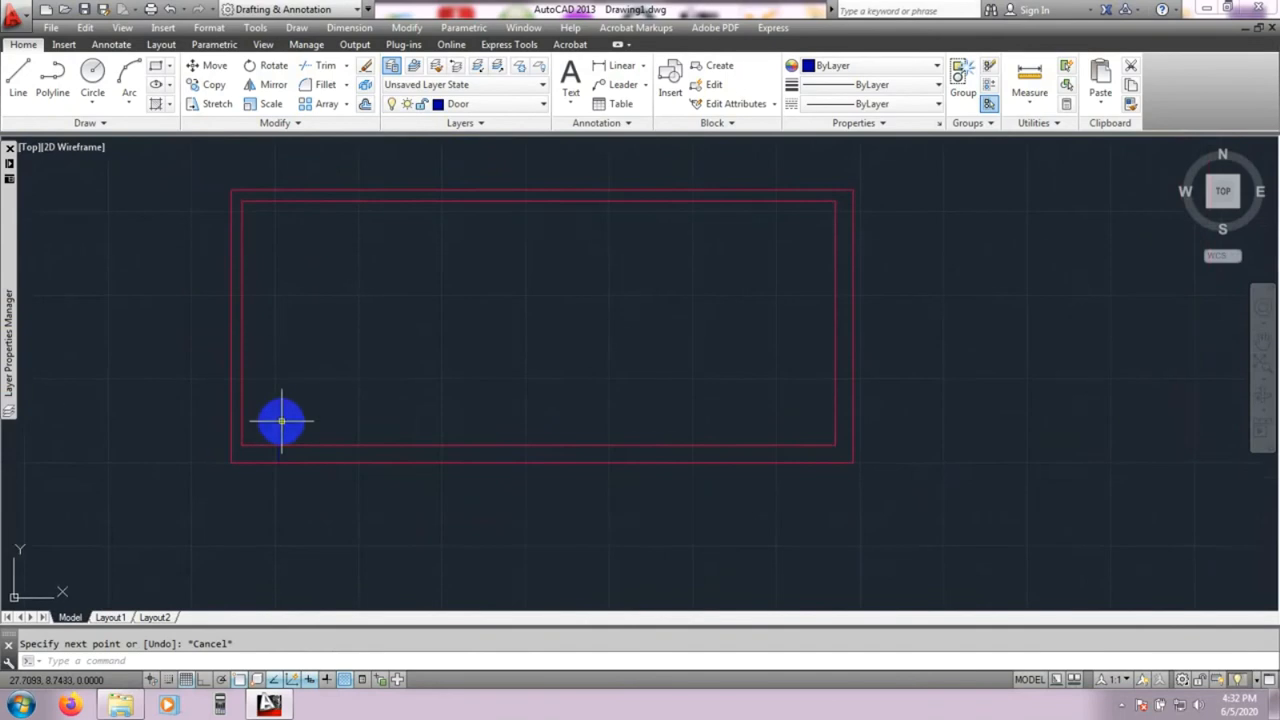
click(462, 106)
click(328, 368)
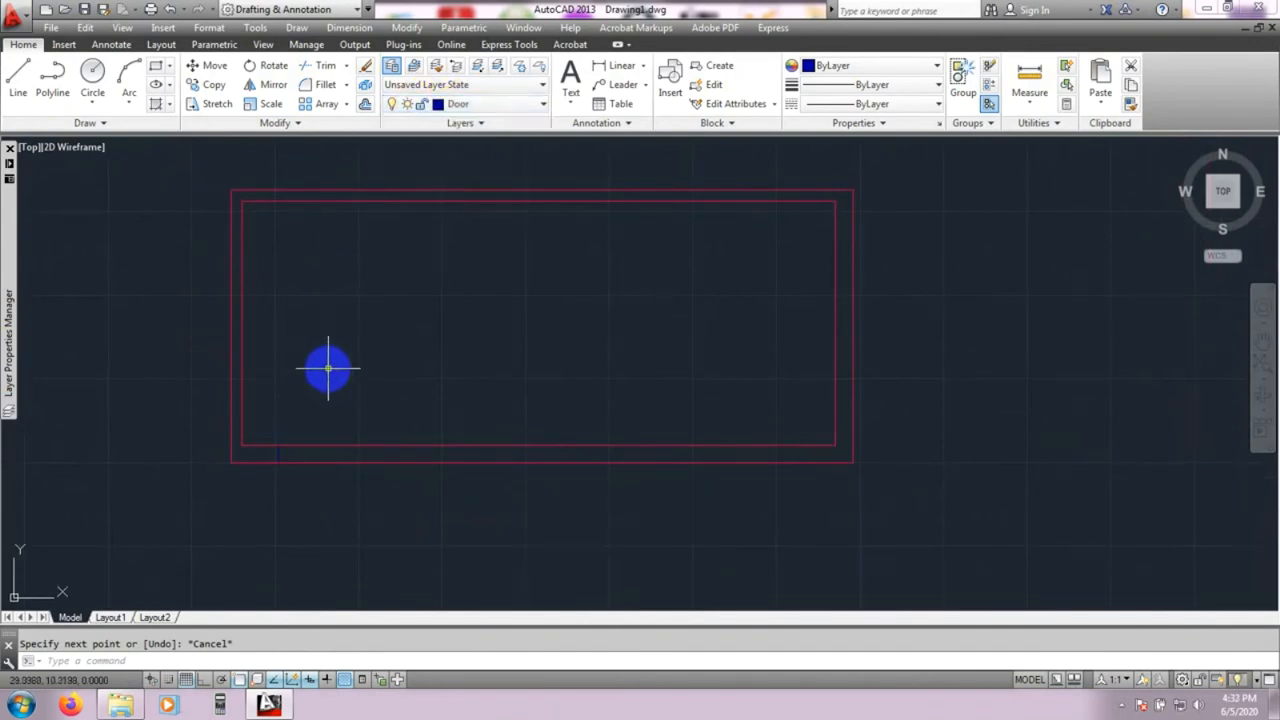
click(18, 75)
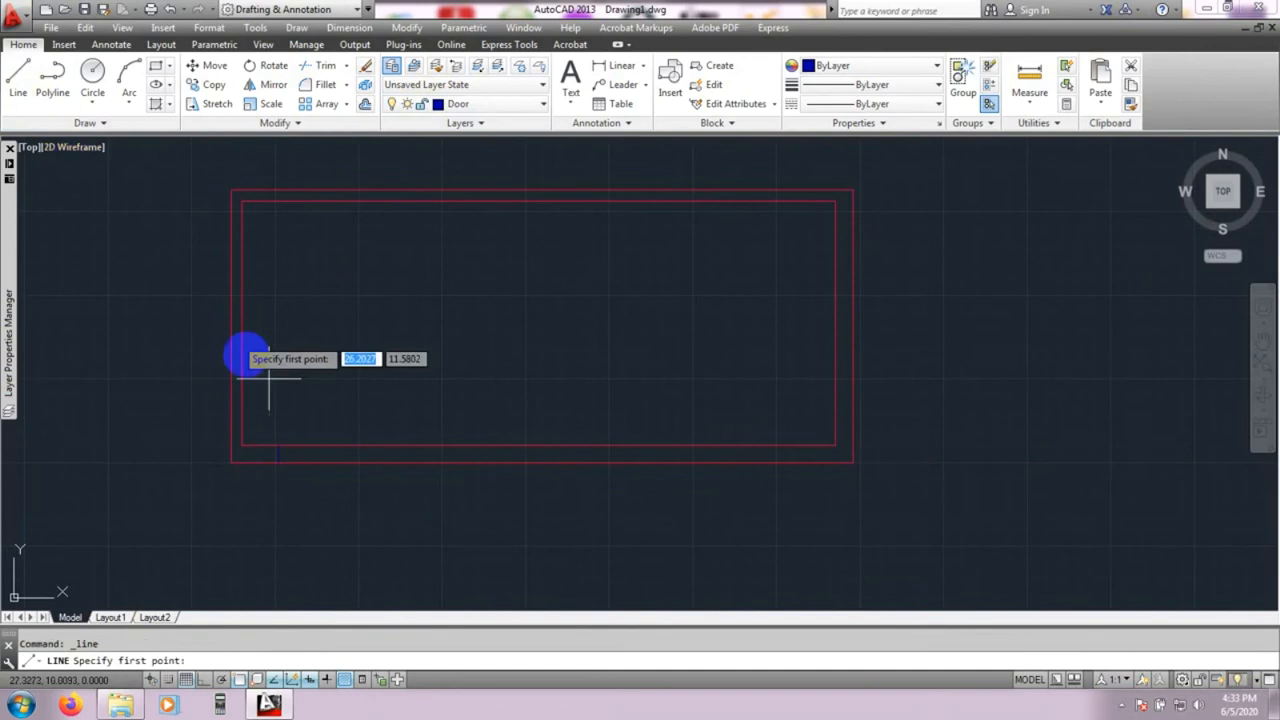
click(362, 446)
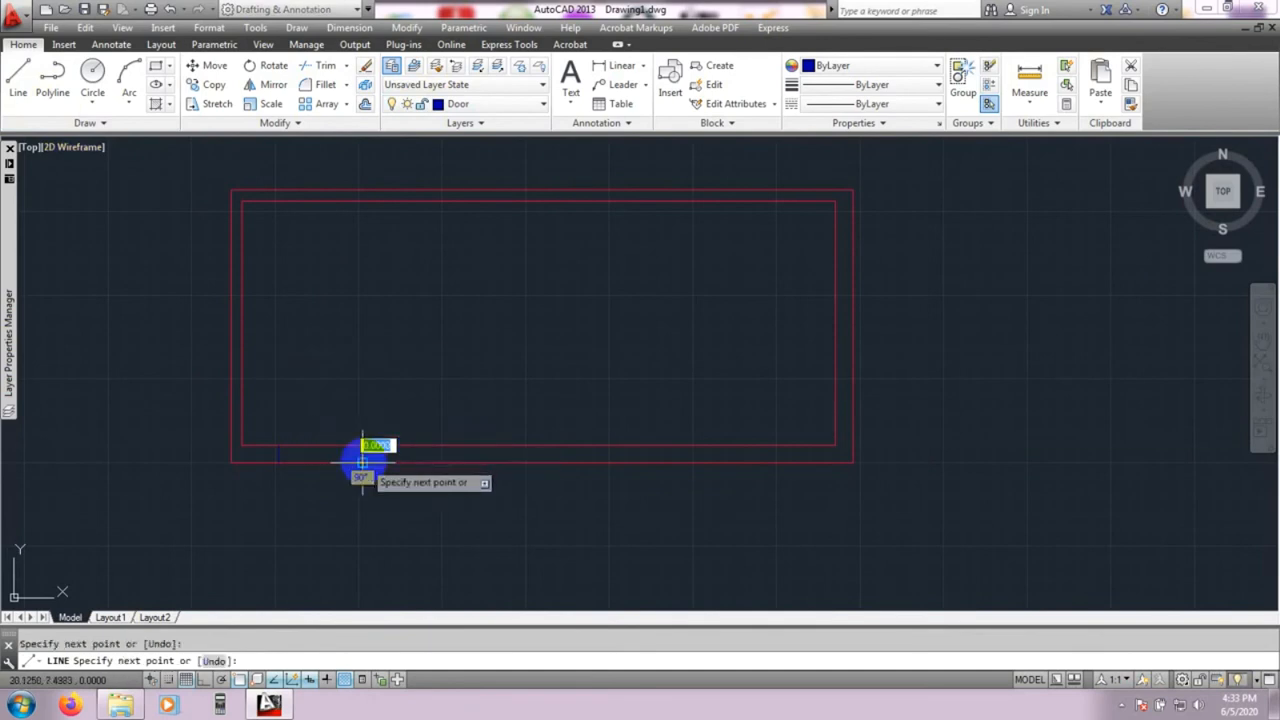
key(Return)
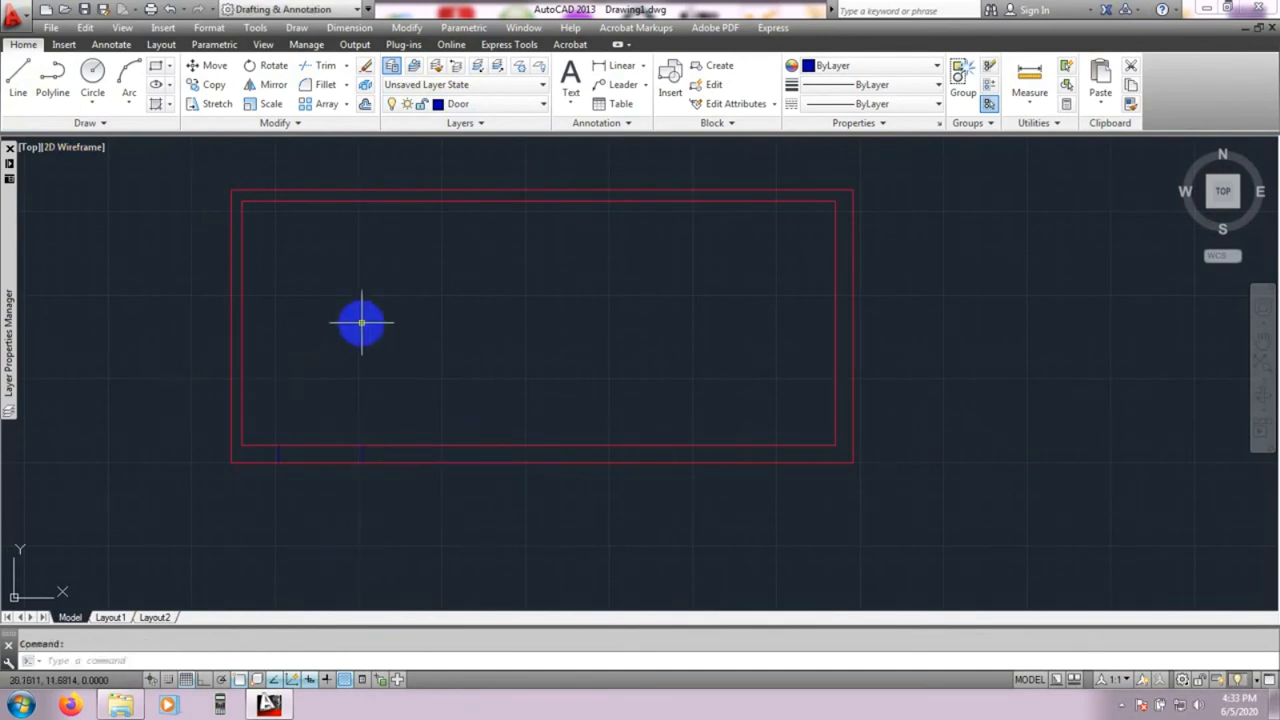
key(Return)
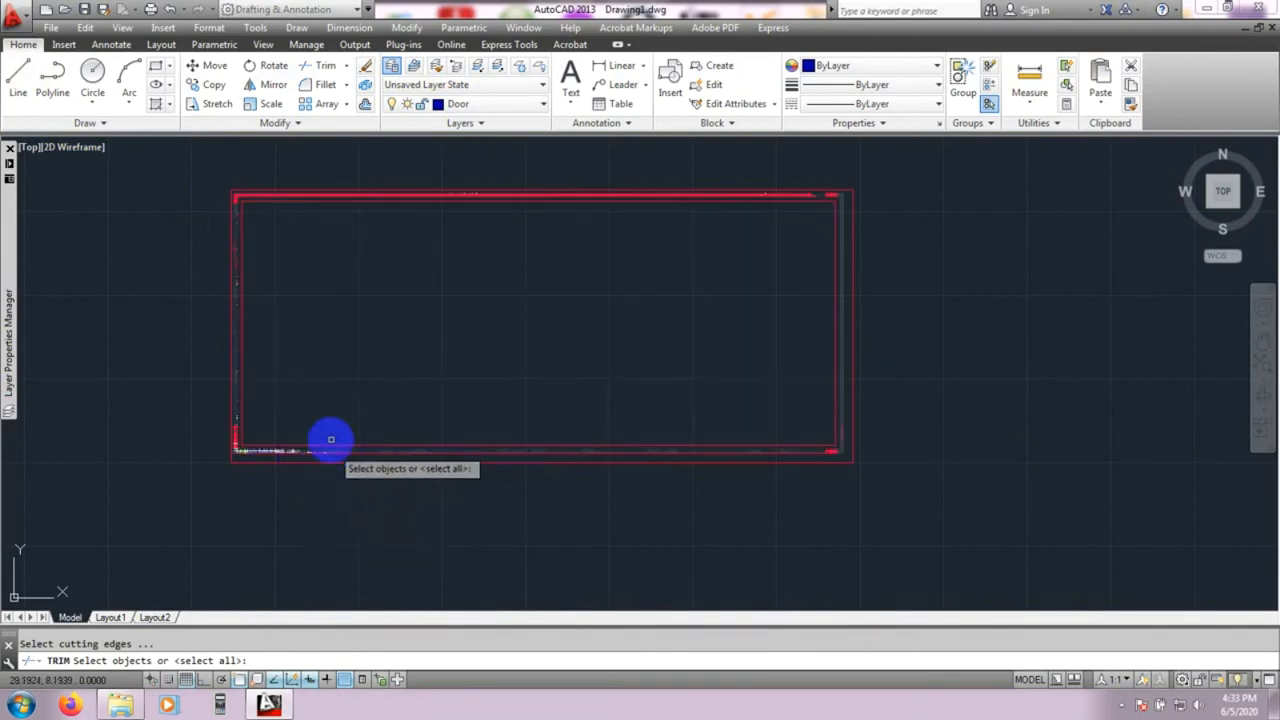
click(314, 444)
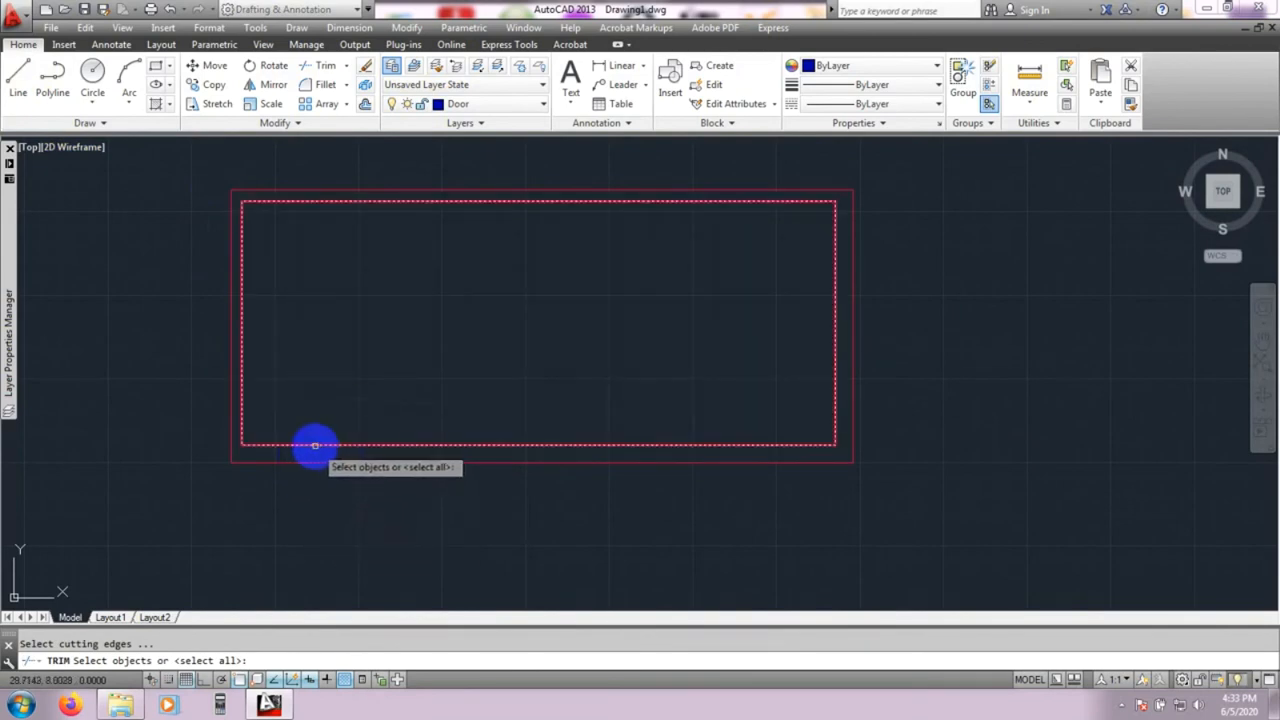
click(314, 444)
key(Escape)
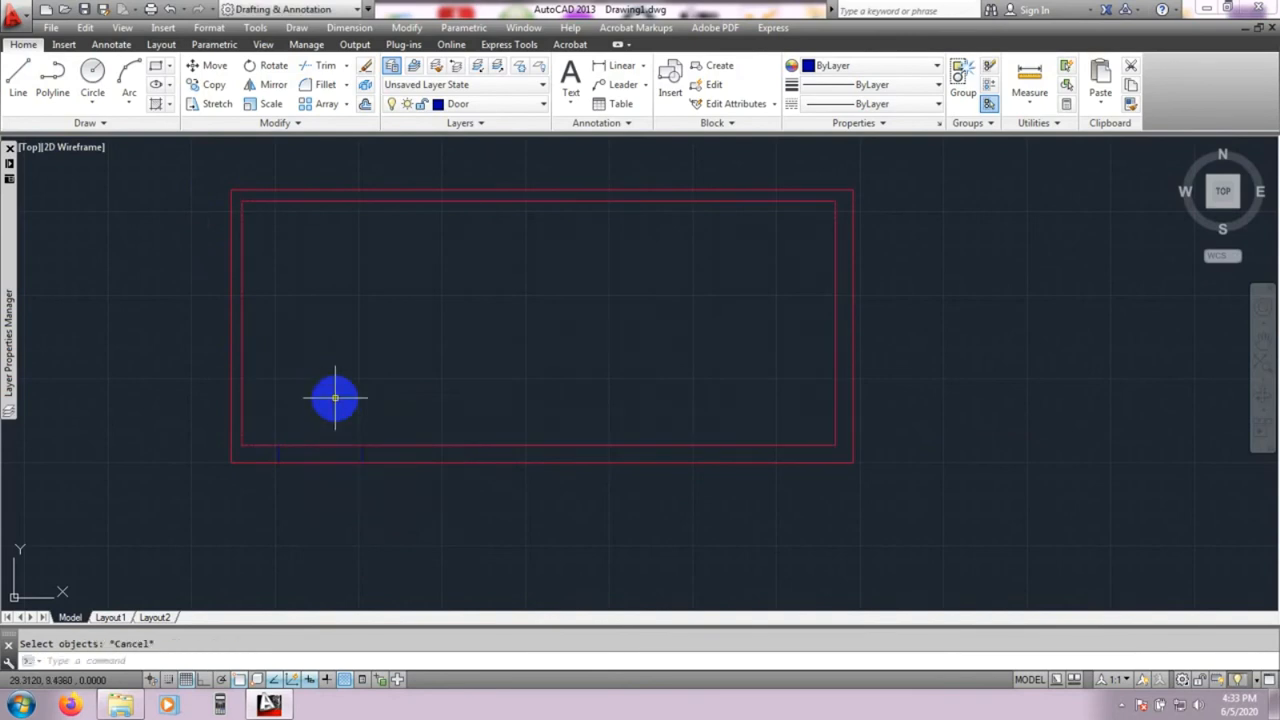
- Trim both lower wall lines between the two jamb lines to open the doorway of the new room
text(tr)
key(Return)
key(Return)
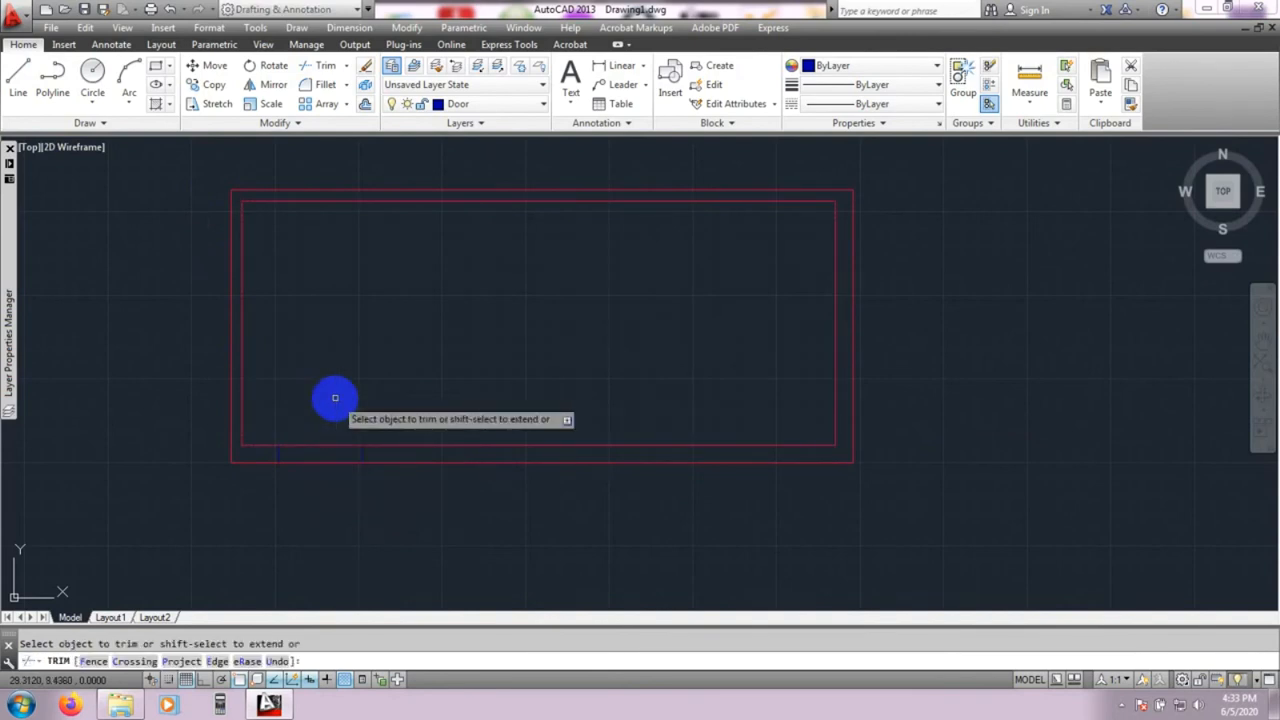
click(336, 455)
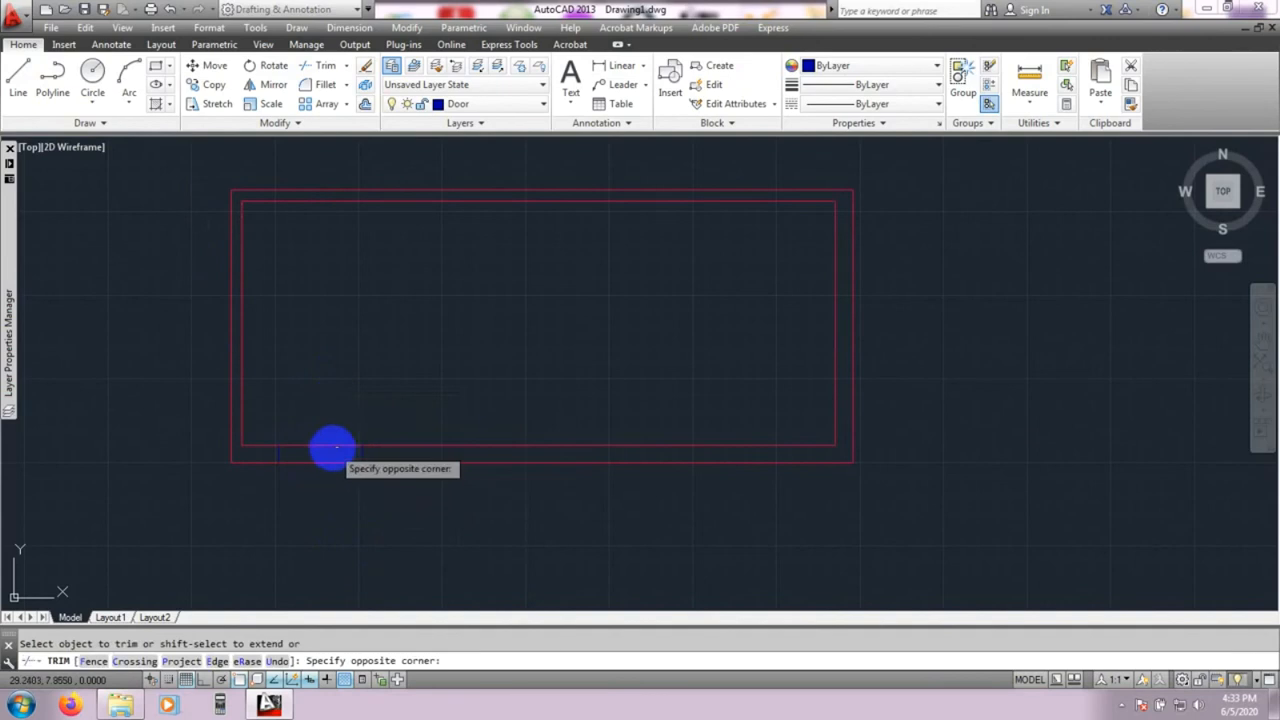
click(331, 446)
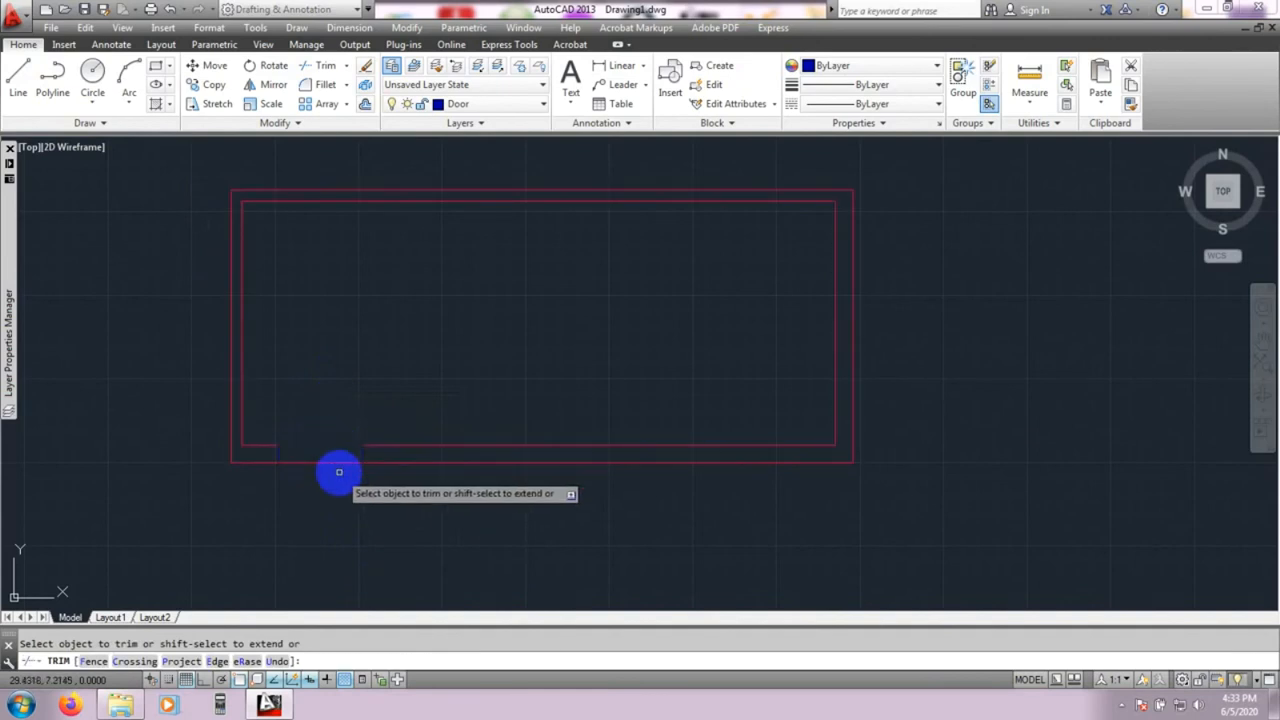
click(318, 462)
middle_drag(340, 417, 389, 363)
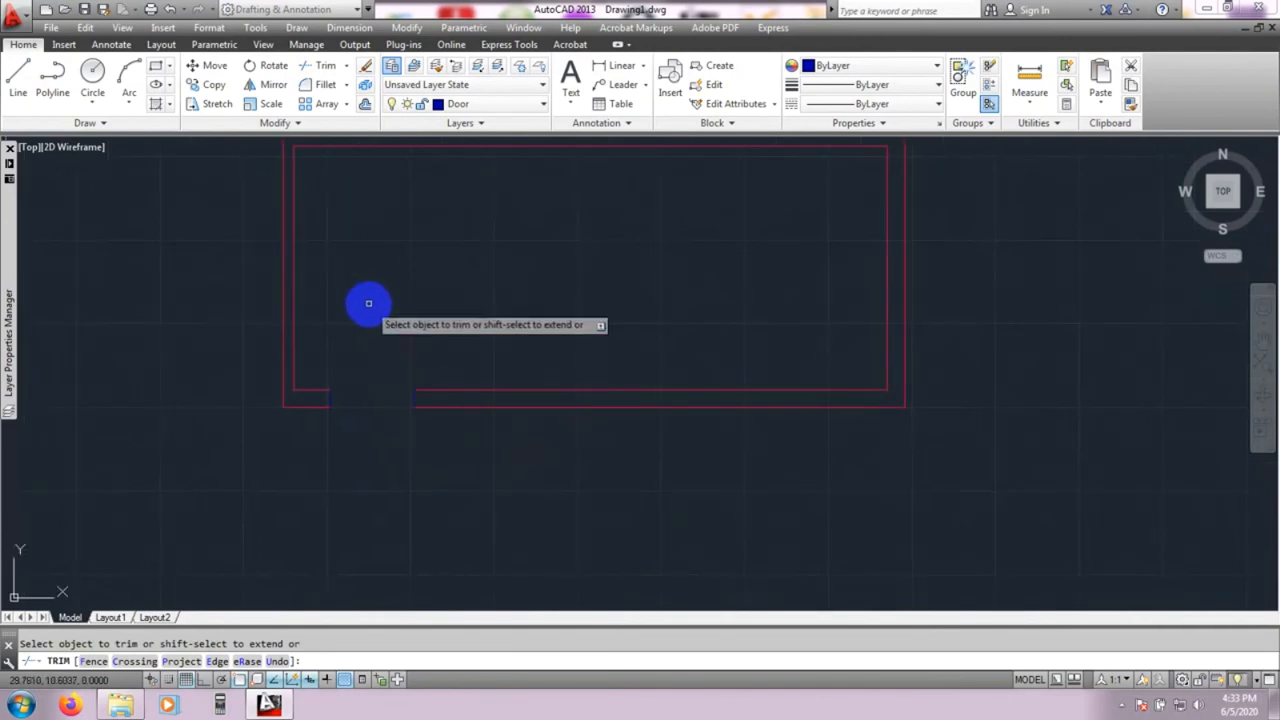
- Draw a circle centred on the left jamb's upper end, with its radius reaching the right jamb's upper end
click(90, 74)
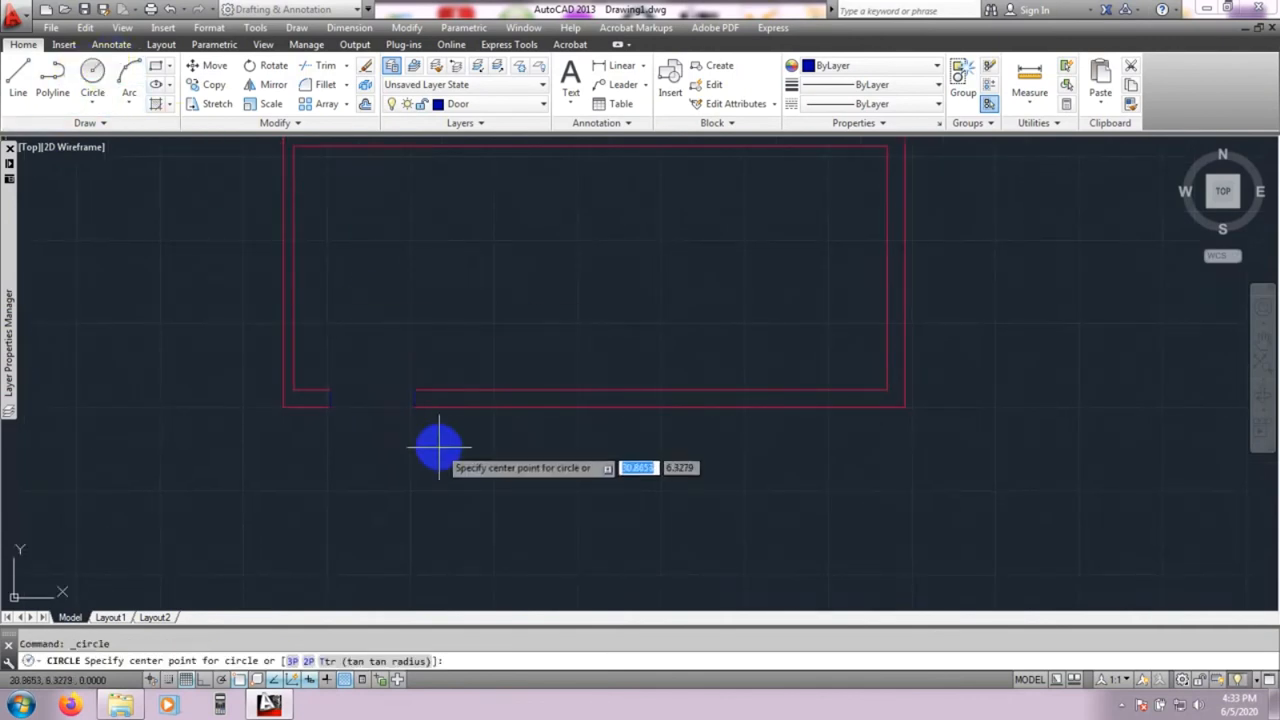
click(330, 390)
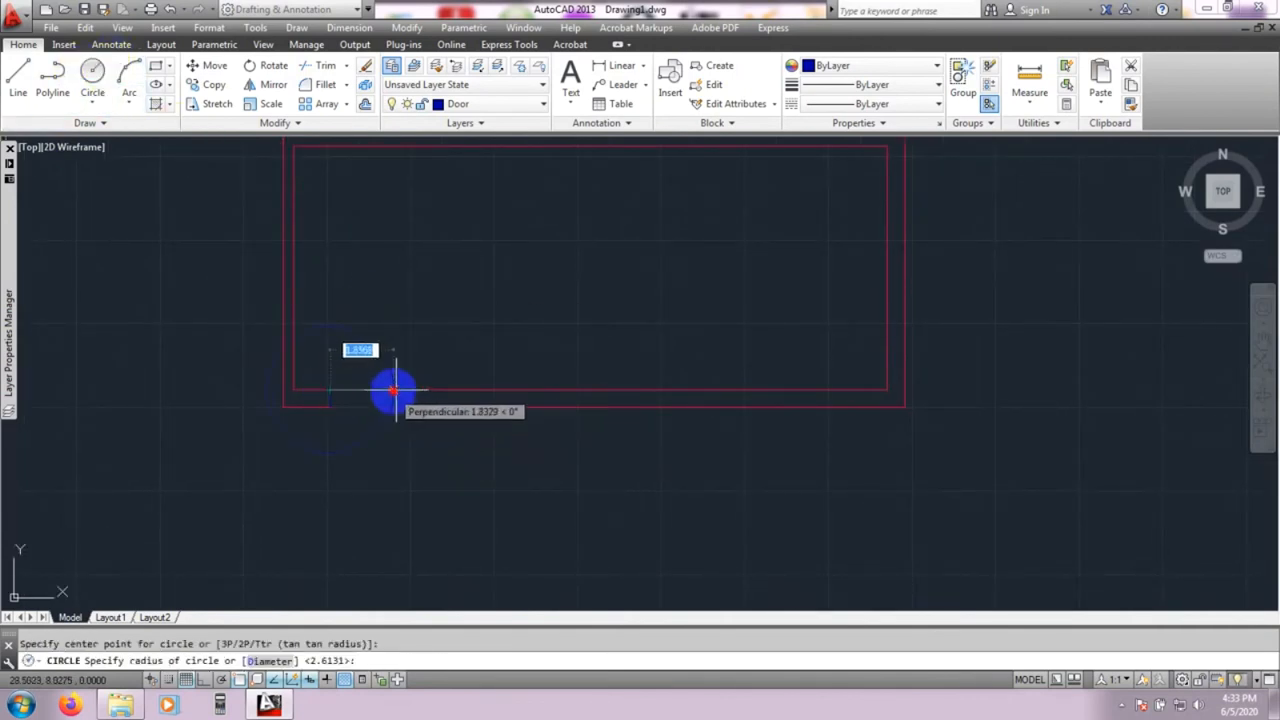
click(413, 390)
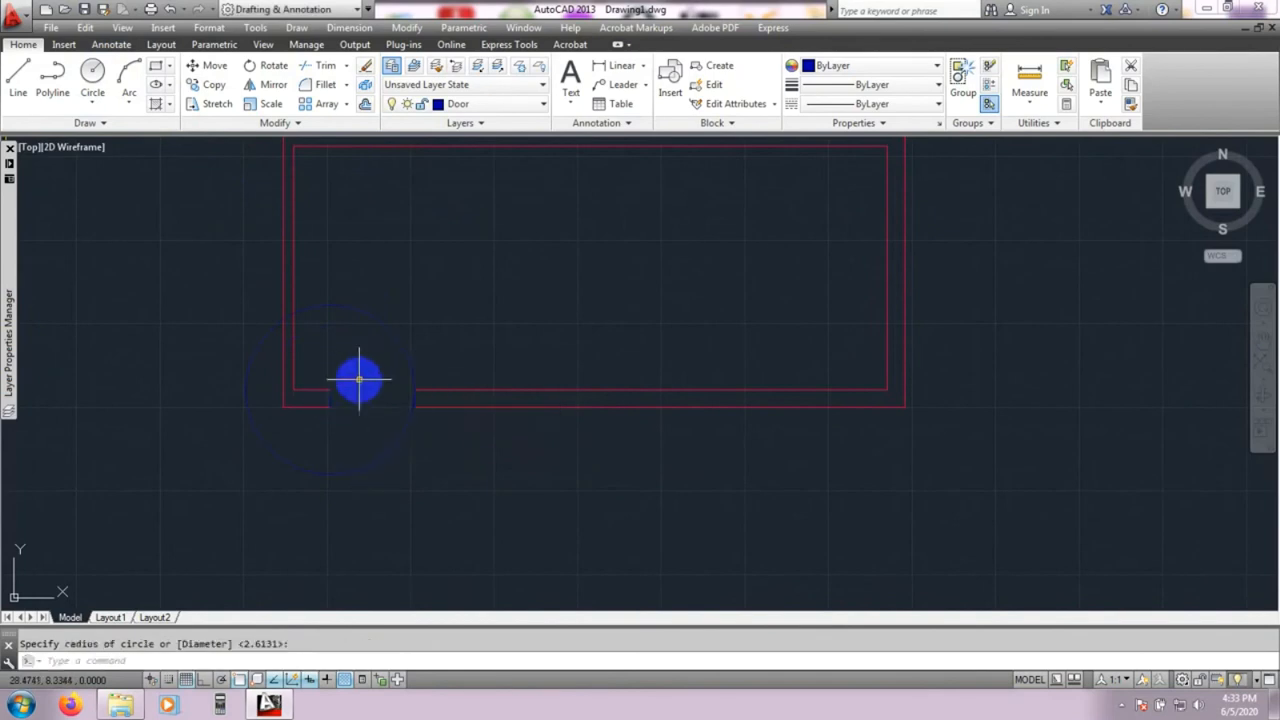
middle_drag(332, 382, 489, 390)
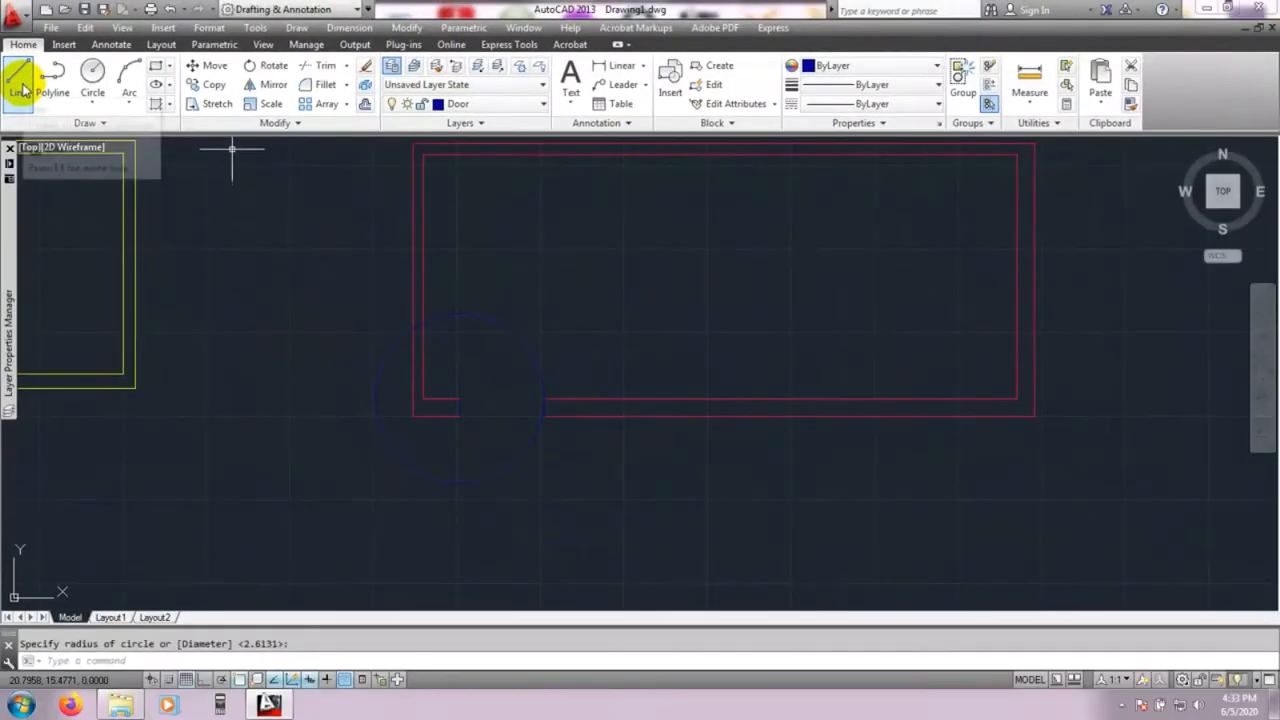
- Draw the door leaf as a vertical line from the left jamb up to the top of the circle
click(20, 85)
click(459, 415)
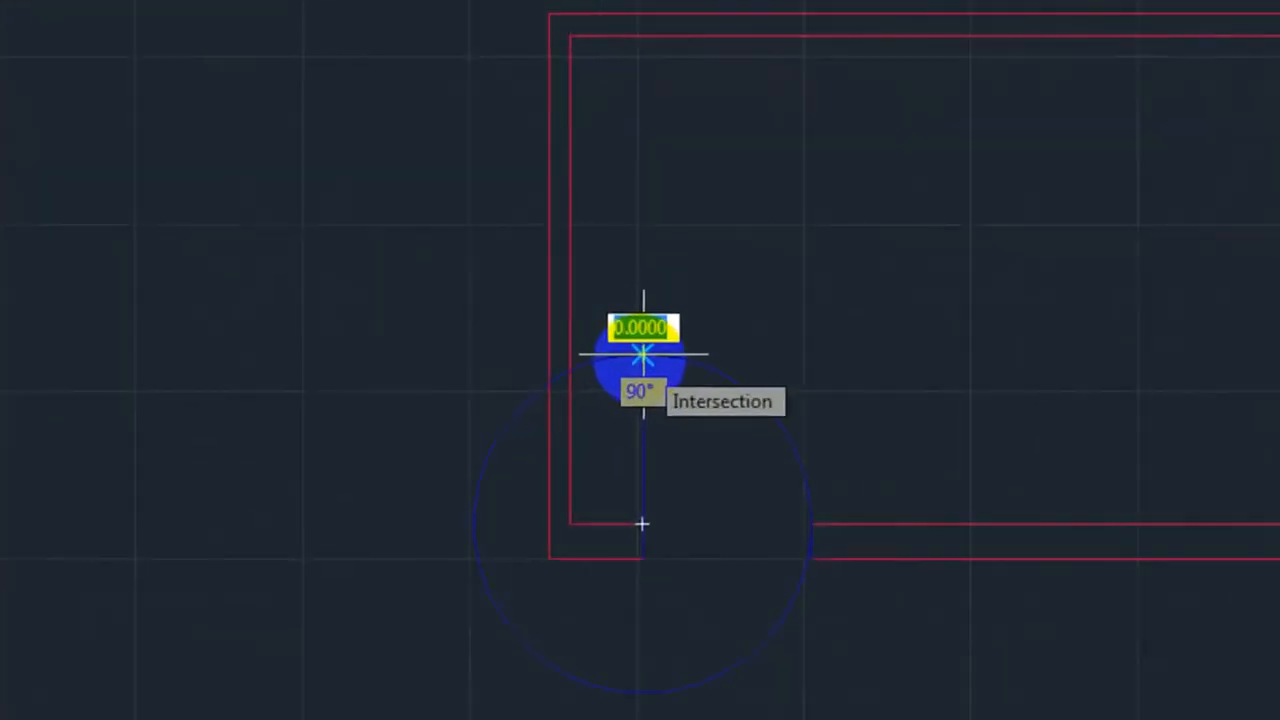
click(642, 353)
key(Return)
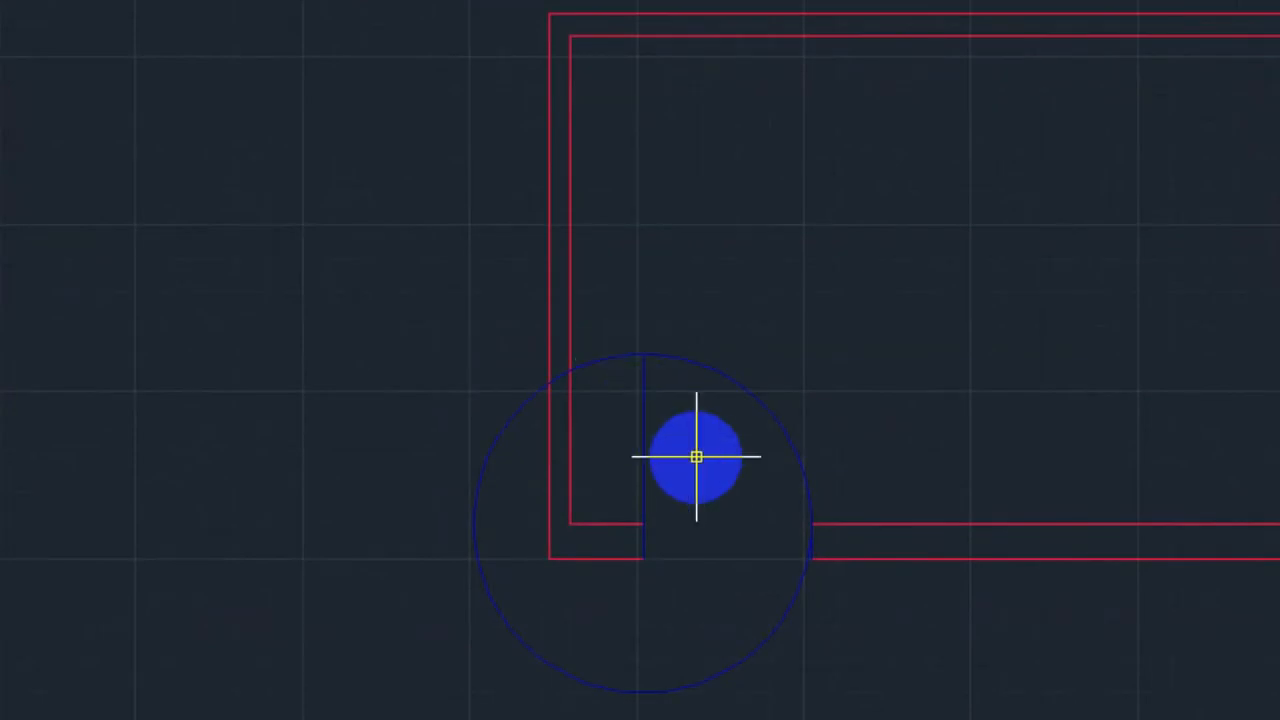
- Trim the circle's left and lower portions so a quarter arc is left as the door swing
text(tr)
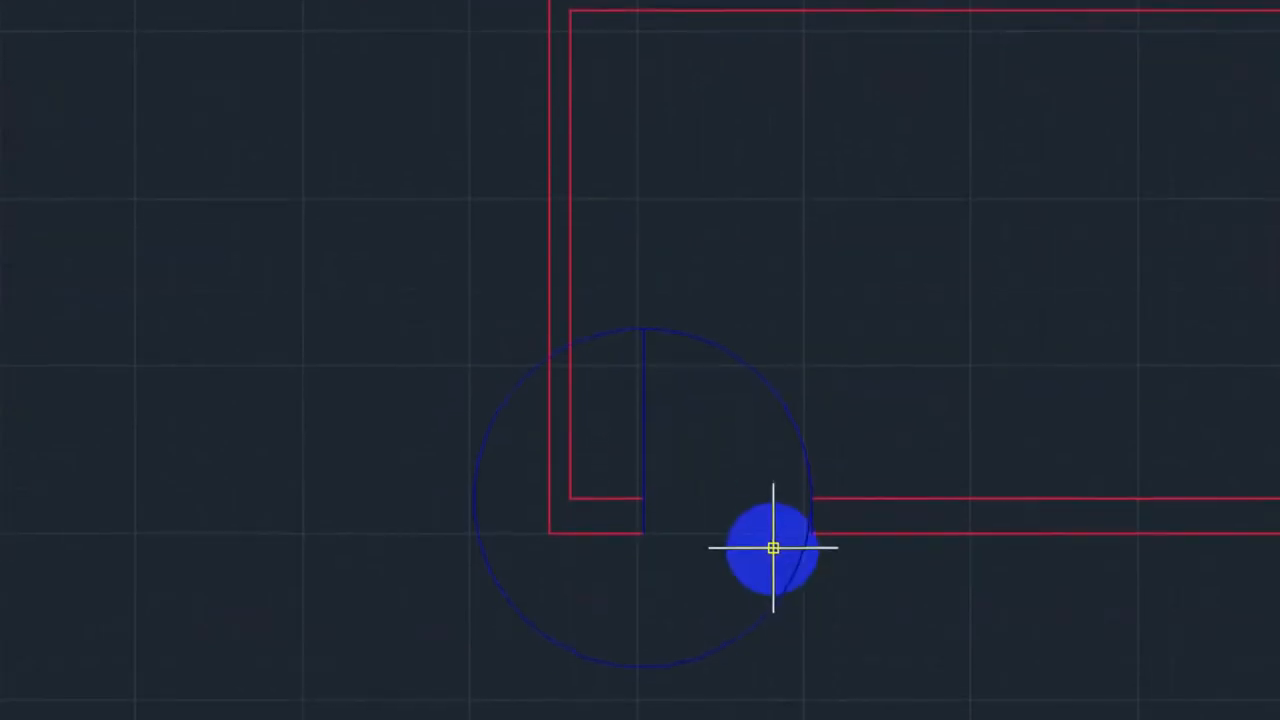
key(Return)
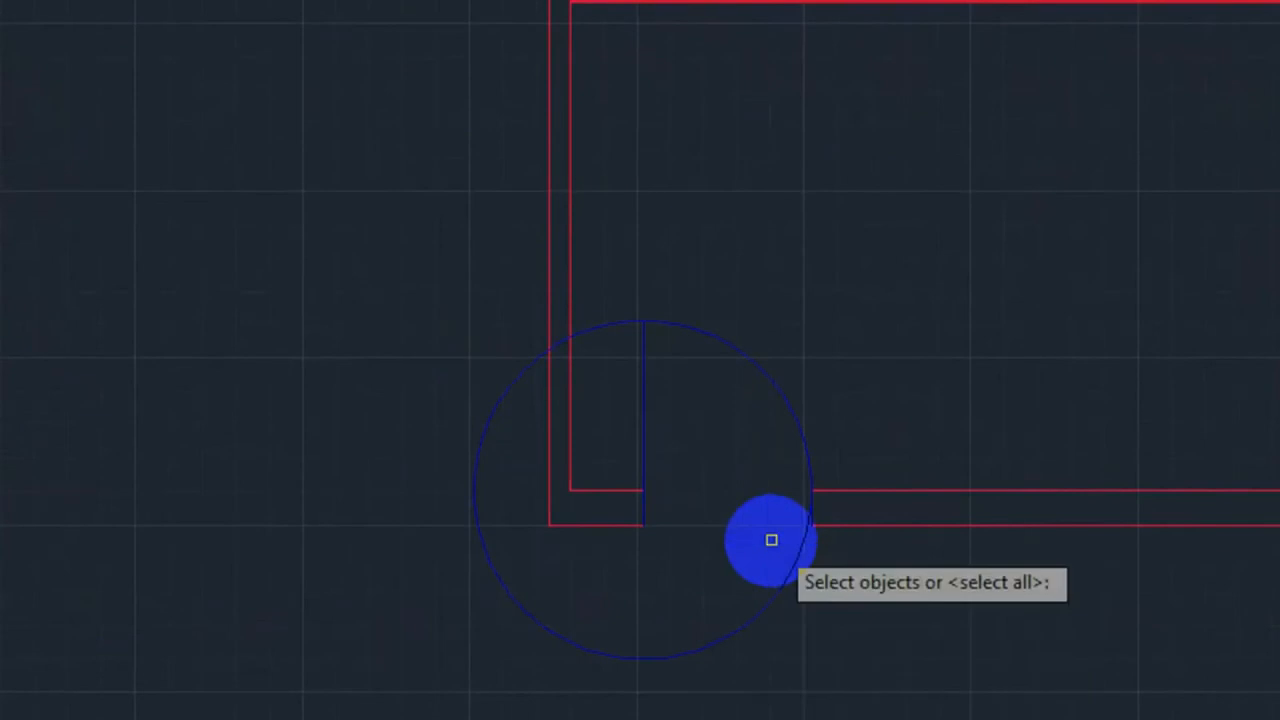
key(Return)
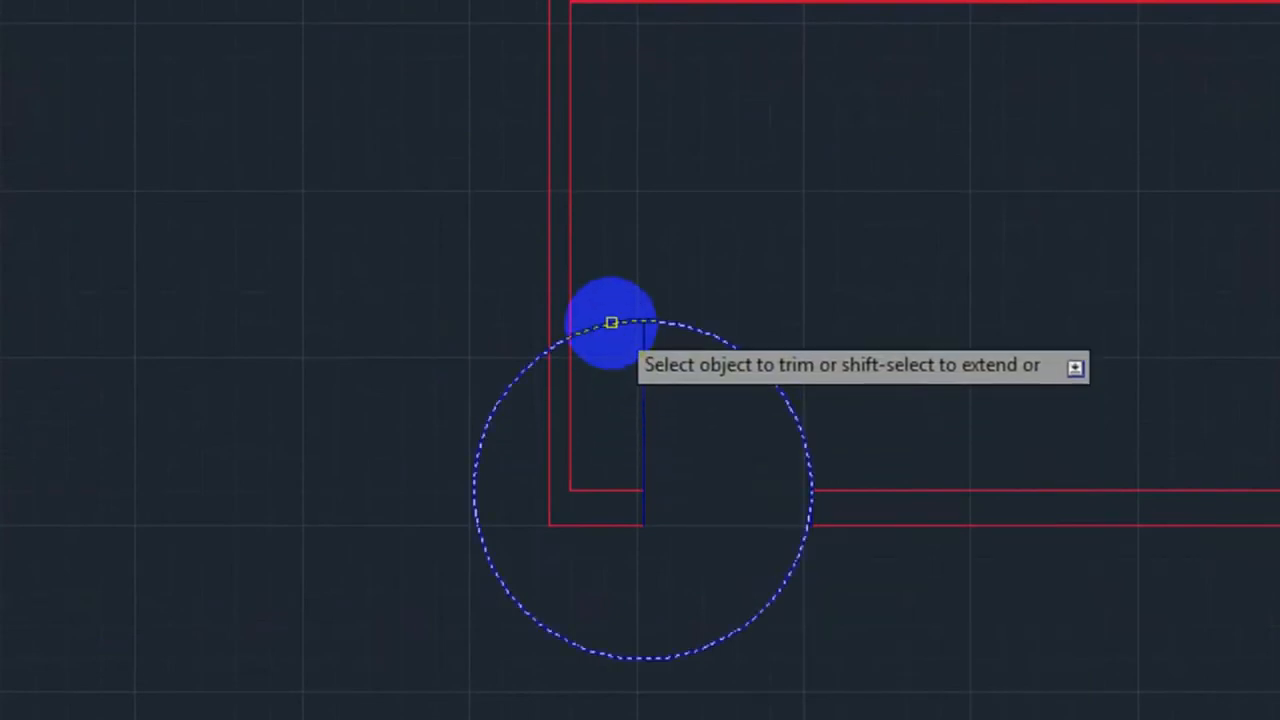
click(611, 322)
click(622, 657)
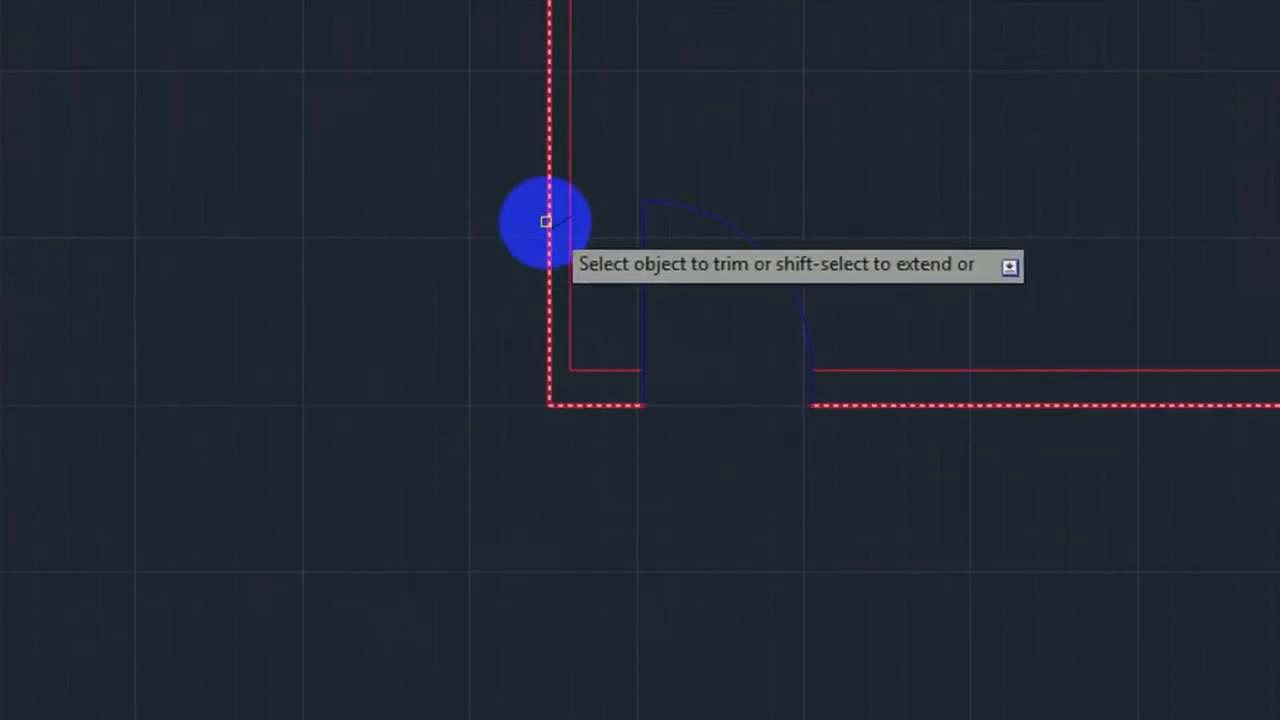
- Remove the leftover arc fragment between the two lines of the left wall
scroll(555, 245, up, 4)
scroll(558, 248, up, 3)
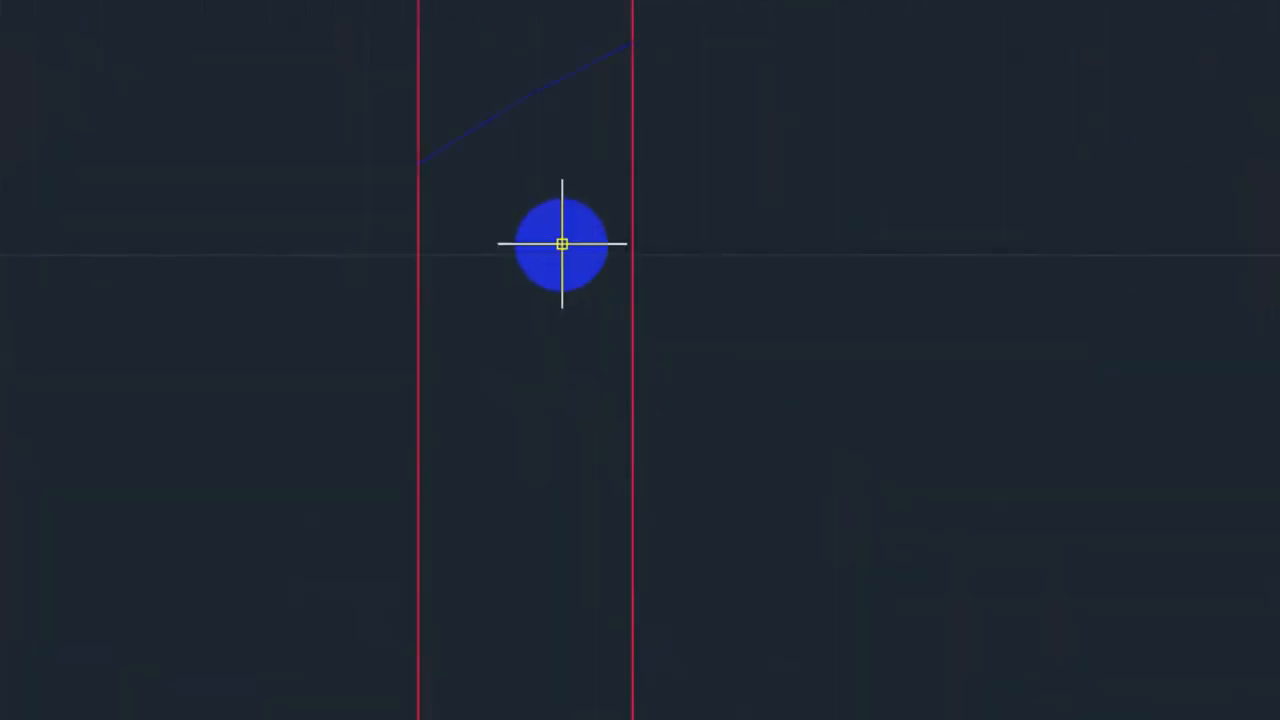
click(490, 139)
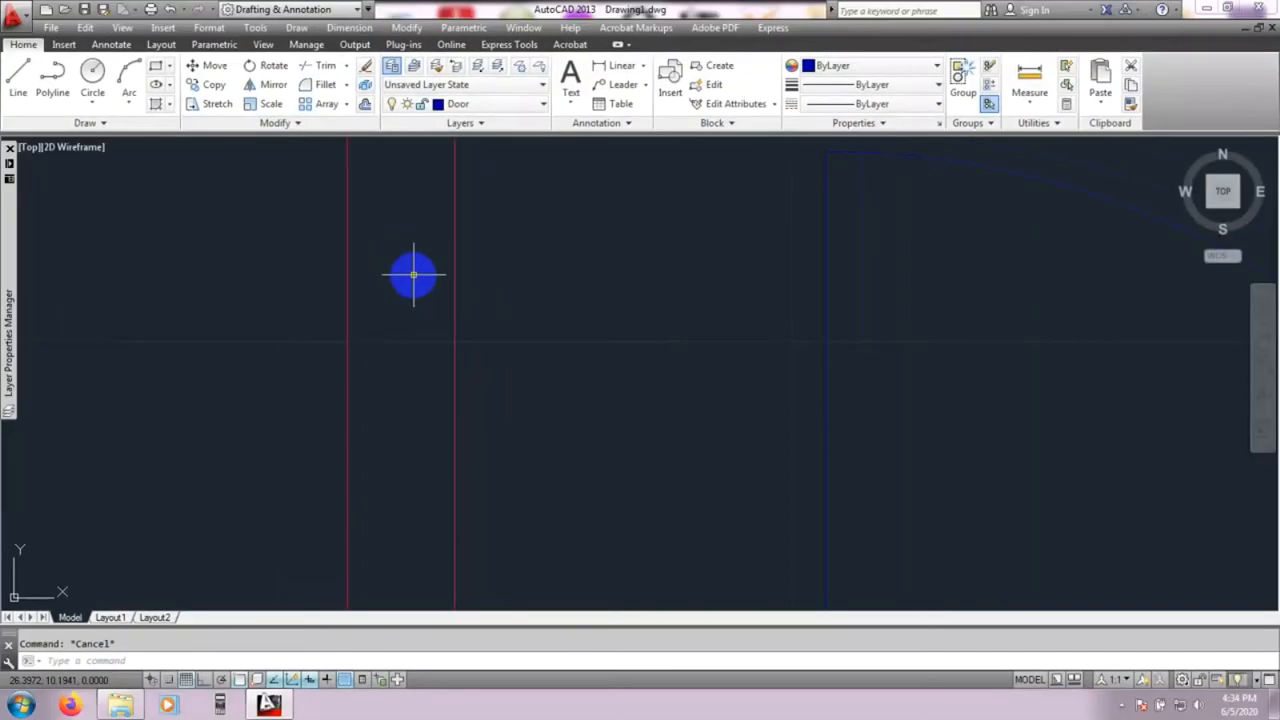
scroll(690, 355, down, 3)
mouse_move(738, 427)
middle_down()
mouse_move(582, 400)
mouse_move(500, 426)
mouse_move(441, 422)
middle_up()
scroll(580, 399, down, 1)
scroll(595, 420, down, 2)
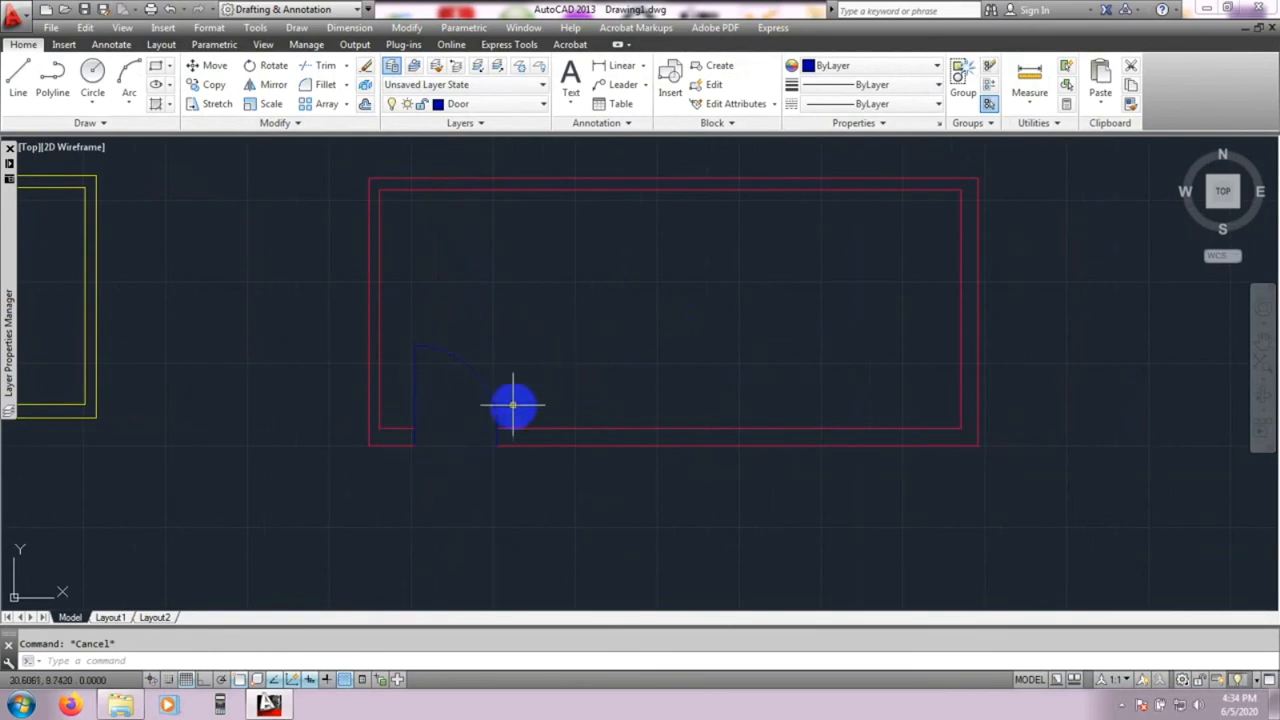
mouse_move(572, 332)
middle_down()
mouse_move(529, 336)
mouse_move(582, 326)
mouse_move(556, 332)
middle_up()
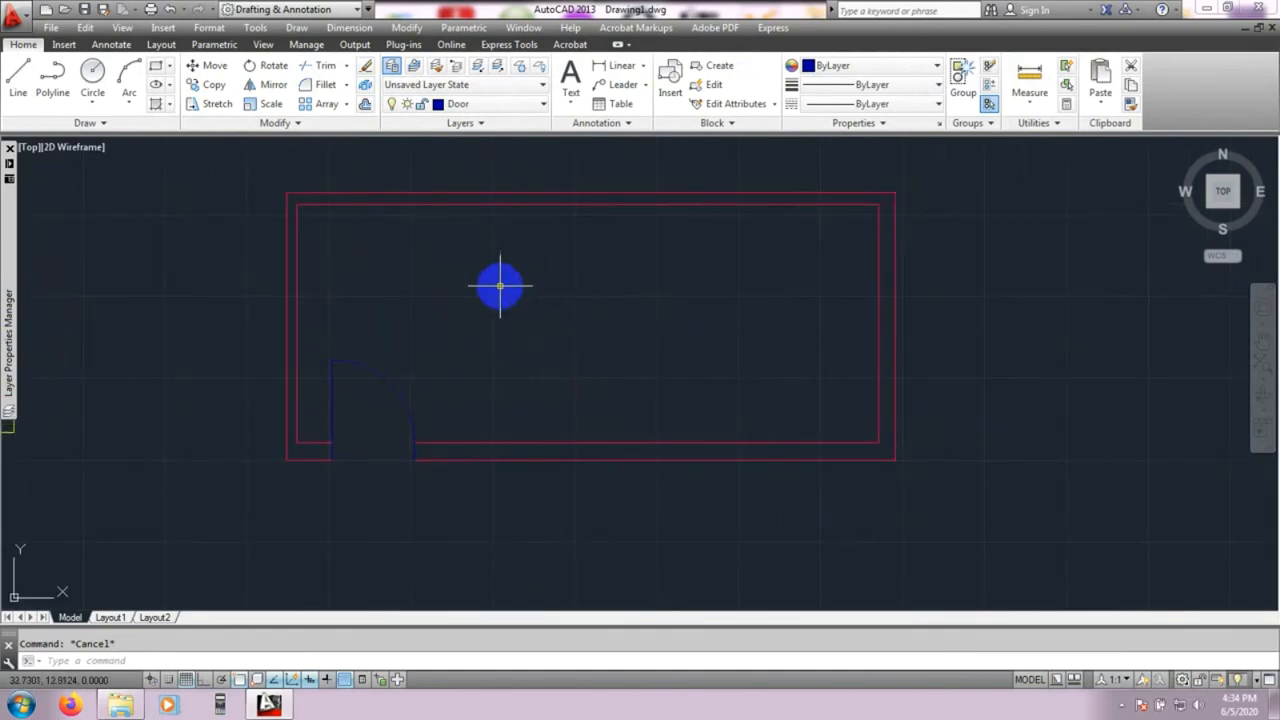
- Make Windows the current layer
click(527, 104)
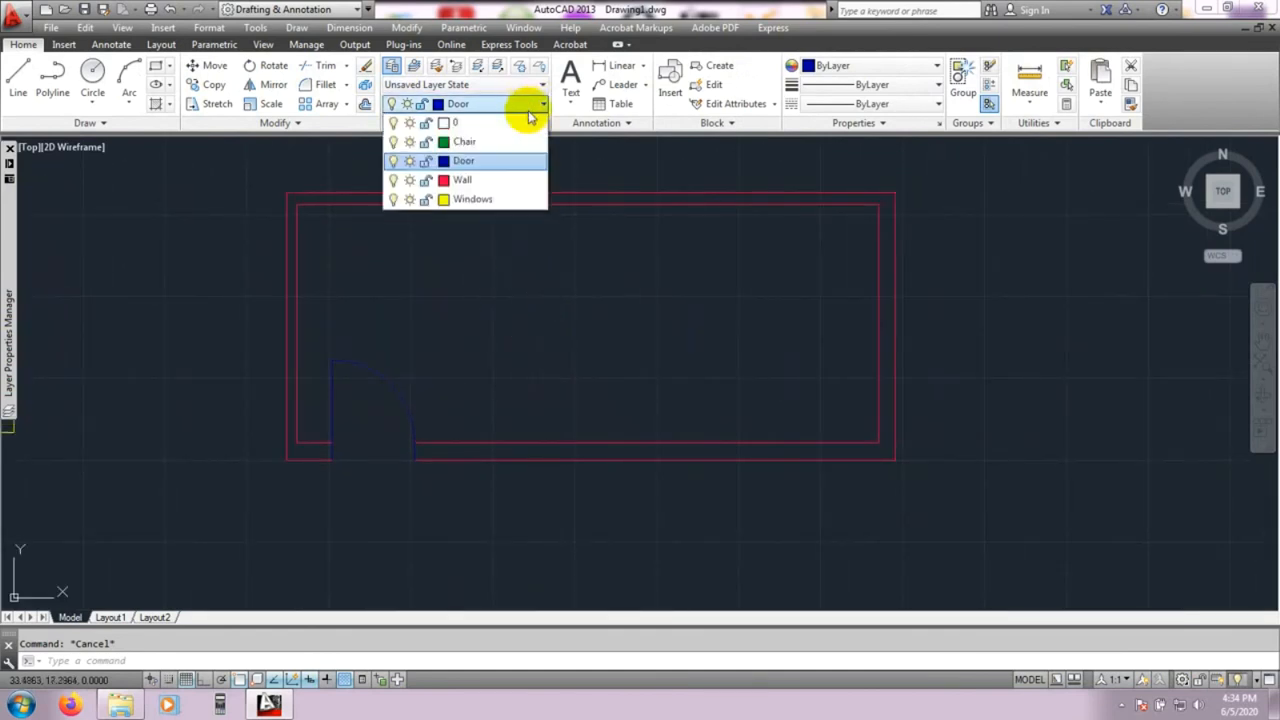
click(465, 200)
middle_drag(529, 317, 528, 323)
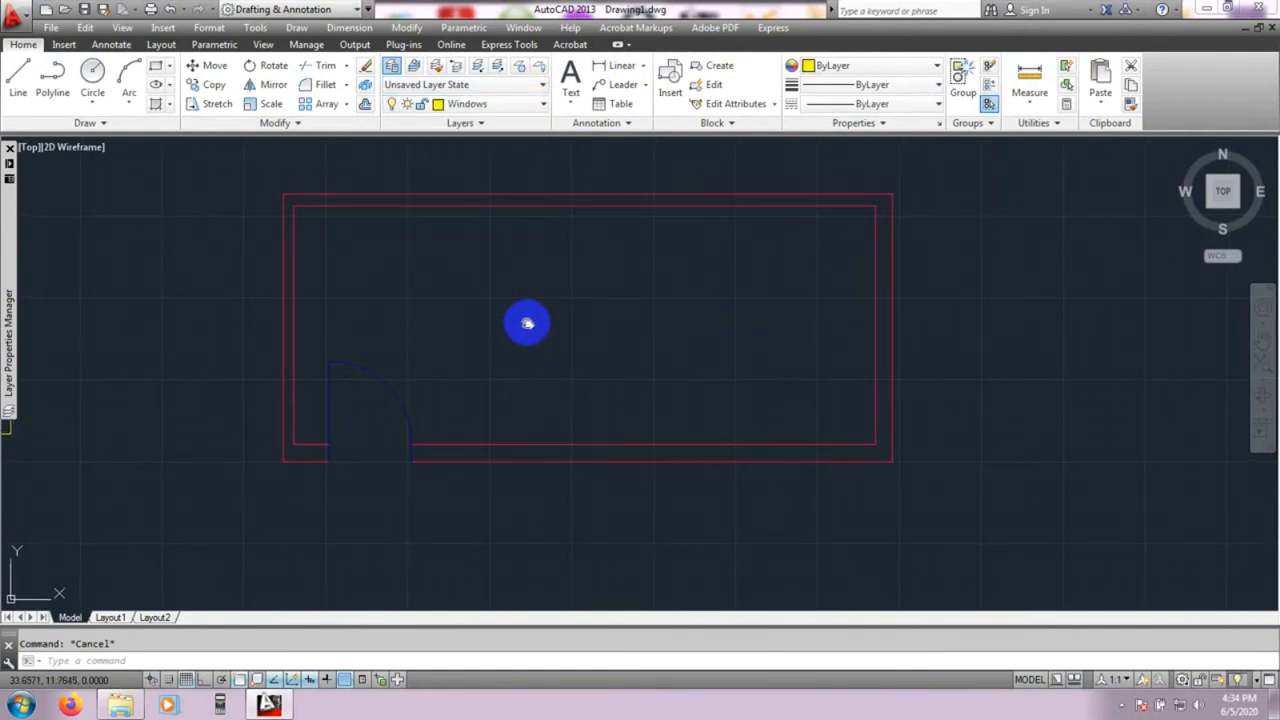
- Try to mark a window edge with a short vertical line across the new room's upper wall
click(18, 76)
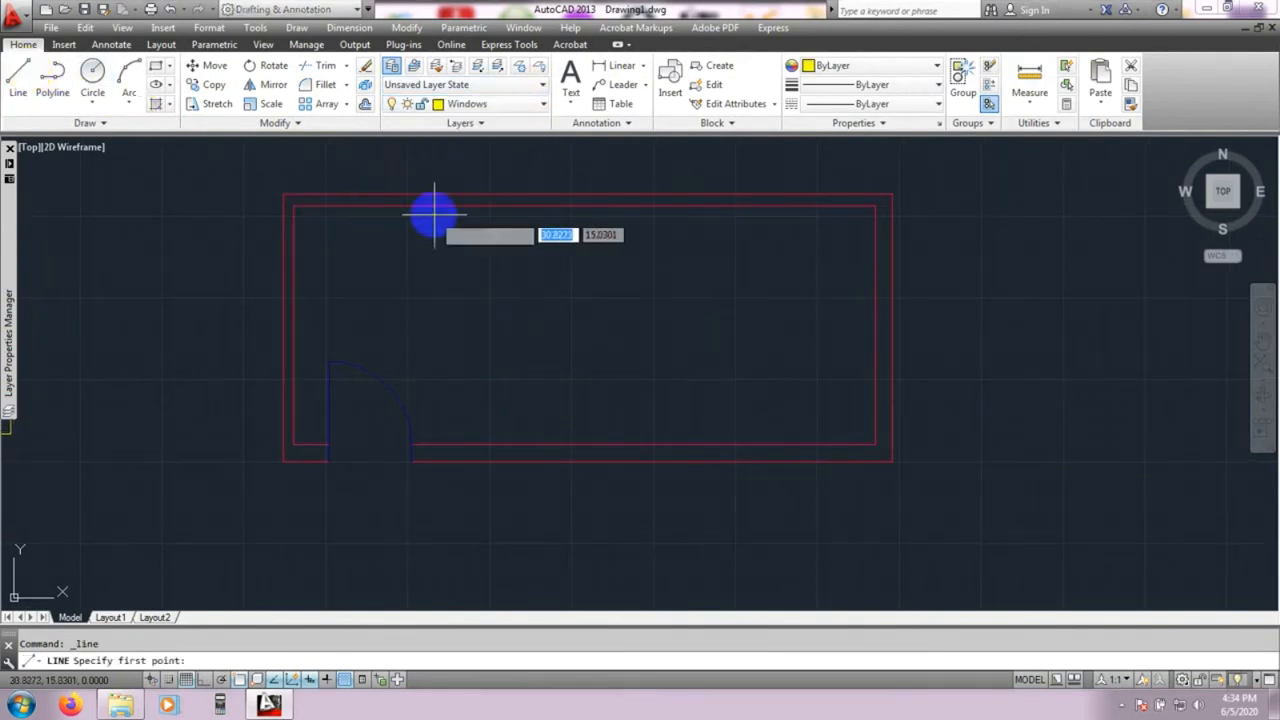
click(491, 204)
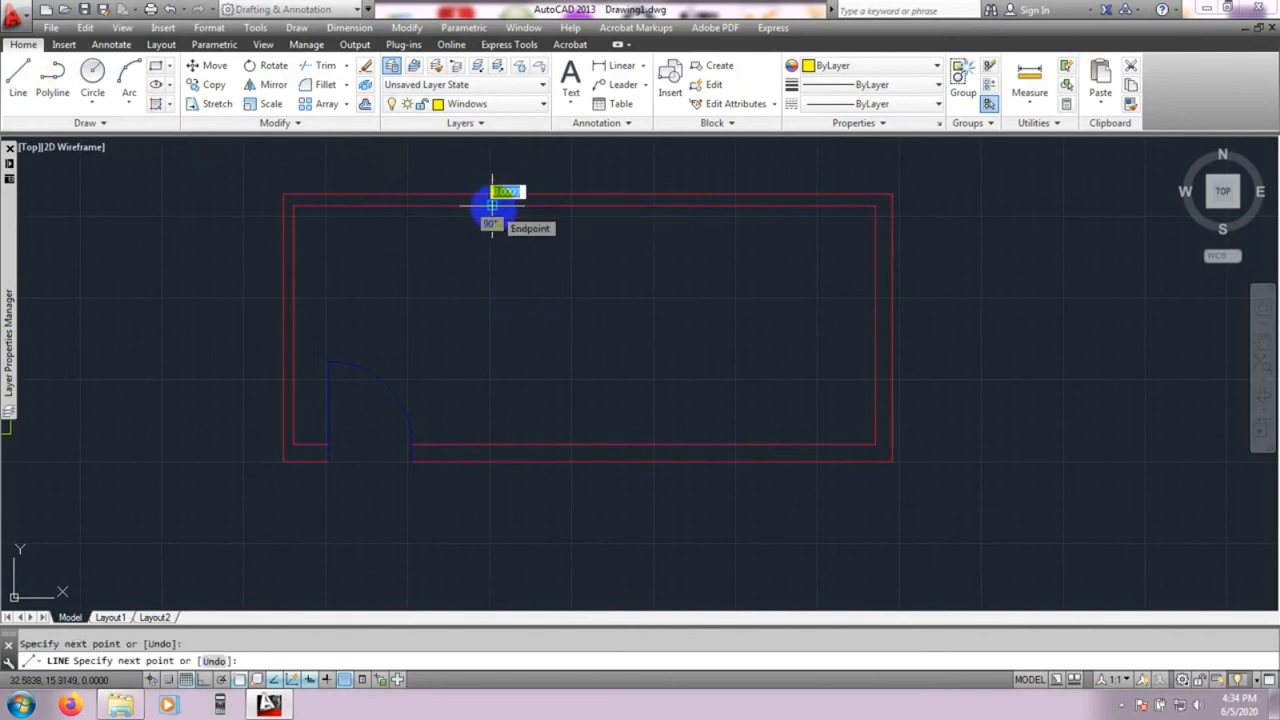
key(Escape)
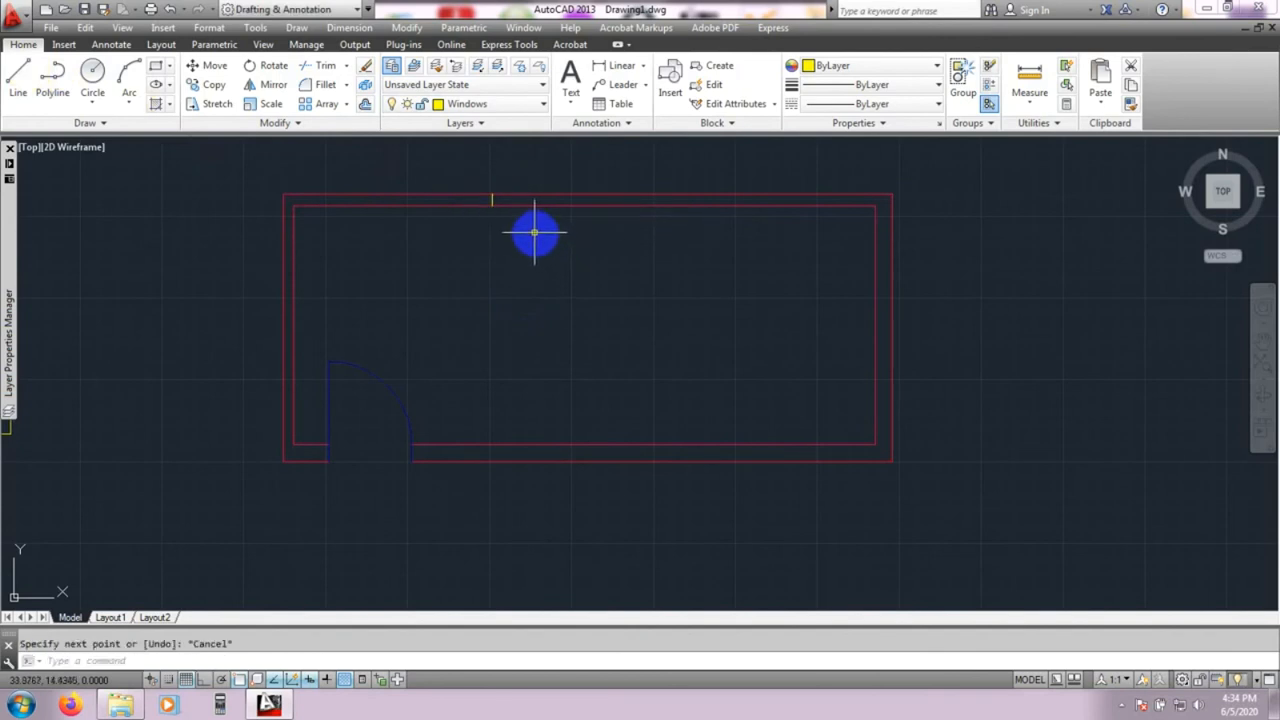
- Draw the first window as a rectangle about 2.48 units wide across the upper wall's thickness, in its left part
click(157, 72)
scroll(423, 194, up, 5)
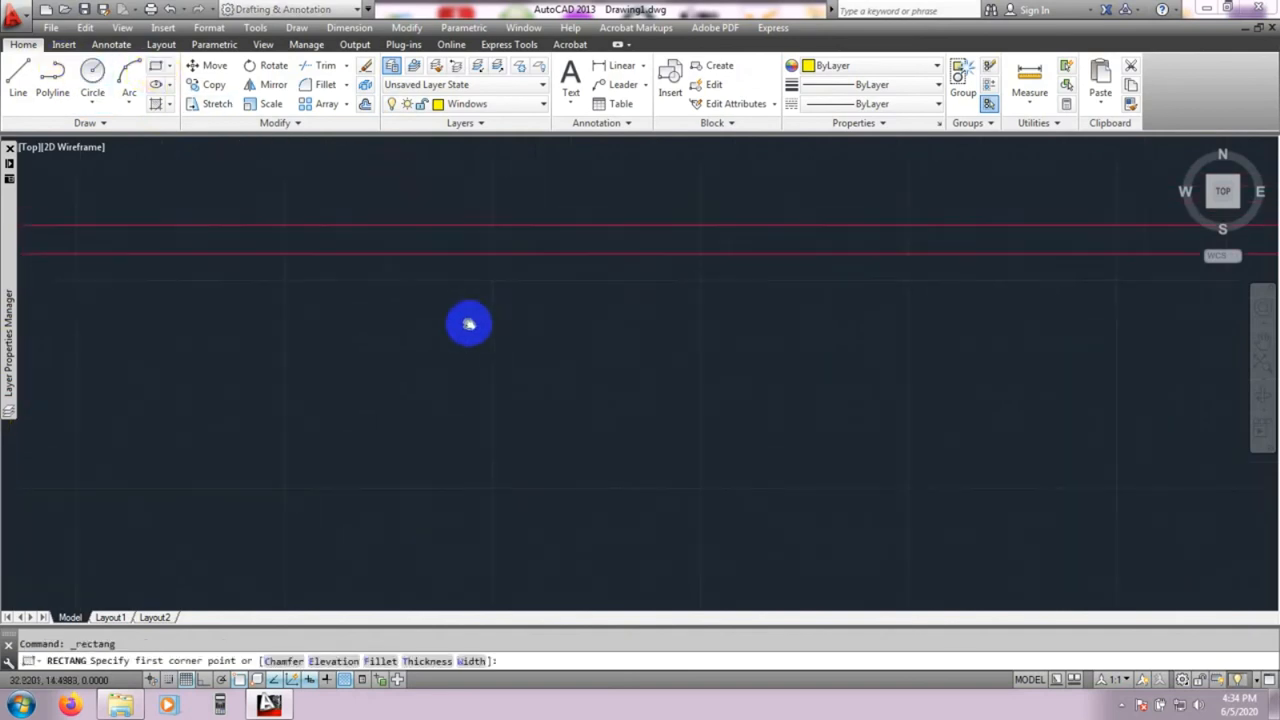
scroll(466, 314, down, 3)
scroll(484, 320, up, 3)
scroll(483, 317, down, 1)
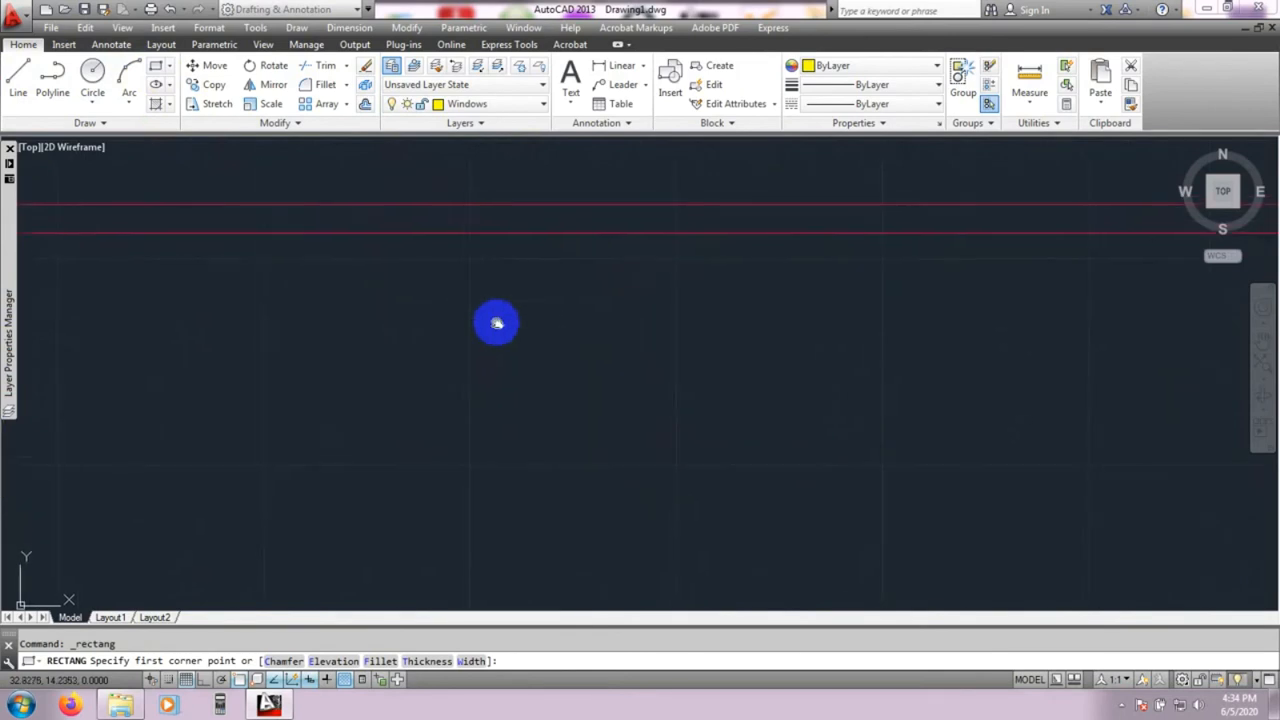
click(281, 208)
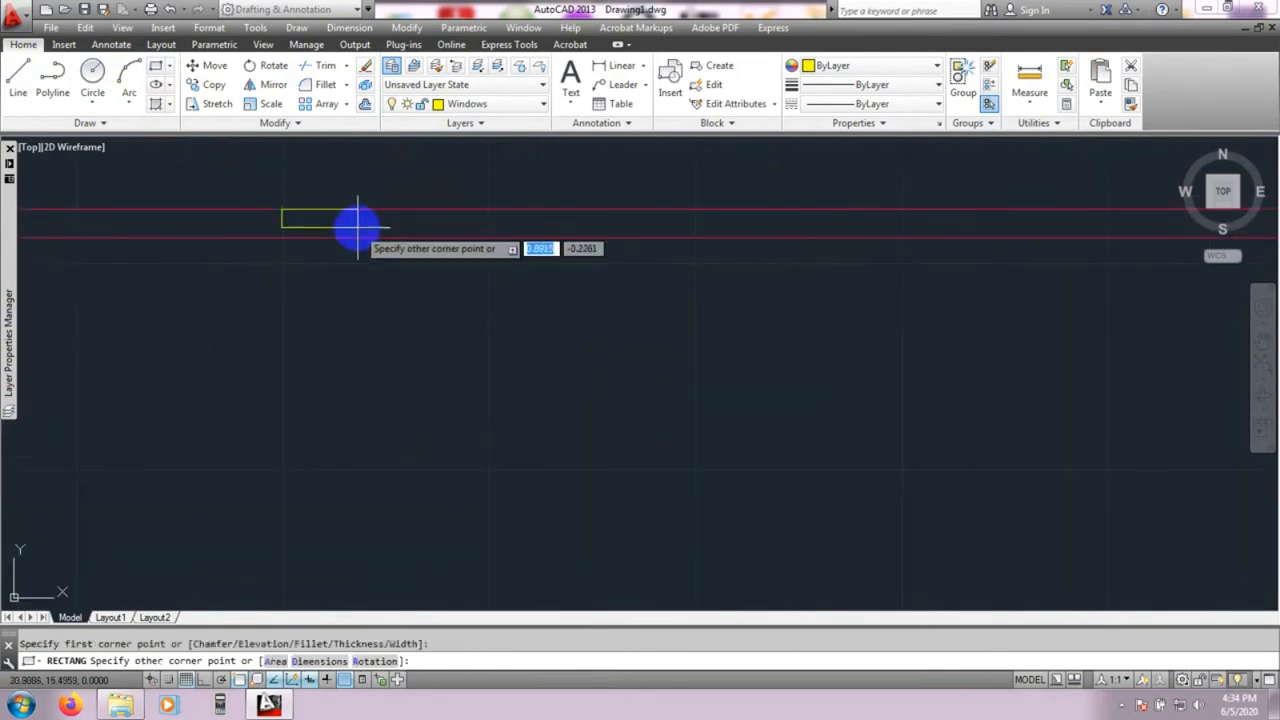
click(486, 237)
- Draw a horizontal line about 2.48 units long through the middle of the first window, between its short sides' midpoints
click(19, 78)
click(282, 224)
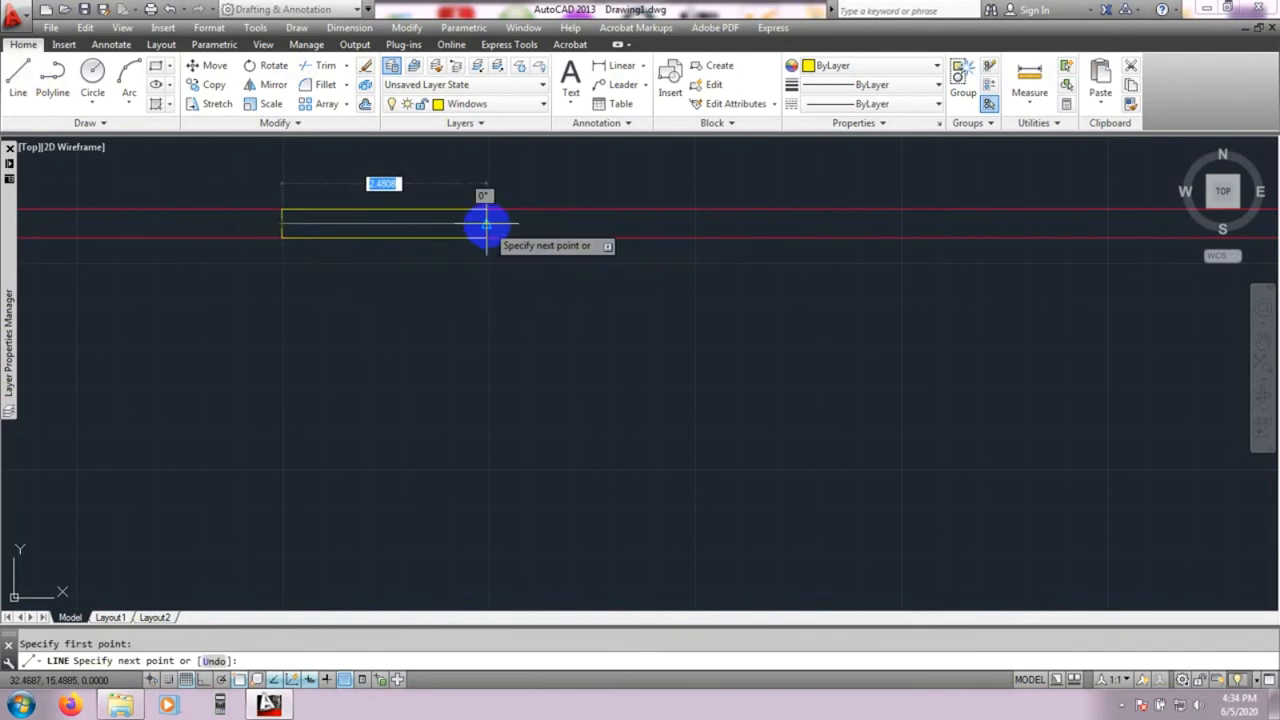
key(Escape)
scroll(530, 280, down, 5)
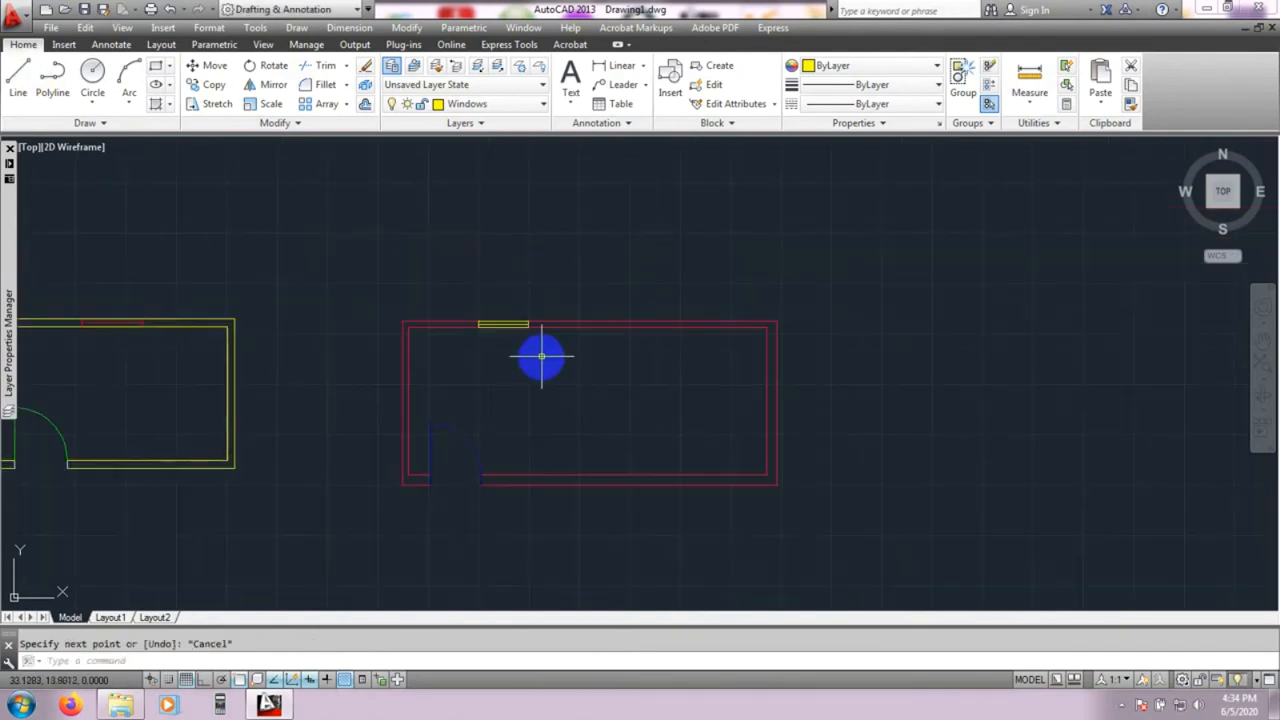
- Draw a second window rectangle about 2.51 by 0.35 units in the upper wall, right of the first window
scroll(486, 289, up, 4)
middle_drag(709, 291, 466, 286)
scroll(588, 316, down, 4)
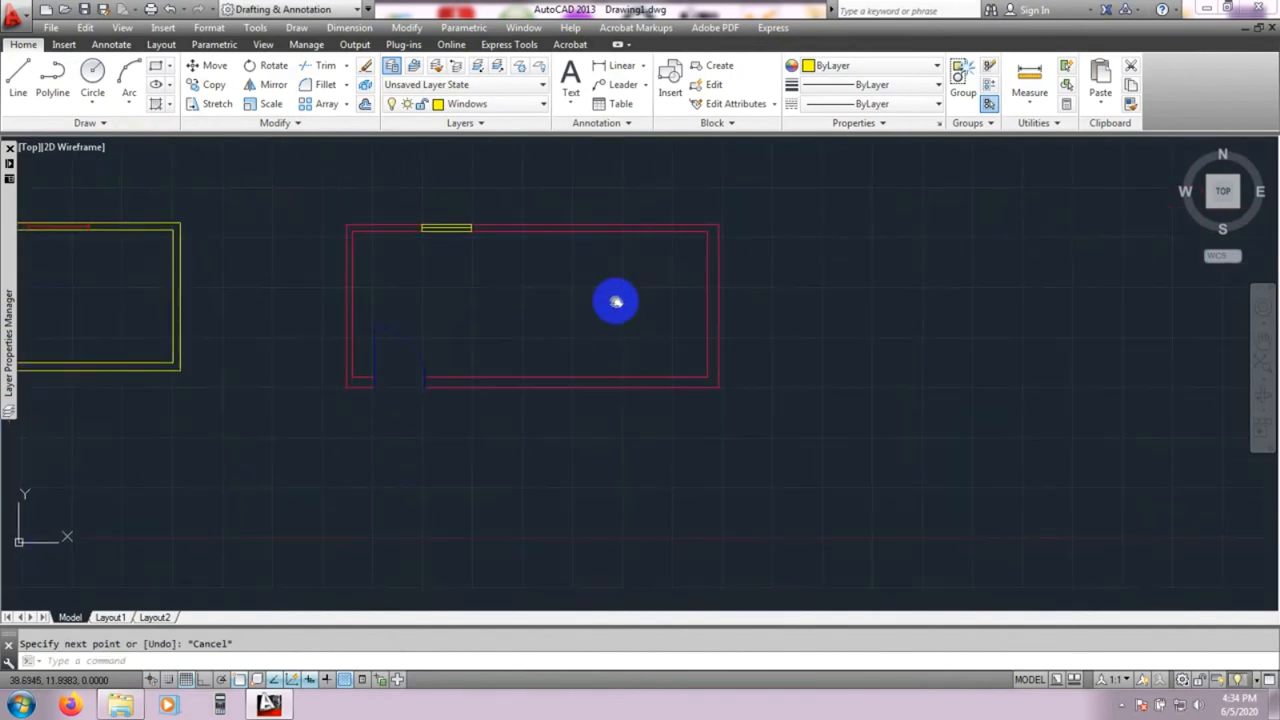
scroll(615, 300, up, 6)
middle_drag(610, 280, 578, 325)
click(155, 65)
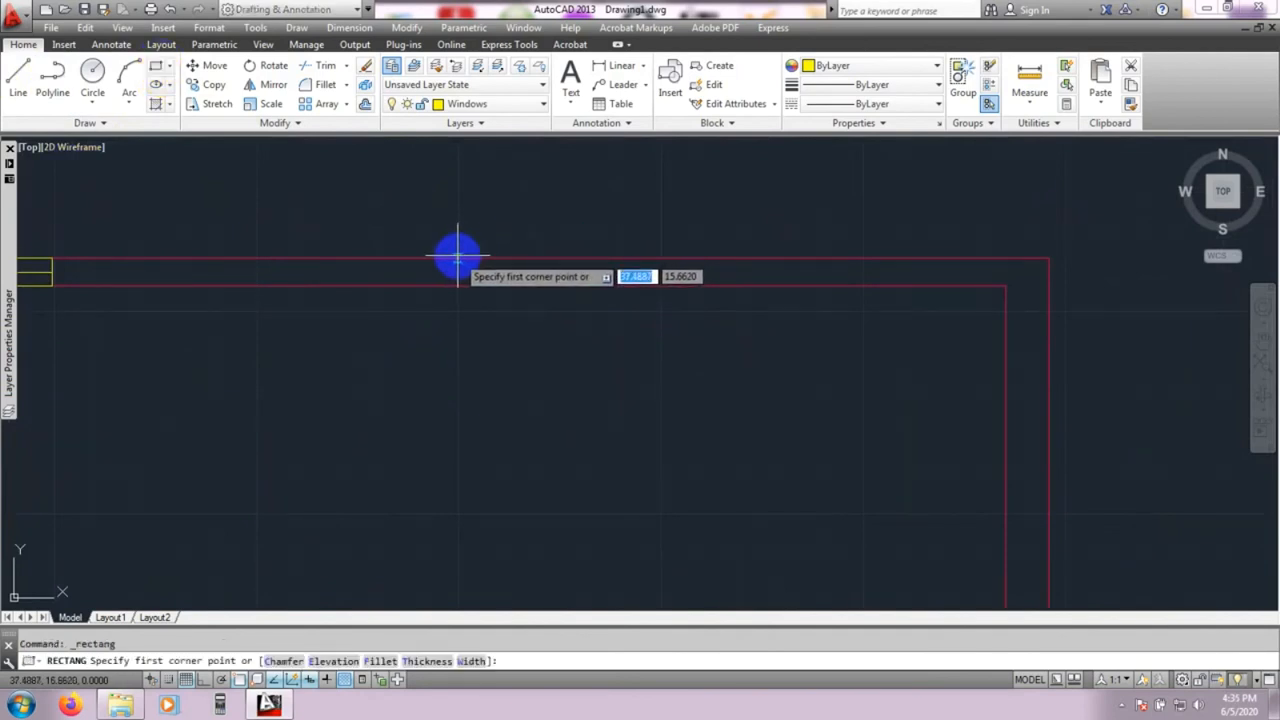
click(456, 258)
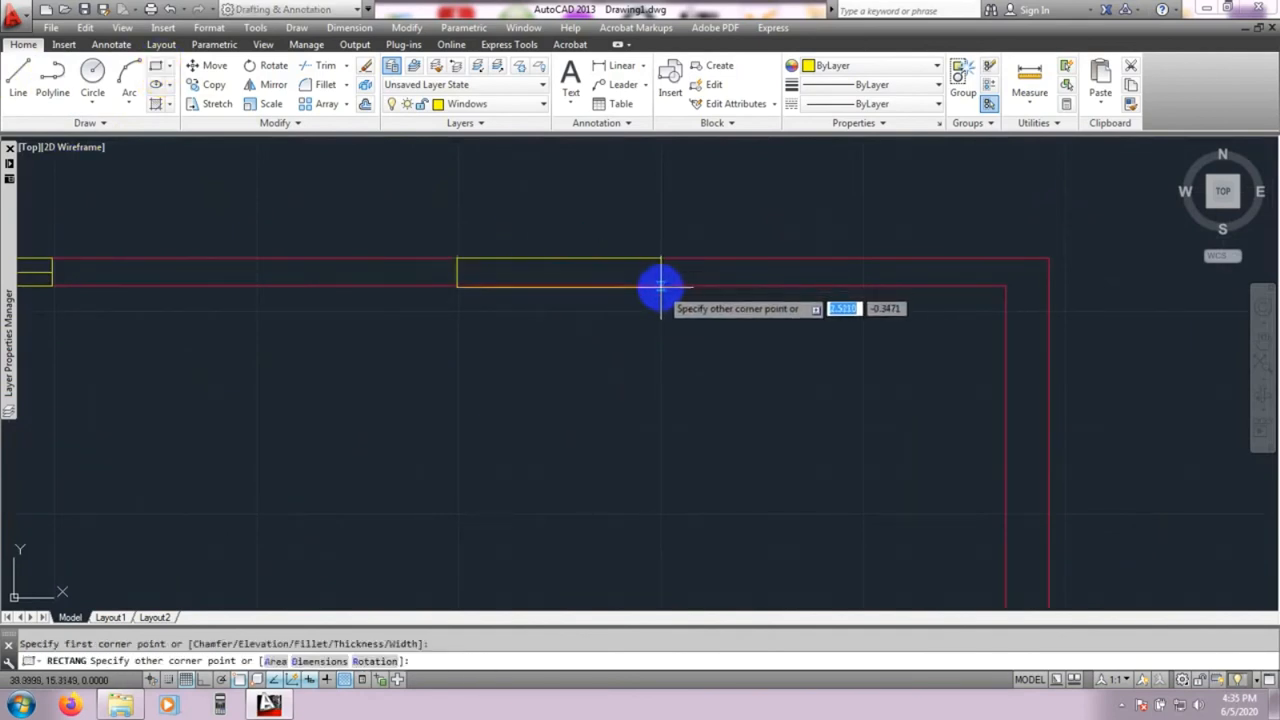
click(660, 287)
- Draw a horizontal centre line through the second window between the midpoints of its short sides
click(18, 80)
click(457, 272)
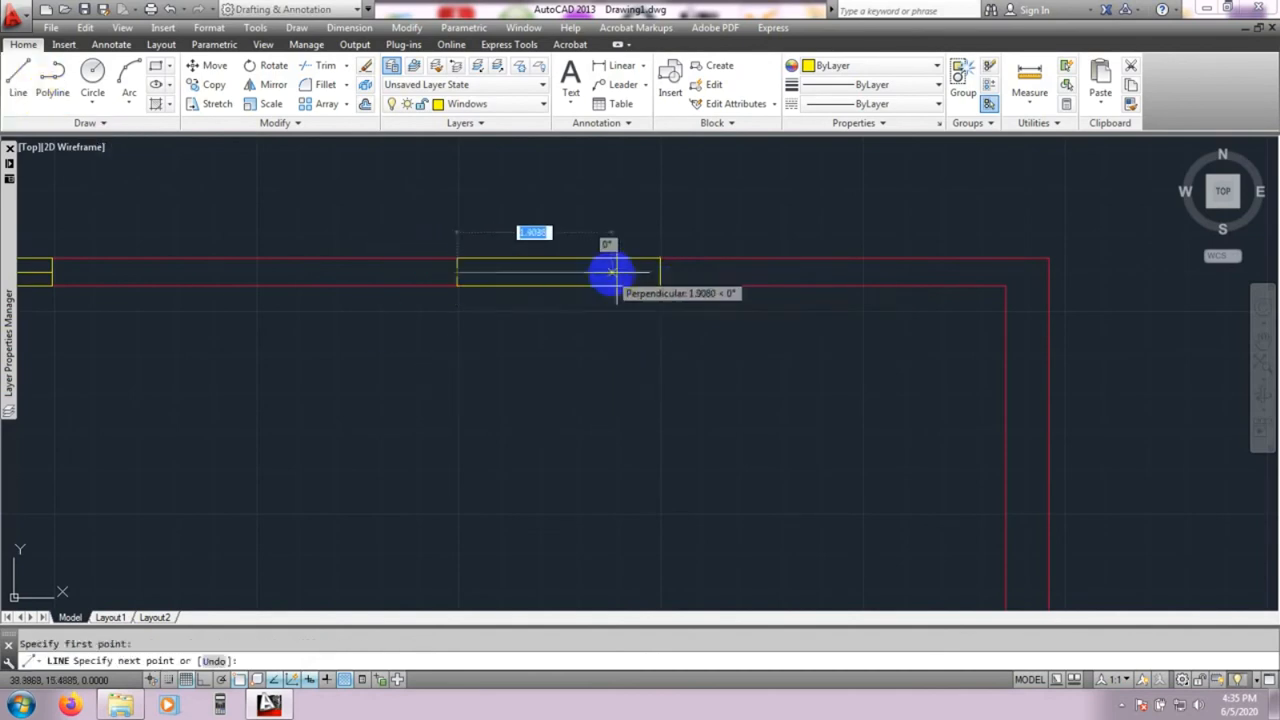
key(Escape)
scroll(654, 354, down, 3)
middle_drag(654, 354, 624, 285)
mouse_move(553, 364)
middle_down()
mouse_move(666, 357)
mouse_move(664, 370)
mouse_move(482, 324)
middle_up()
- Draw a third window as an upright rectangle about 2.1 units tall across the right wall's thickness, near mid-height
click(155, 65)
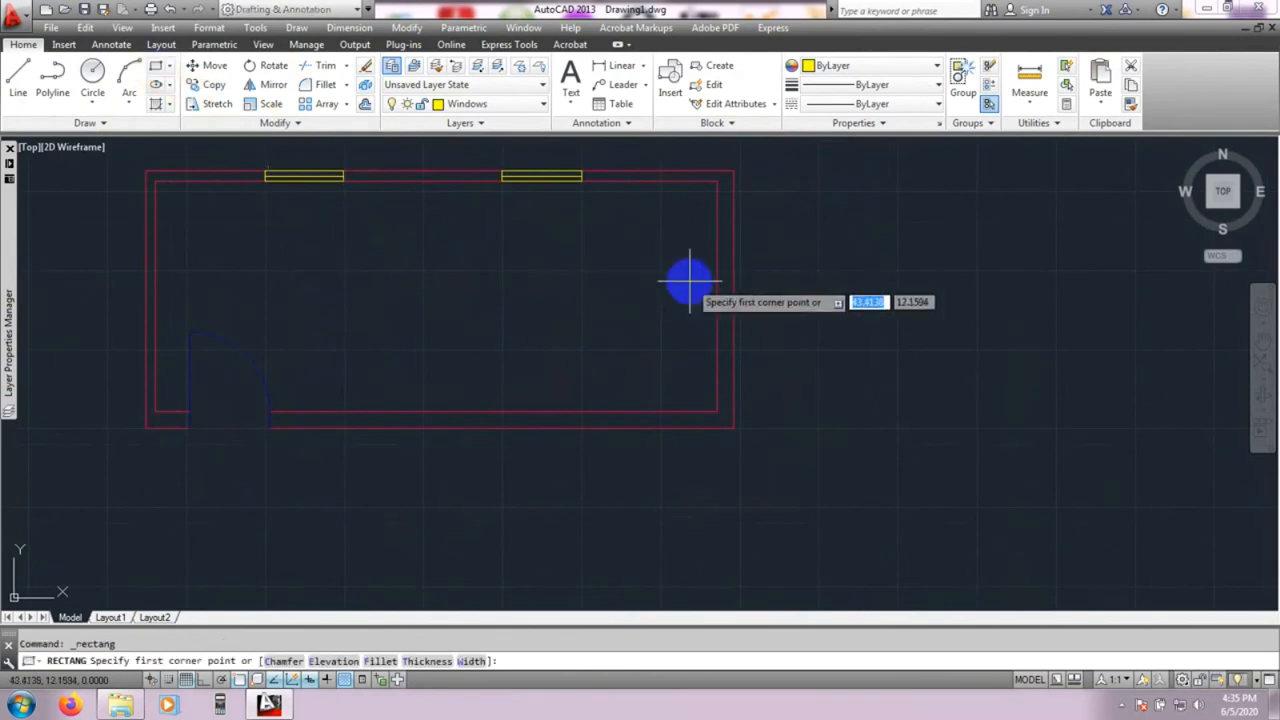
scroll(658, 270, up, 2)
click(730, 222)
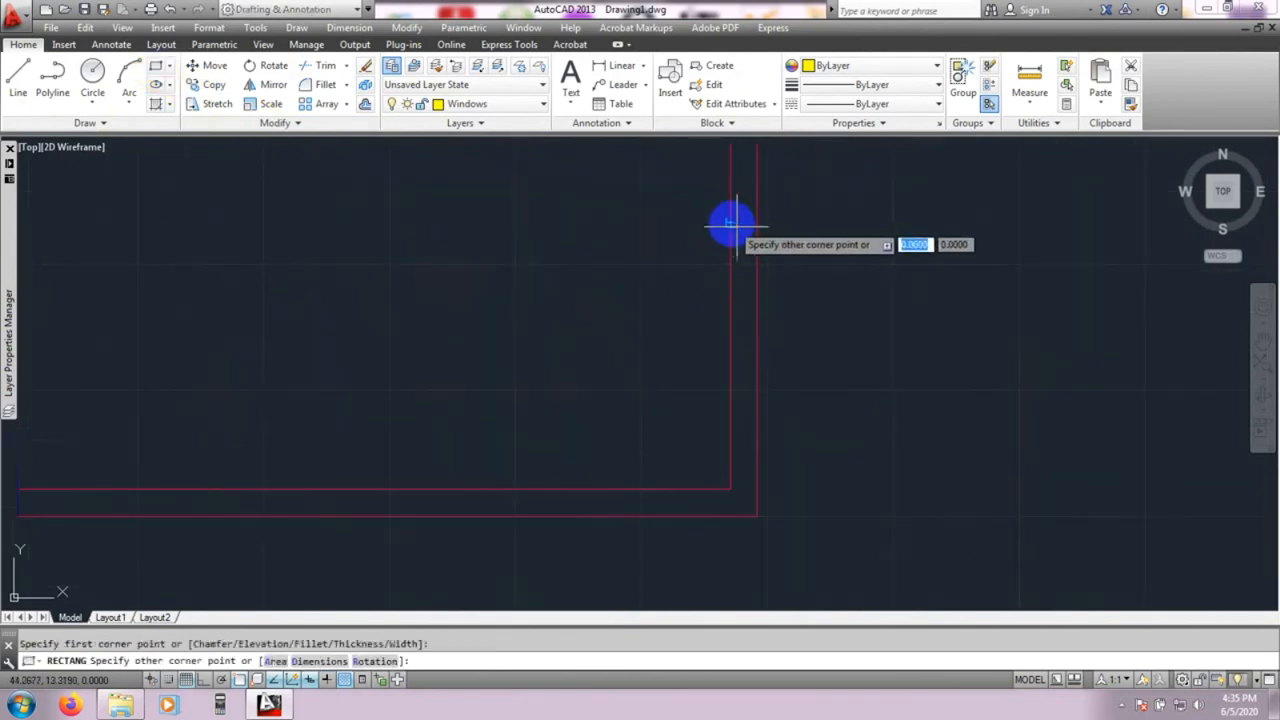
click(757, 329)
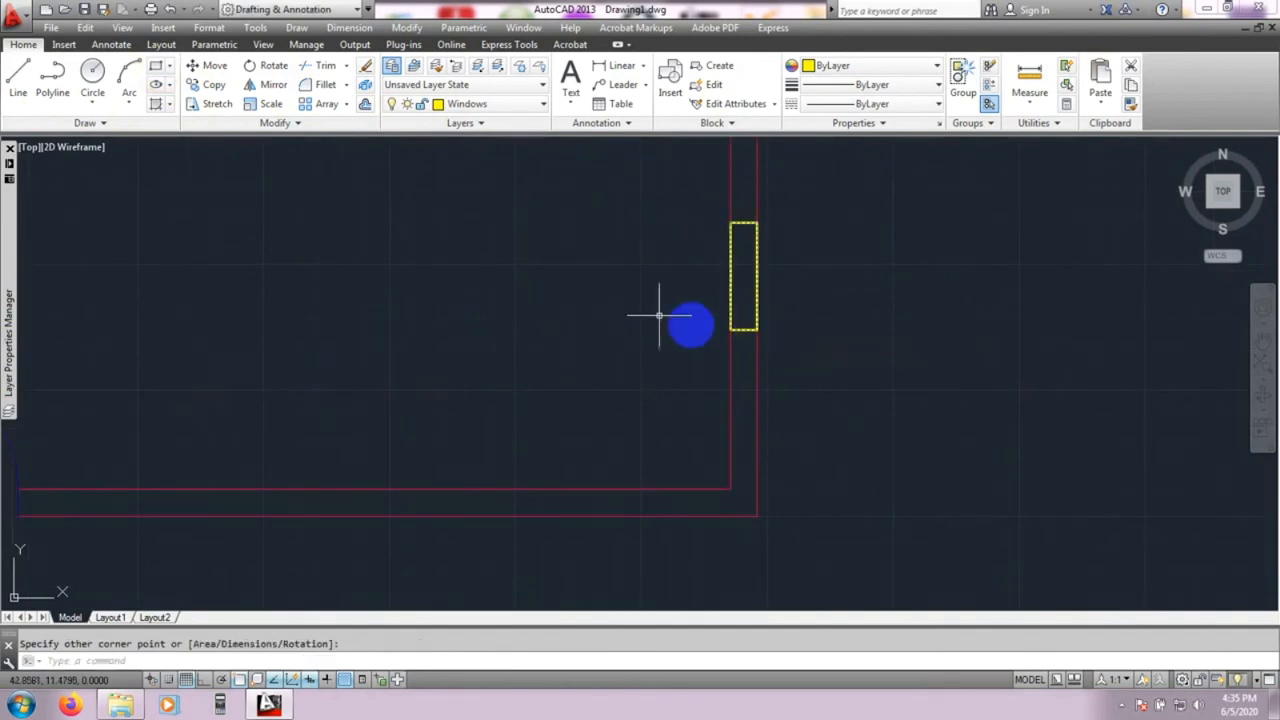
- Draw a vertical centre line through the right wall's window between the midpoints of its short sides
click(20, 78)
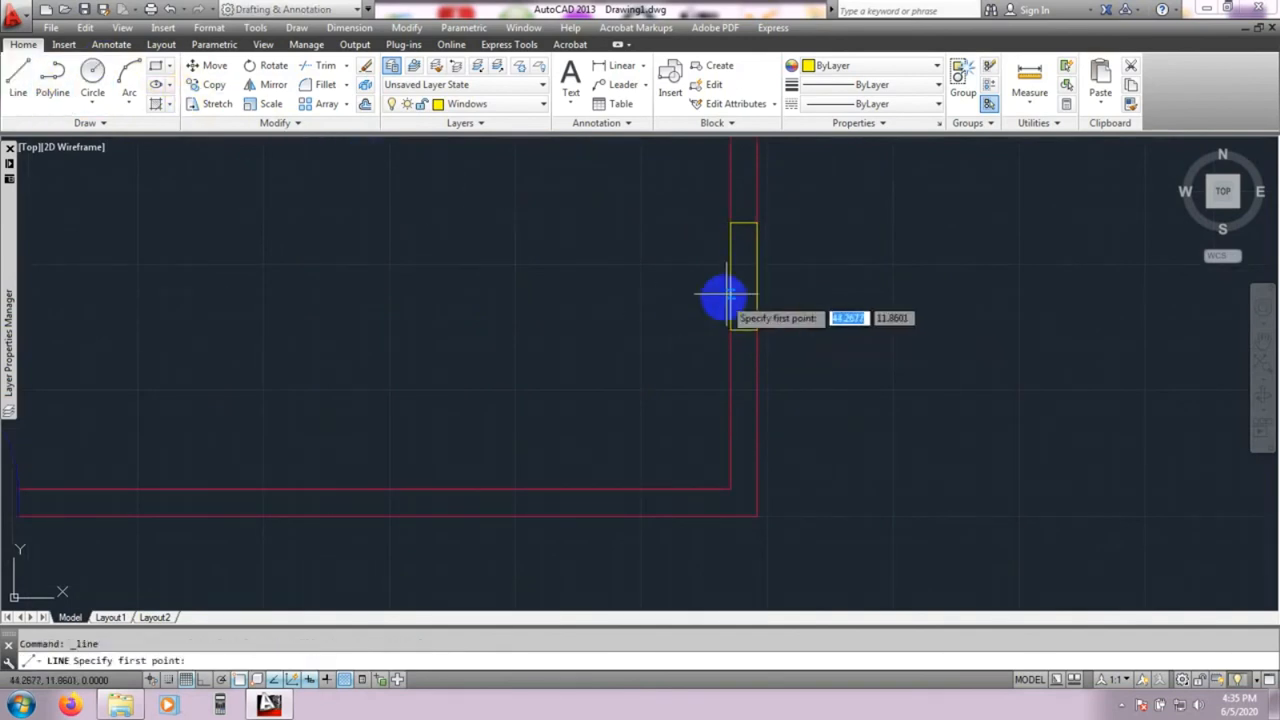
click(743, 224)
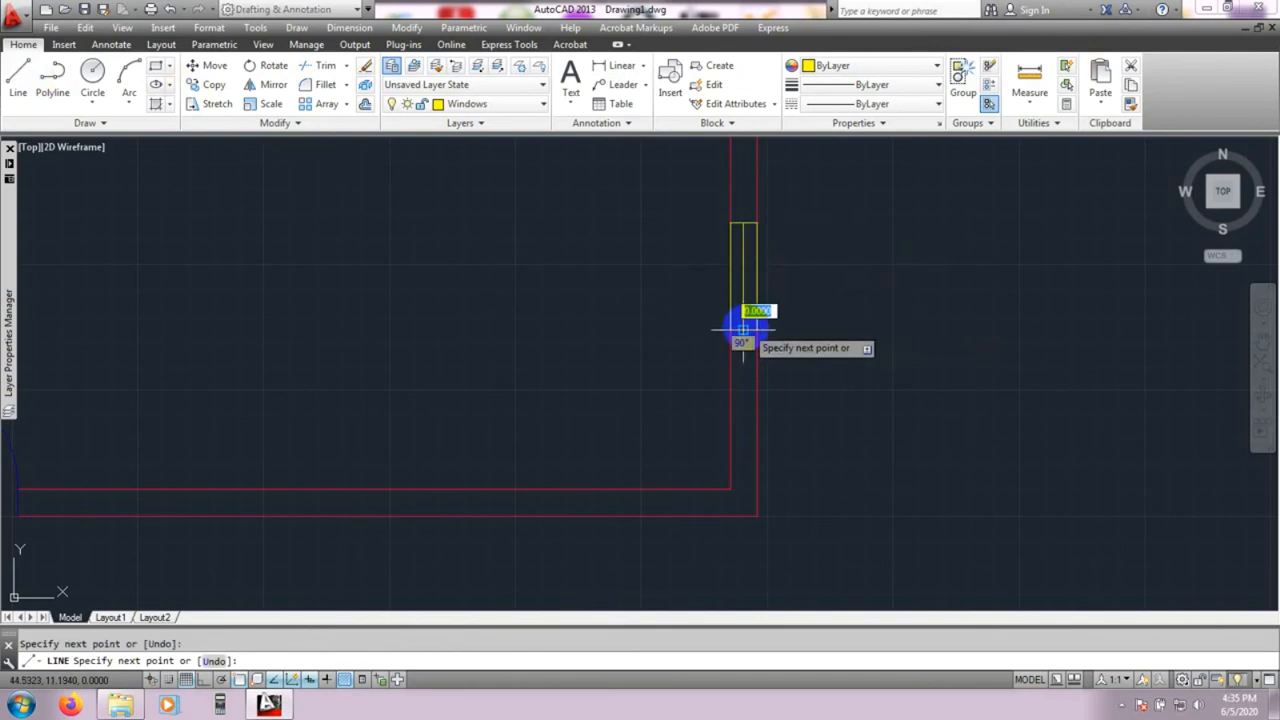
key(Escape)
scroll(809, 371, down, 5)
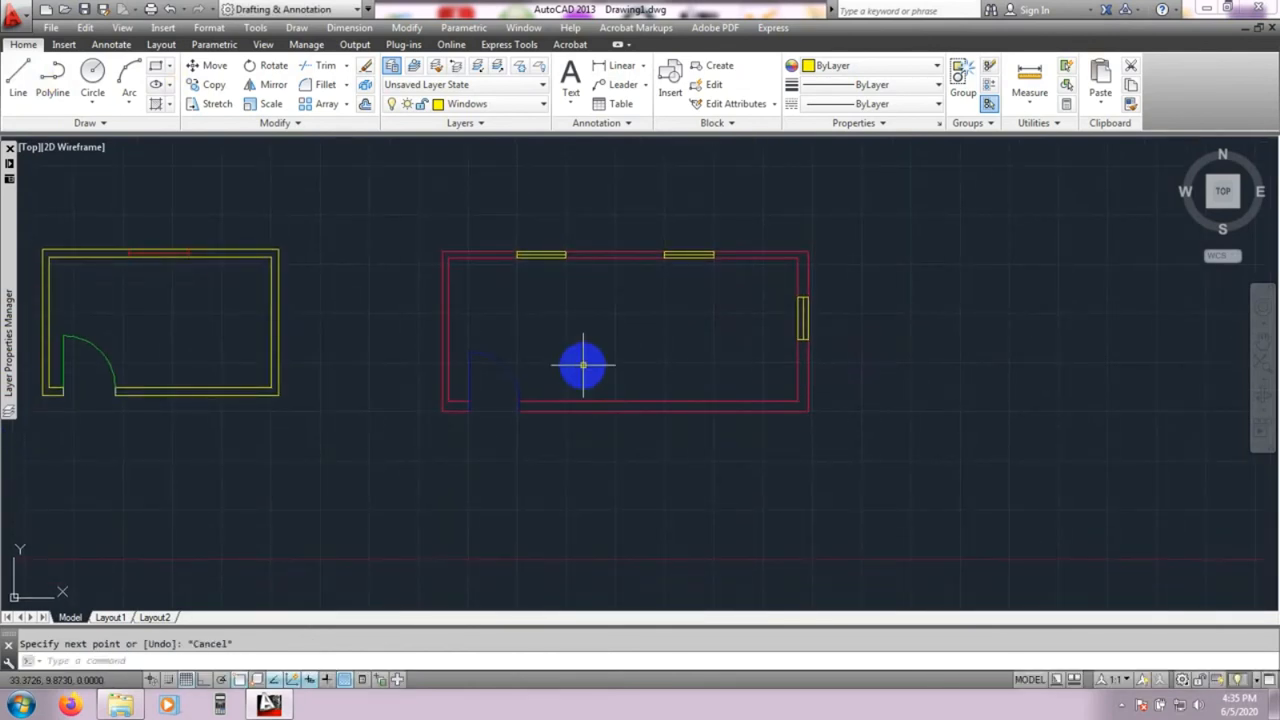
middle_drag(668, 515, 673, 510)
middle_drag(623, 356, 623, 356)
scroll(623, 356, up, 2)
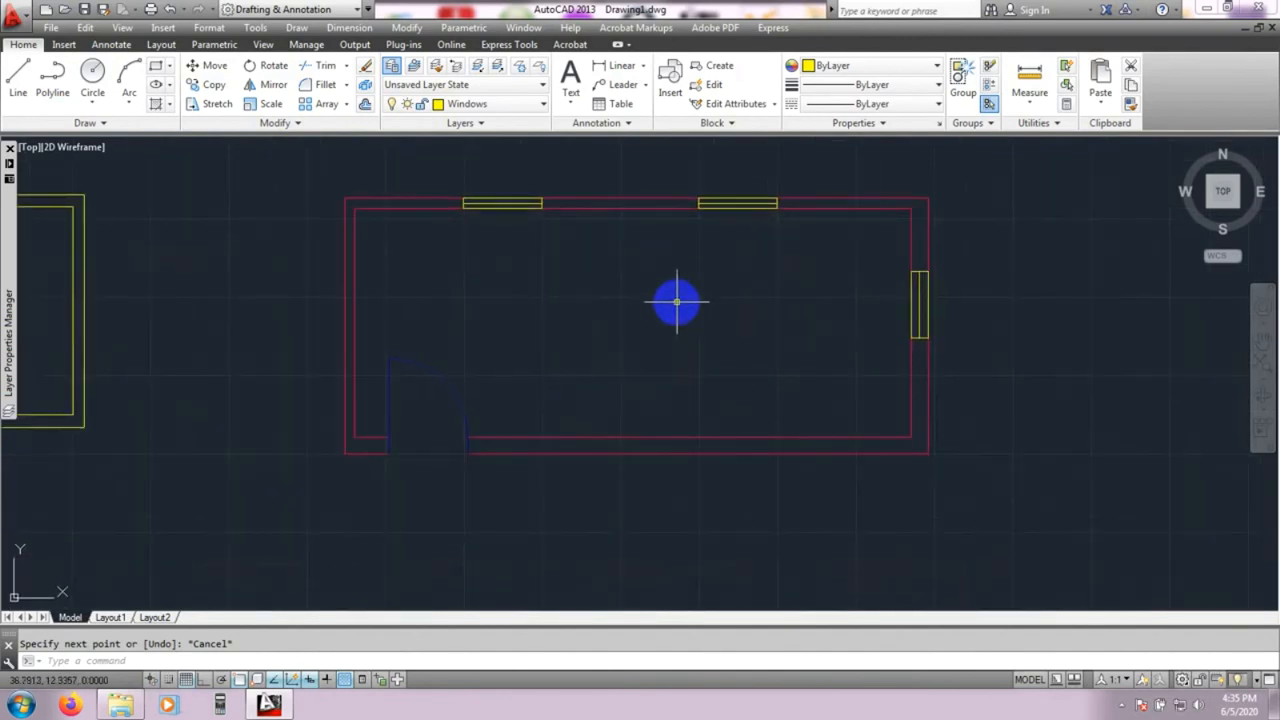
- Make Chair the current layer
scroll(678, 302, down, 2)
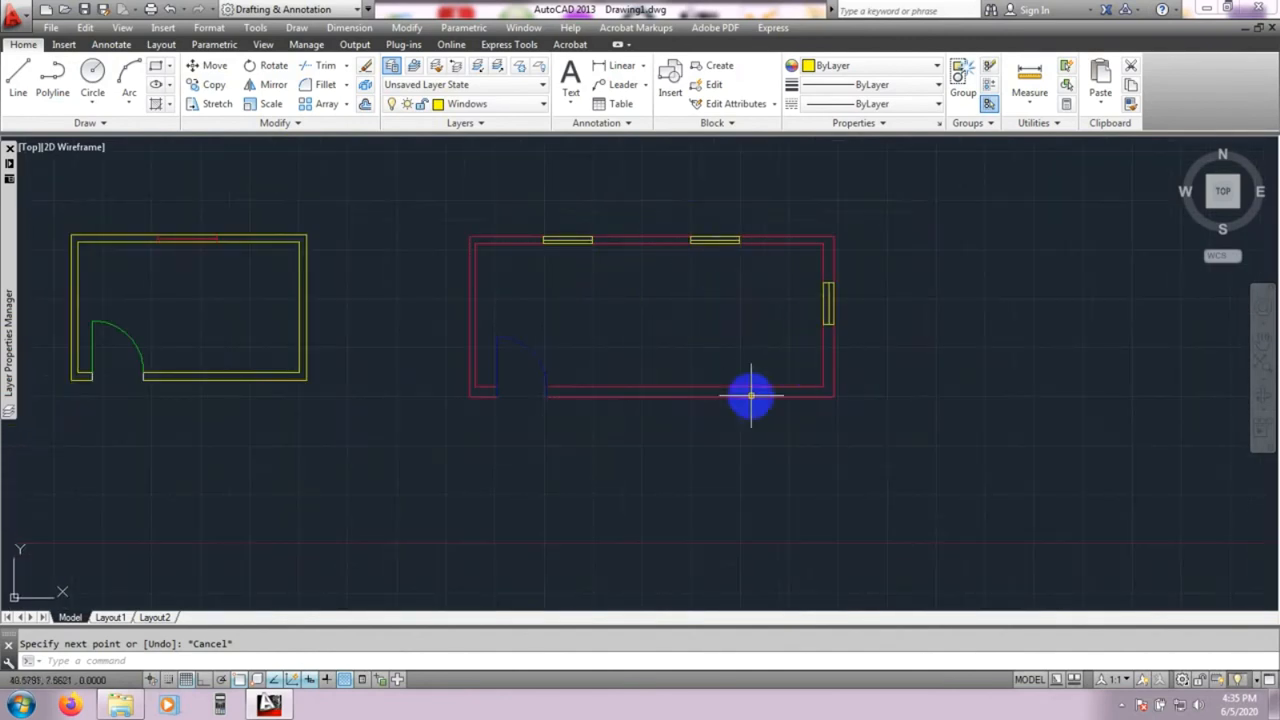
middle_drag(643, 361, 638, 347)
middle_drag(630, 290, 629, 311)
click(530, 105)
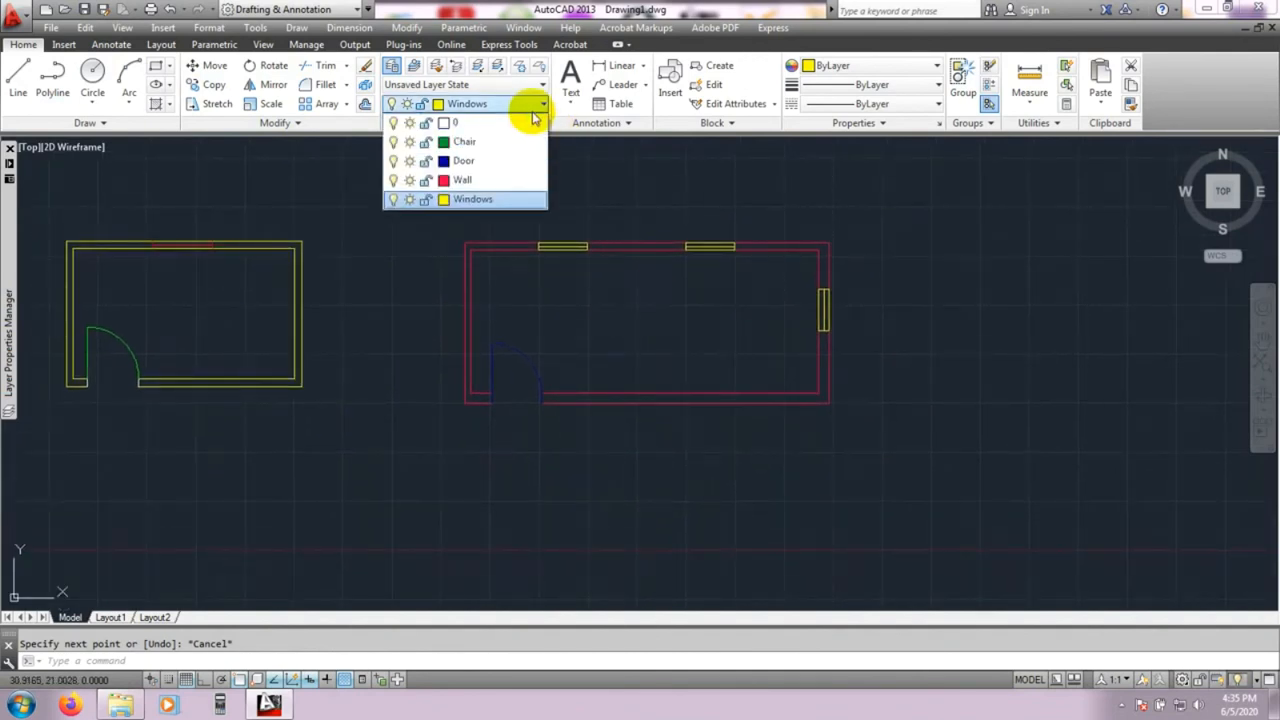
click(478, 145)
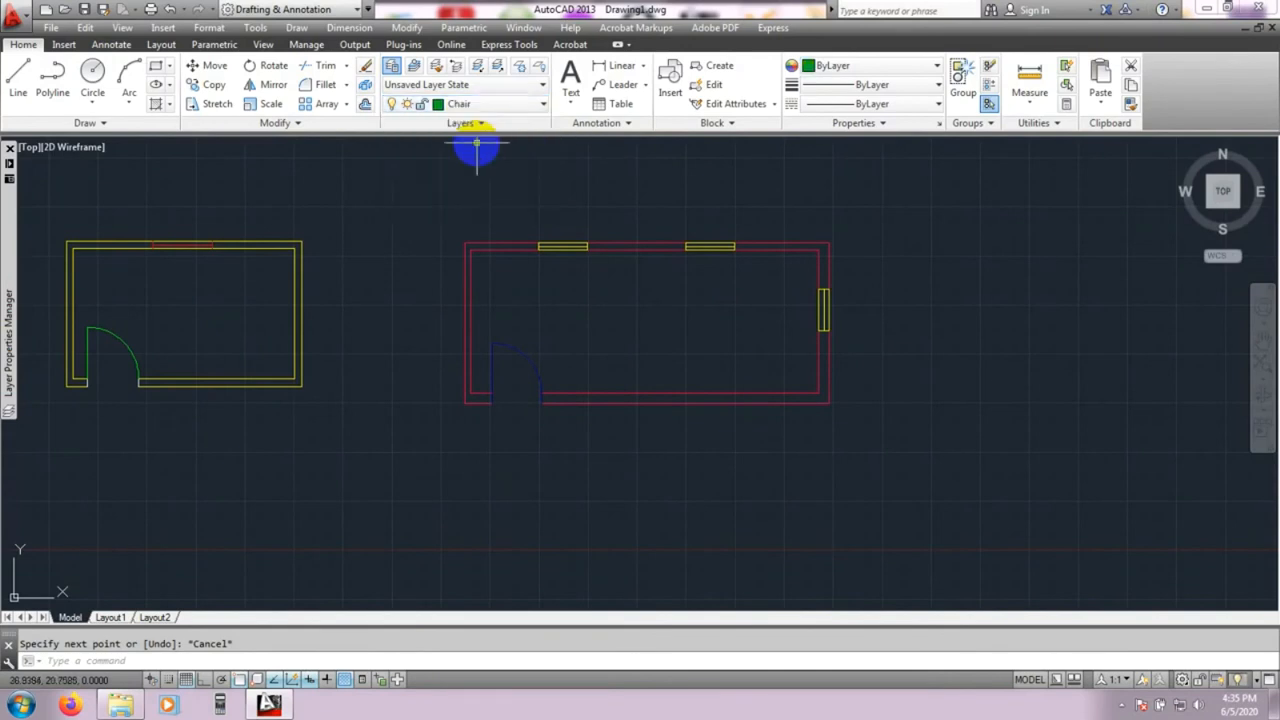
- Draw a small chair rectangle inside the red-walled room, to the right of the door
middle_drag(591, 337, 566, 321)
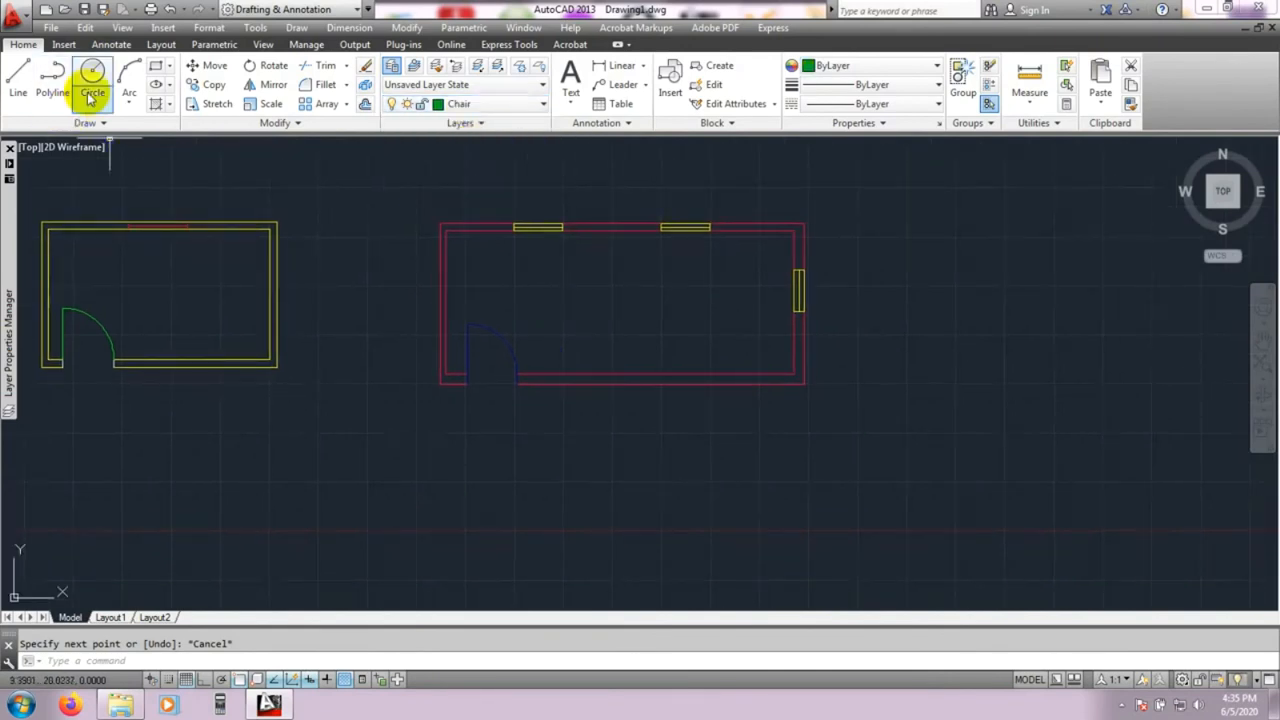
click(157, 68)
click(560, 284)
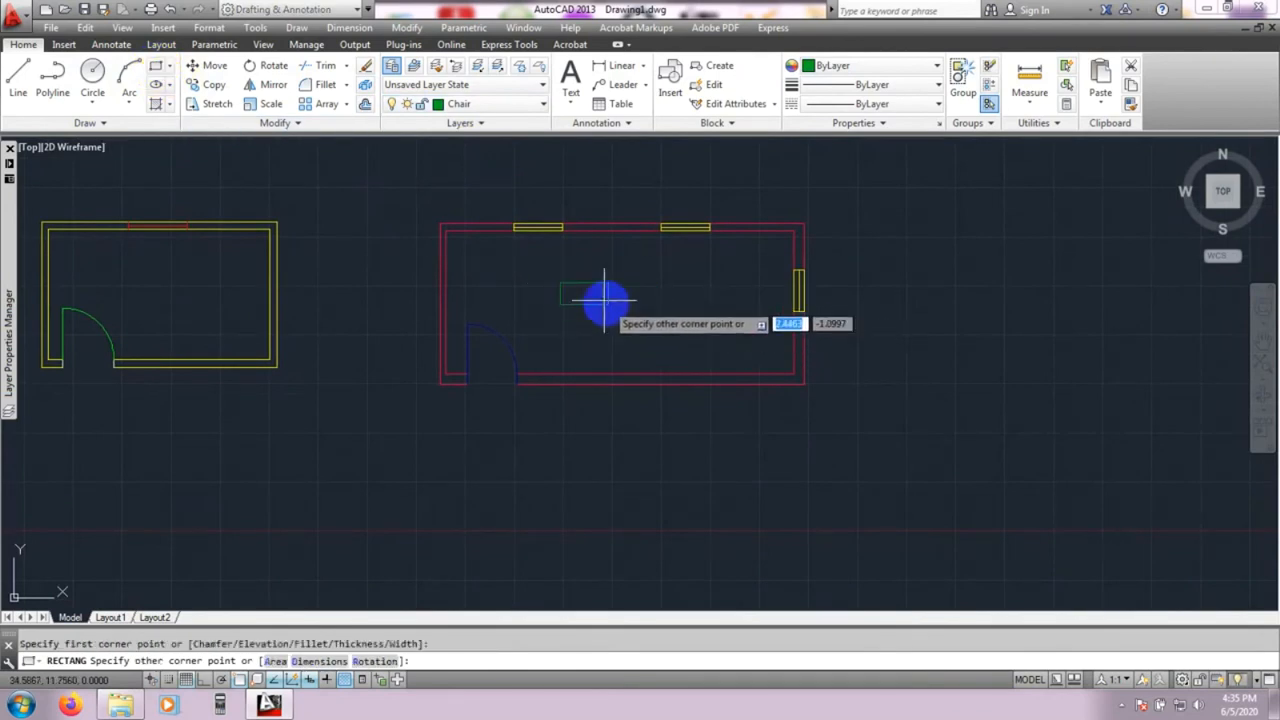
click(612, 318)
- Cut the chair rectangle and paste it into the lower right part of the red-walled room
click(591, 284)
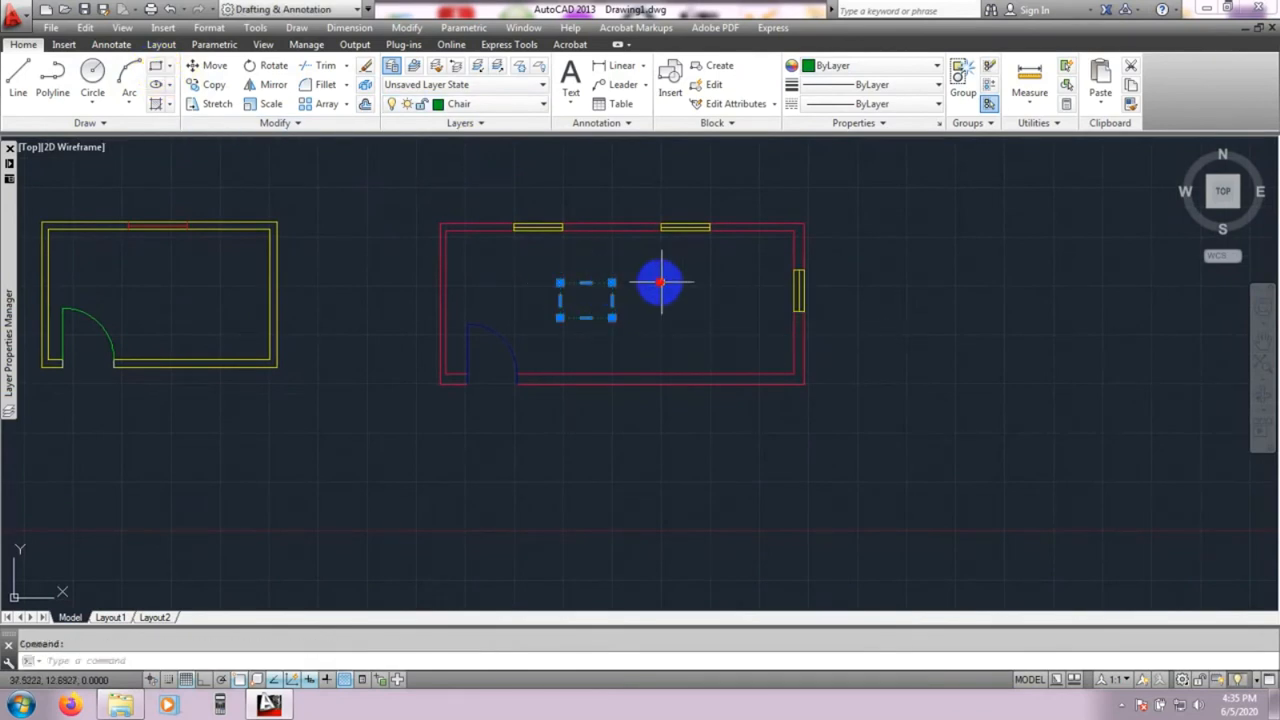
click(610, 318)
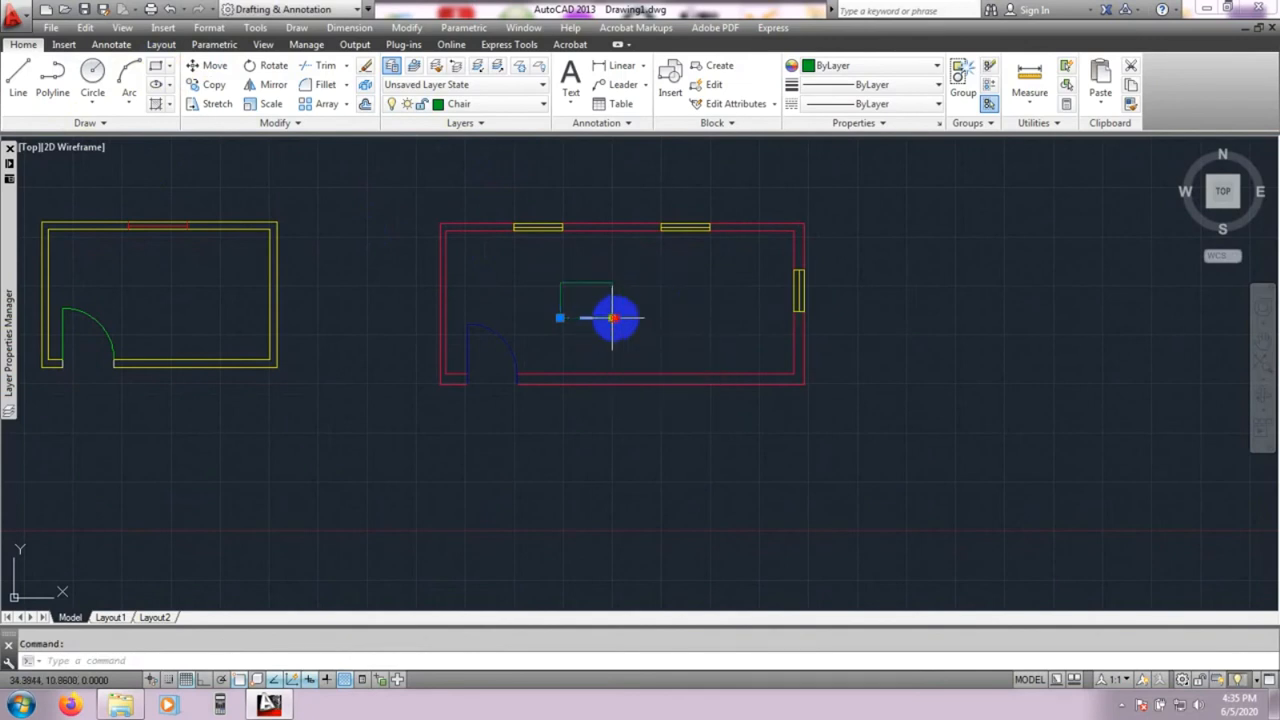
click(632, 266)
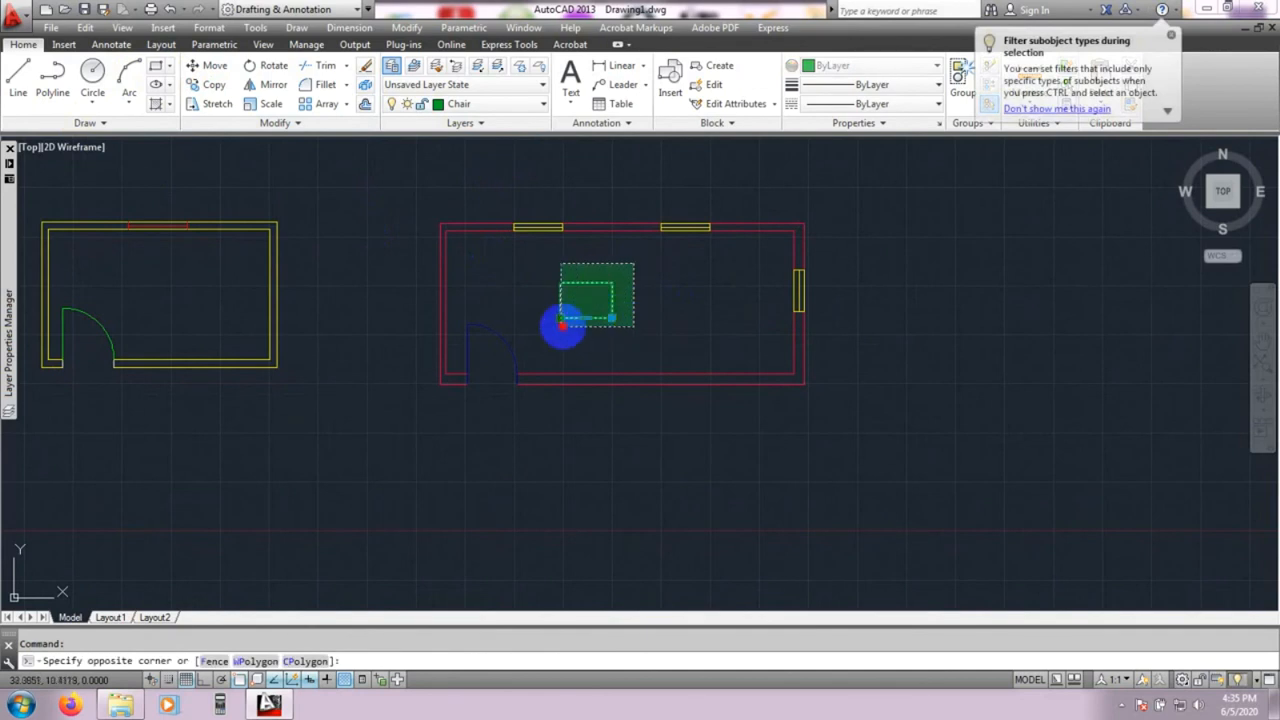
click(553, 330)
key(ctrl+x)
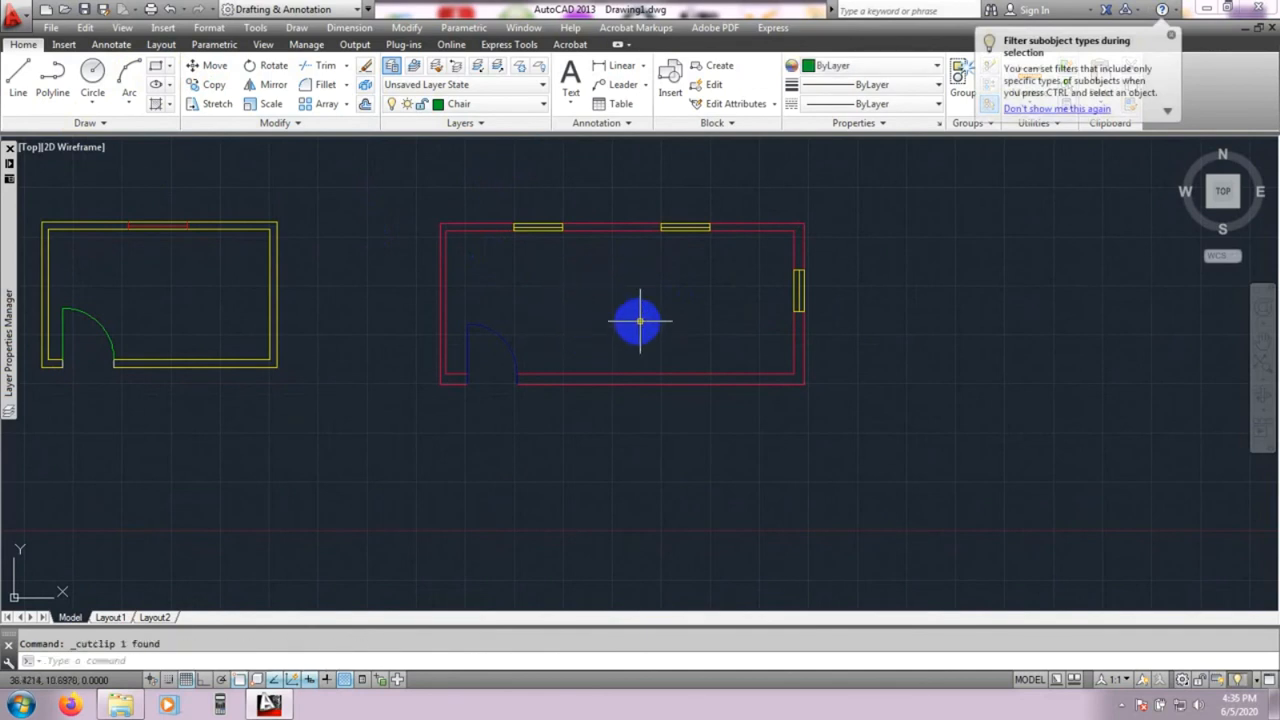
key(ctrl+v)
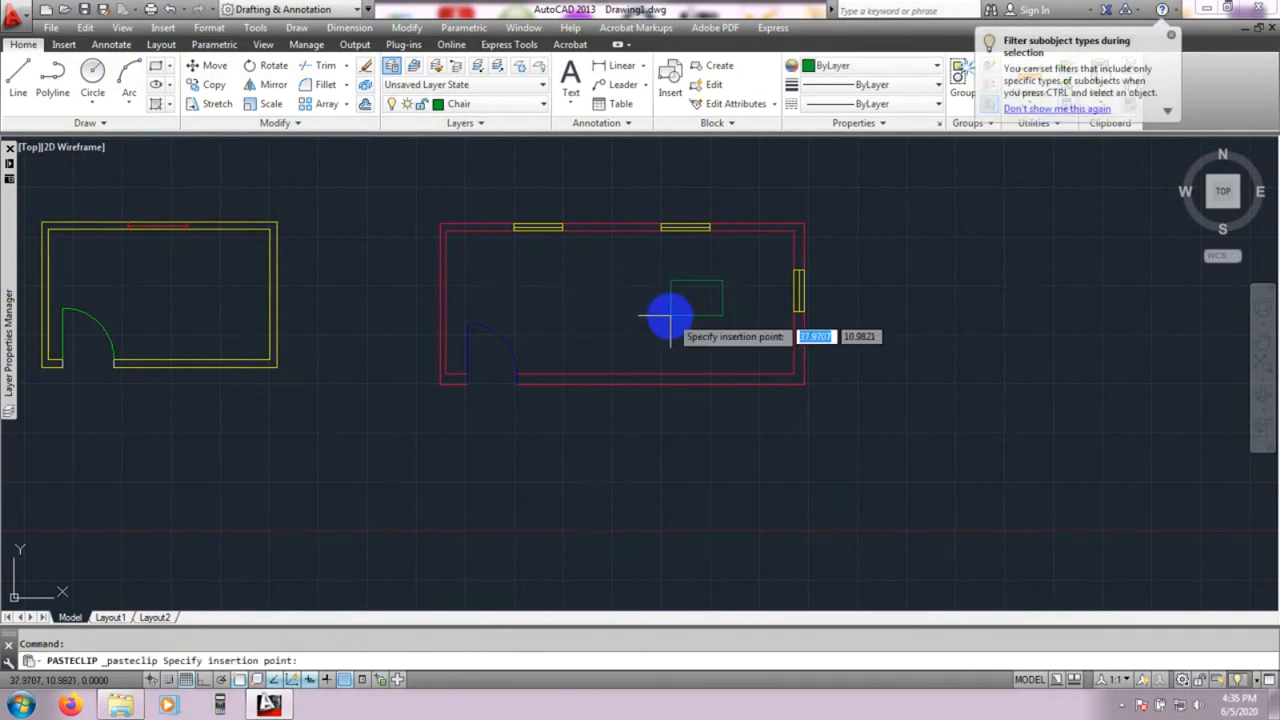
click(720, 348)
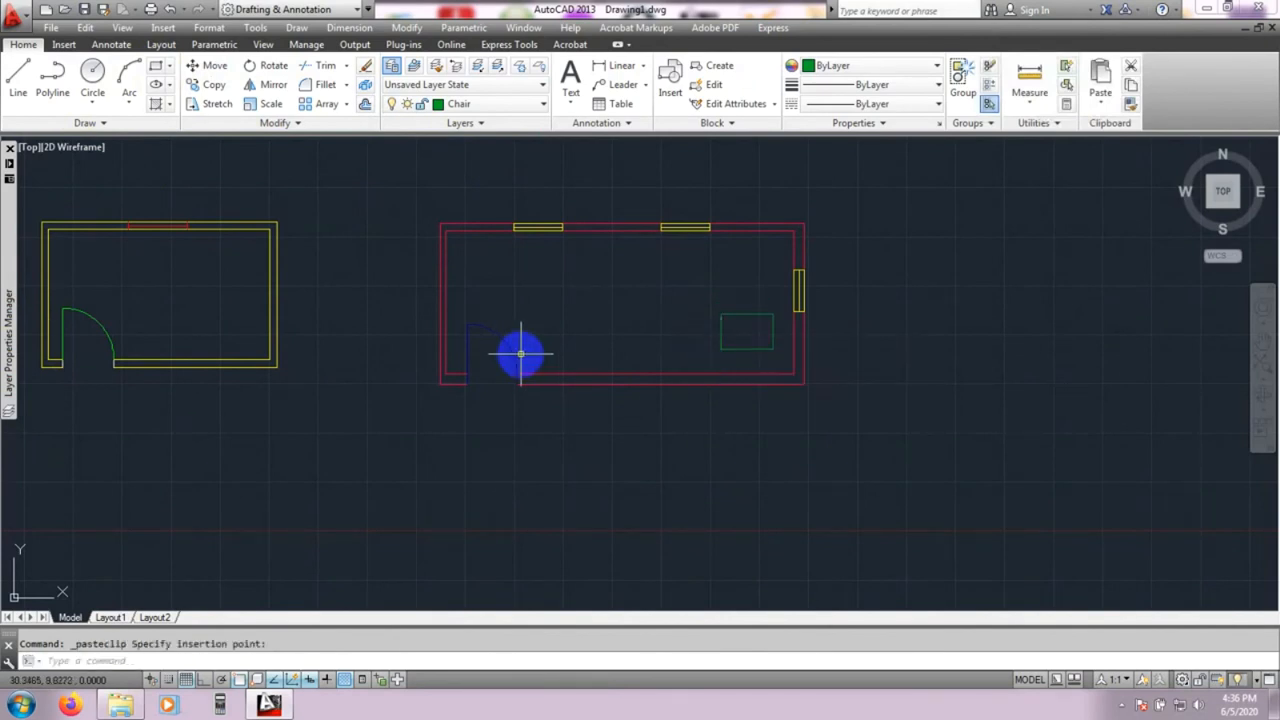
- Copy the chair rectangle to the clipboard and paste a duplicate just to its left in the same row
click(702, 289)
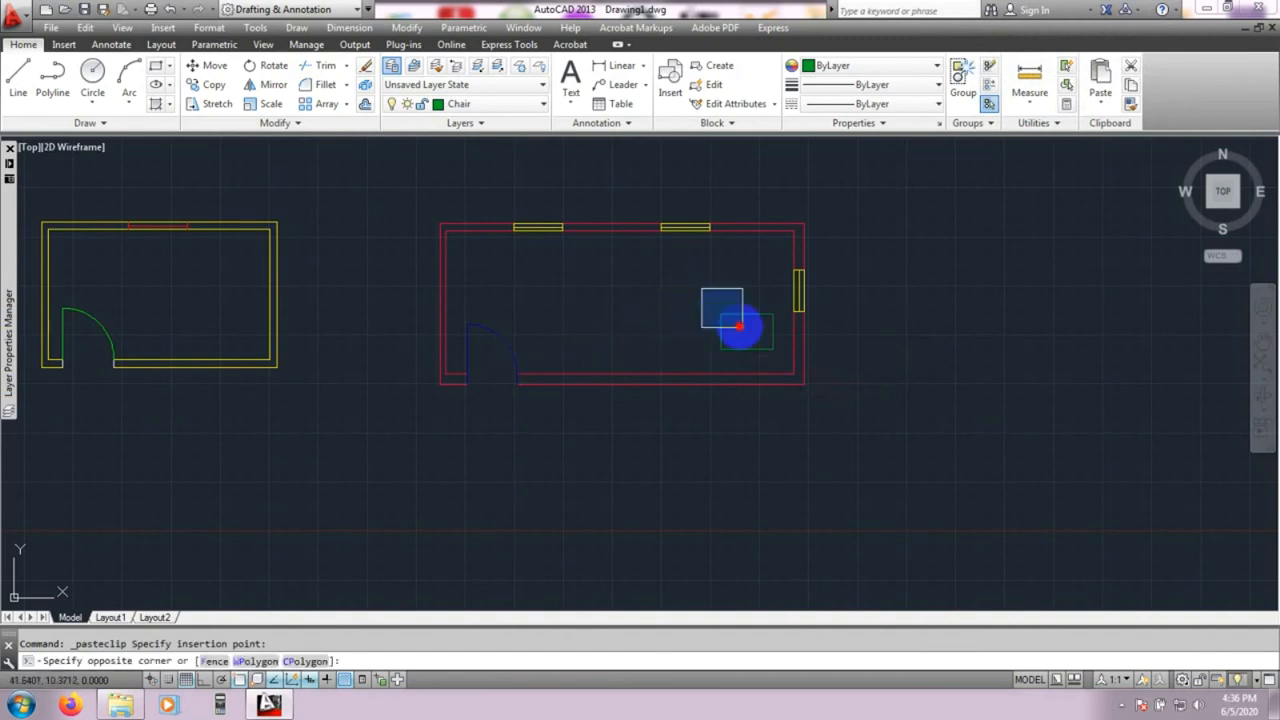
click(782, 358)
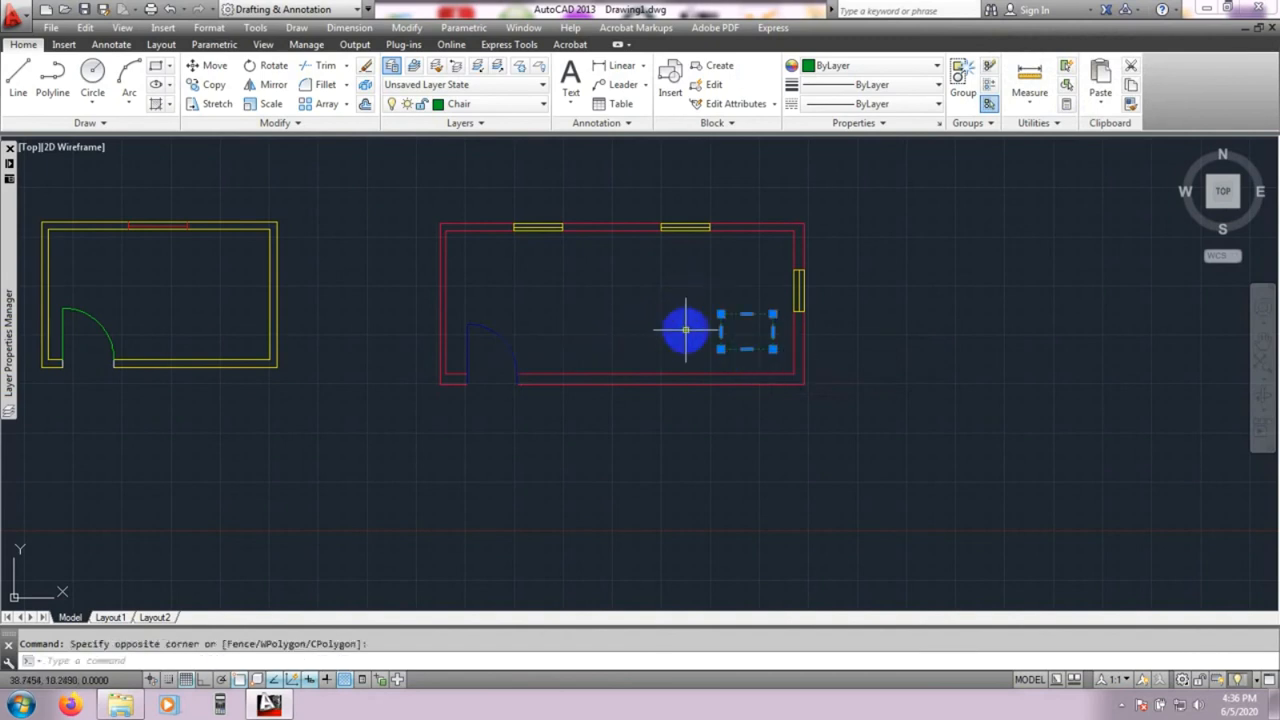
key(ctrl+c)
key(ctrl+c)
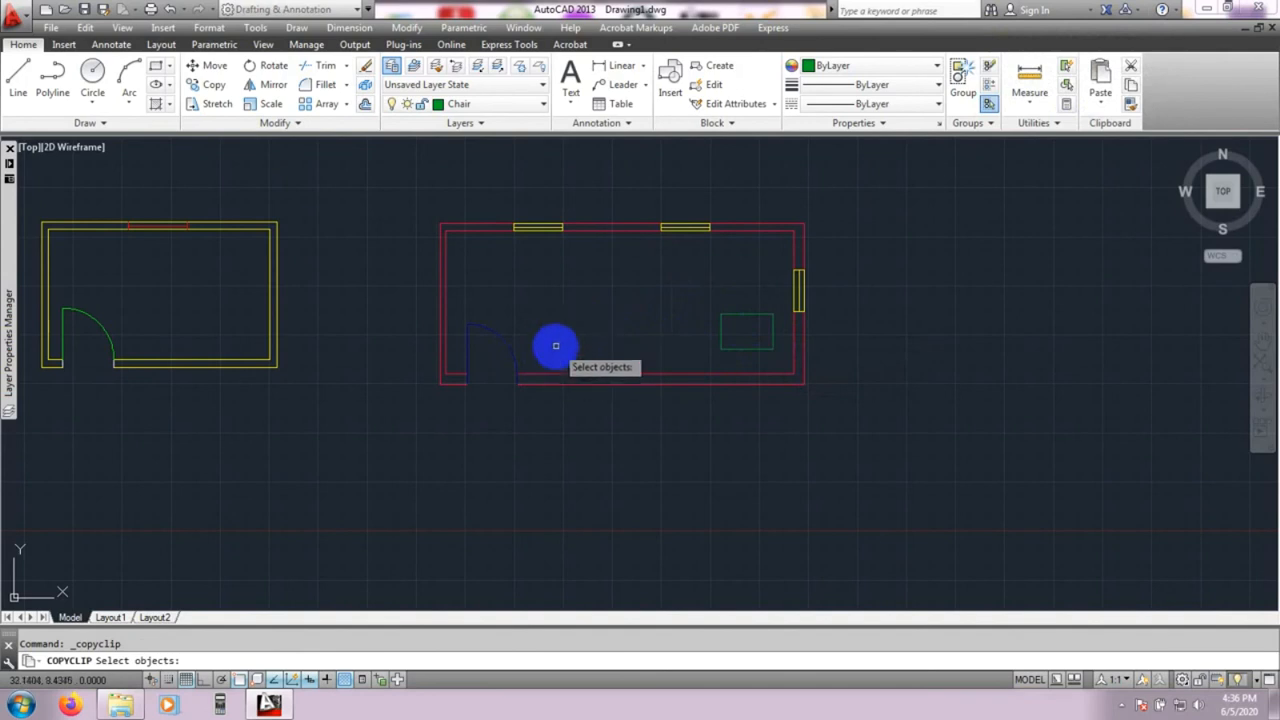
key(Escape)
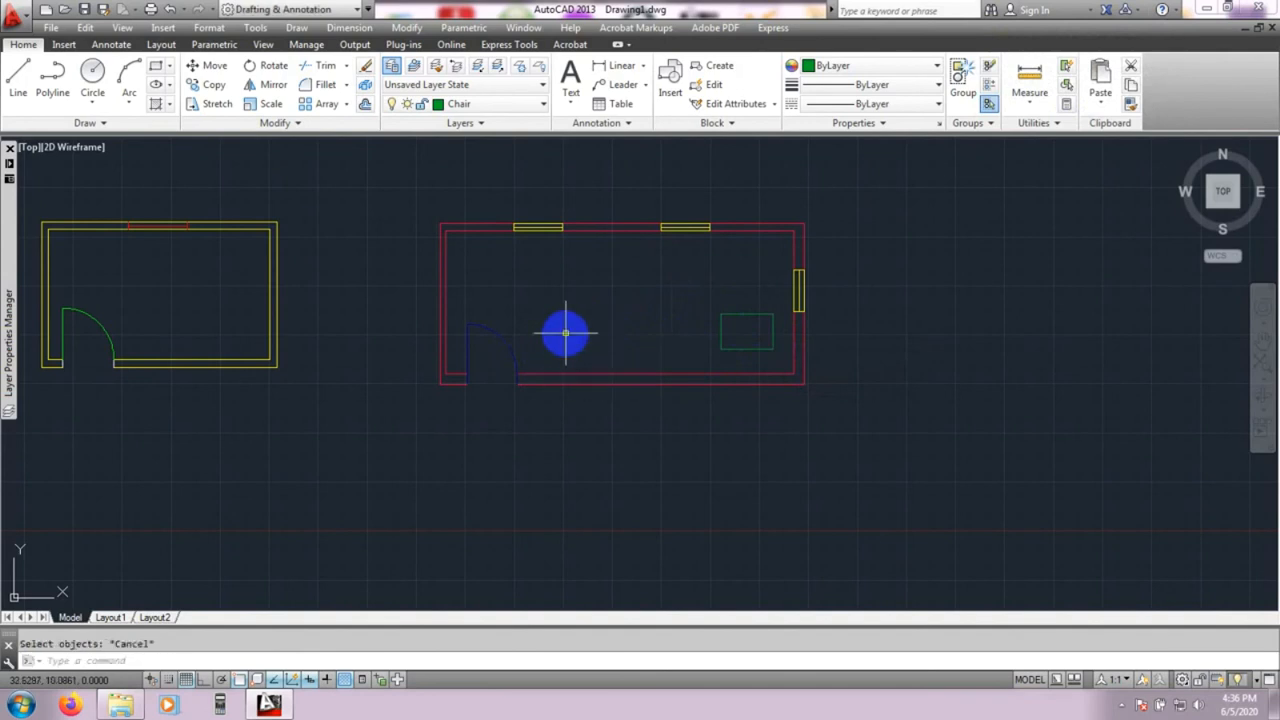
key(ctrl+v)
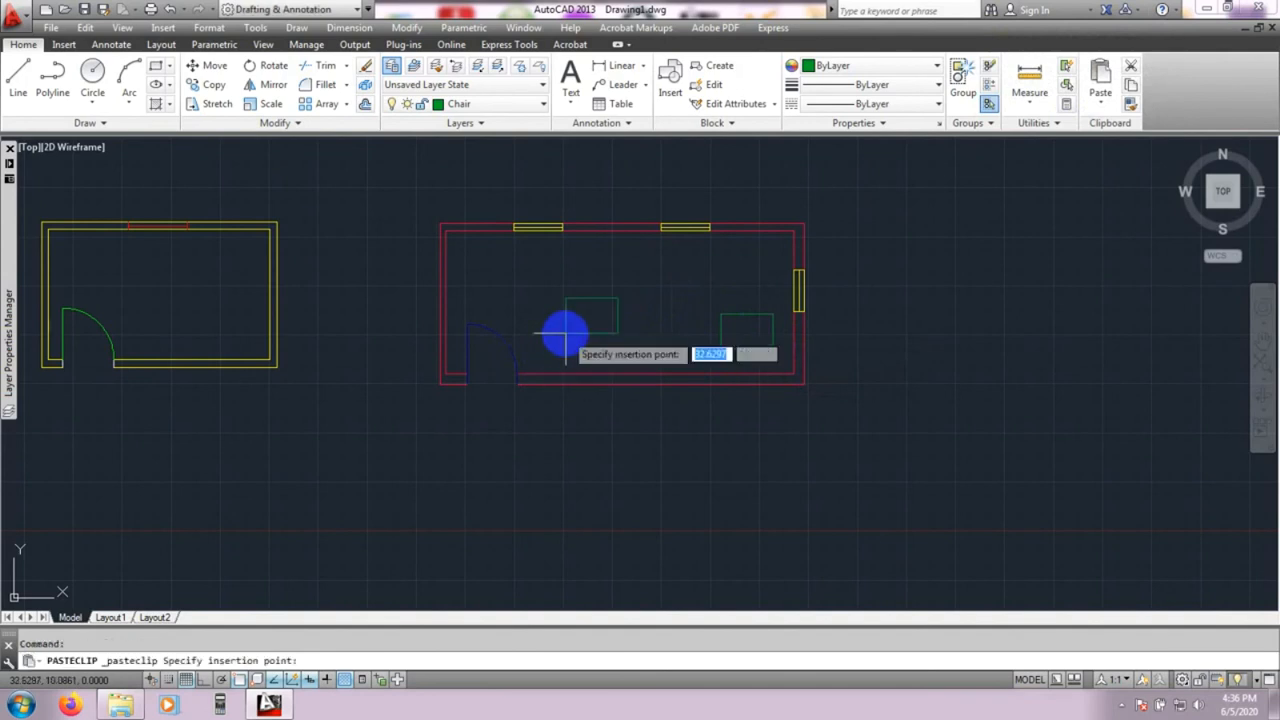
click(637, 350)
- Paste two more chair rectangles above the existing pair to form a two-by-two arrangement
key(ctrl+v)
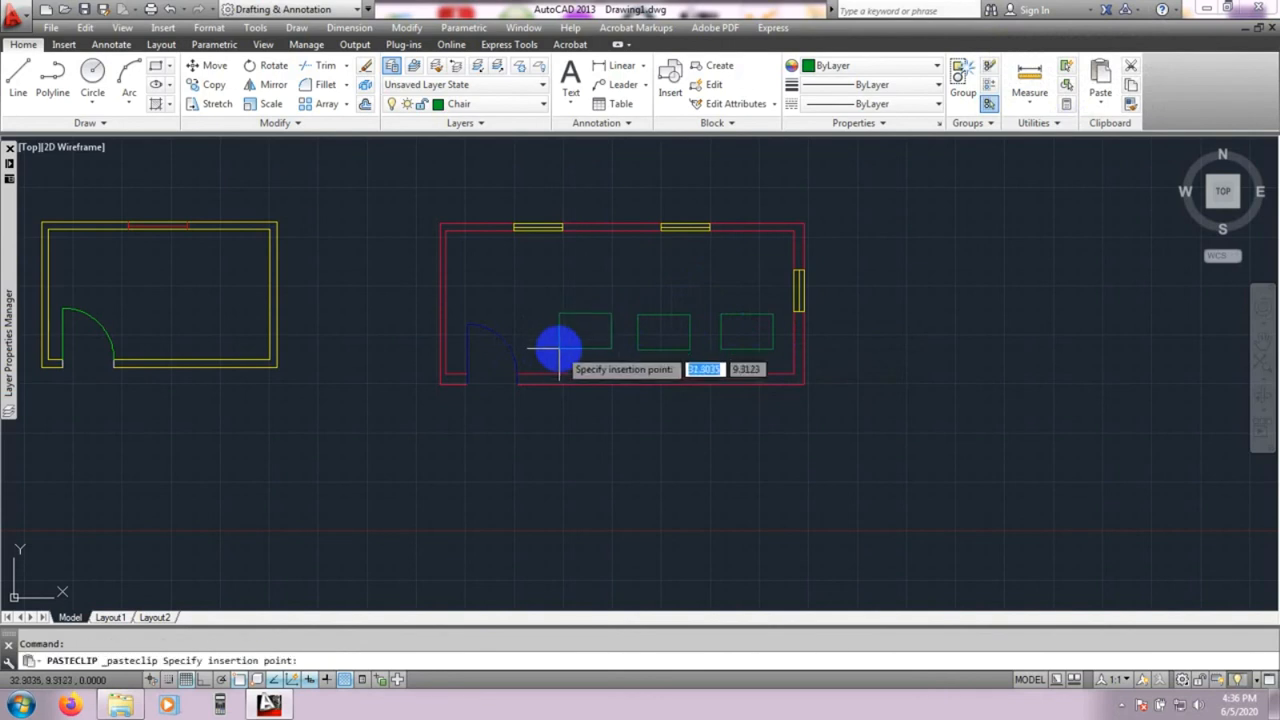
click(635, 292)
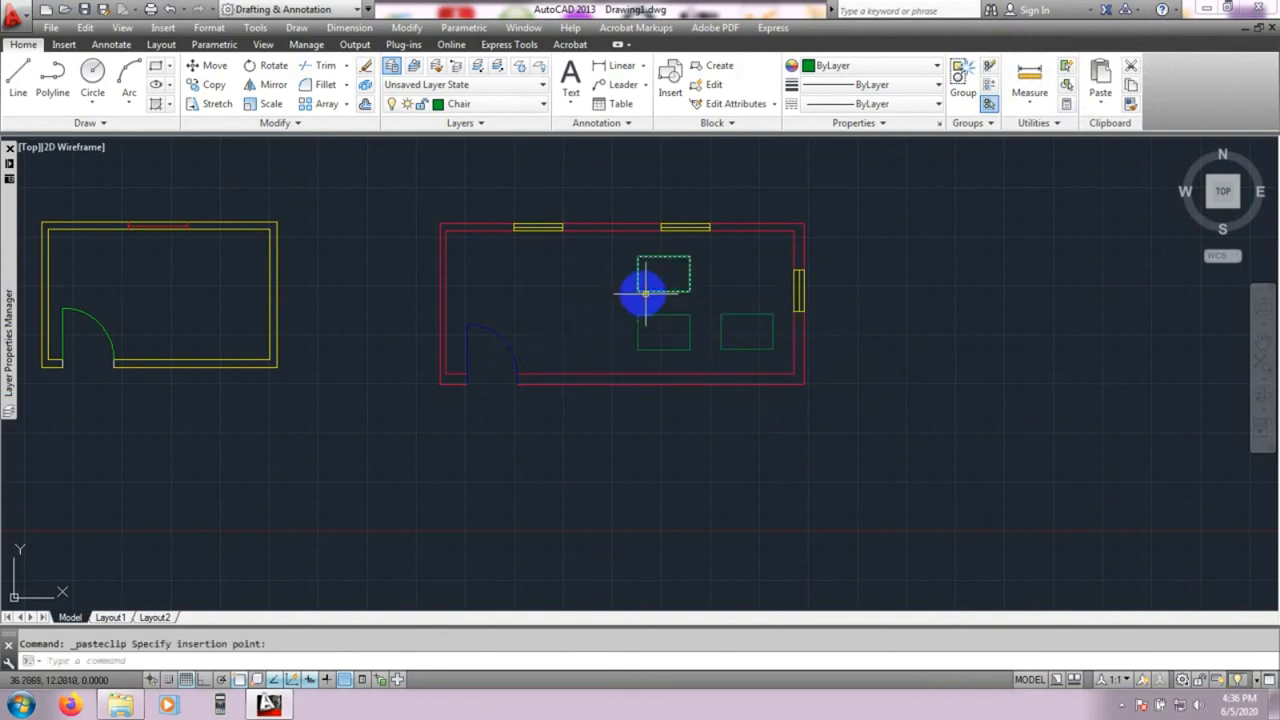
key(ctrl+v)
click(721, 288)
mouse_move(926, 425)
middle_down()
mouse_move(914, 417)
mouse_move(928, 423)
middle_up()
middle_drag(815, 449, 829, 456)
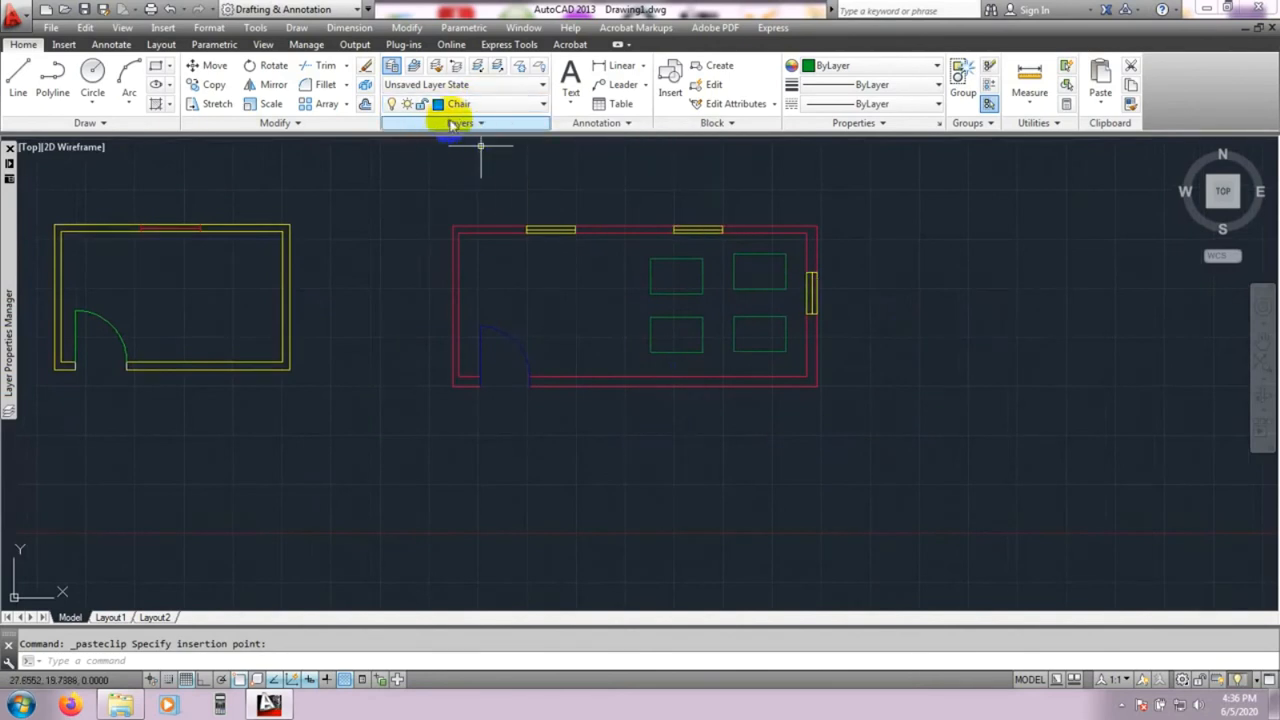
click(494, 106)
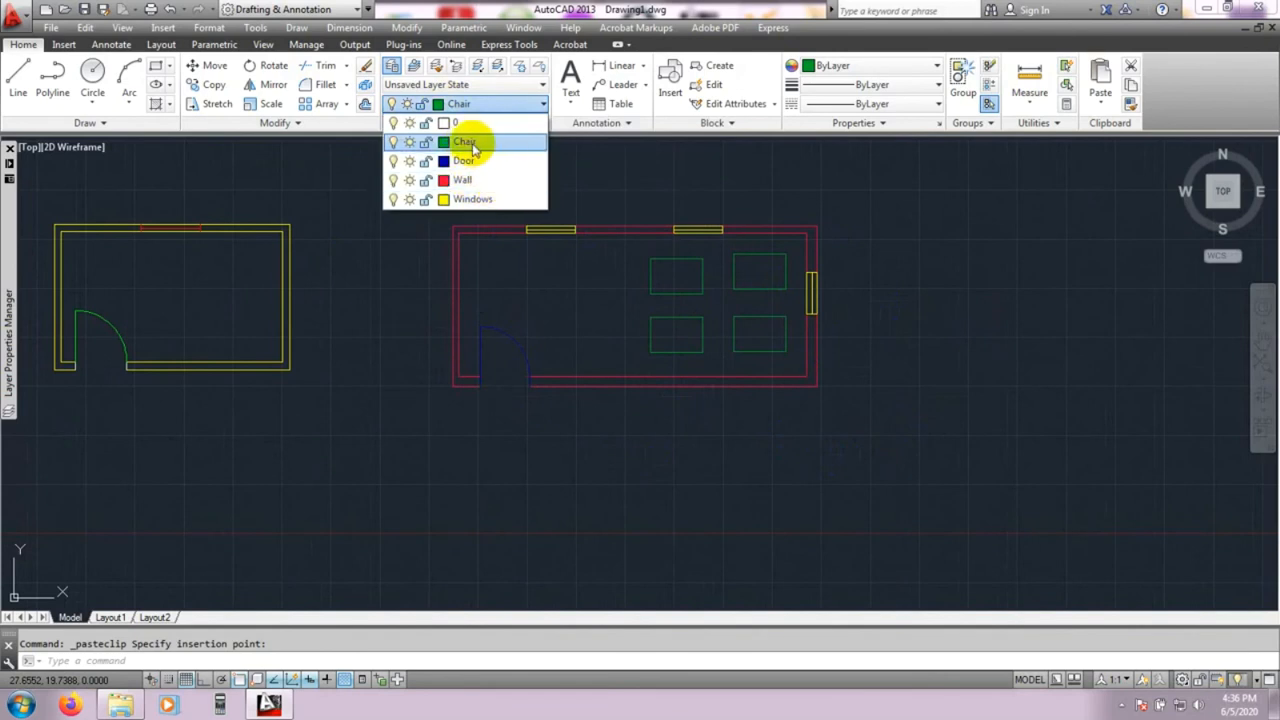
click(684, 212)
click(688, 192)
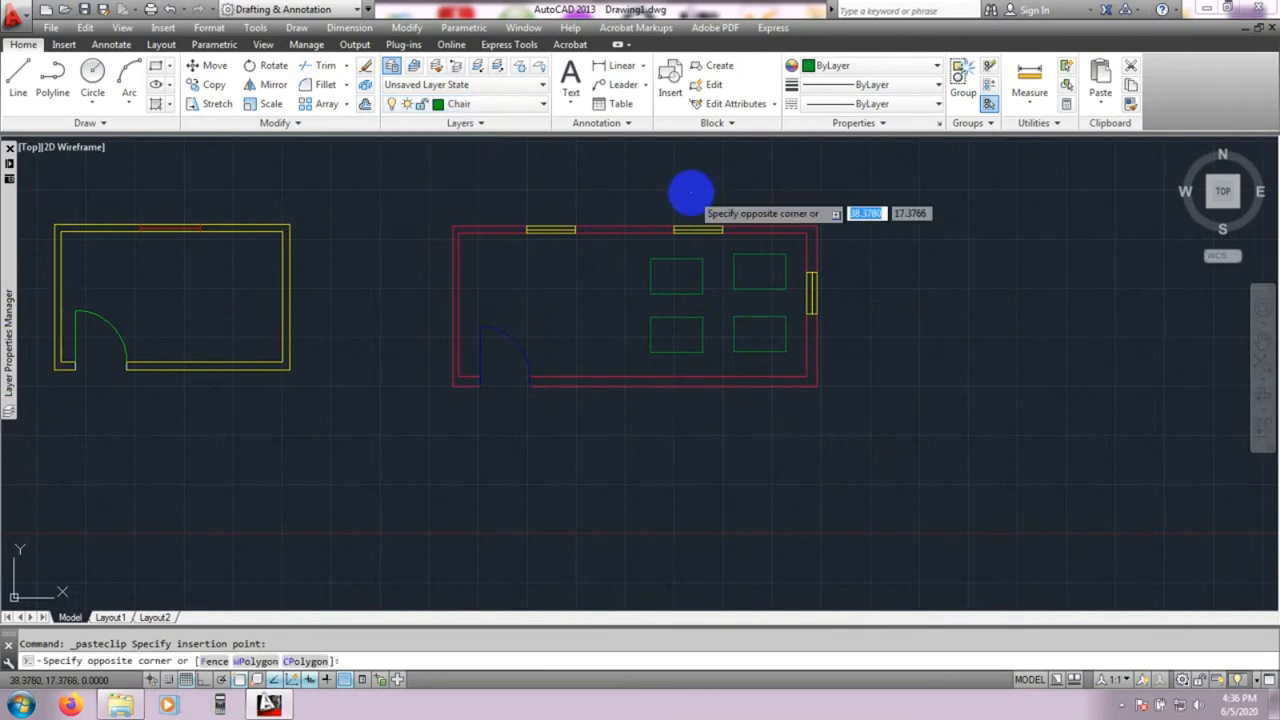
key(Escape)
middle_drag(692, 193, 680, 196)
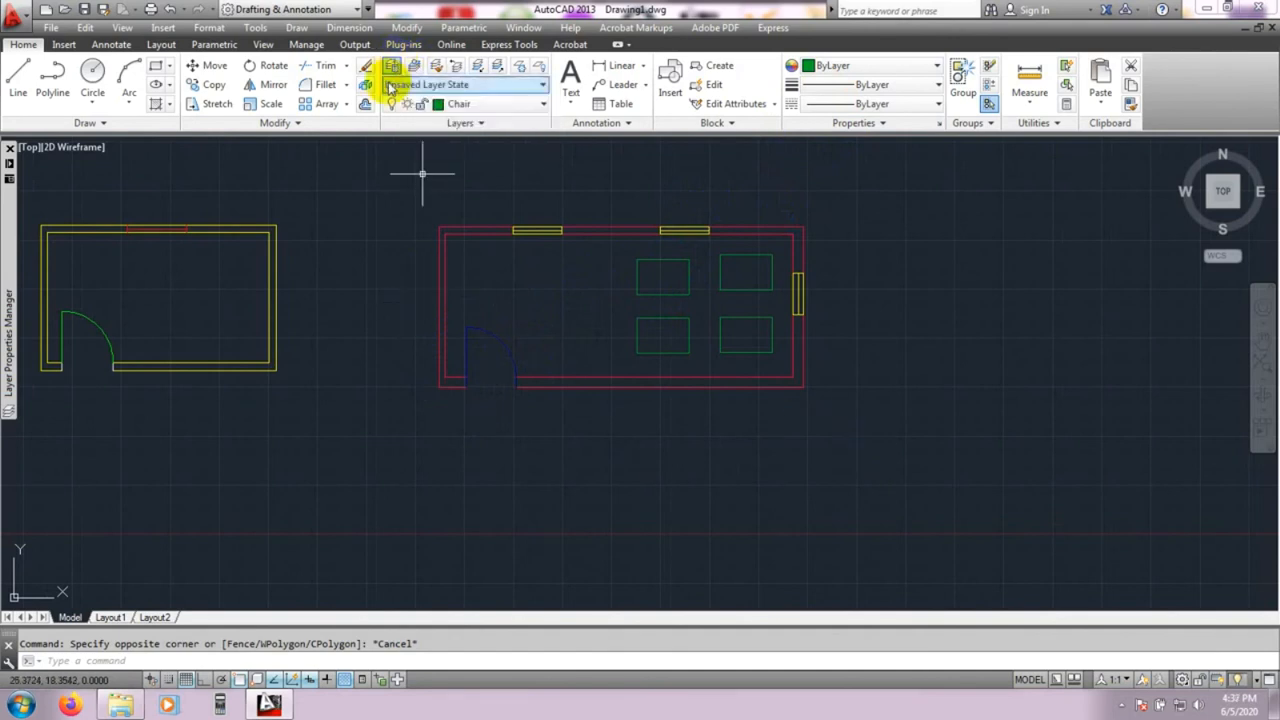
mouse_move(9, 174)
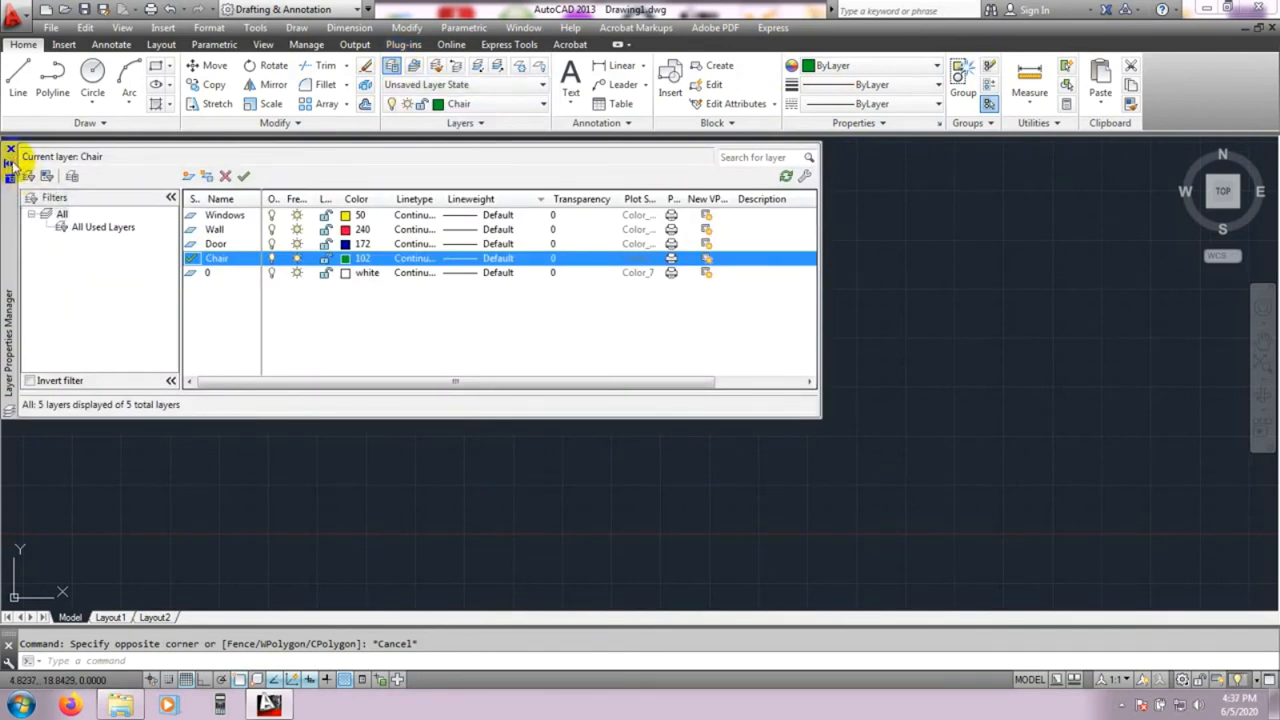
click(10, 164)
mouse_move(9, 168)
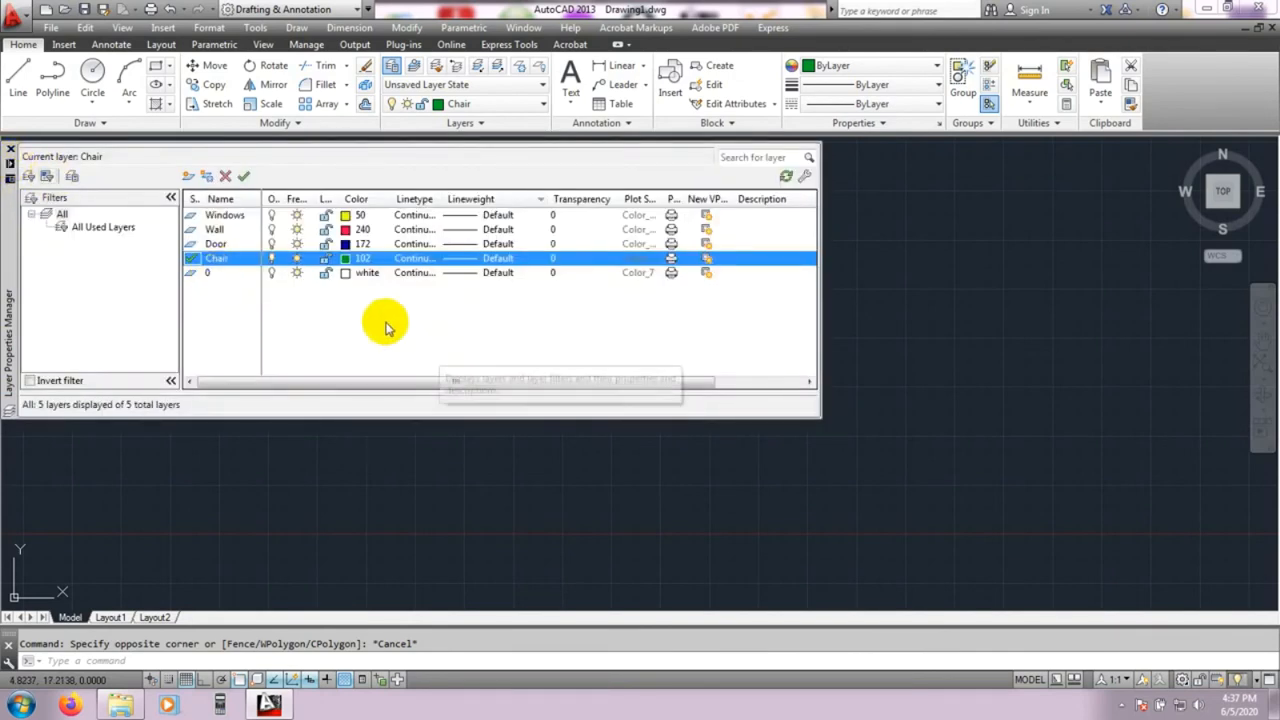
click(350, 244)
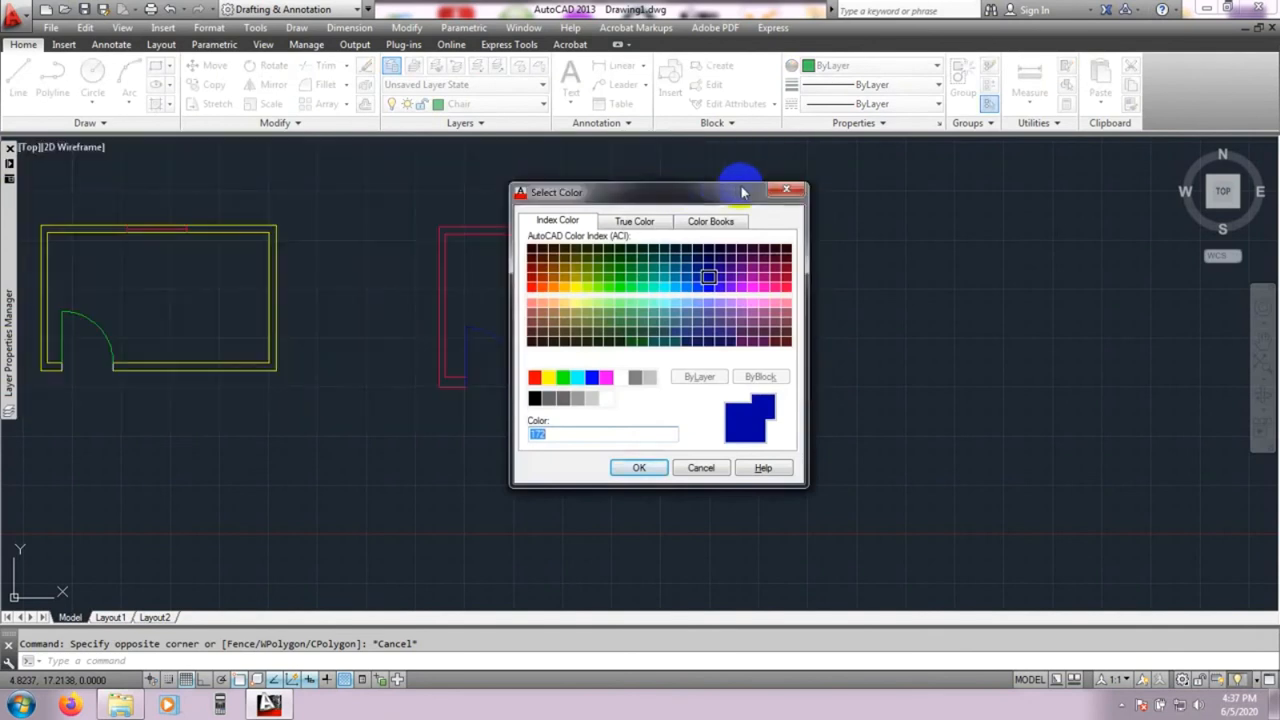
click(785, 191)
- Change the Door layer's color to white in the layer properties and collapse the layer palette
mouse_move(9, 168)
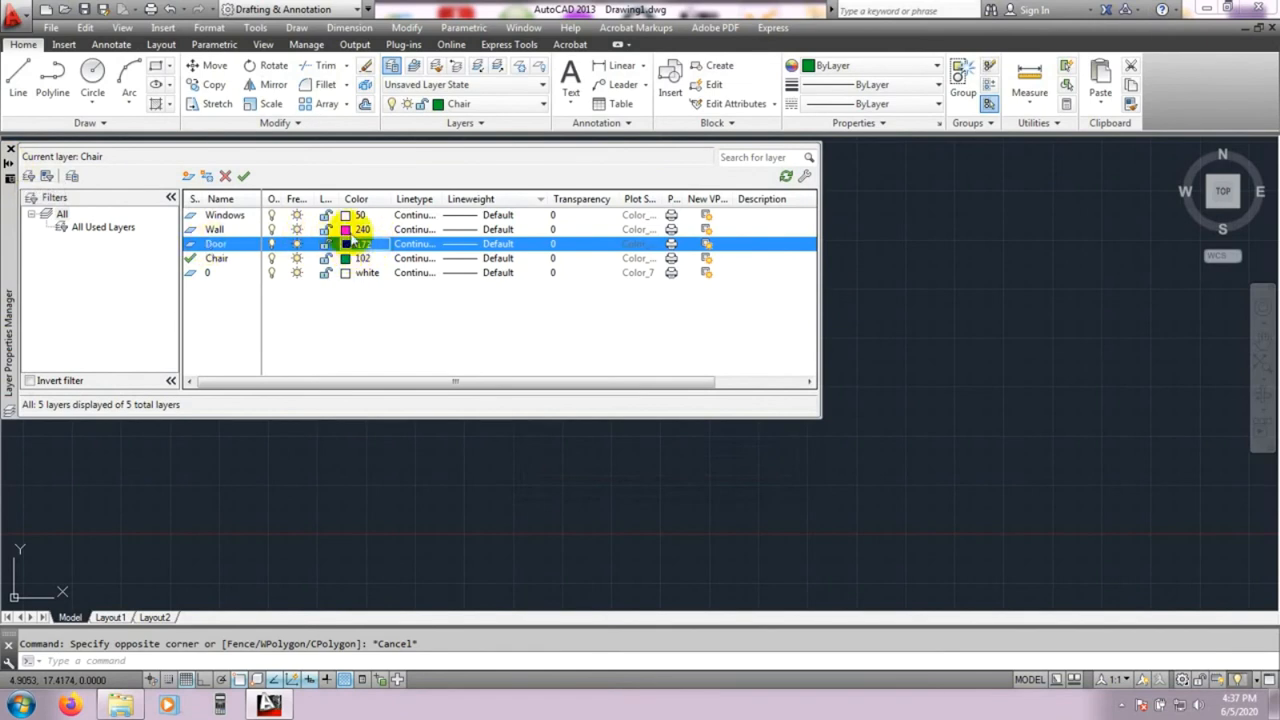
click(349, 247)
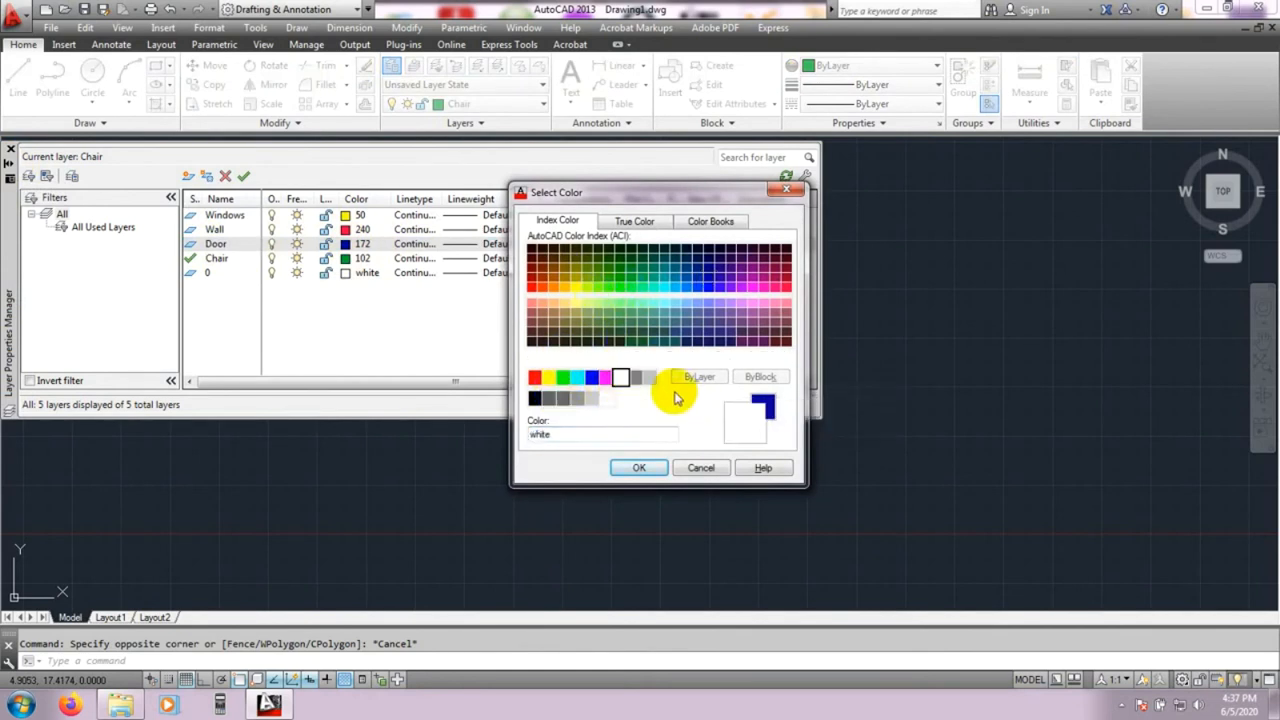
click(632, 467)
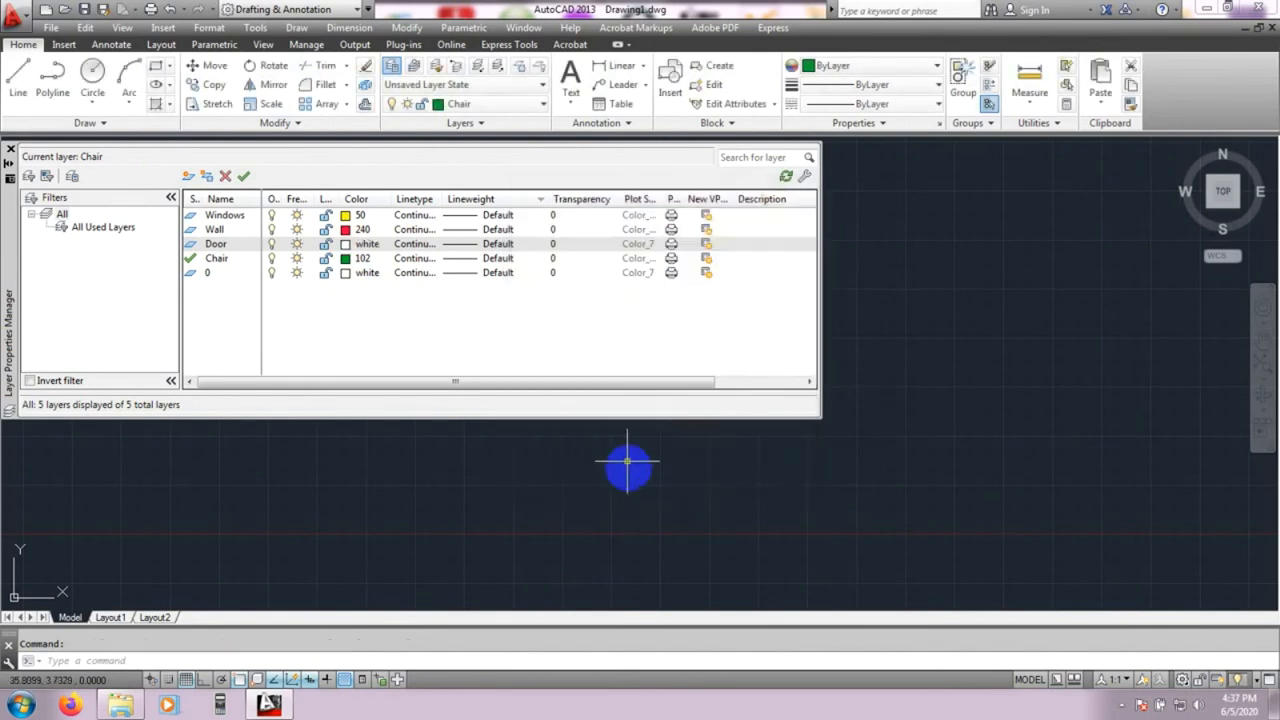
click(937, 352)
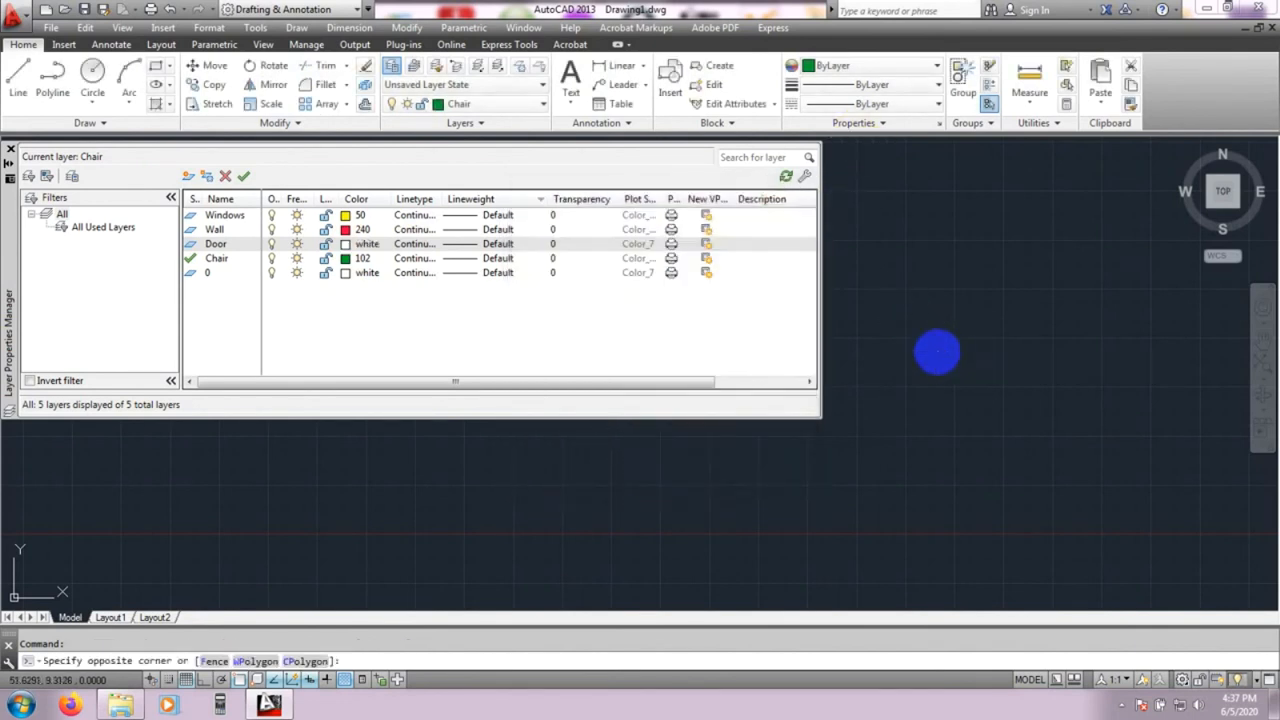
click(937, 352)
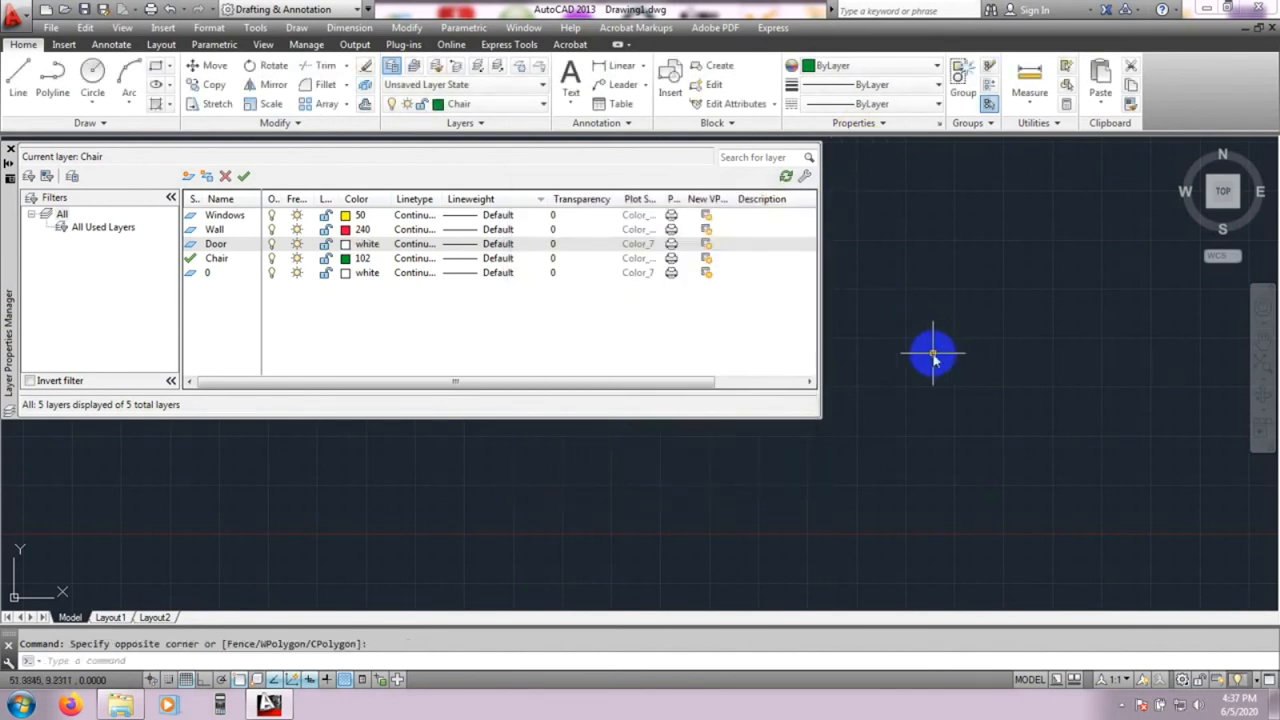
click(9, 165)
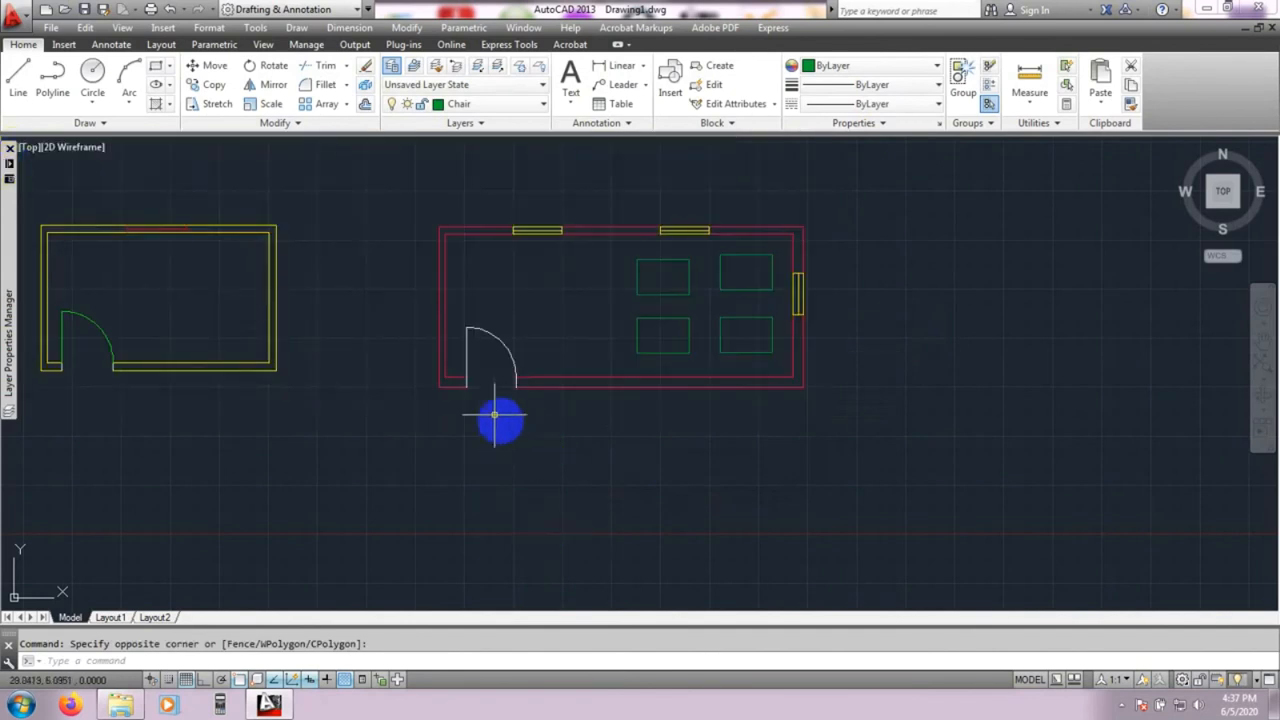
scroll(498, 380, up, 2)
scroll(463, 320, down, 2)
mouse_move(468, 318)
middle_down()
mouse_move(472, 370)
mouse_move(515, 353)
mouse_move(487, 347)
middle_up()
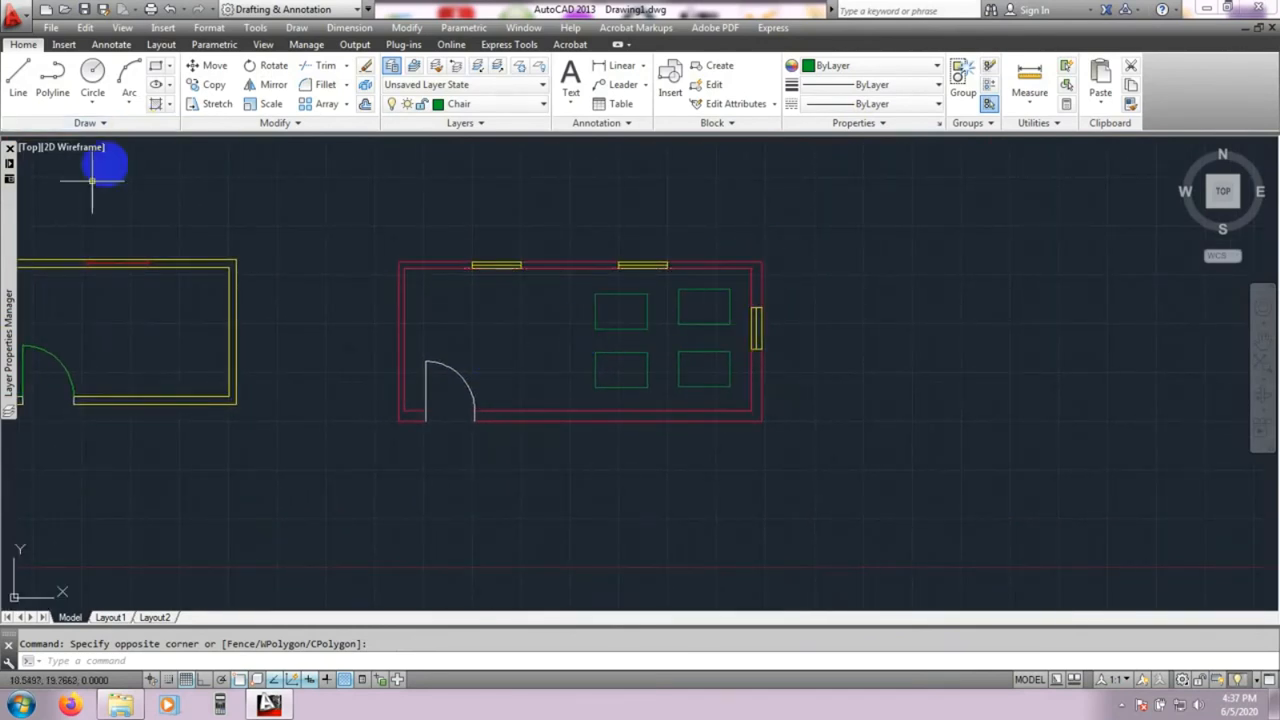
- Change the Wall layer's color to 241 in the layer properties and collapse the palette
mouse_move(12, 172)
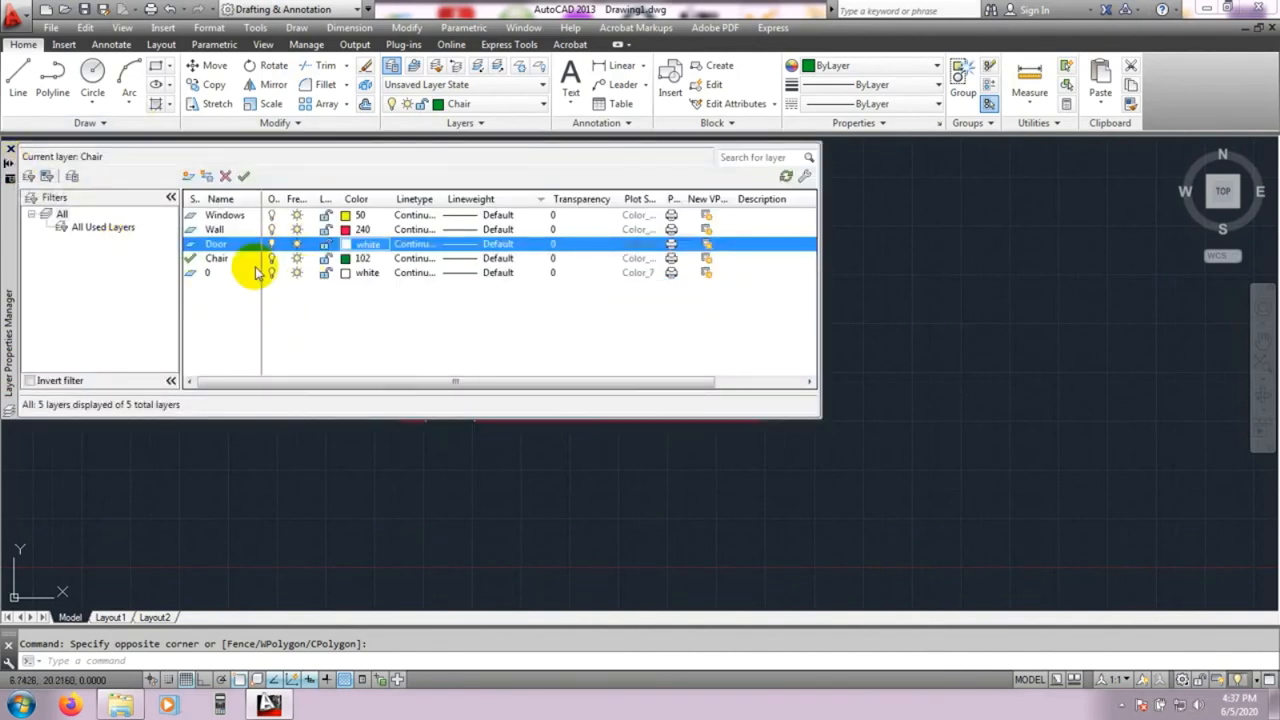
click(218, 231)
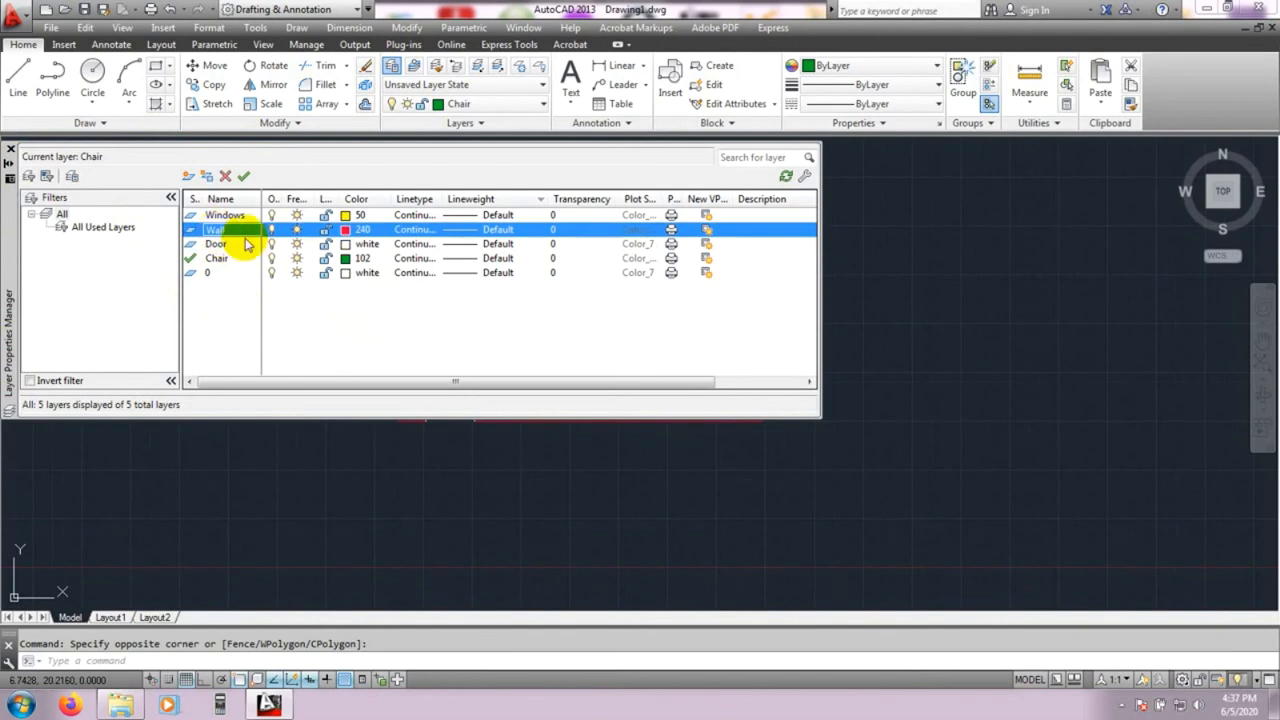
click(350, 231)
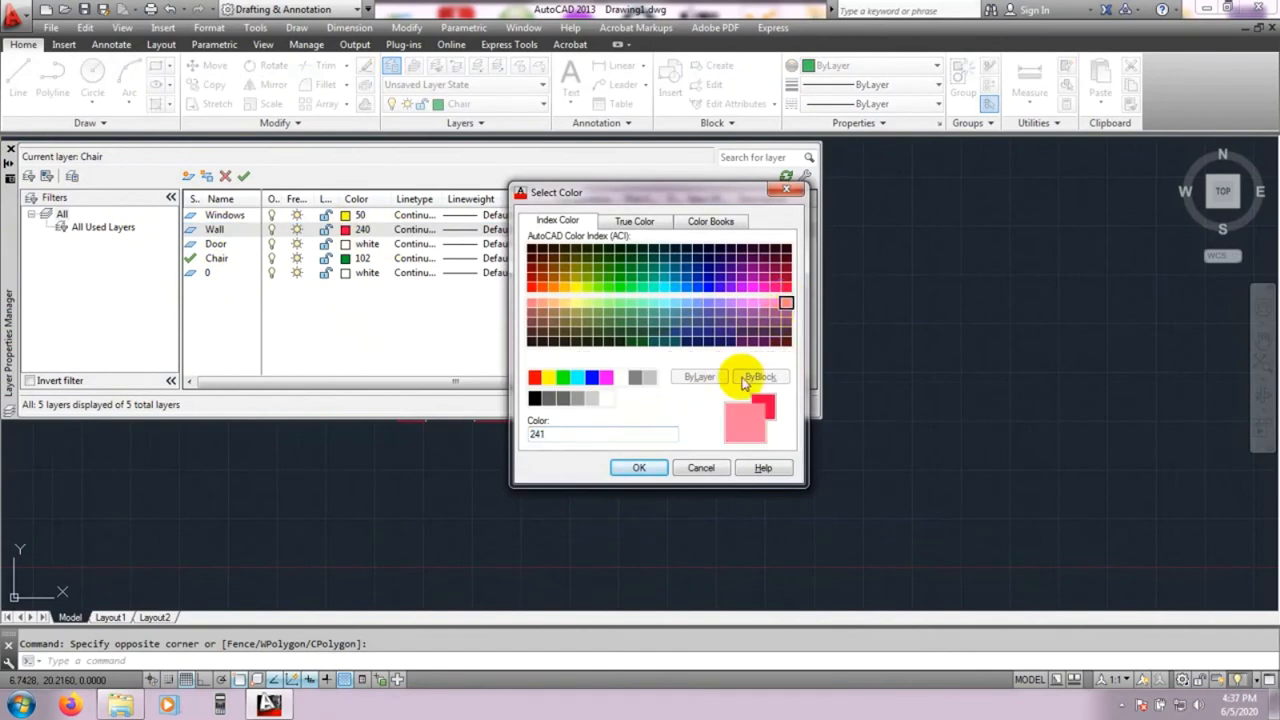
click(636, 467)
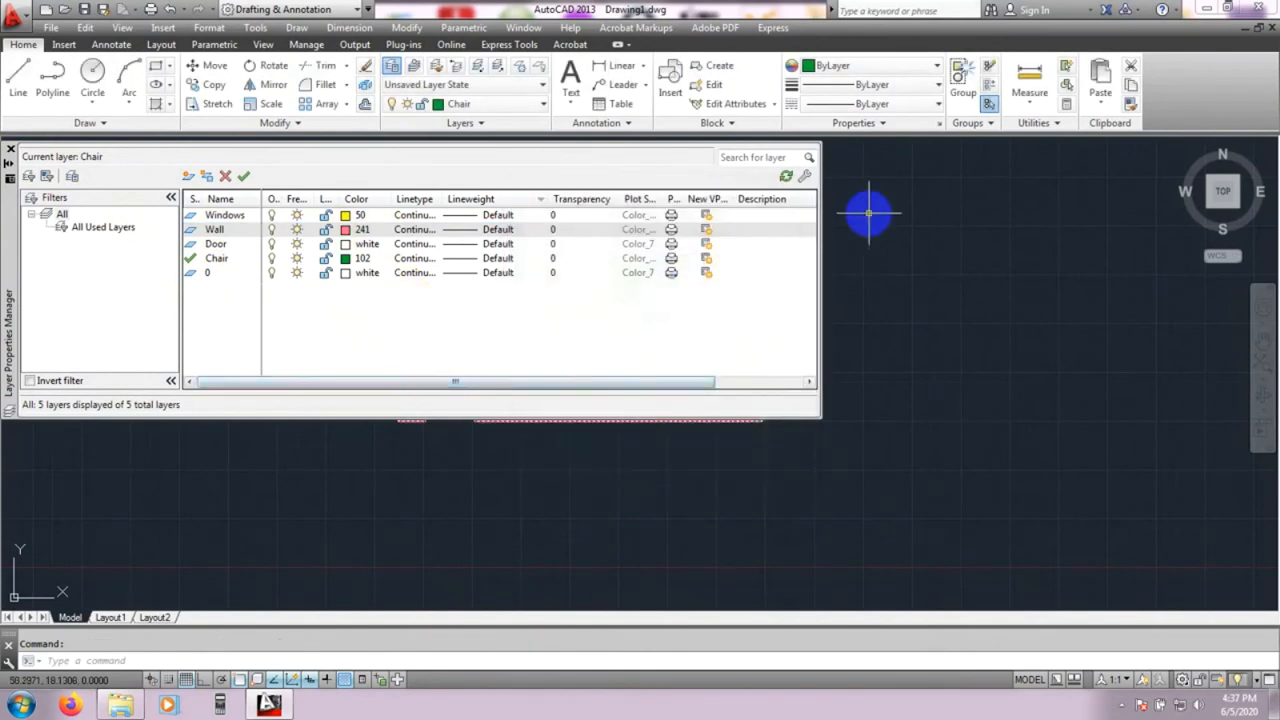
click(946, 270)
click(946, 270)
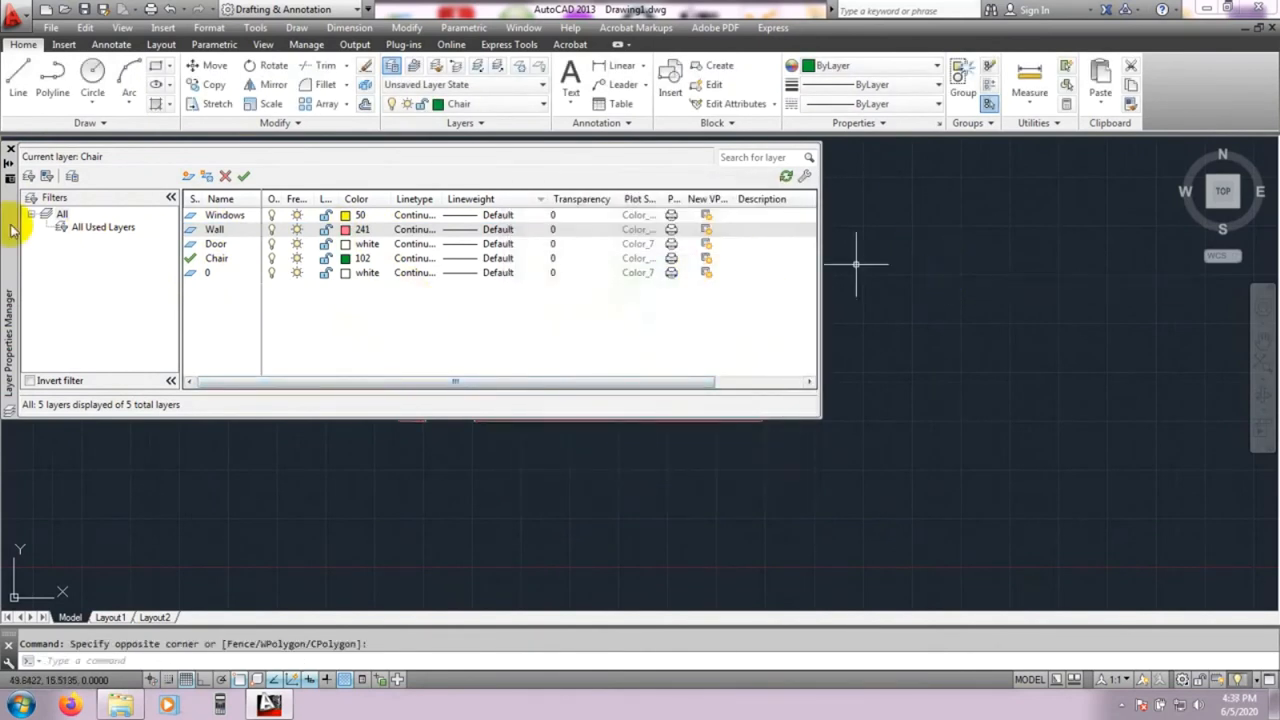
click(10, 164)
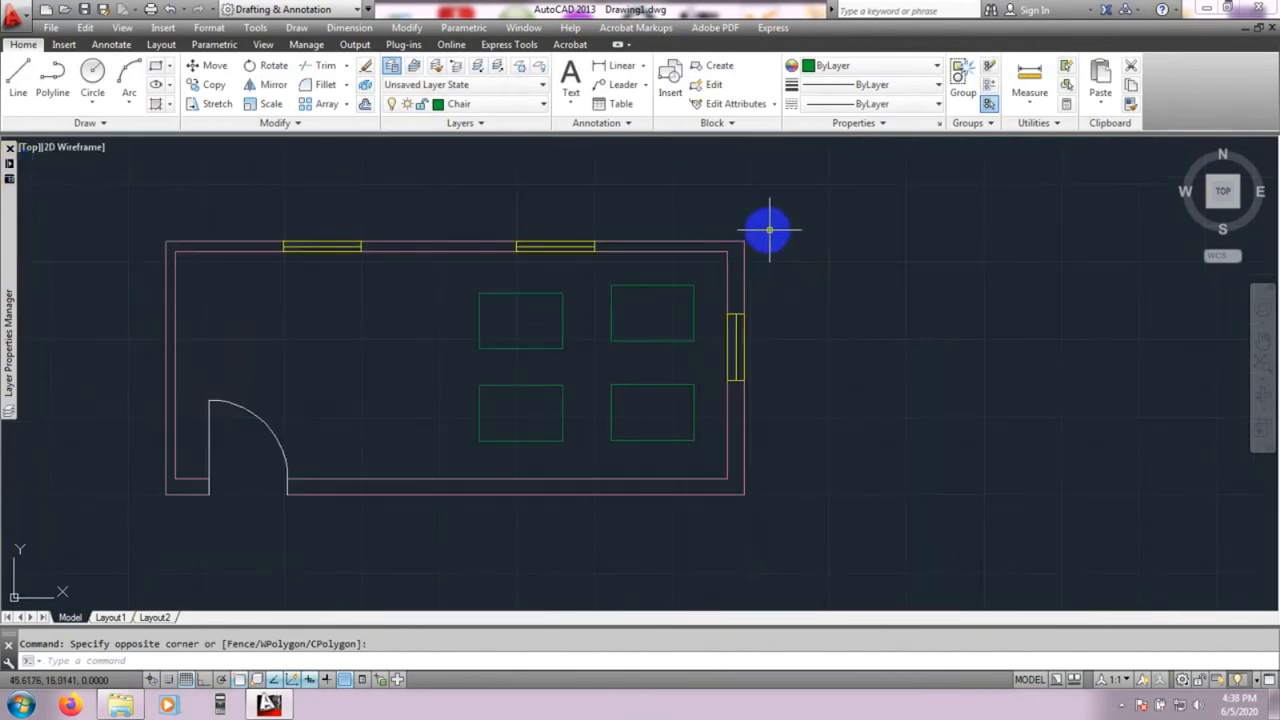
- Keep the layer properties palette expanded and widen its On column to show the full heading
middle_drag(758, 286, 829, 289)
middle_drag(456, 420, 491, 408)
scroll(486, 403, down, 2)
scroll(480, 367, up, 2)
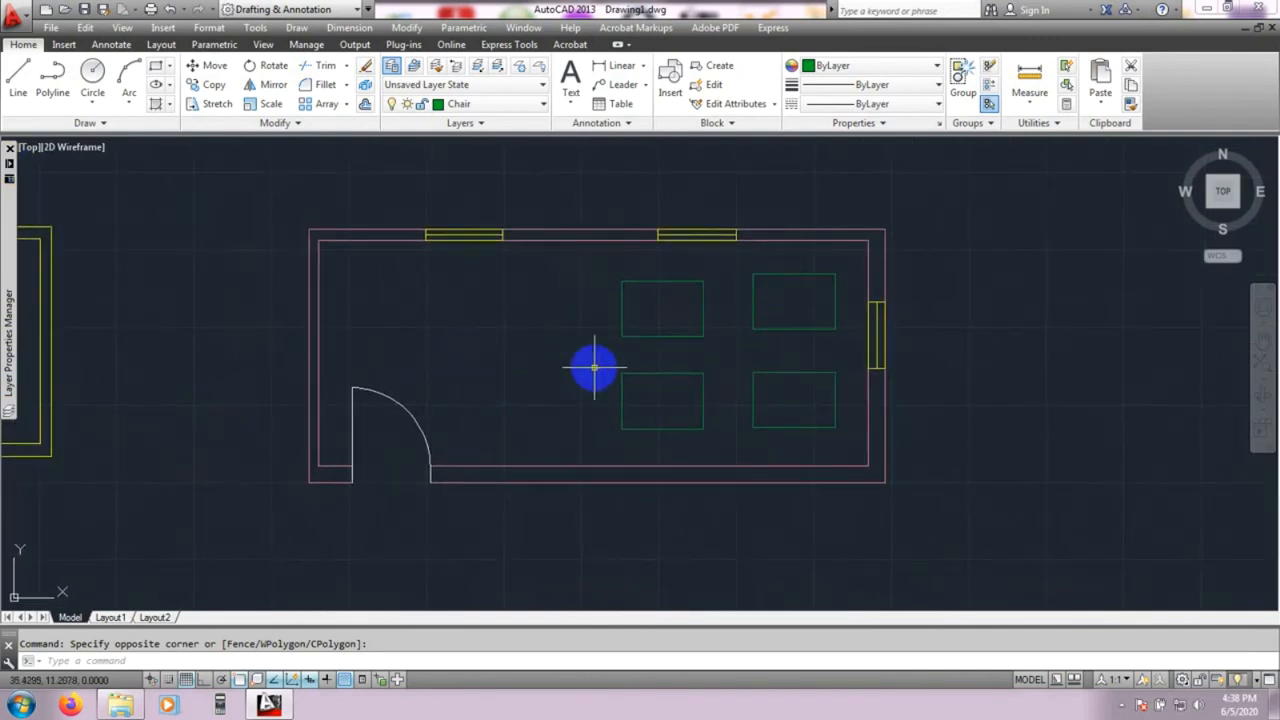
mouse_move(549, 331)
middle_down()
mouse_move(669, 338)
mouse_move(582, 501)
mouse_move(582, 479)
mouse_move(606, 494)
mouse_move(594, 471)
mouse_move(583, 488)
mouse_move(589, 477)
middle_up()
scroll(634, 338, down, 2)
mouse_move(8, 200)
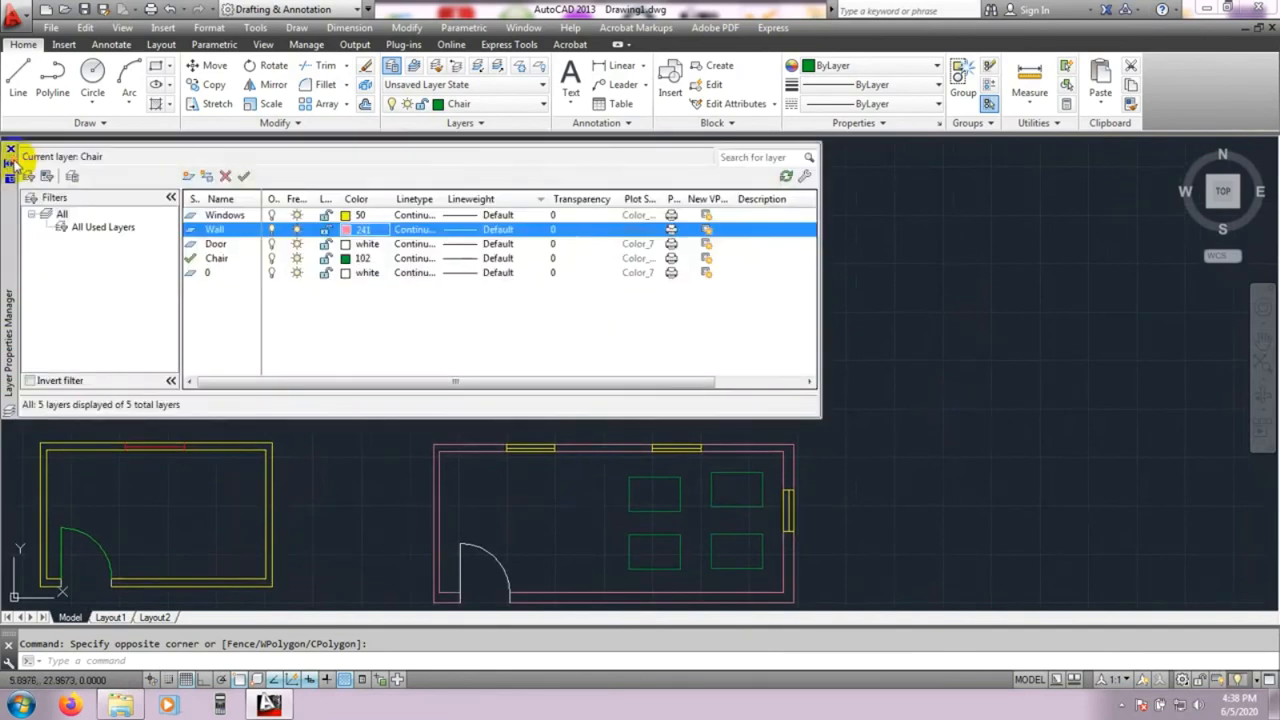
scroll(600, 510, up, 2)
scroll(599, 509, down, 2)
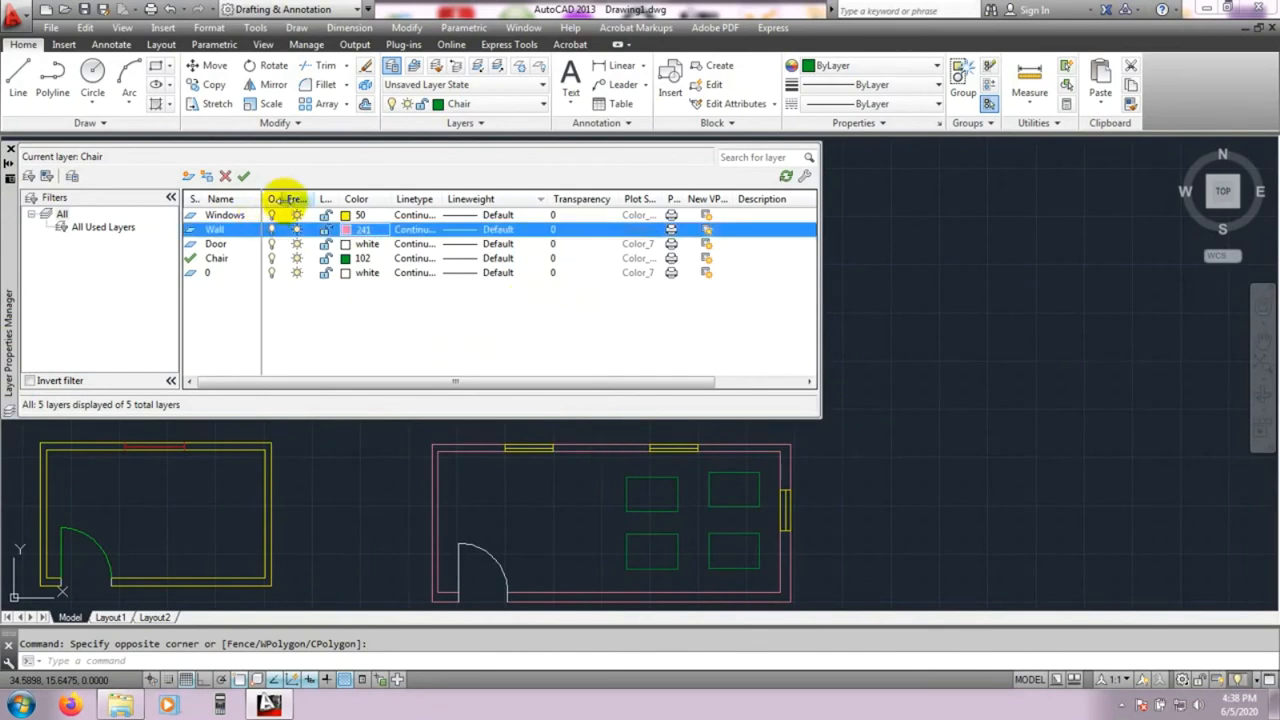
drag(298, 198, 299, 198)
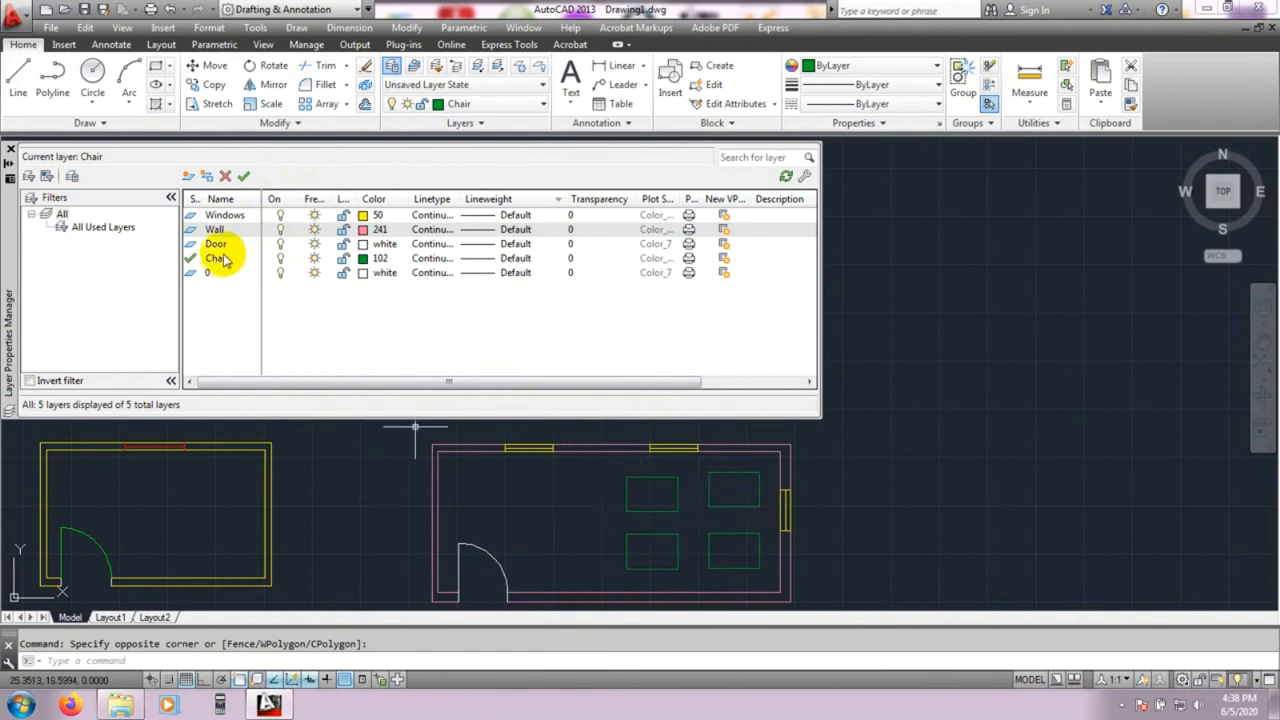
- Turn the current Chair layer off to hide the chair rectangles and turn it back on
click(280, 260)
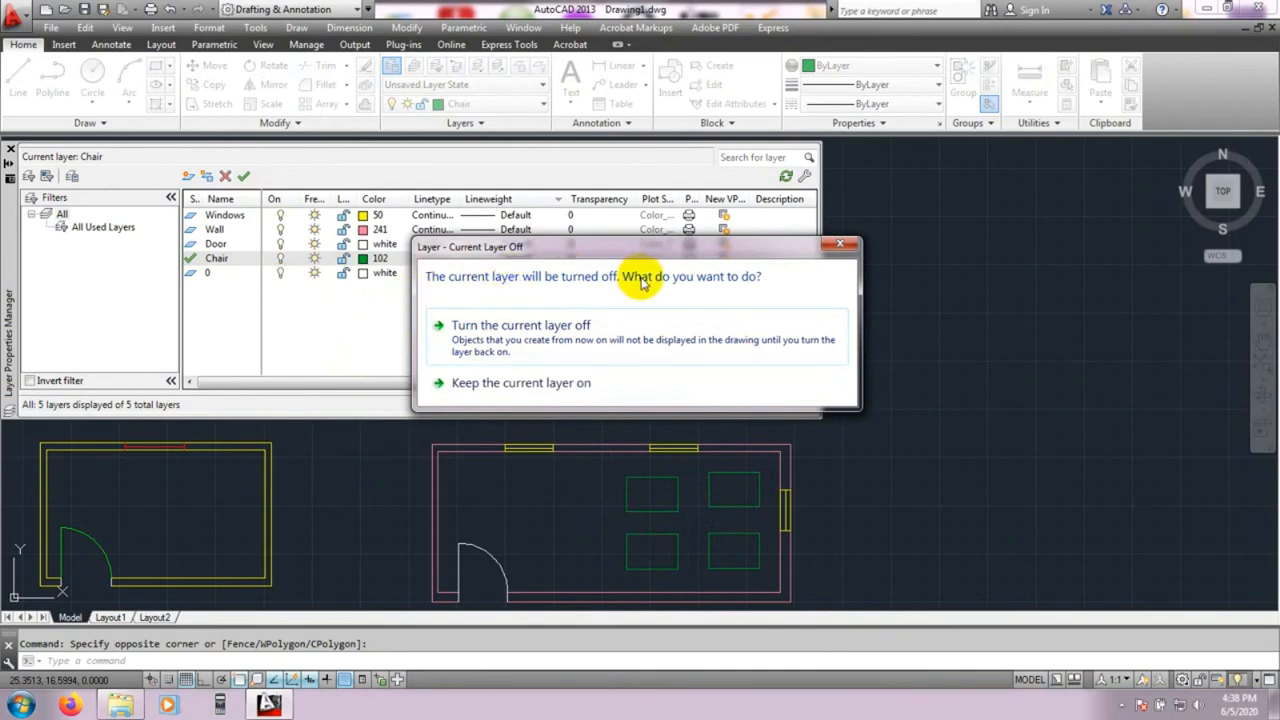
click(534, 330)
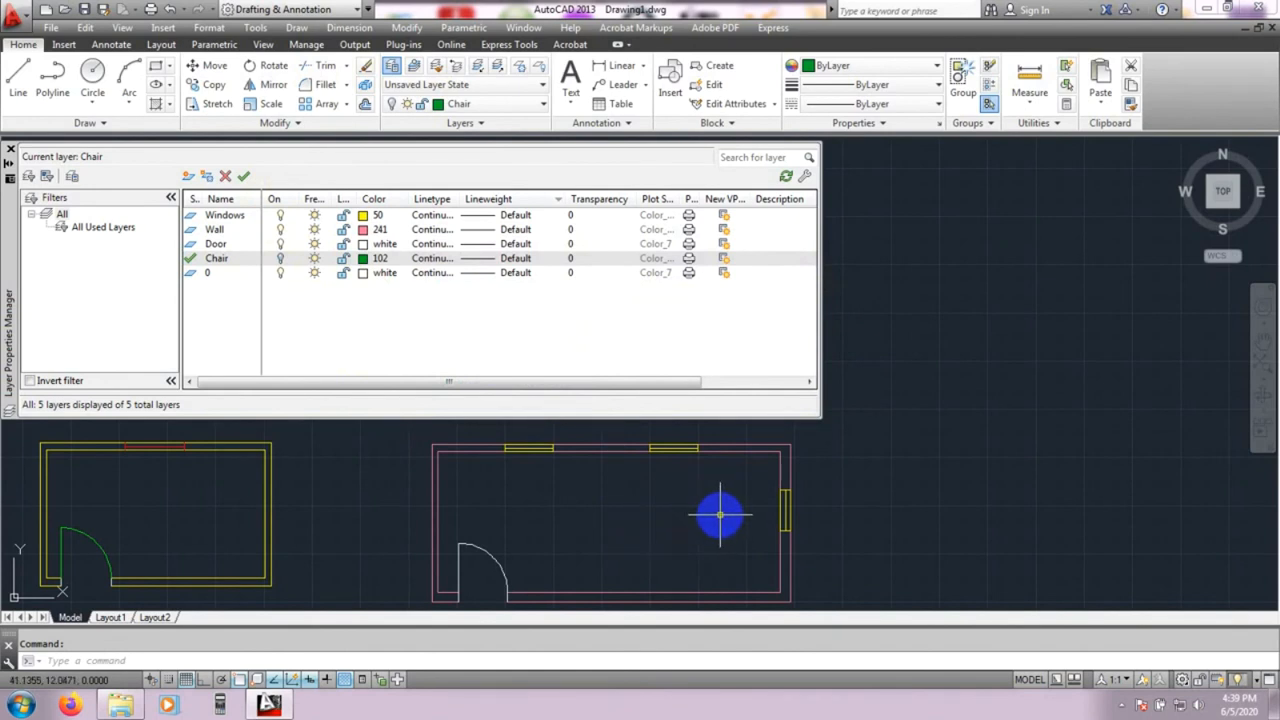
click(281, 259)
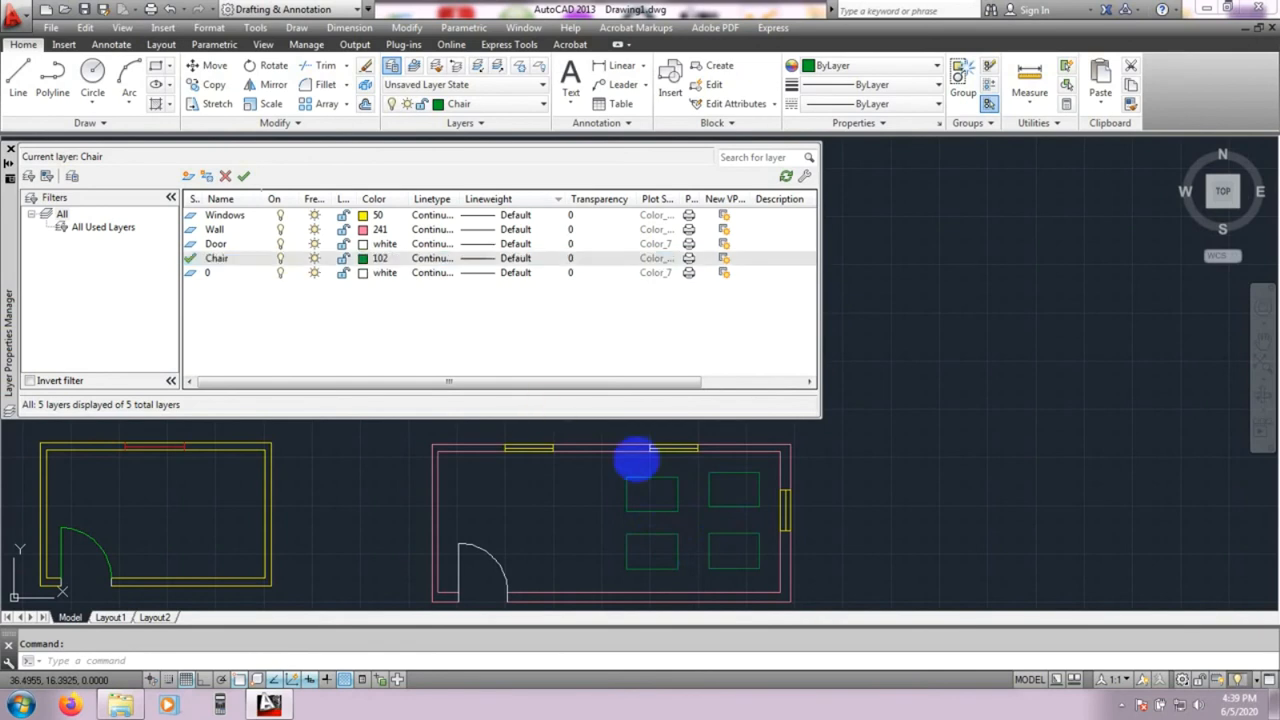
- Widen the Freeze column in the layer list and try to freeze the current Chair layer
click(336, 199)
double_click(340, 199)
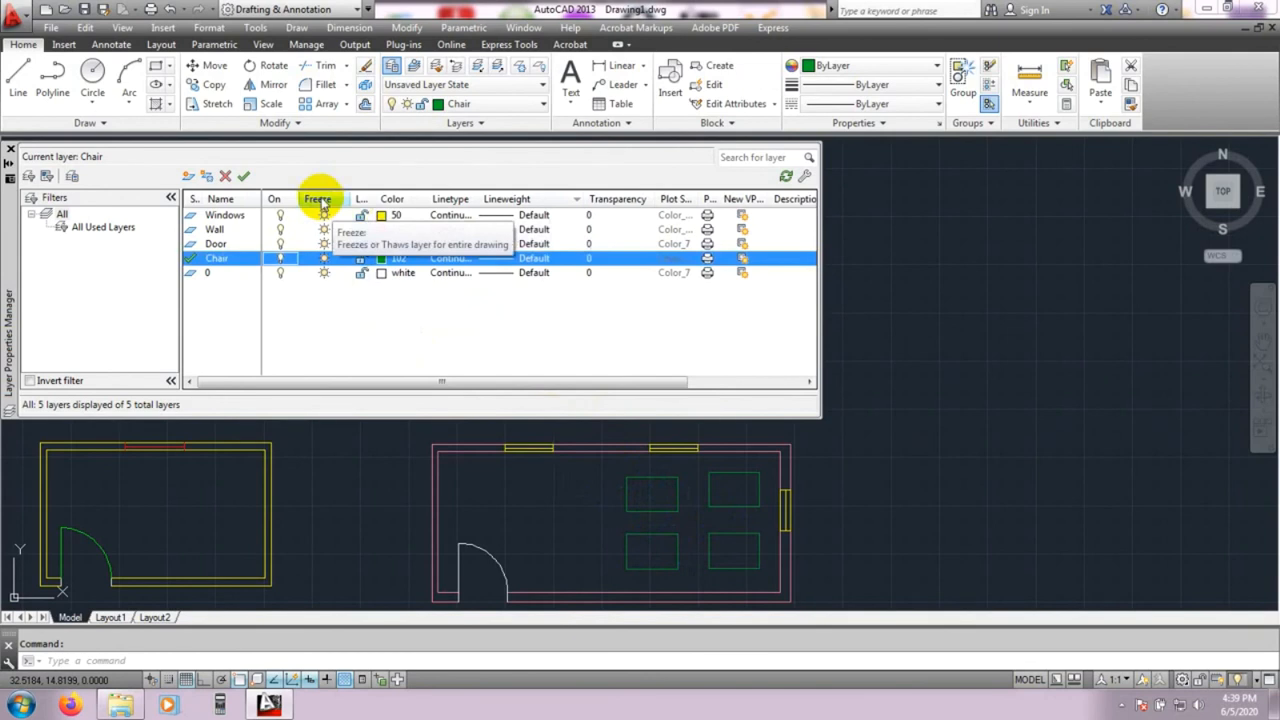
click(323, 262)
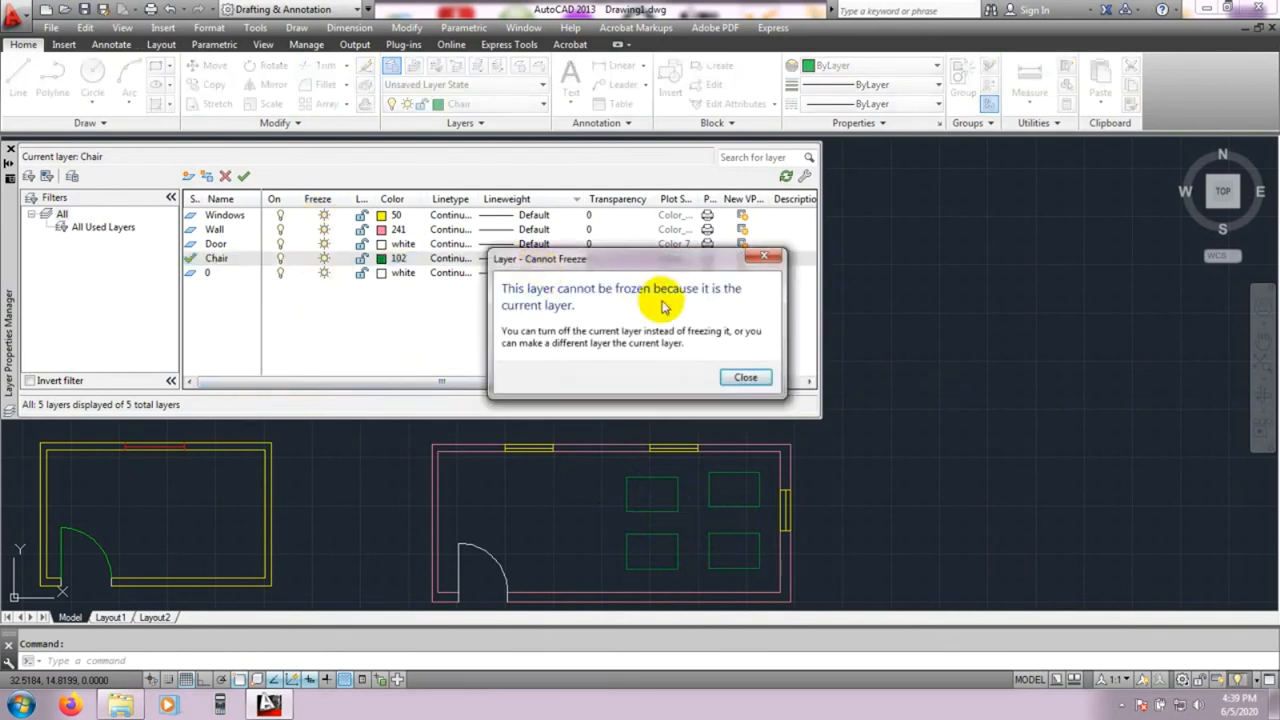
click(747, 384)
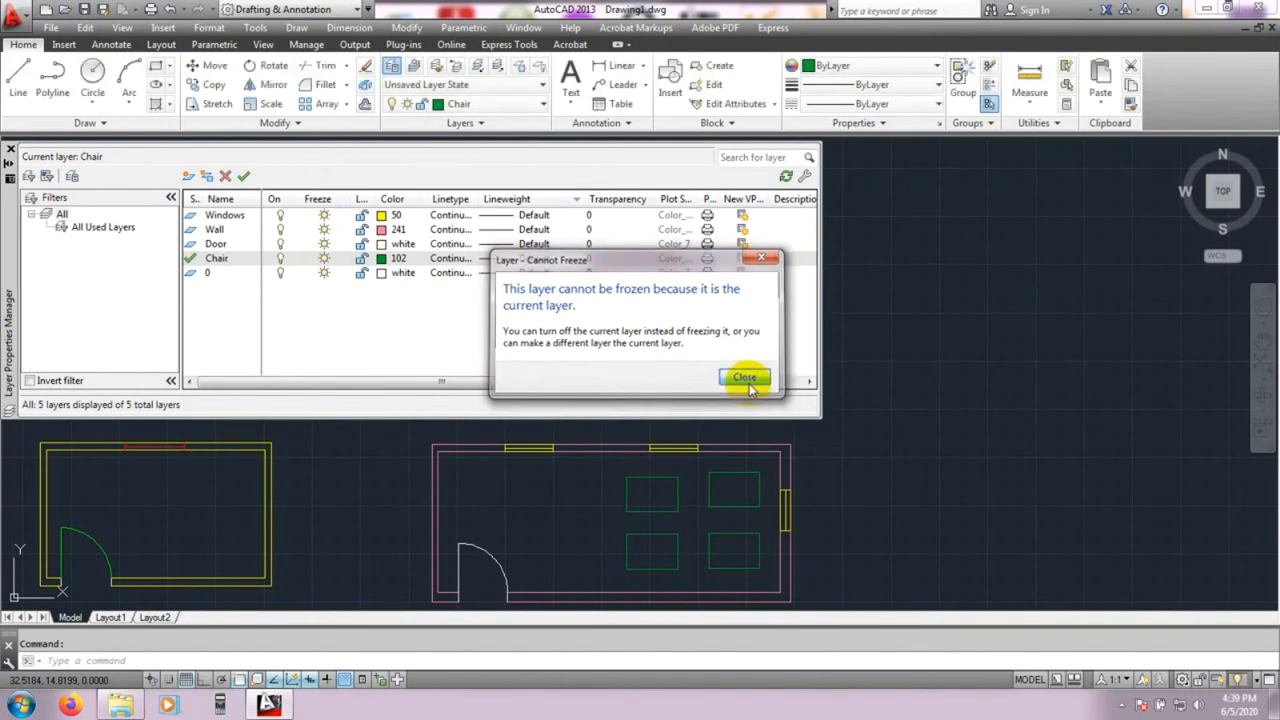
- Freeze the Door layer to hide the door in the pink-walled room and thaw it again
click(323, 243)
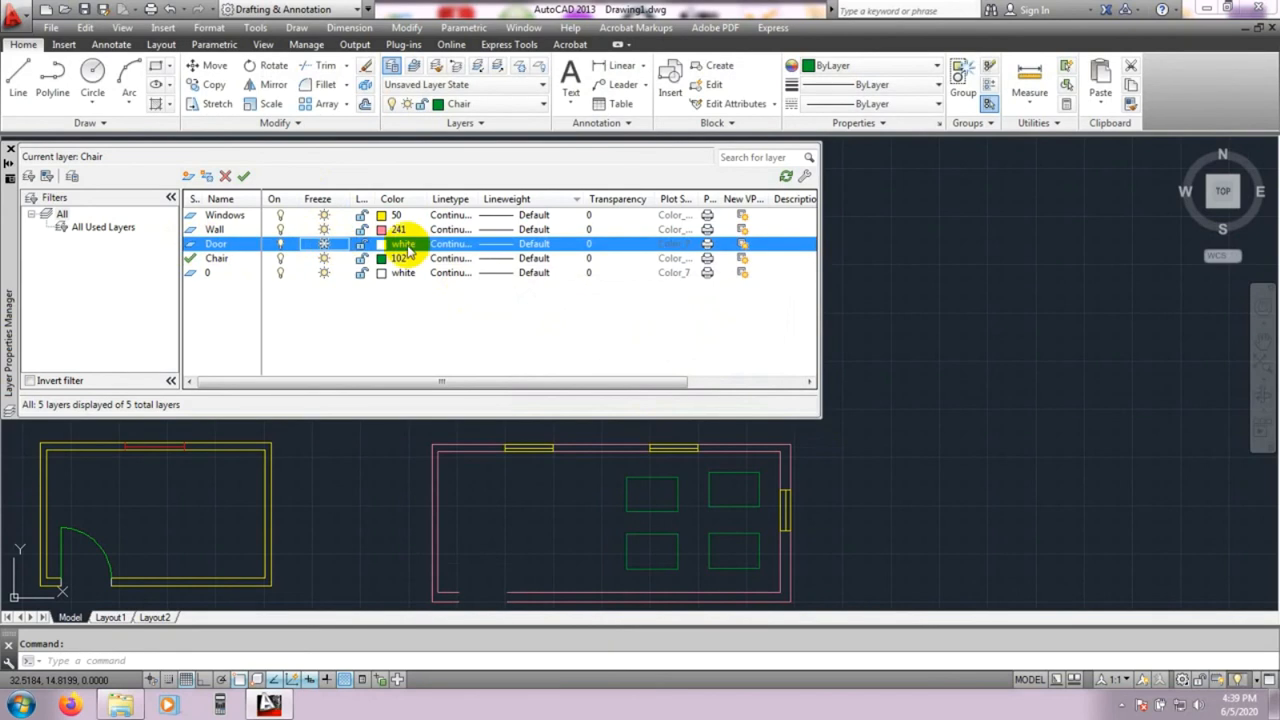
click(323, 245)
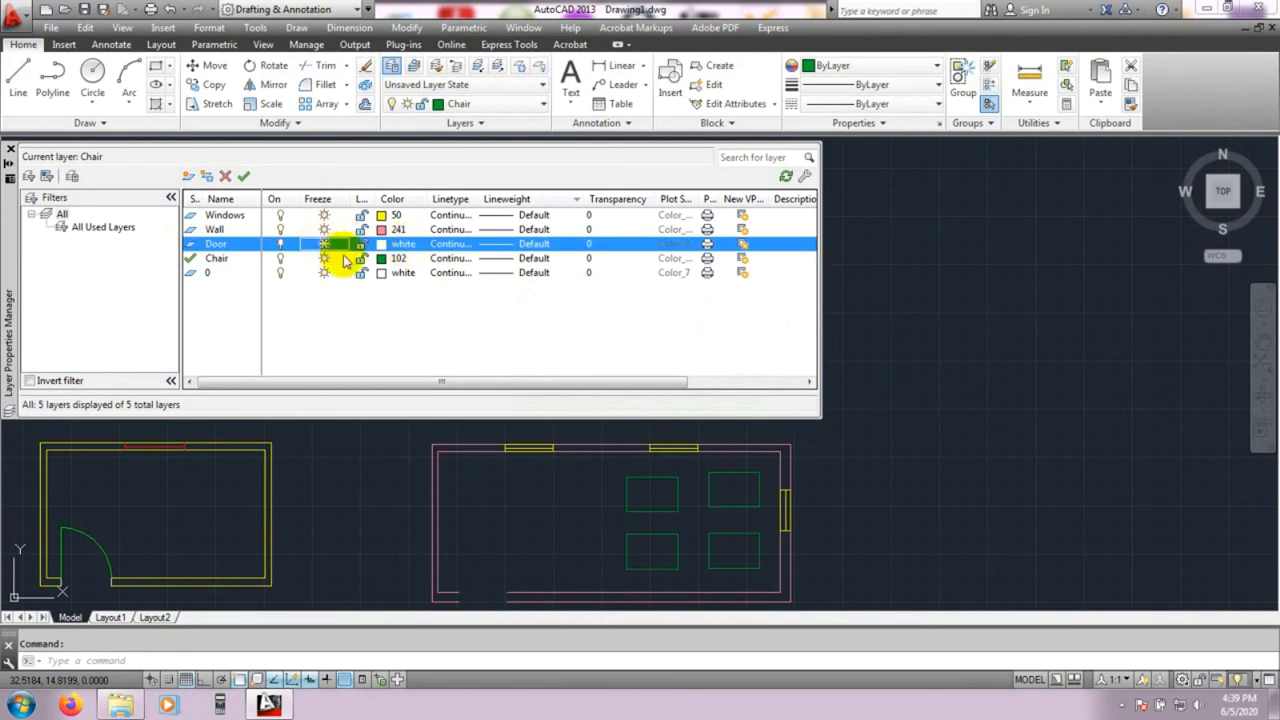
click(485, 592)
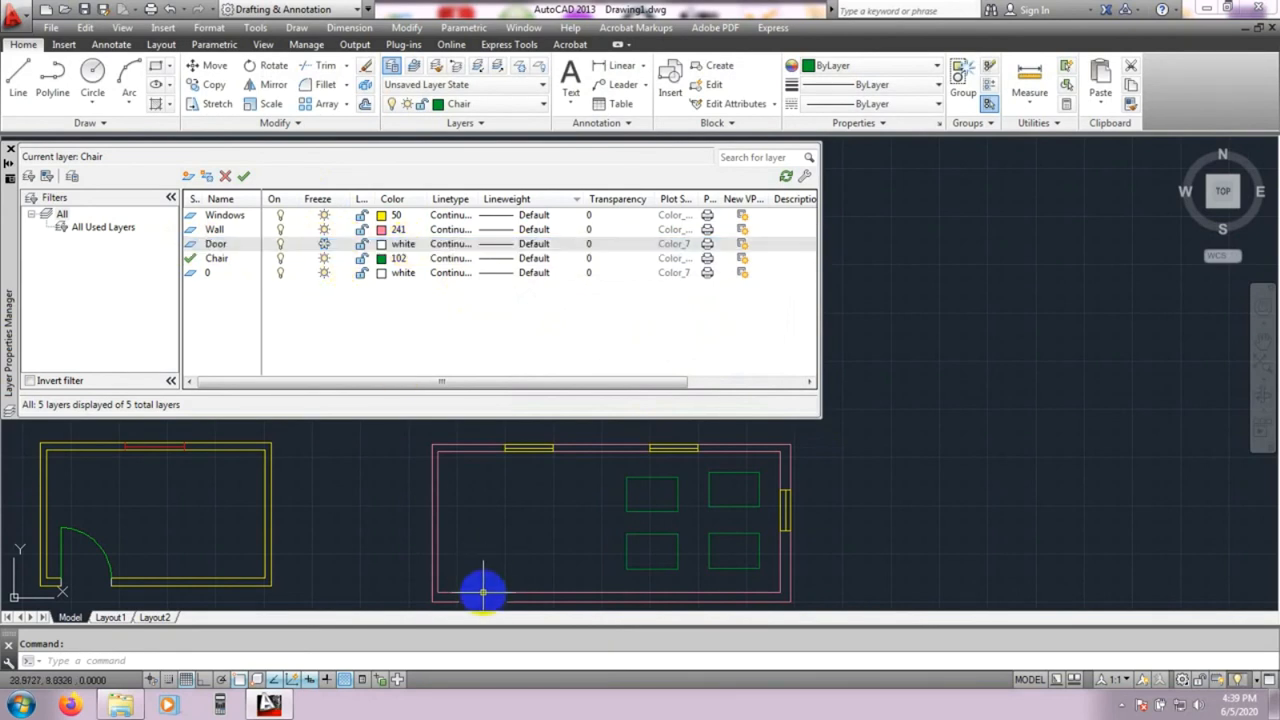
click(518, 573)
click(485, 592)
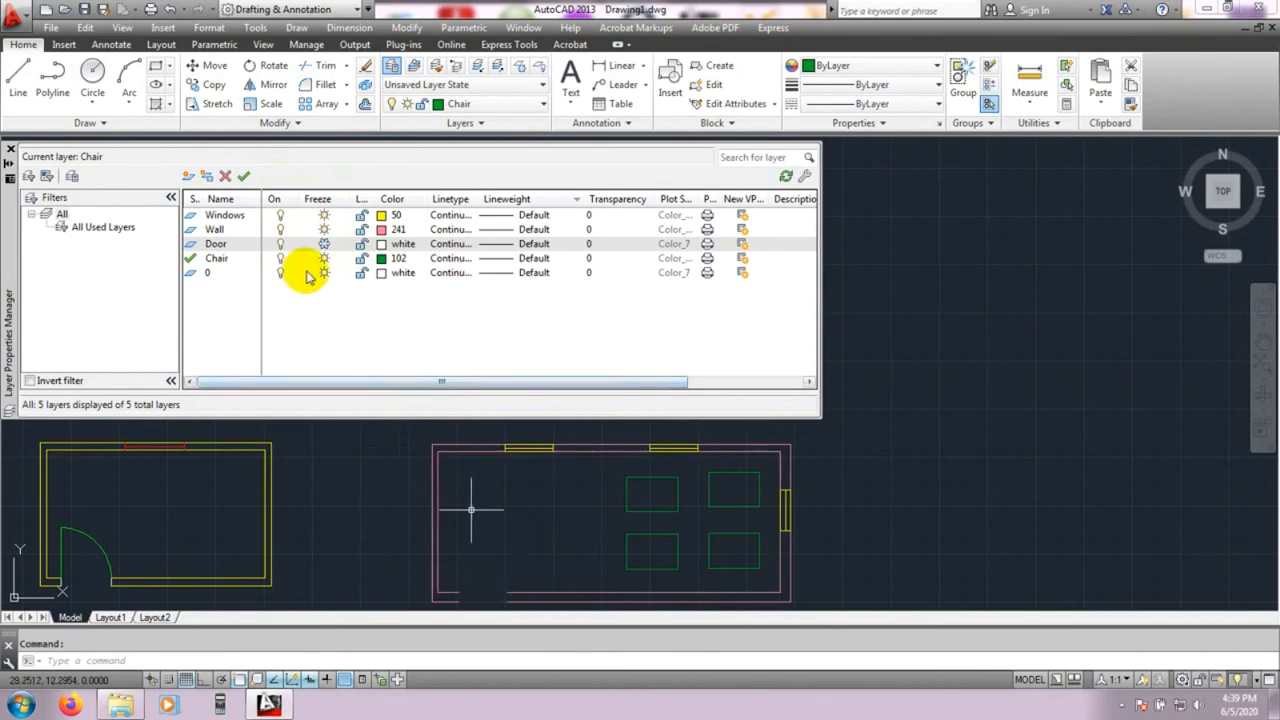
click(322, 244)
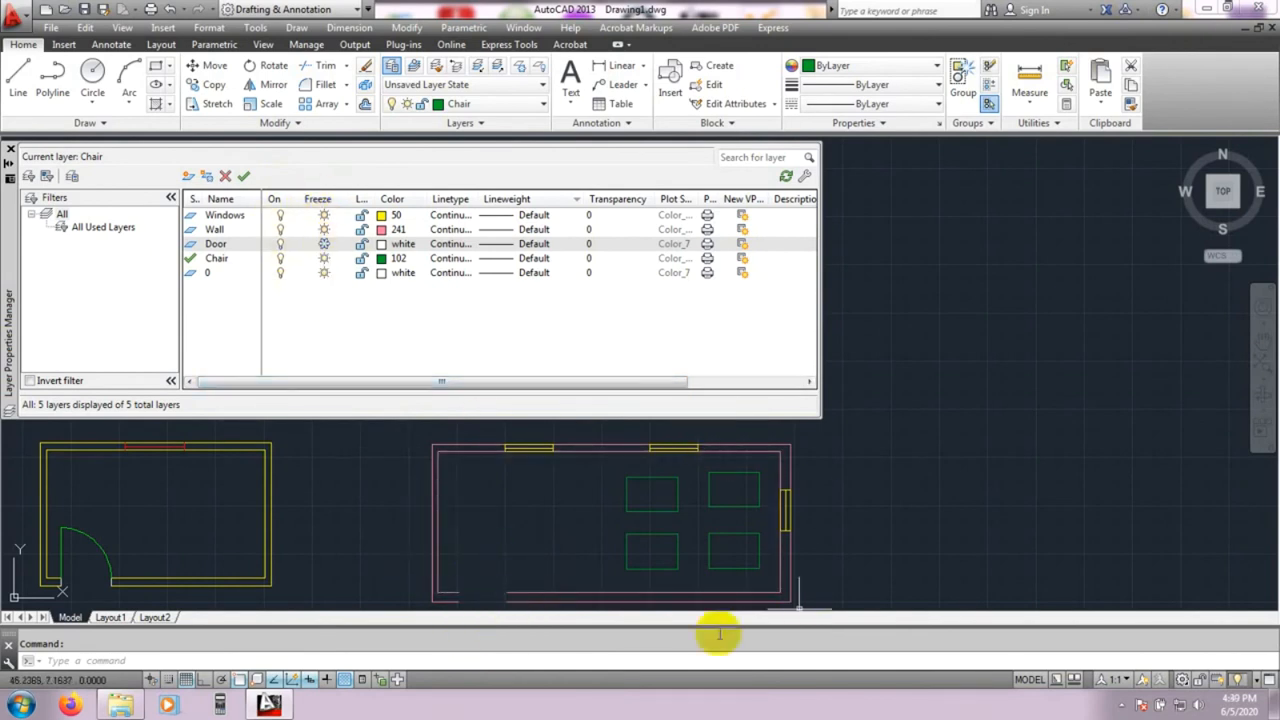
click(322, 244)
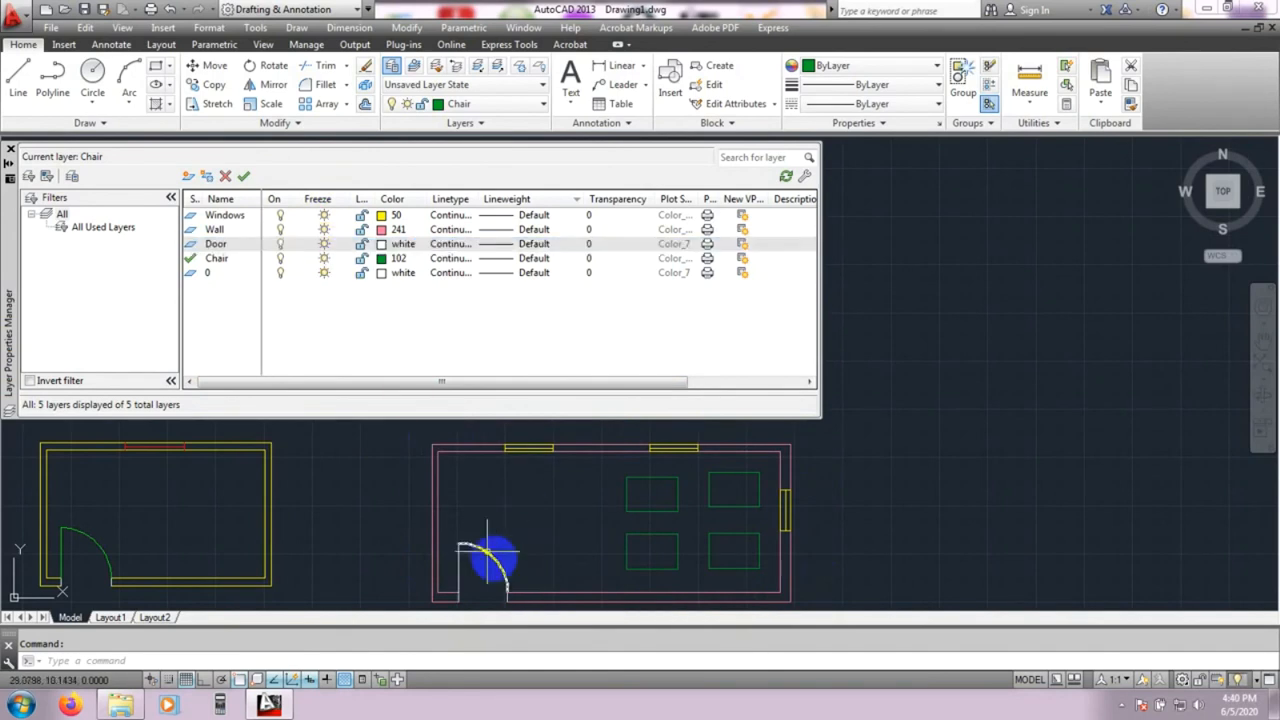
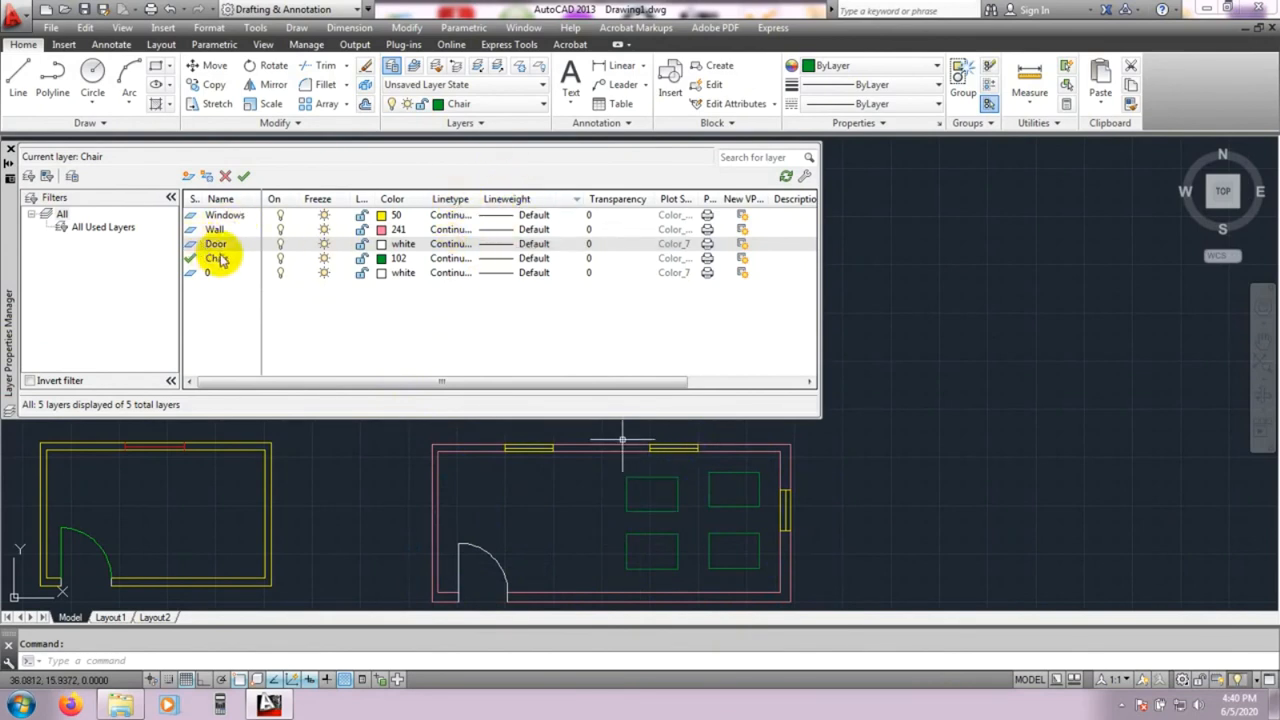
- Load the ACAD_ISO02W100 (ISO dash) linetype from acad.lin and assign it to the Chair layer
click(443, 258)
click(420, 312)
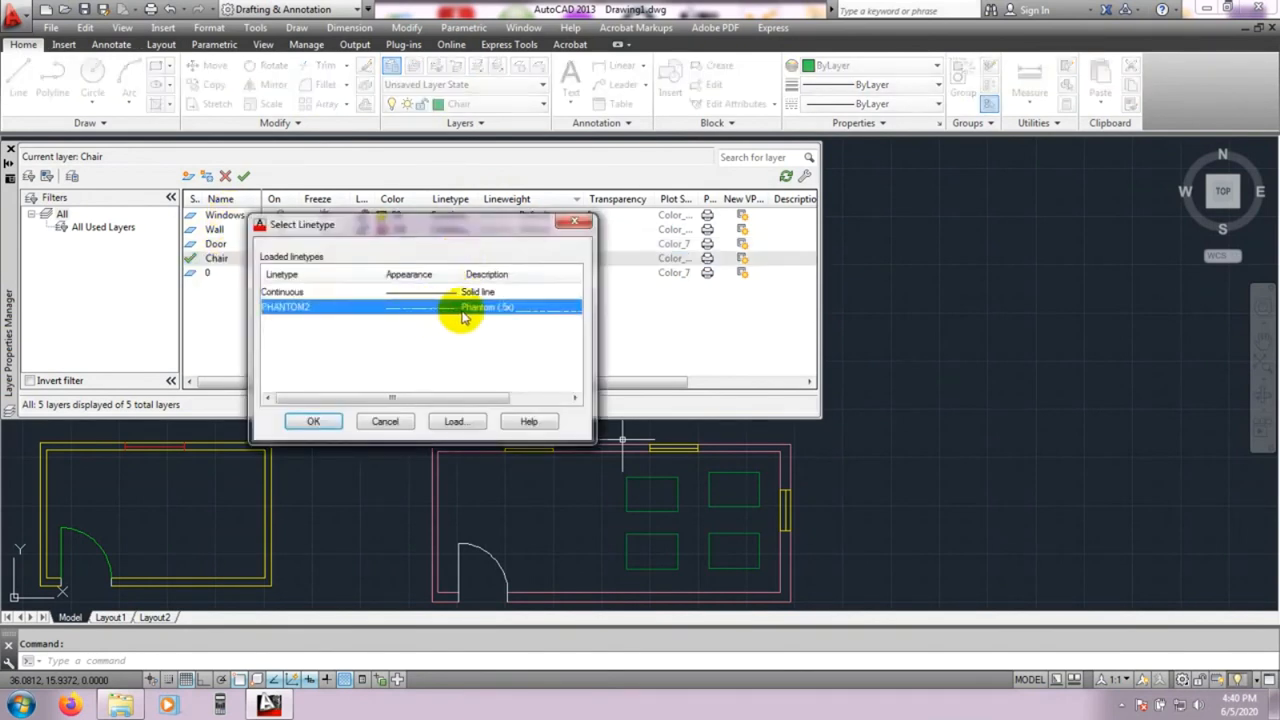
click(453, 421)
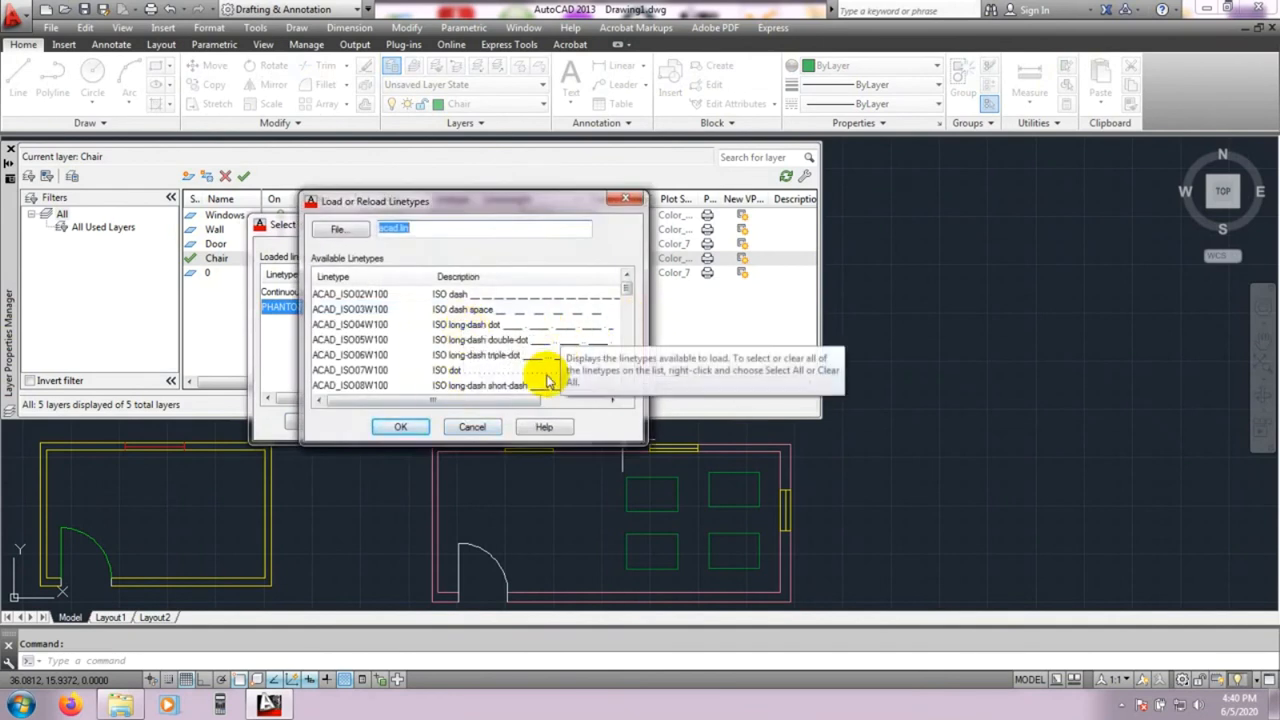
click(540, 309)
click(535, 298)
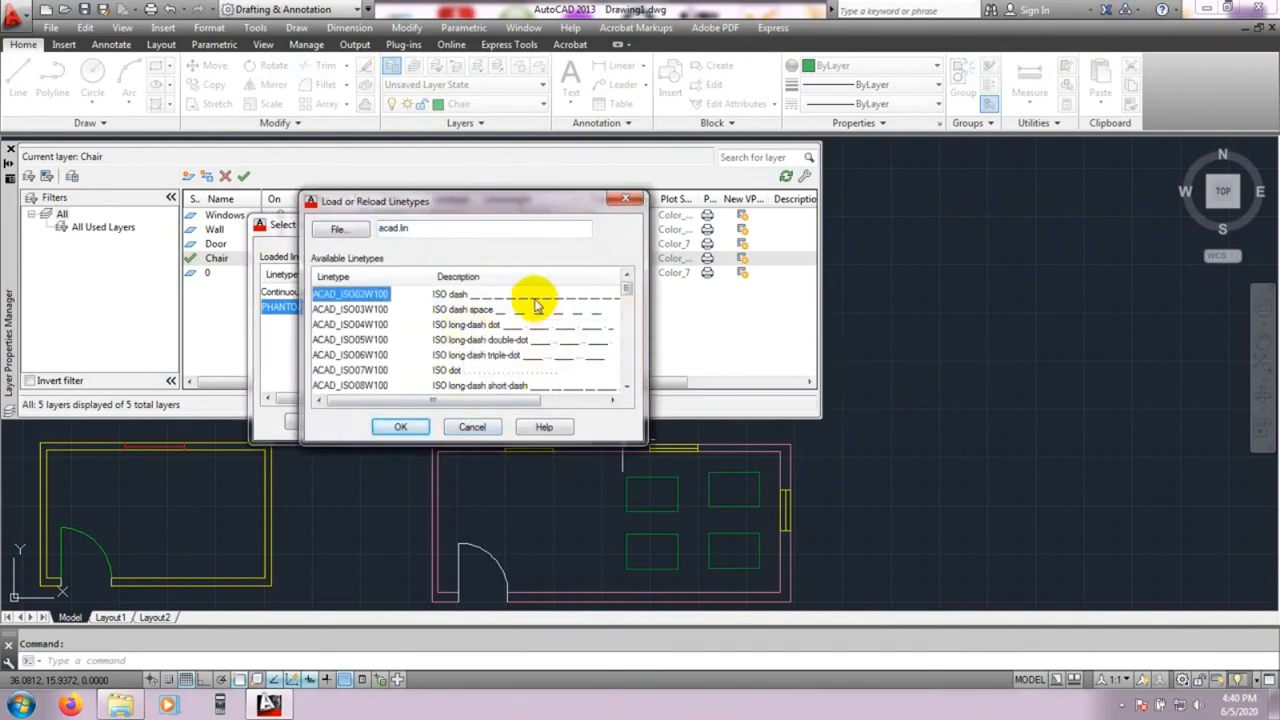
click(399, 428)
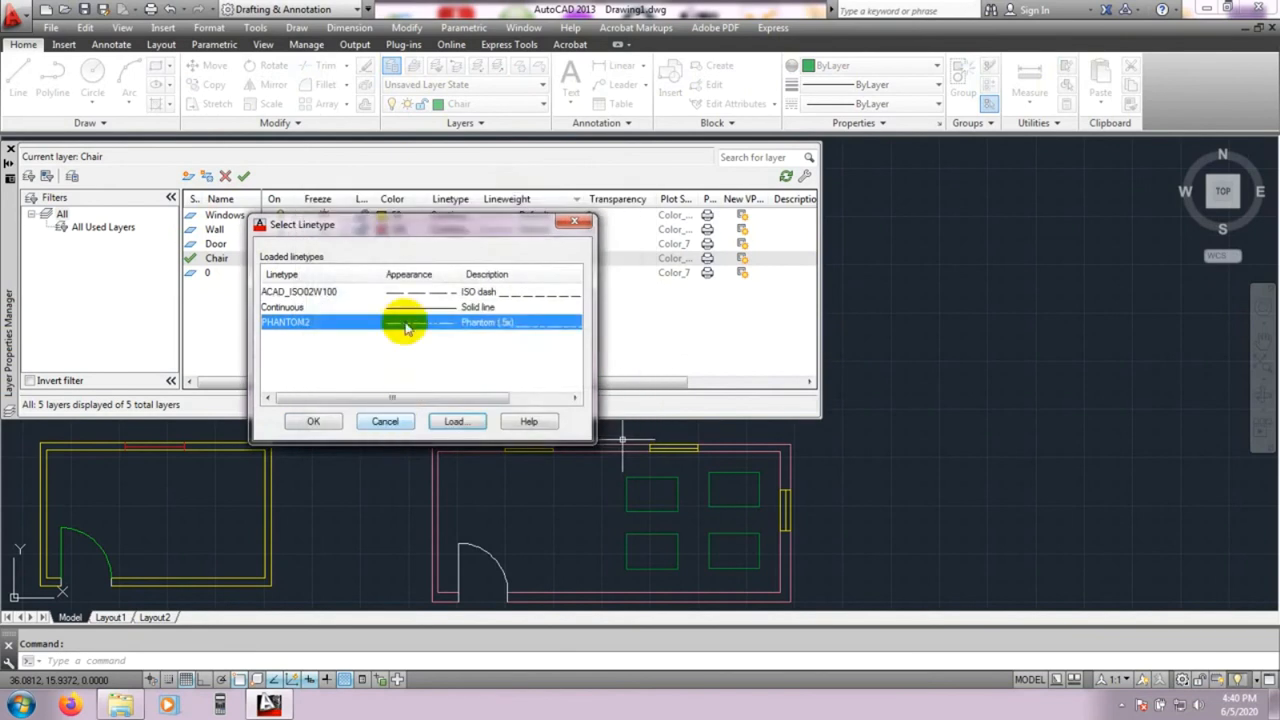
click(421, 290)
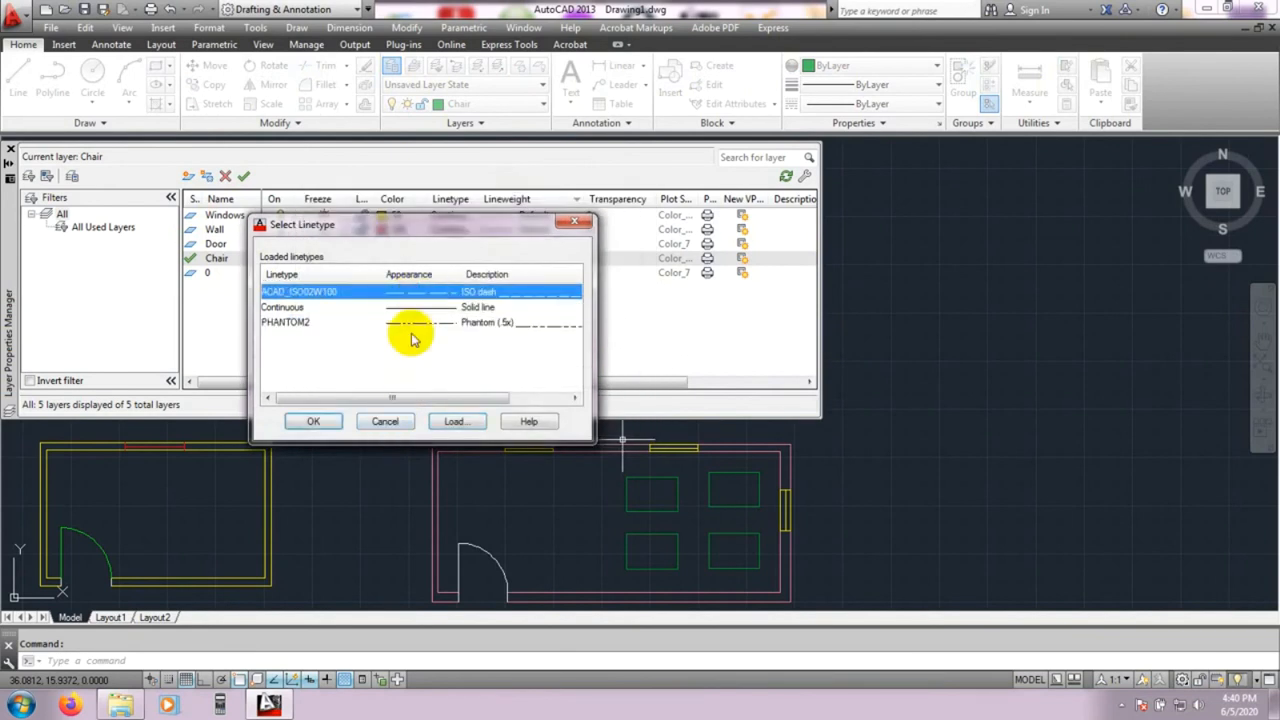
click(313, 421)
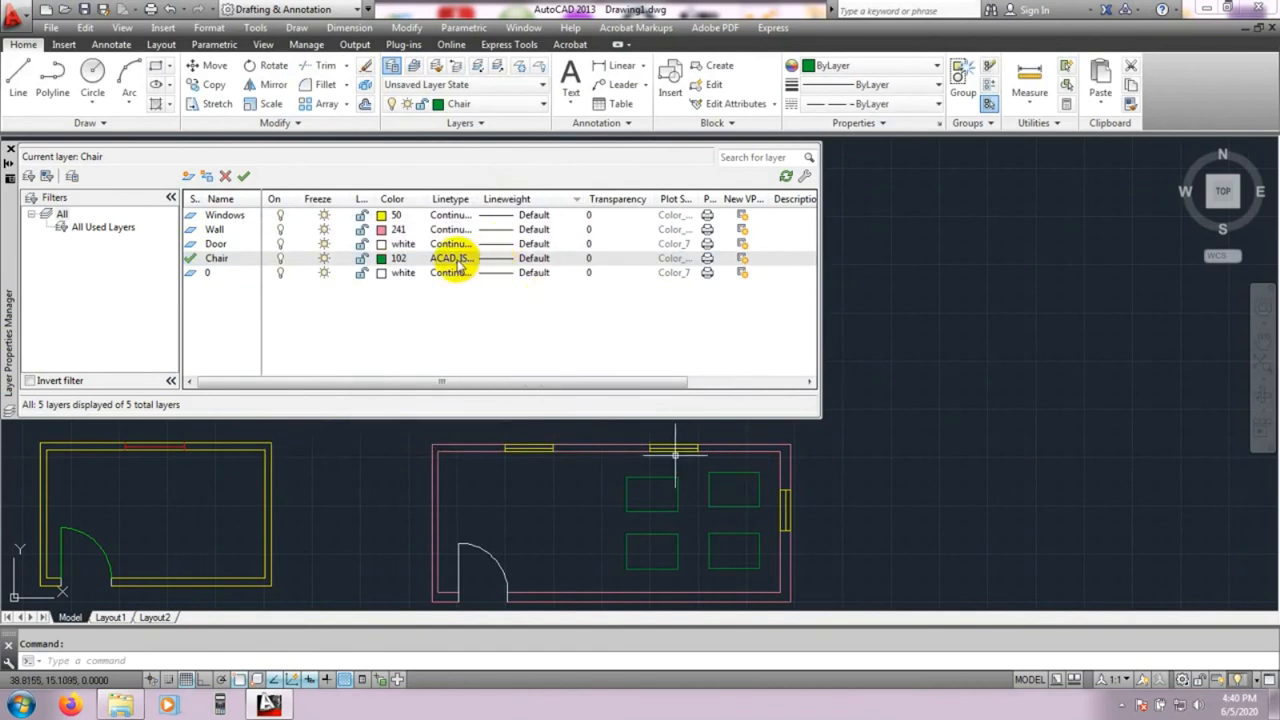
- Inspect the chair rectangles in the drawing and reconfirm ACAD_ISO02W100 as the Chair layer's linetype
click(455, 347)
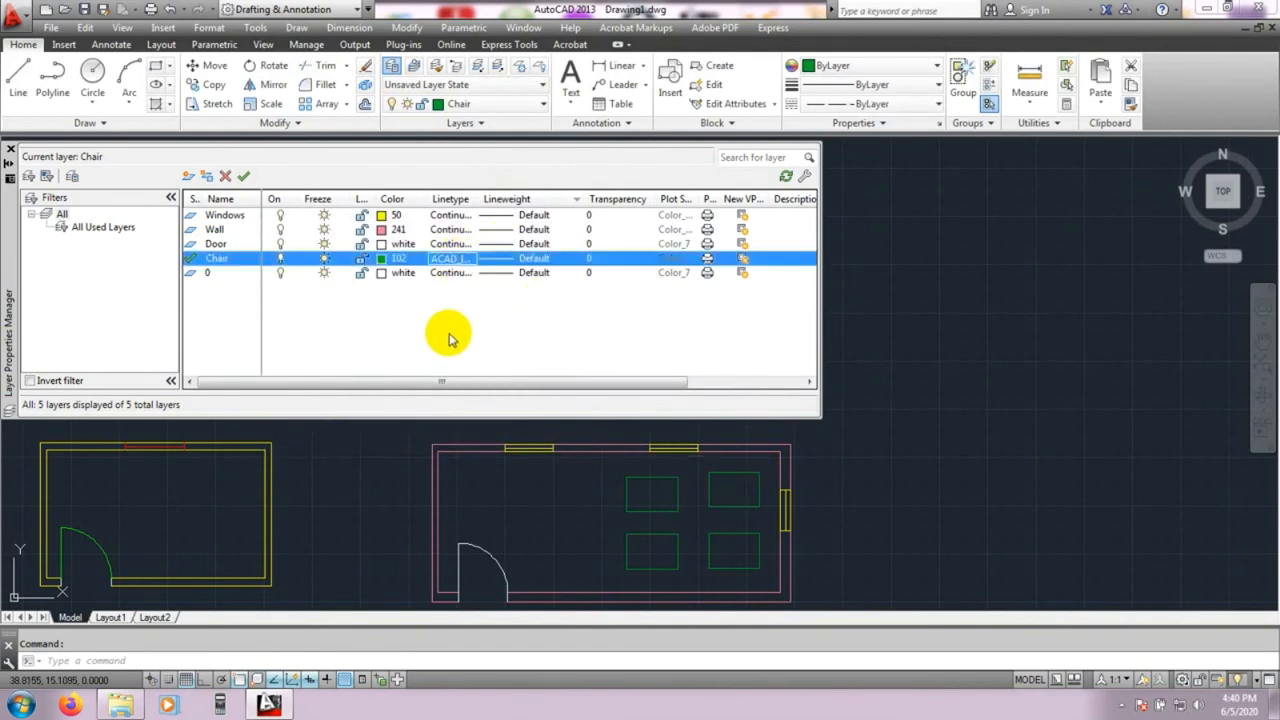
scroll(608, 517, up, 4)
scroll(709, 497, down, 4)
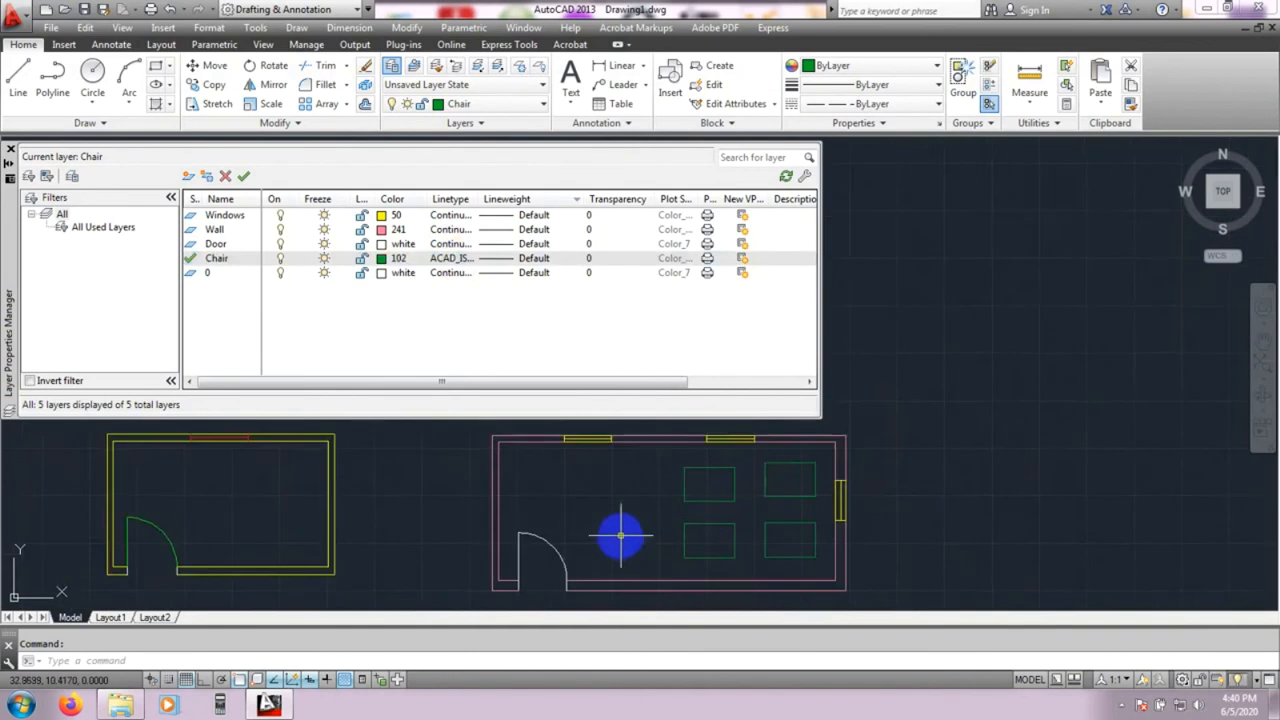
middle_drag(620, 537, 537, 523)
click(458, 333)
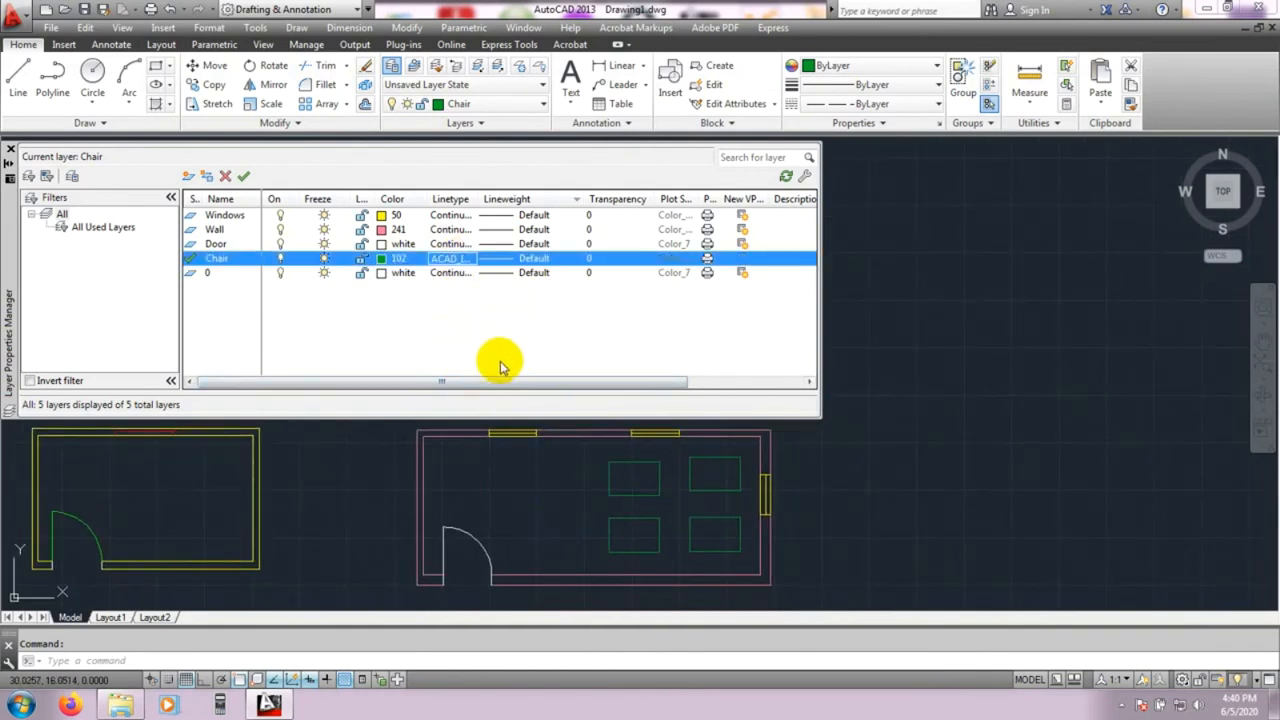
click(465, 260)
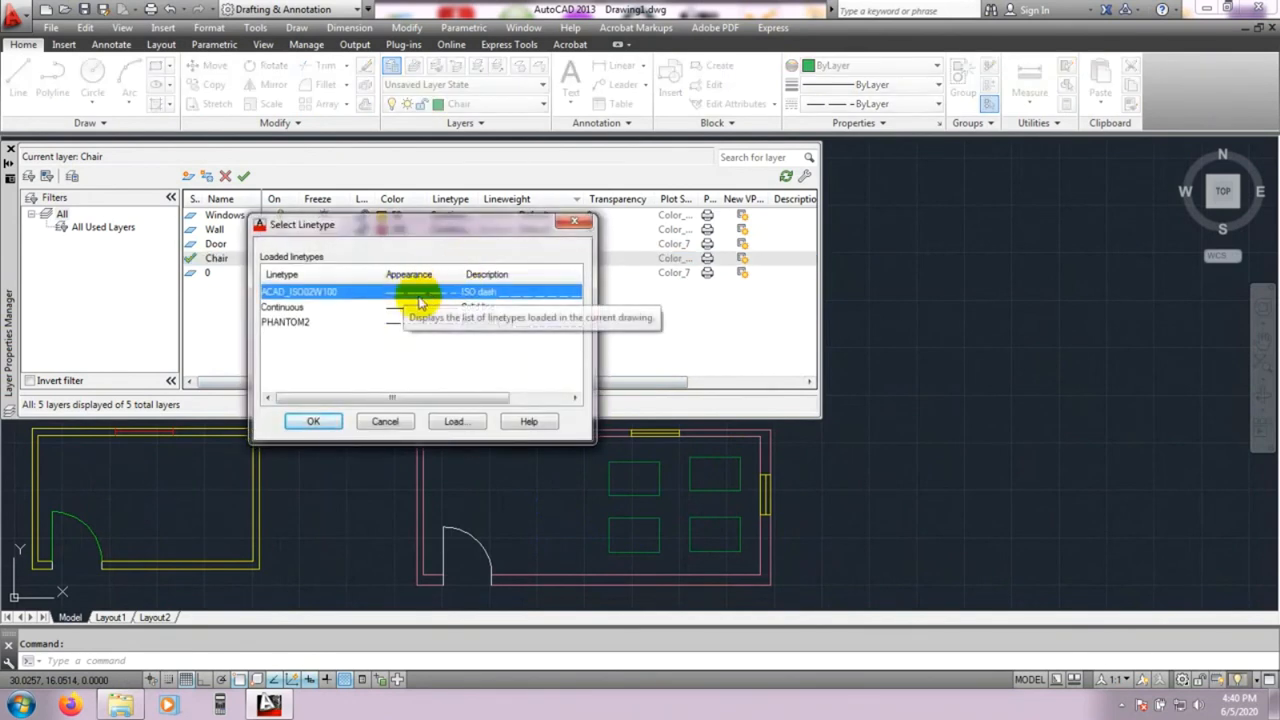
click(310, 422)
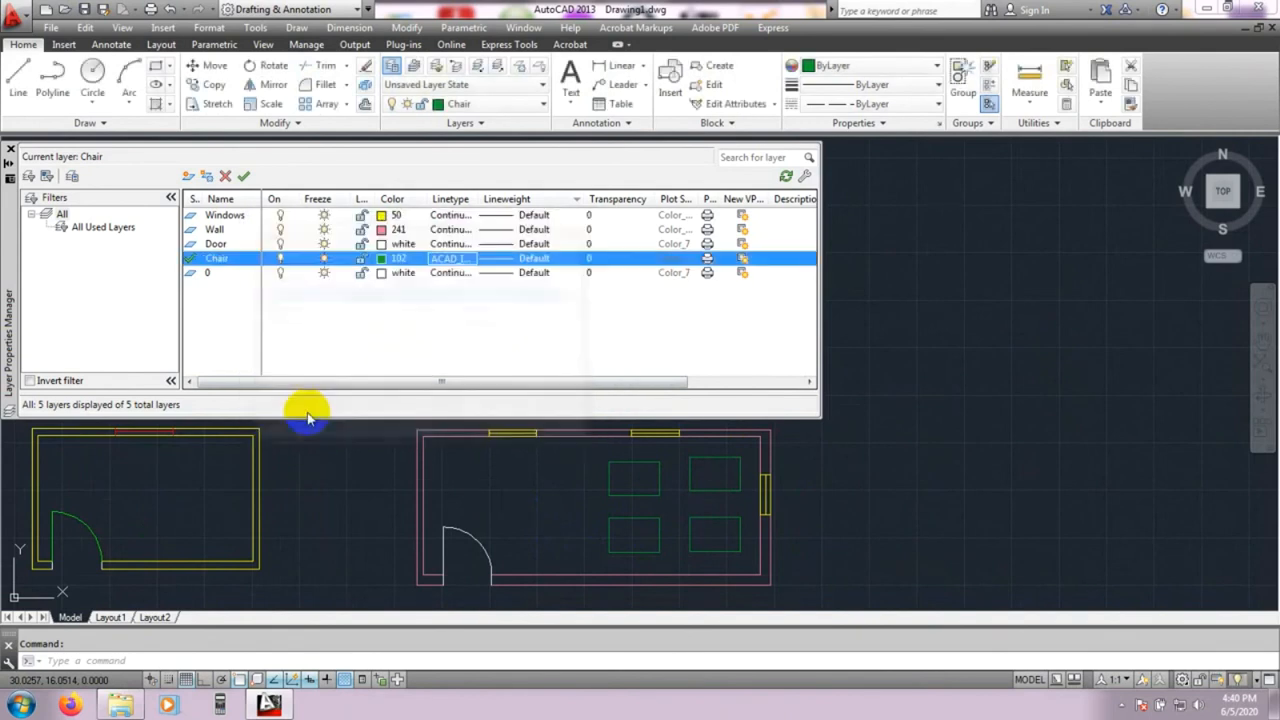
- Look into the Chair layer's lineweight choices and inspect the chair rectangles up close in the drawing
click(496, 260)
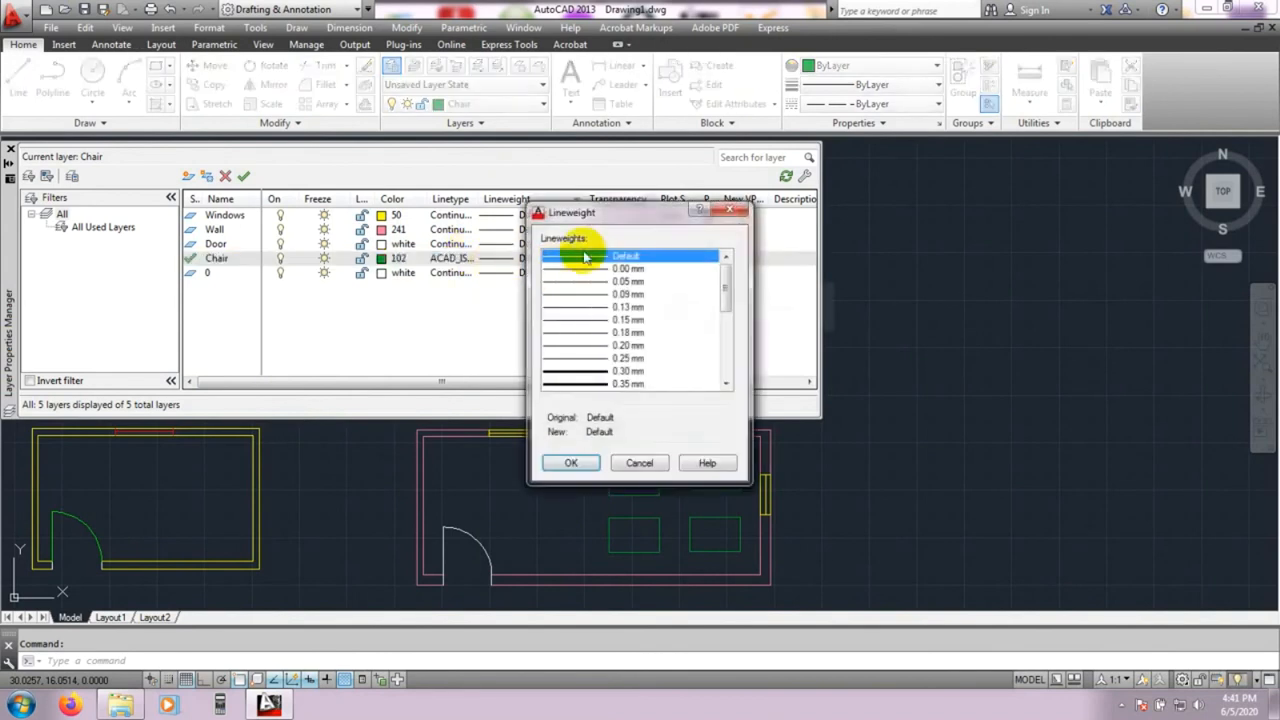
click(731, 210)
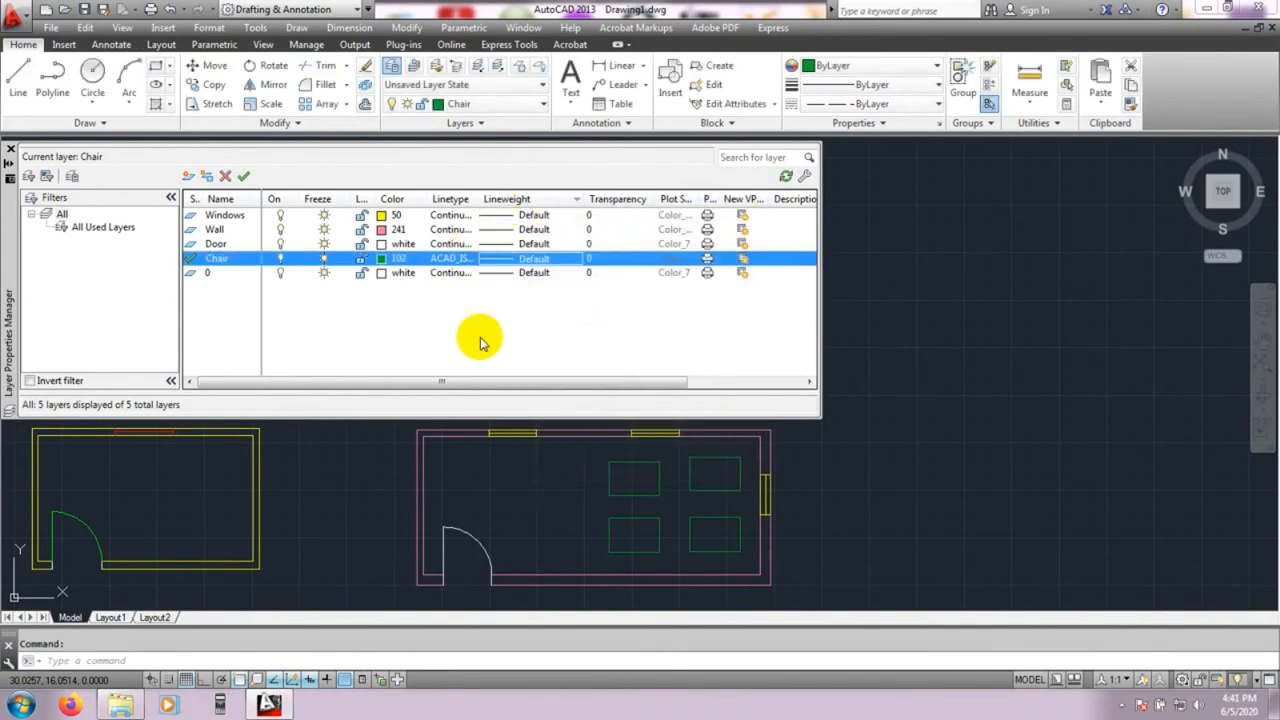
scroll(650, 532, up, 4)
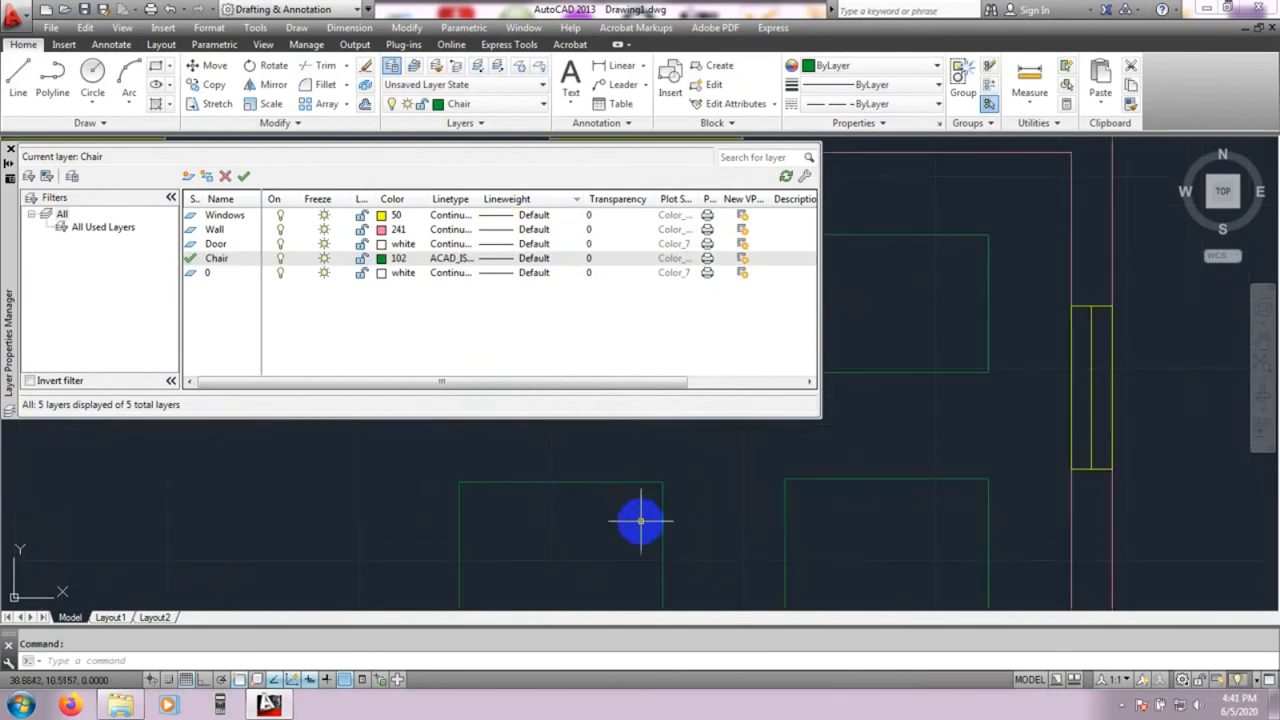
scroll(843, 529, up, 2)
scroll(843, 529, down, 5)
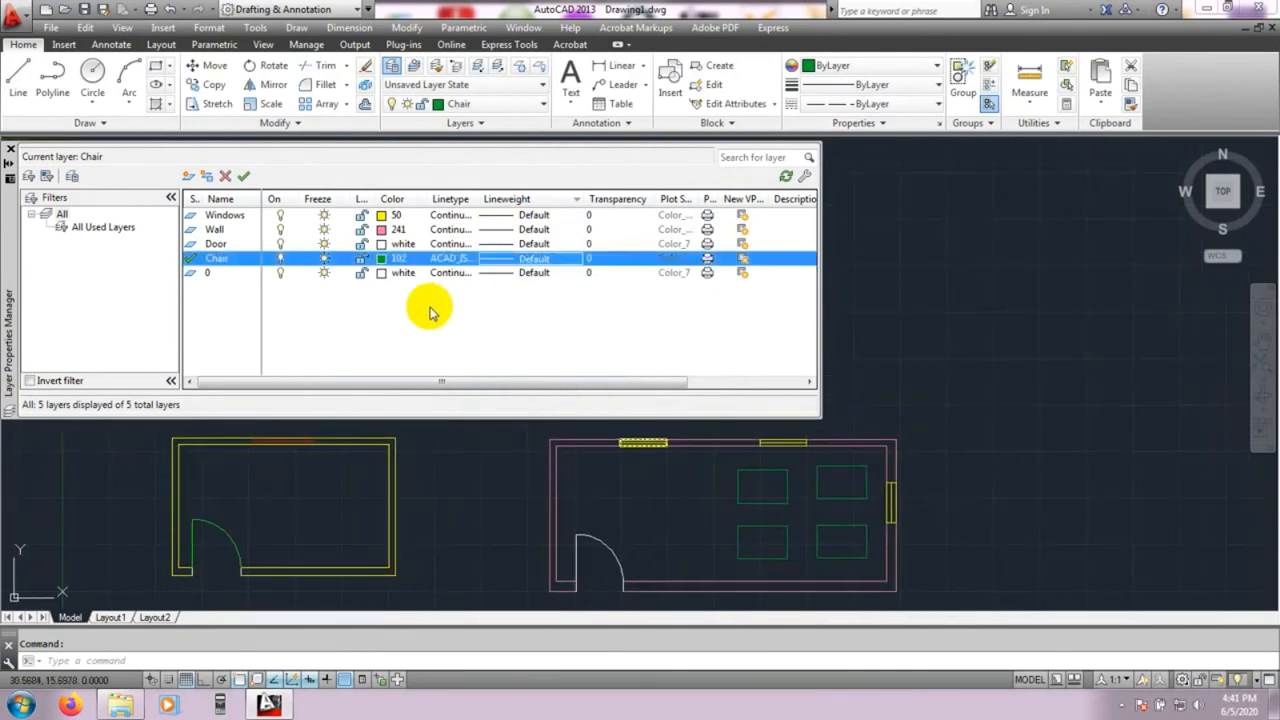
- Widen the Linetype column in the layer list and browse the lineweights available for the Door layer
drag(478, 198, 516, 200)
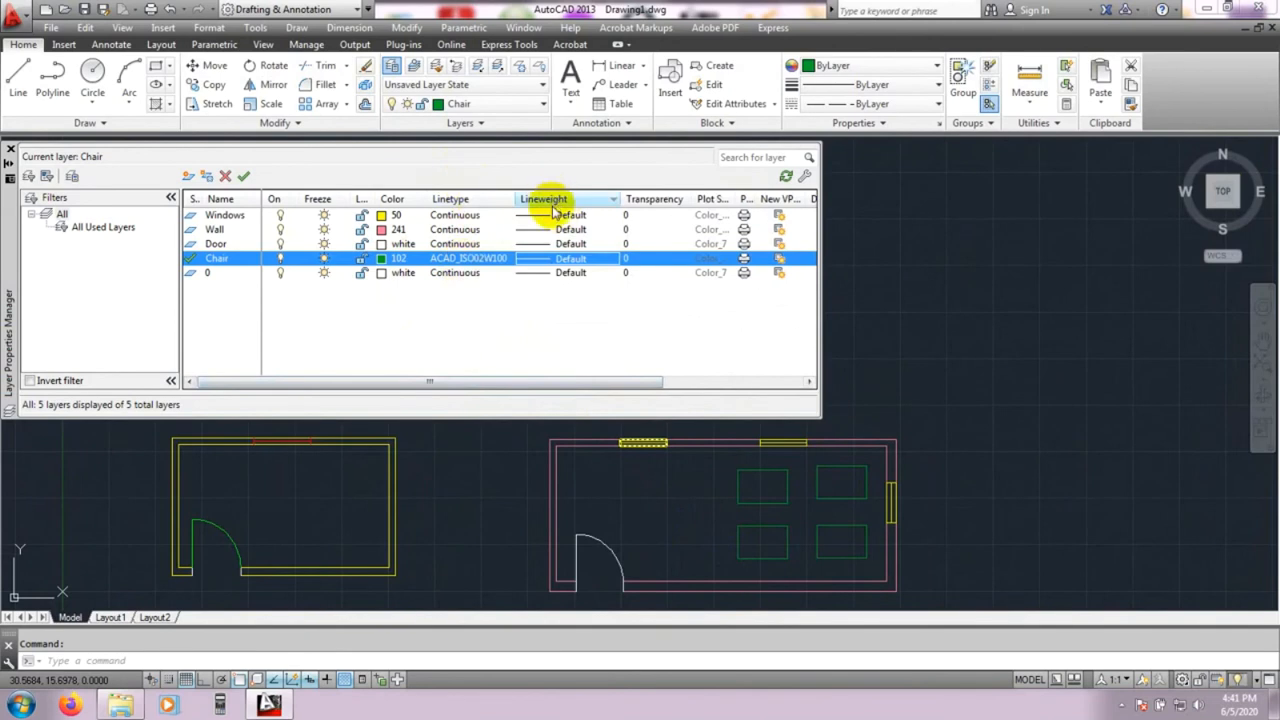
click(546, 258)
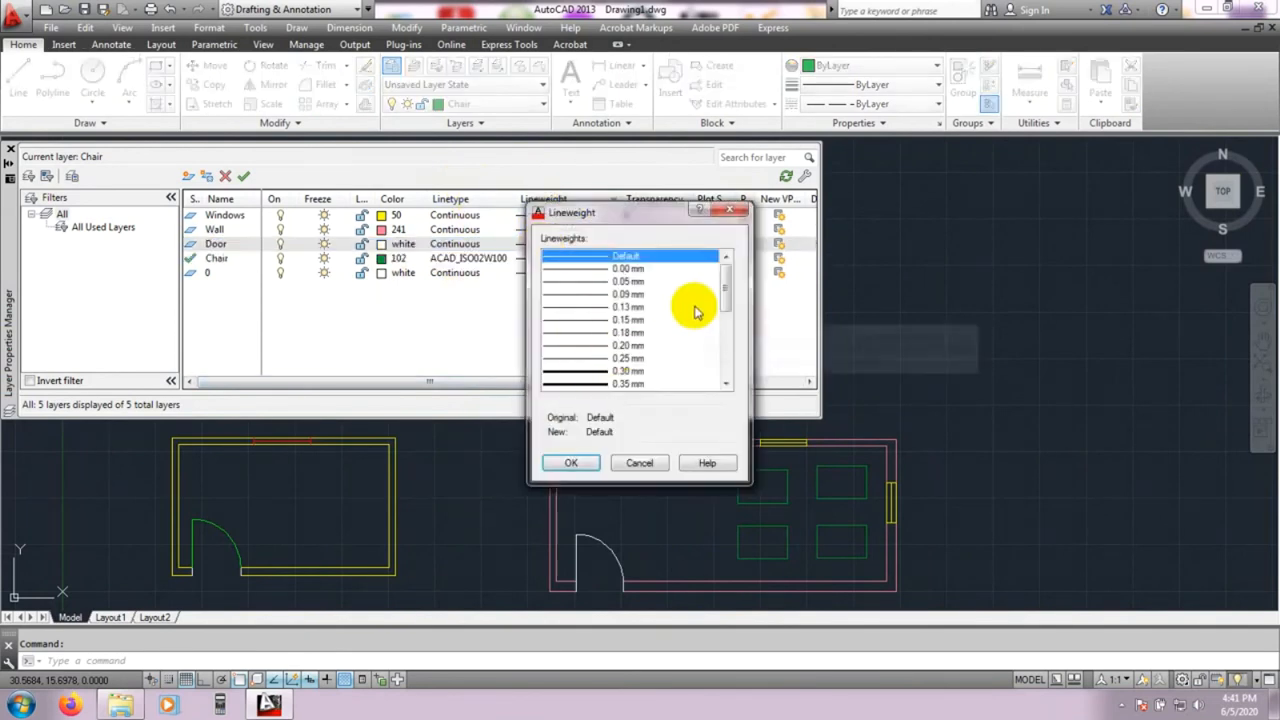
scroll(727, 302, down, 2)
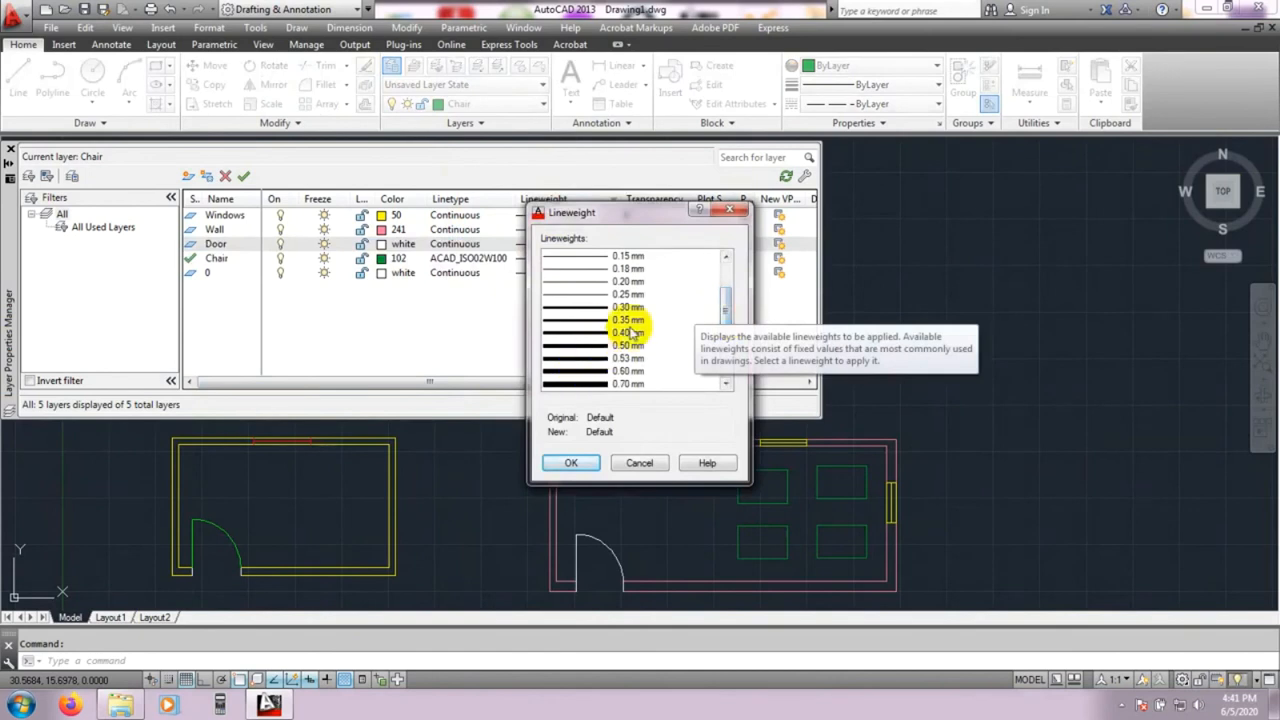
click(729, 210)
click(354, 463)
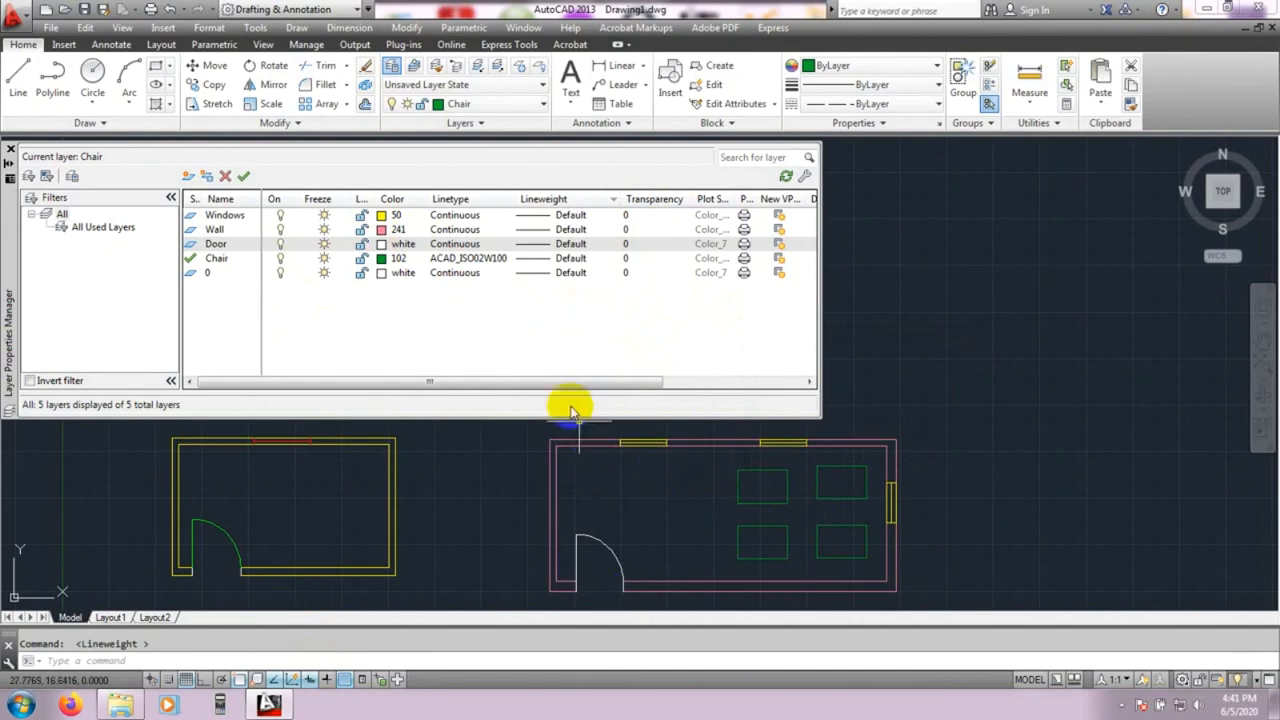
- Set the Wall layer's transparency to 50
click(216, 230)
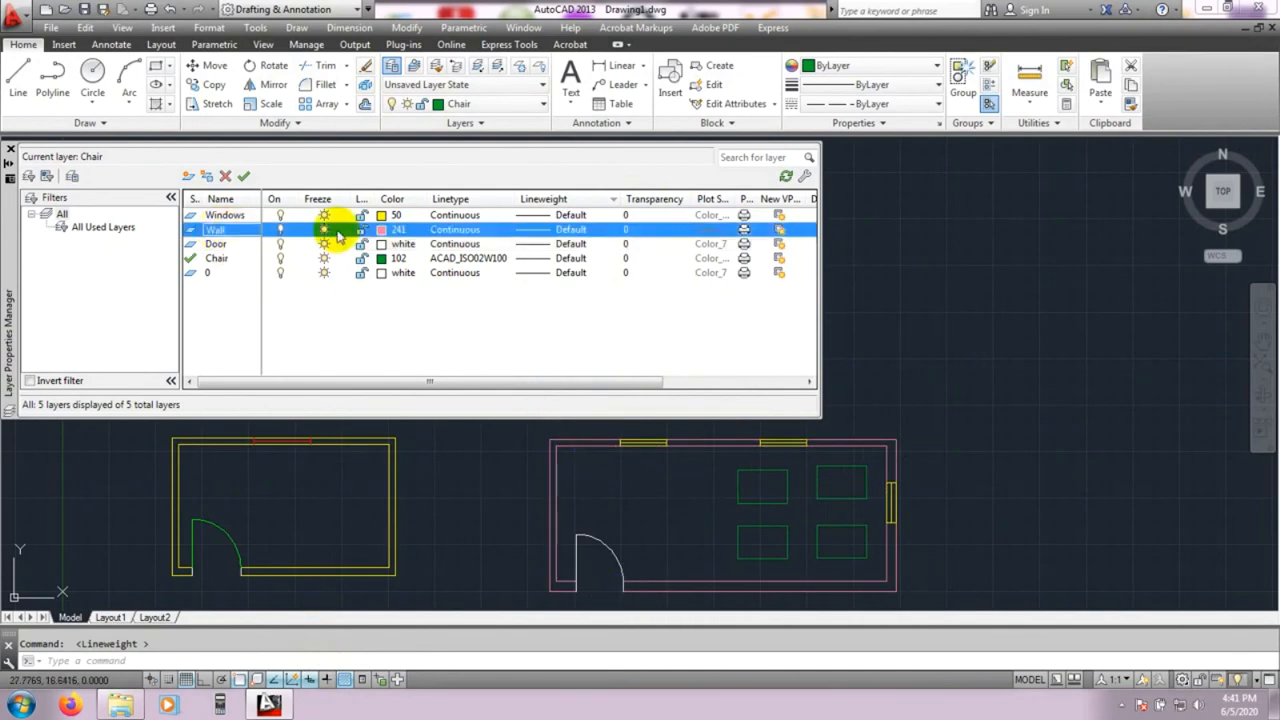
click(627, 231)
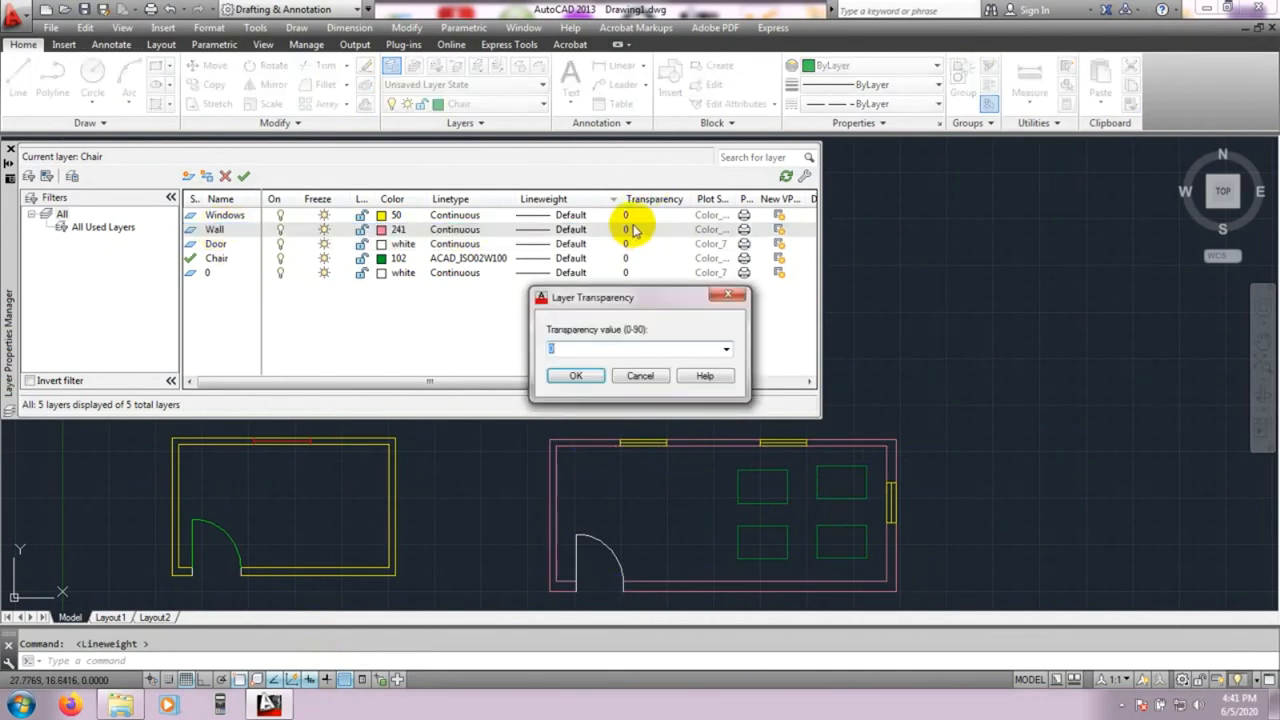
click(726, 348)
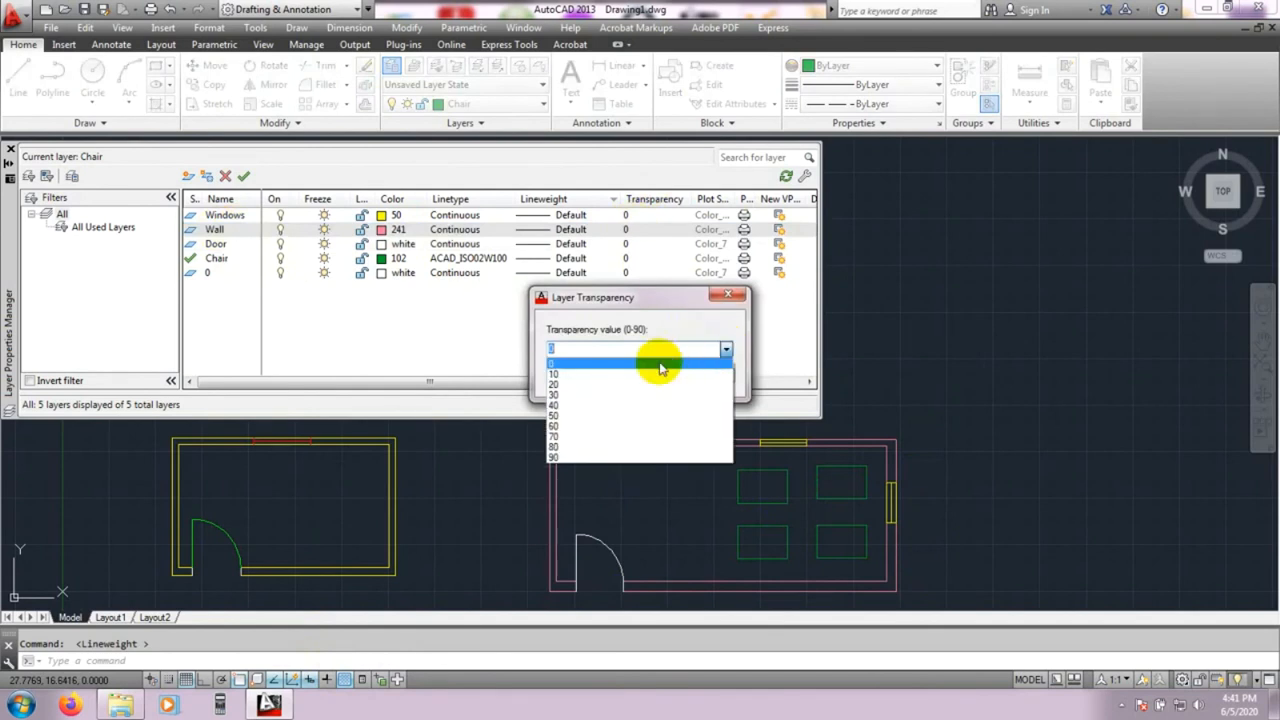
click(586, 418)
click(573, 376)
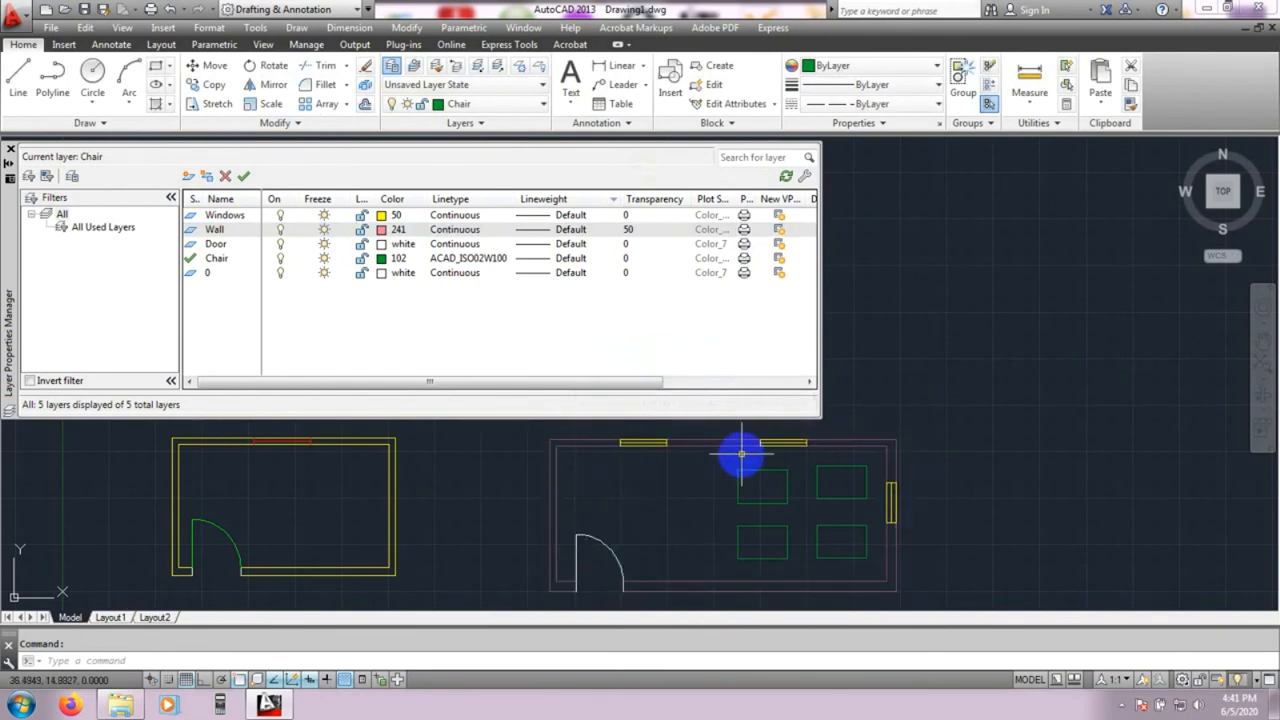
- Raise the Wall layer's transparency to 80 and inspect the faded walls of the furnished room
click(643, 233)
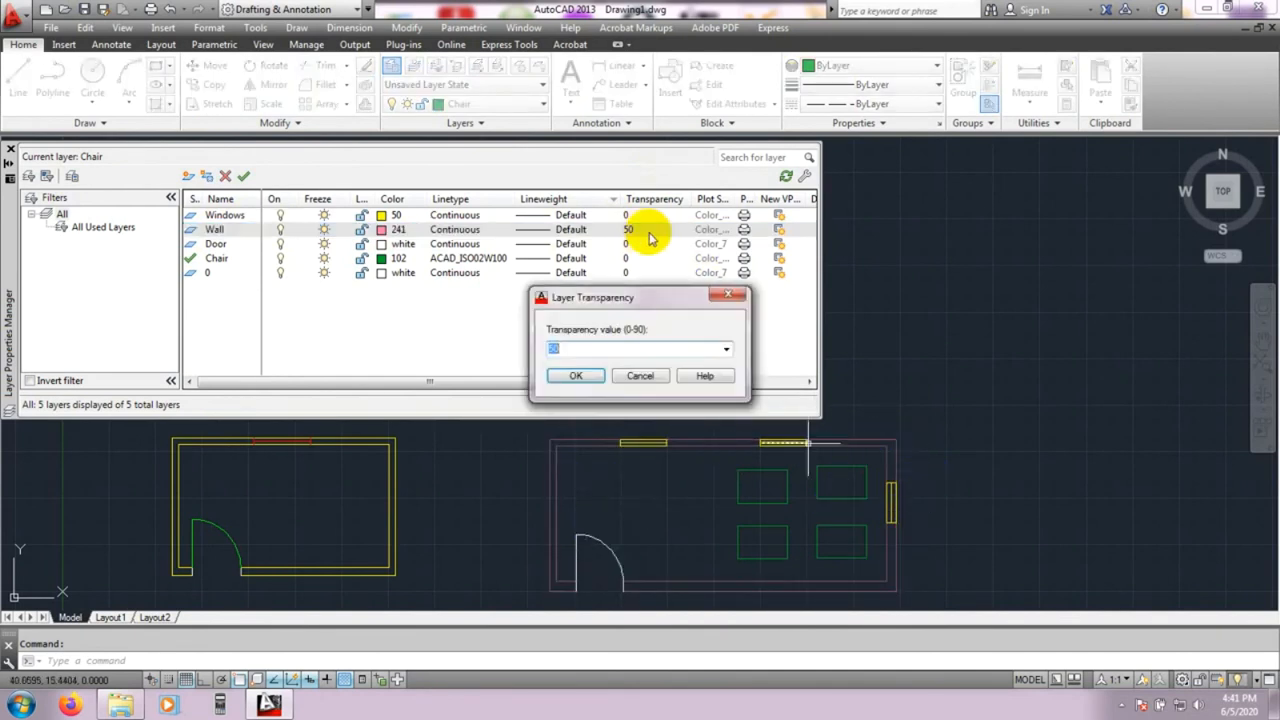
click(726, 348)
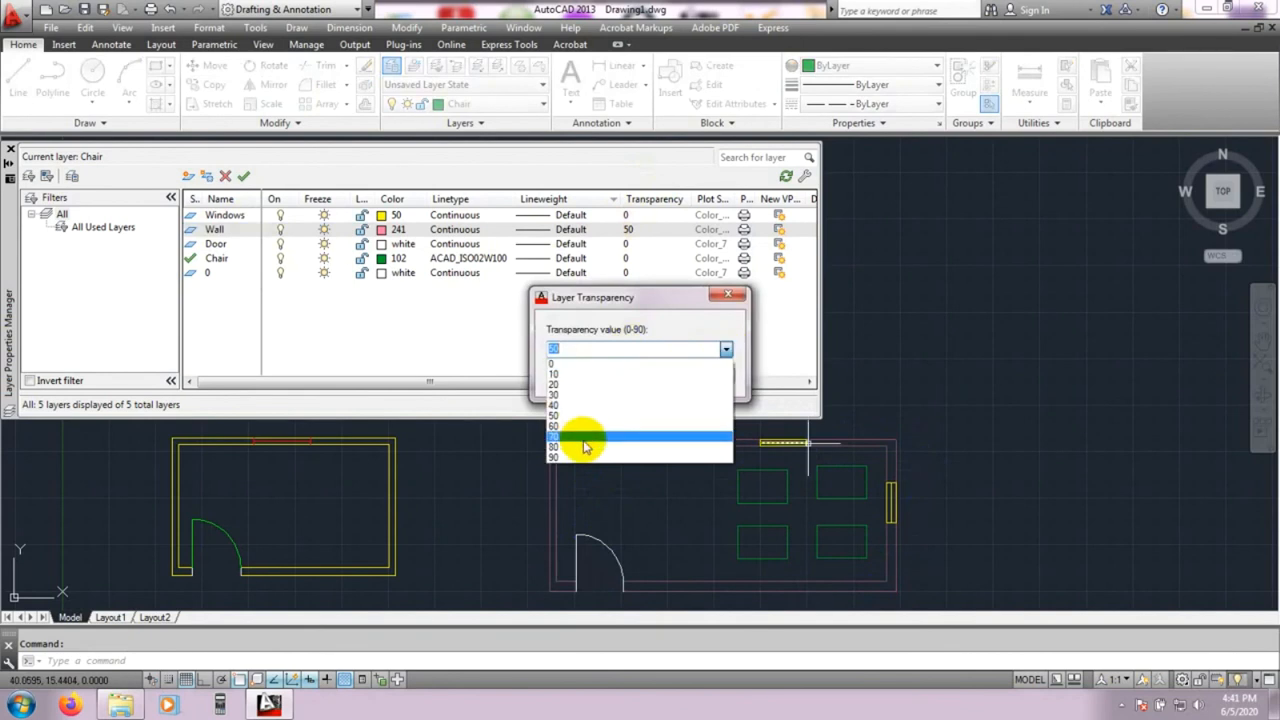
click(581, 437)
click(576, 377)
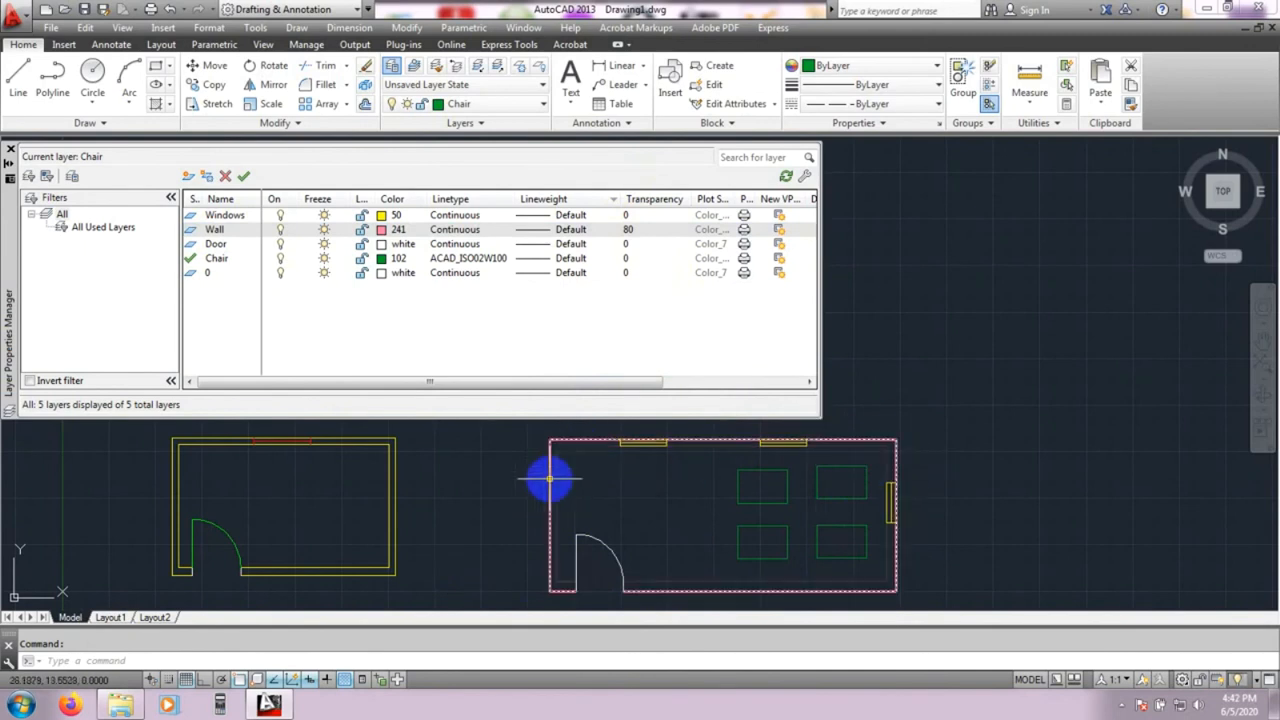
scroll(551, 474, up, 4)
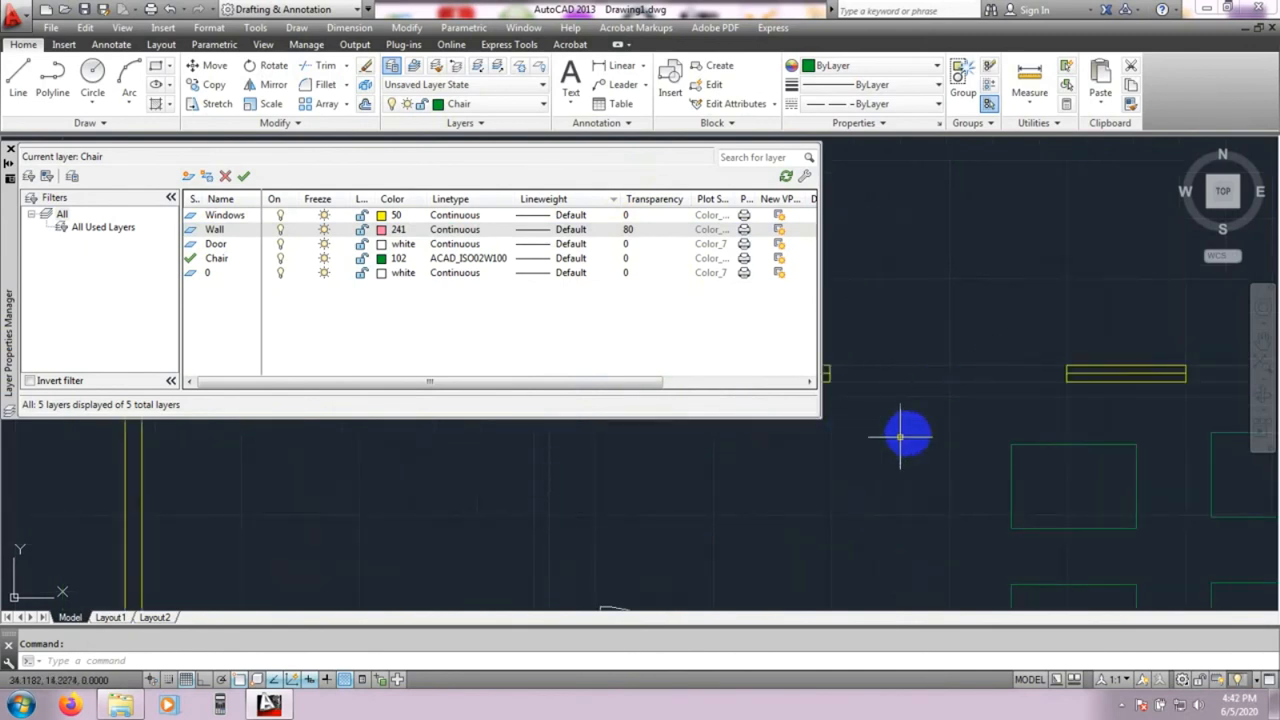
scroll(853, 459, down, 2)
scroll(804, 502, down, 2)
middle_drag(631, 505, 611, 507)
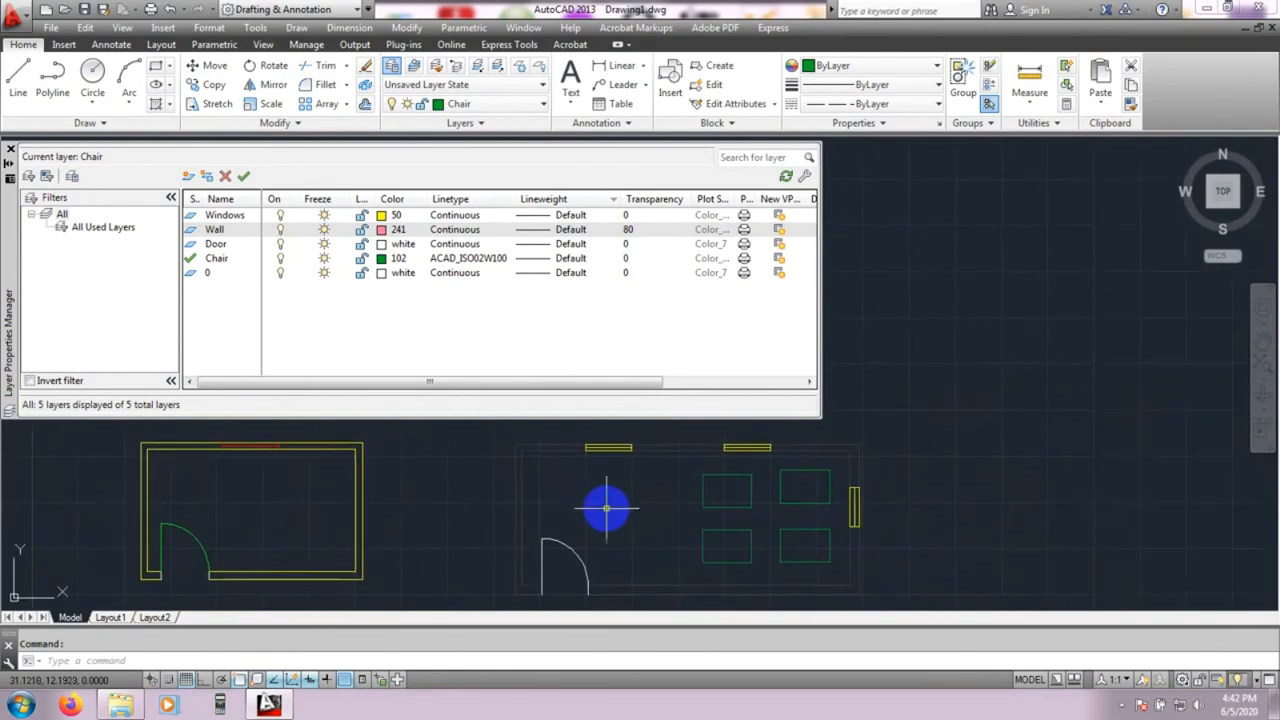
- Set the Wall layer's transparency back to 0
click(665, 228)
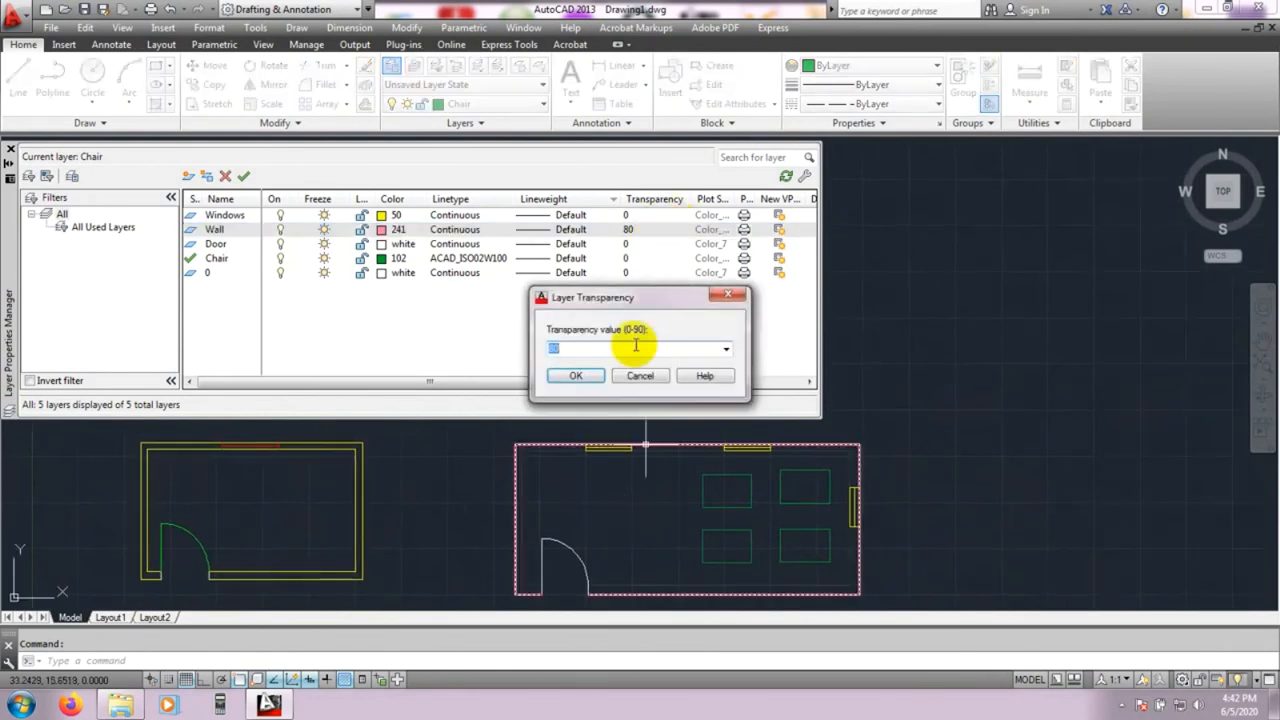
click(725, 347)
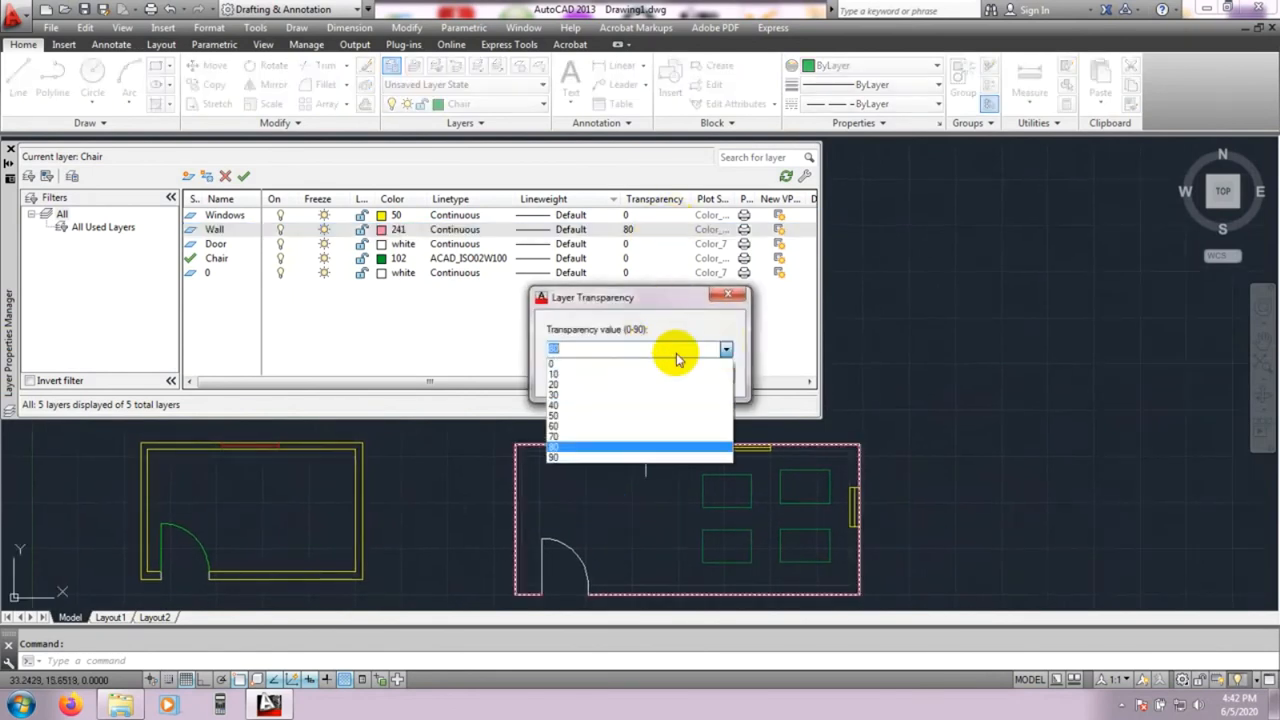
click(569, 365)
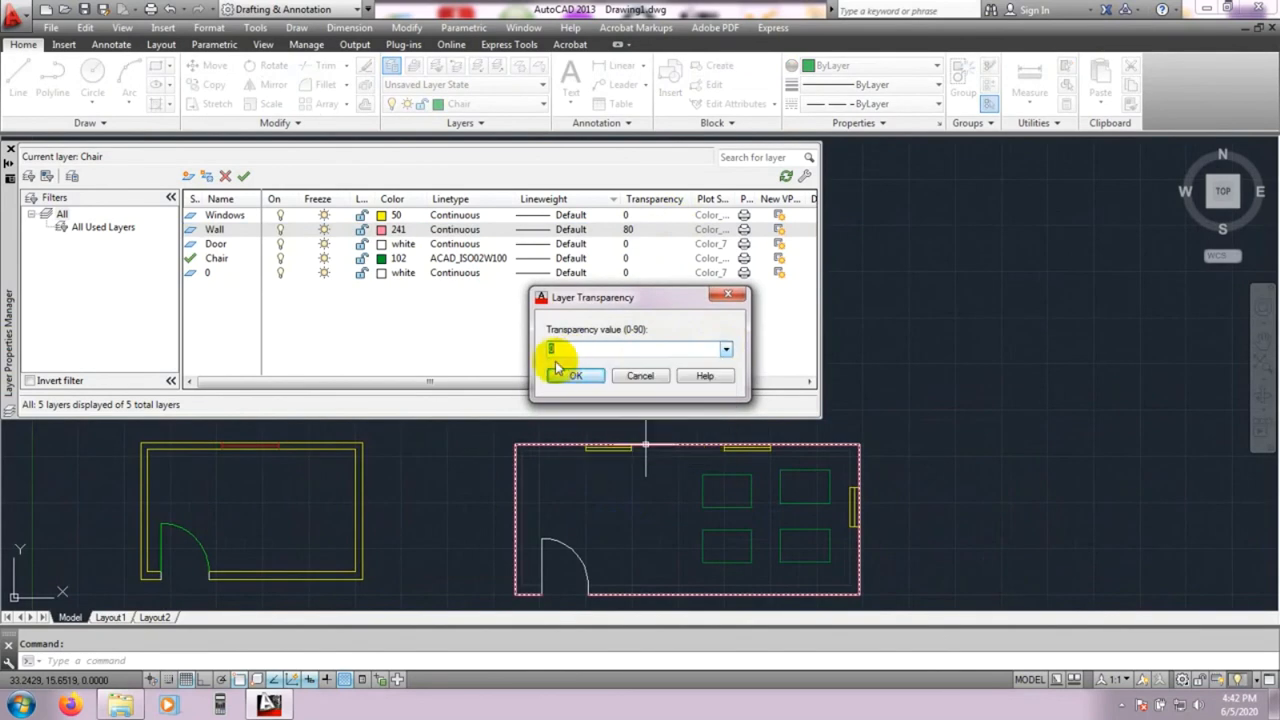
click(566, 380)
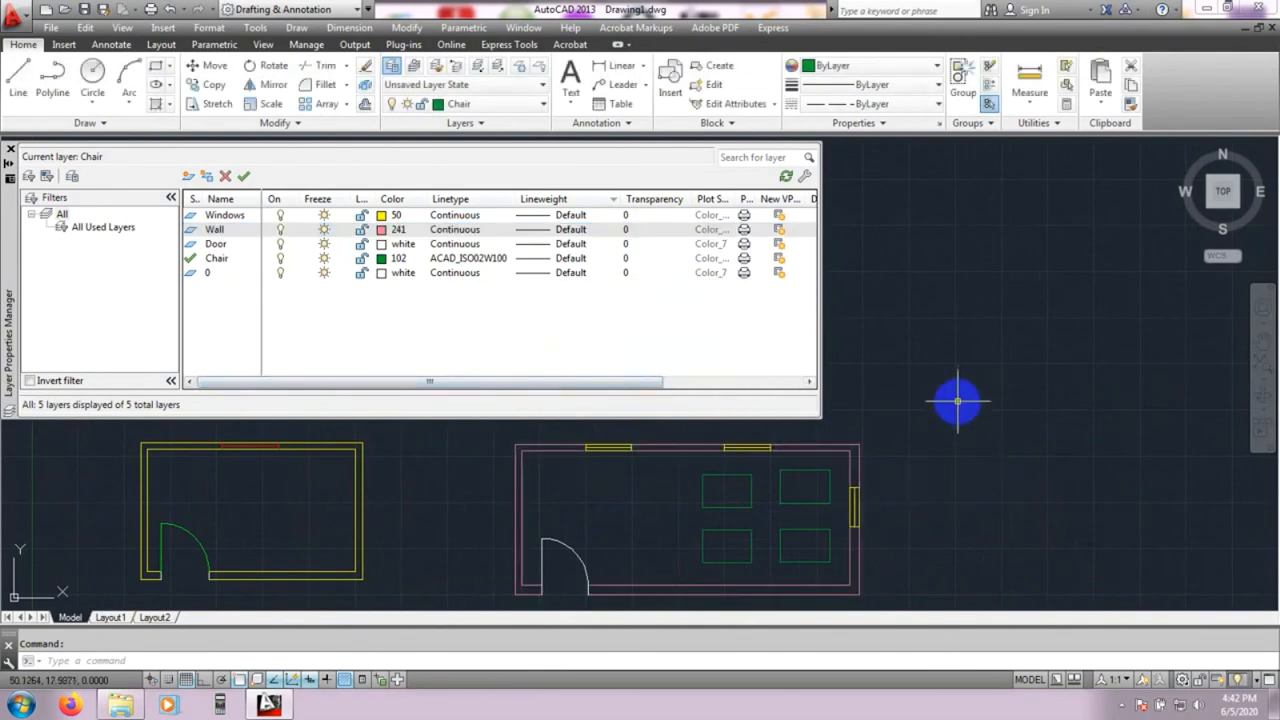
- Enlarge the Layer Properties Manager to show the Description column and widen its Plot column
middle_drag(957, 402, 946, 401)
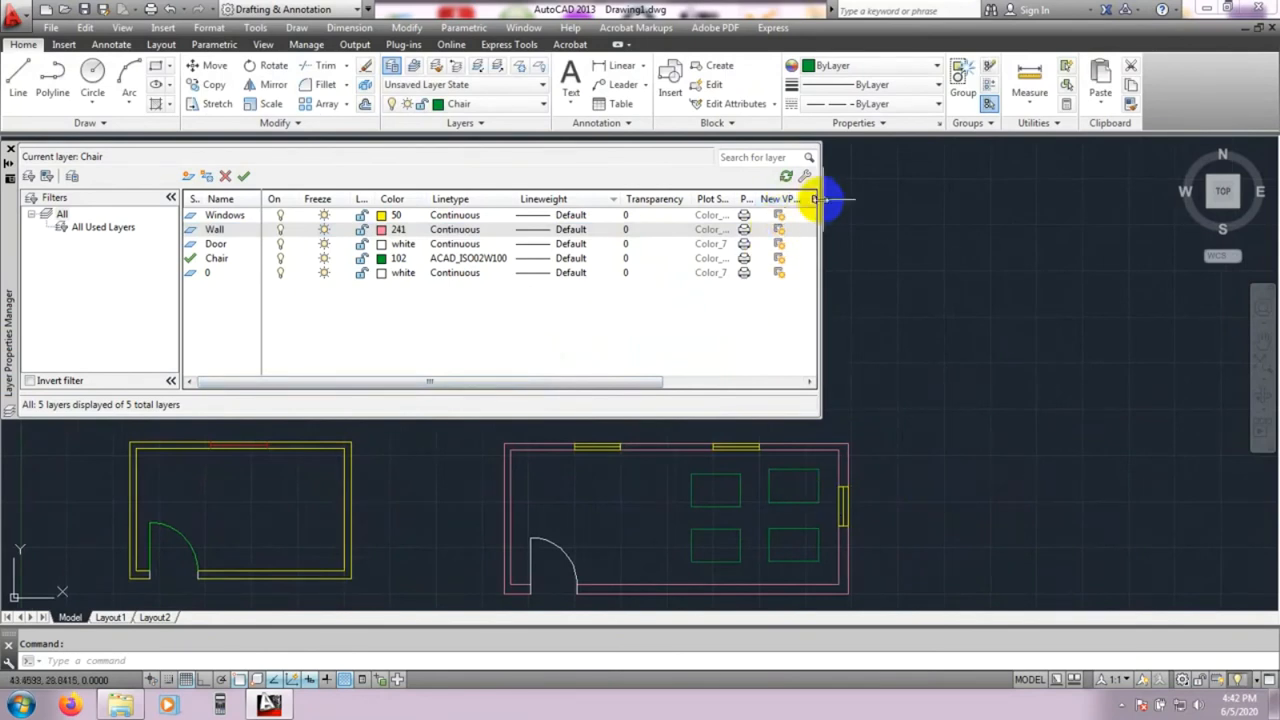
drag(820, 229, 986, 260)
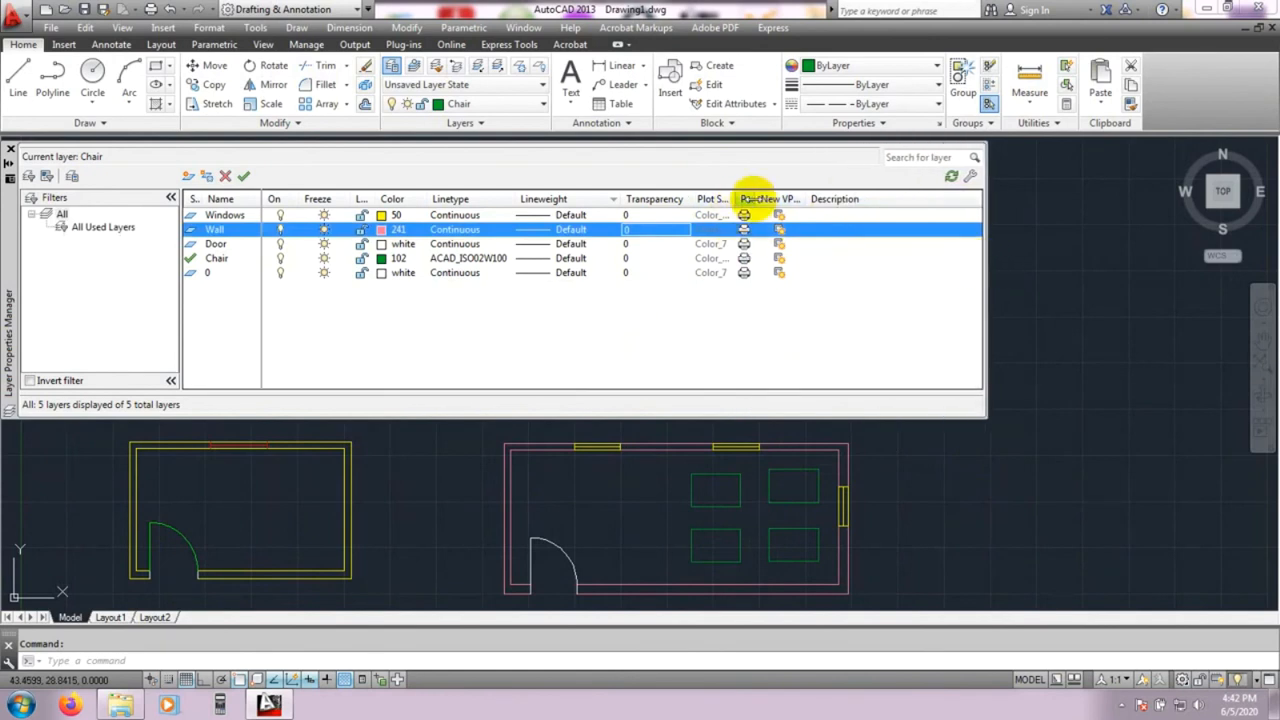
drag(757, 199, 792, 200)
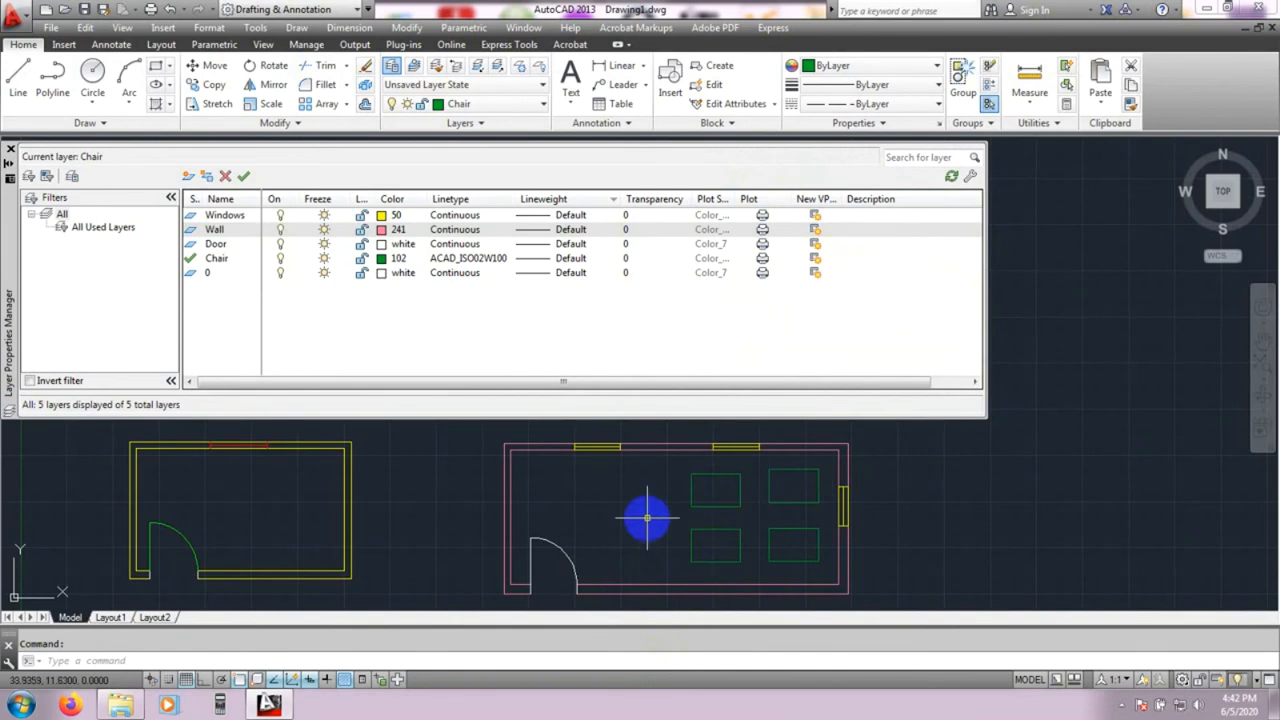
- Exclude the Chair layer from plotting and collapse the Layer Properties Manager
mouse_move(739, 521)
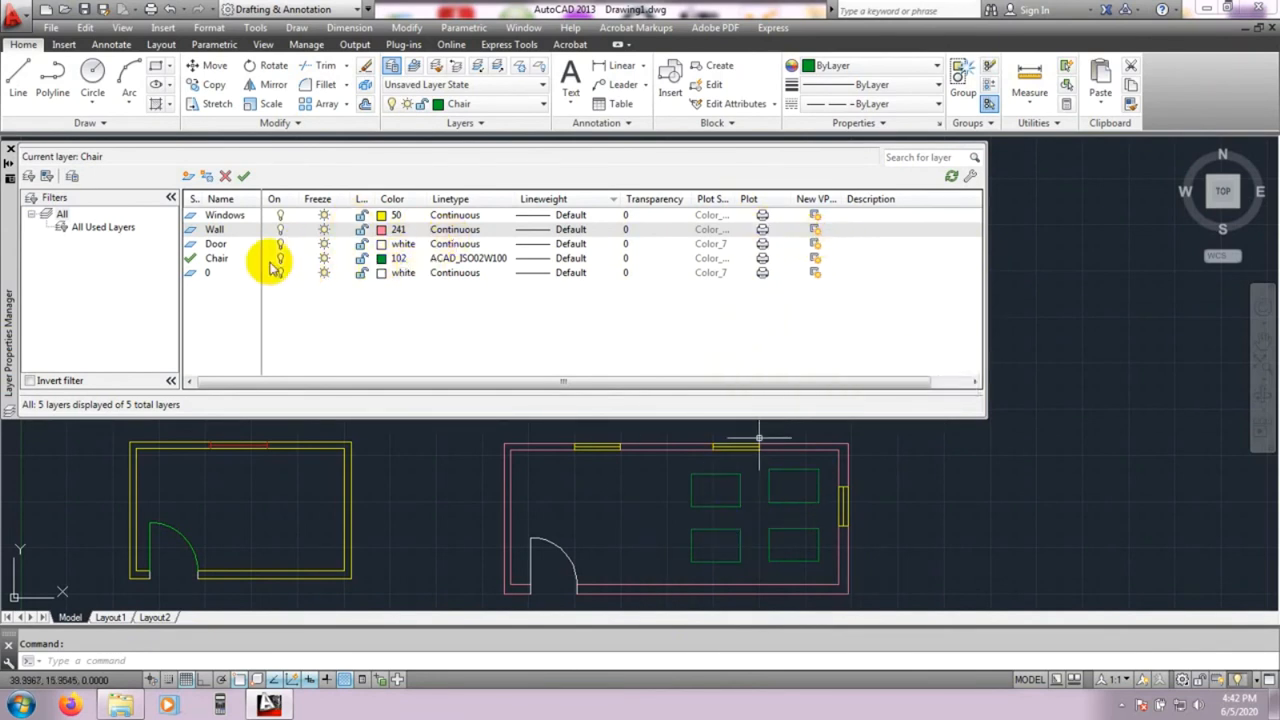
click(762, 262)
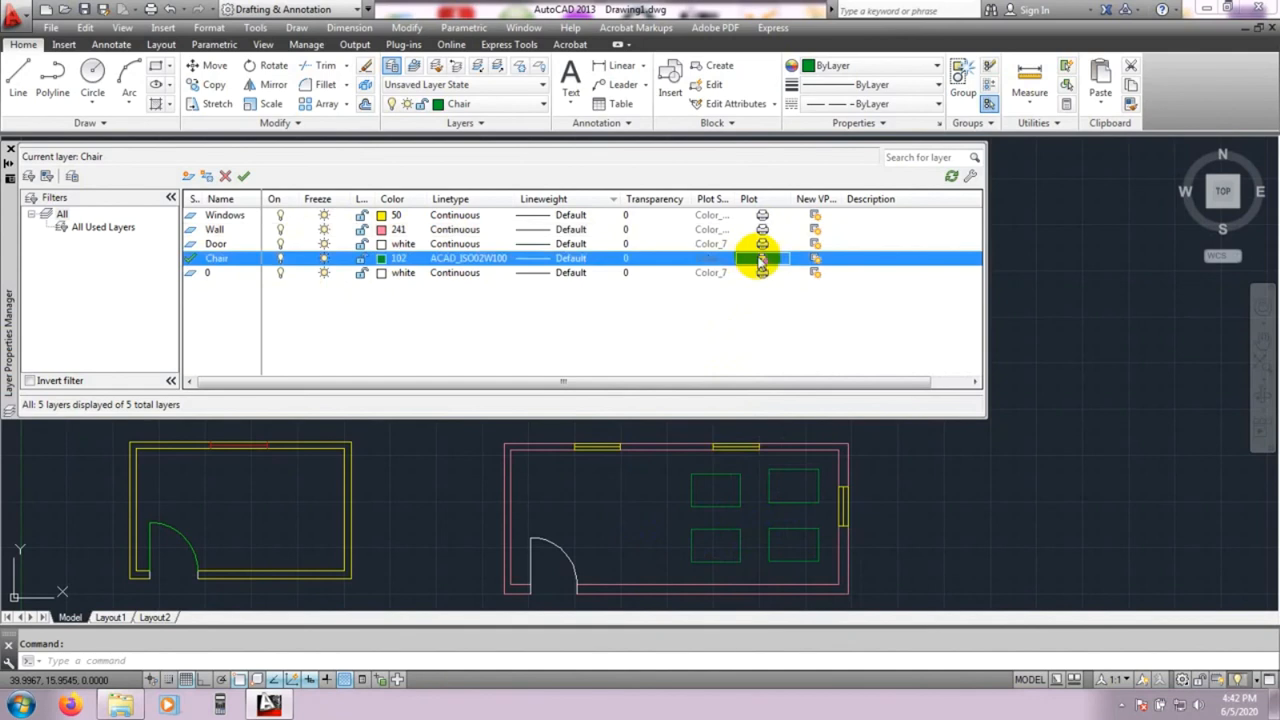
click(762, 260)
click(948, 498)
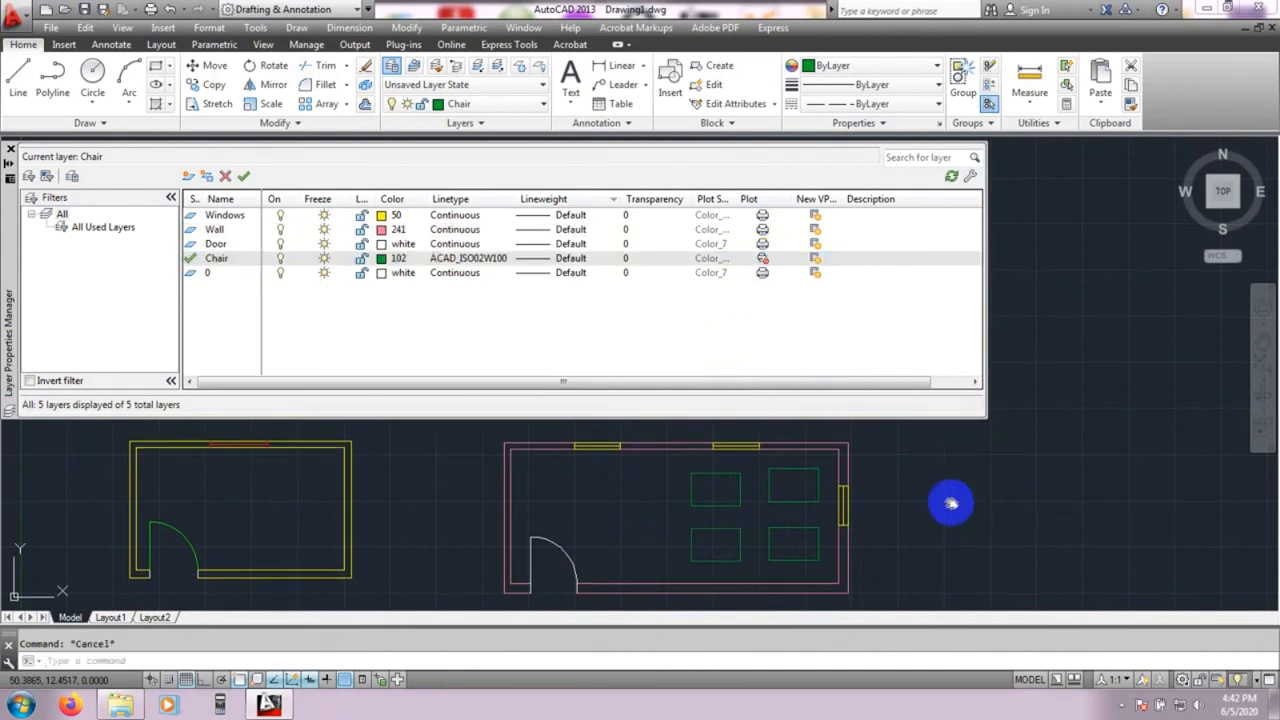
click(12, 168)
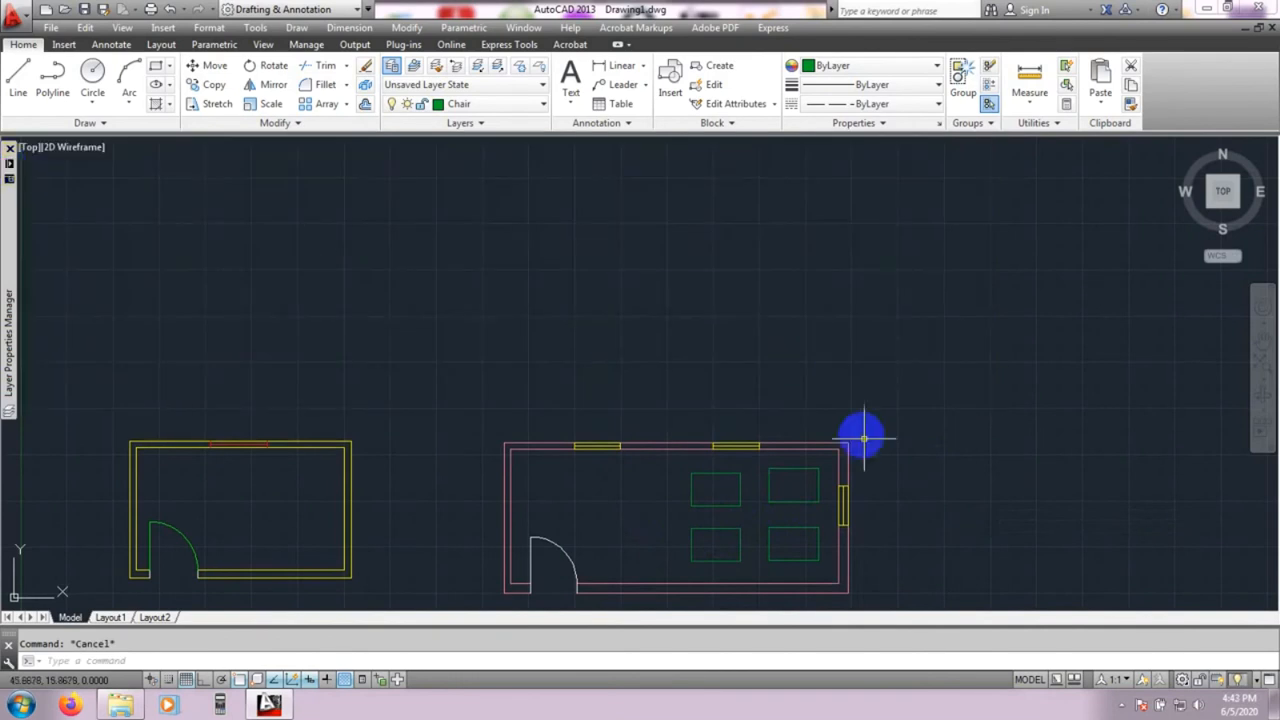
- Start a plot of the model and choose Adobe PDF as the printer, without a named page setup
middle_drag(870, 444, 866, 329)
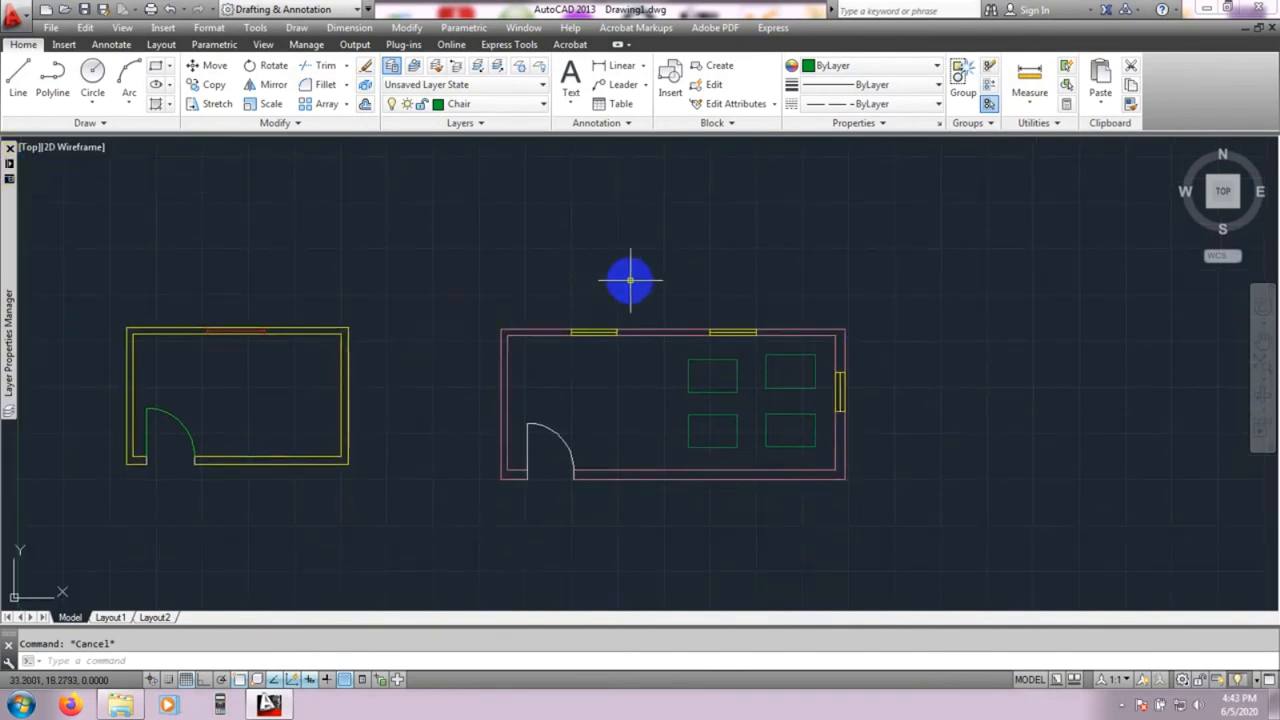
middle_drag(630, 281, 600, 275)
key(ctrl+p)
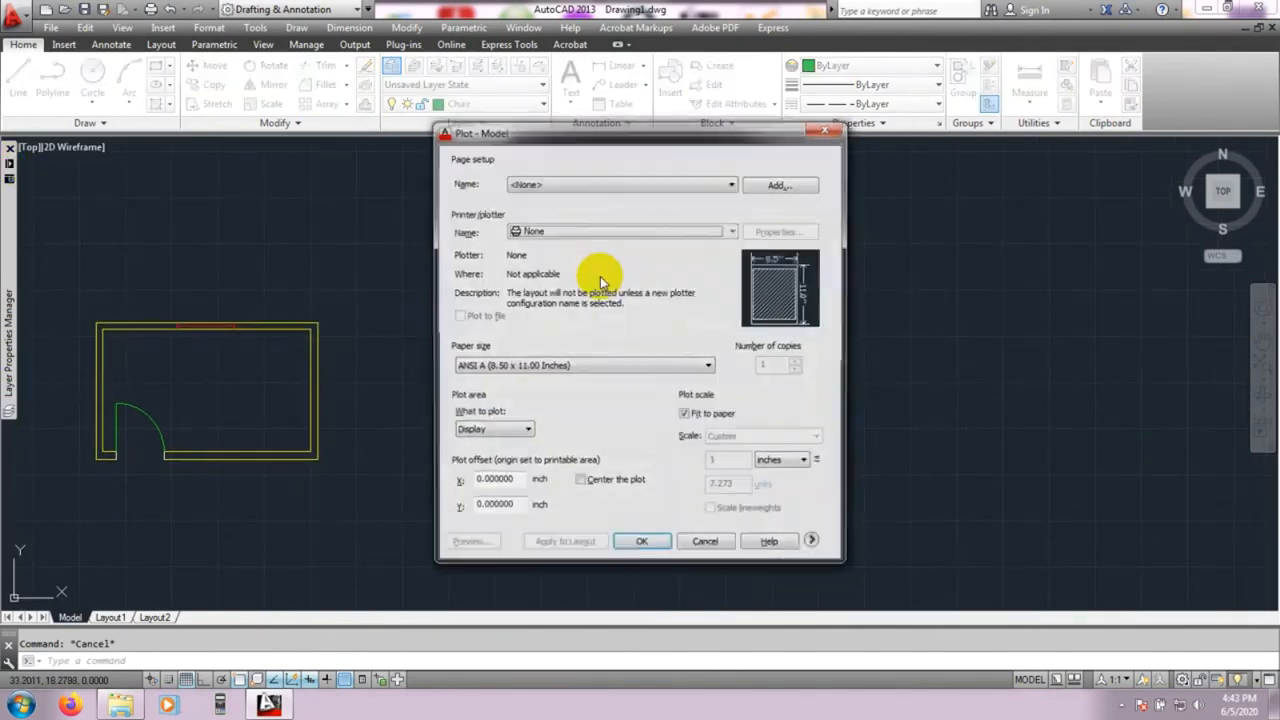
click(563, 183)
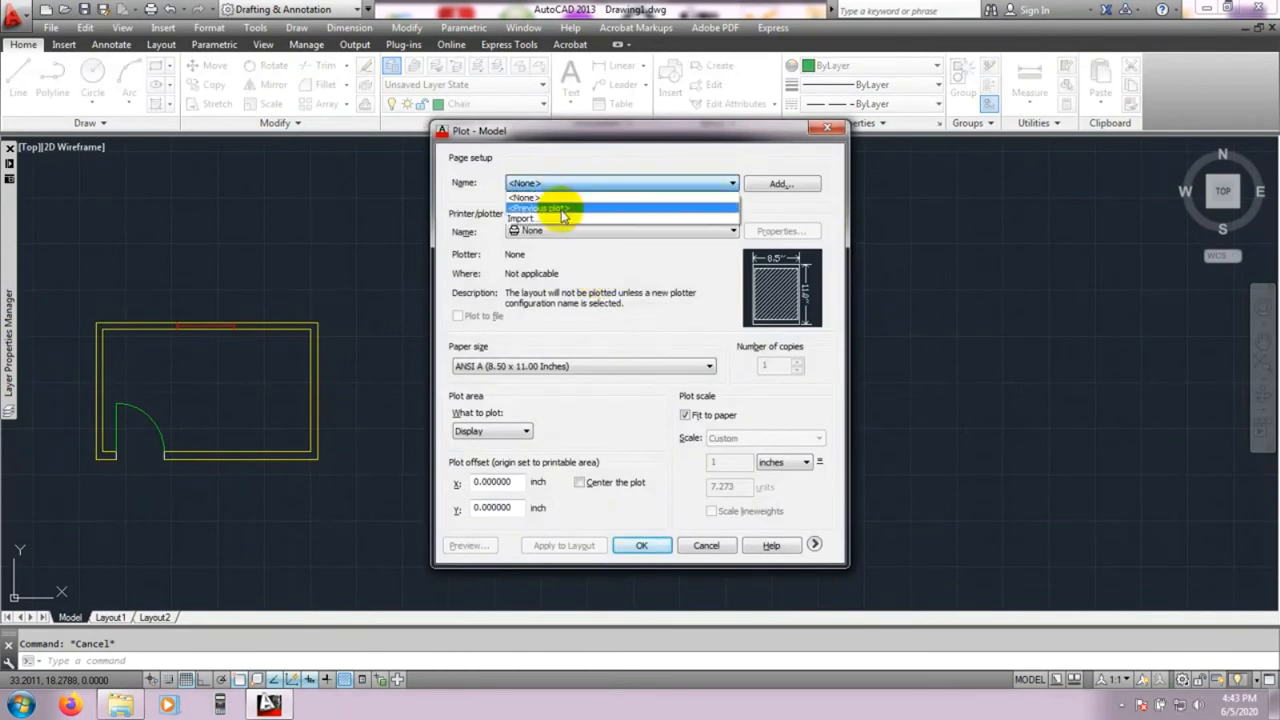
click(533, 244)
click(563, 232)
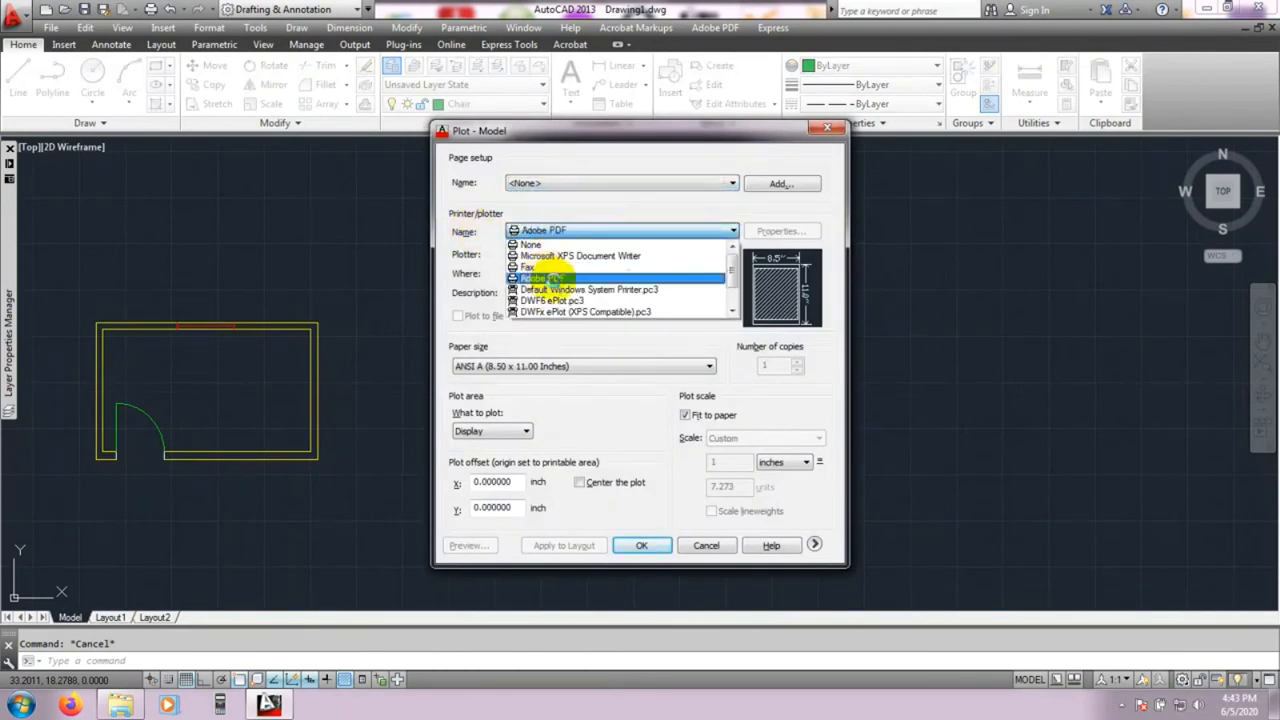
click(552, 279)
- Set the plot's paper size to A4 and its plot area to Display
click(549, 368)
click(508, 610)
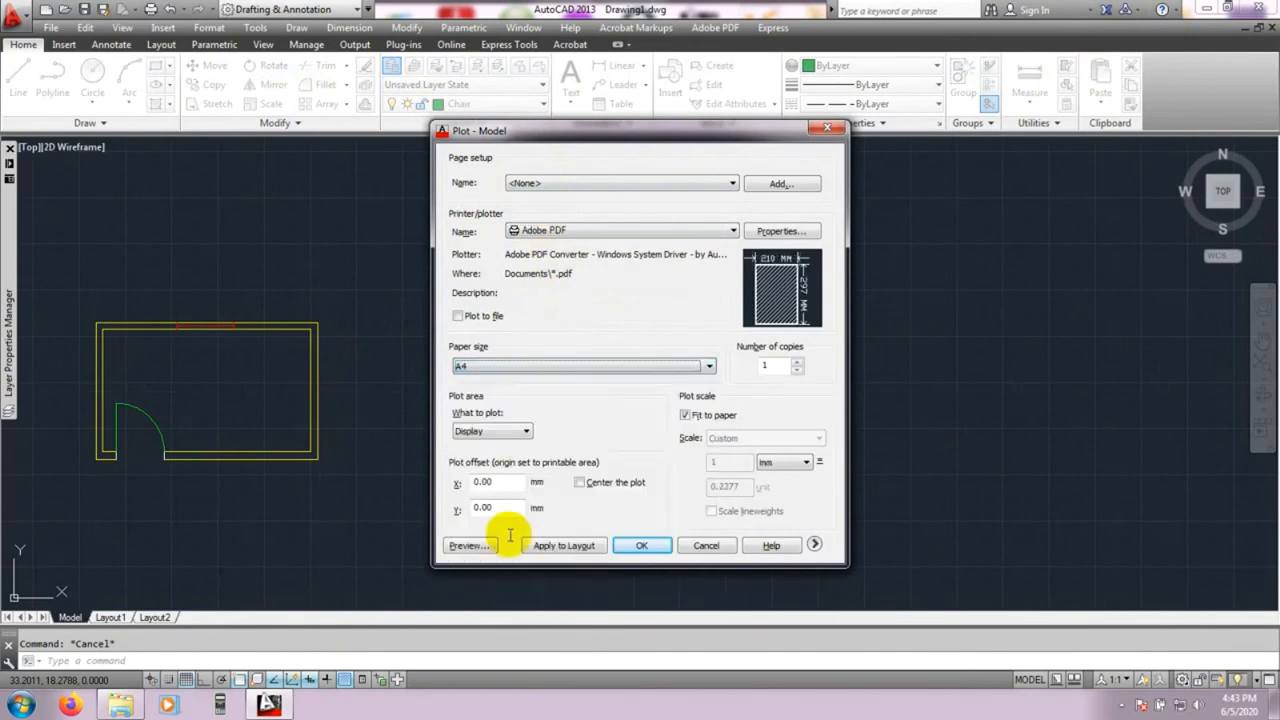
click(518, 432)
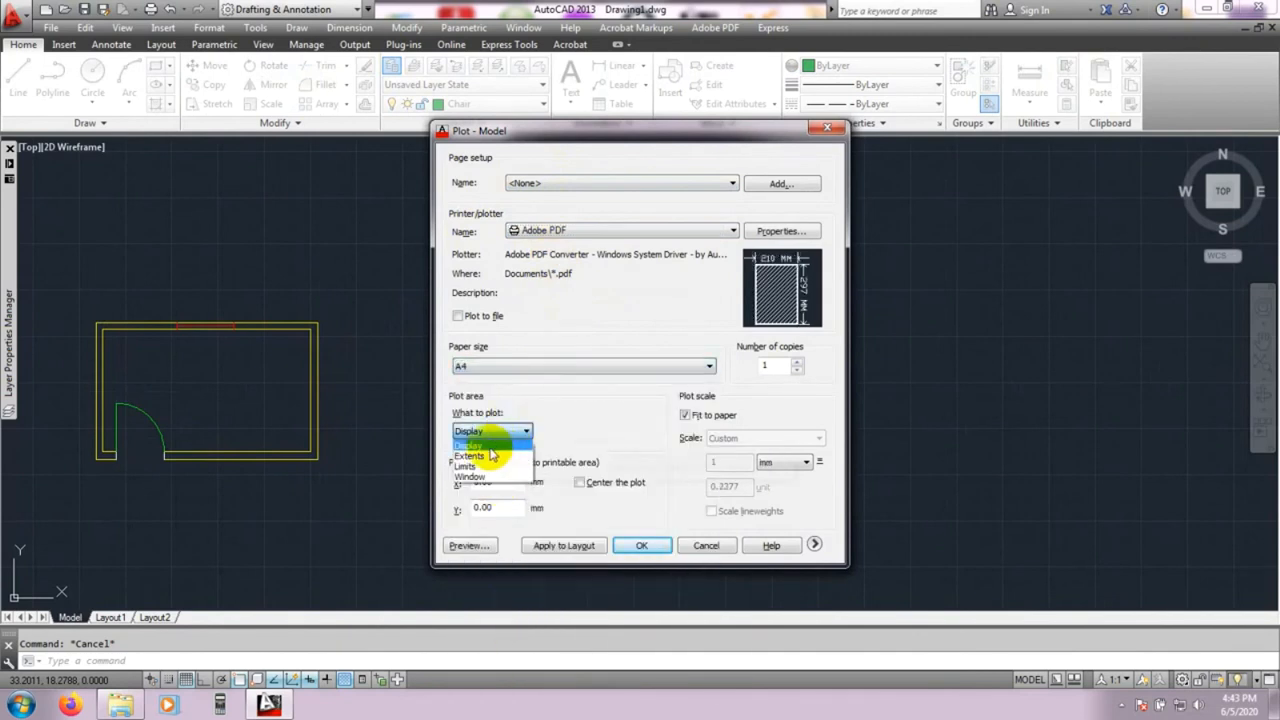
click(486, 445)
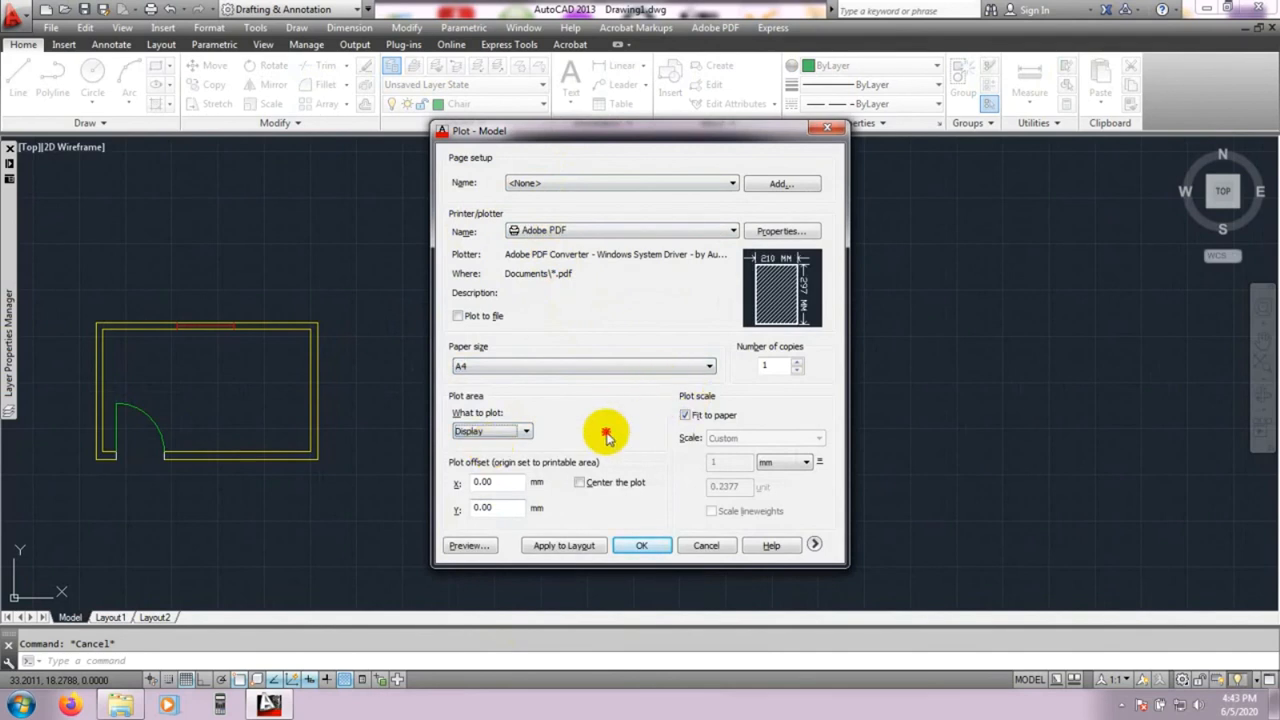
- Center the plot on the sheet, inspect the plot preview of both rooms, and close the plot setup without printing
click(579, 483)
click(468, 545)
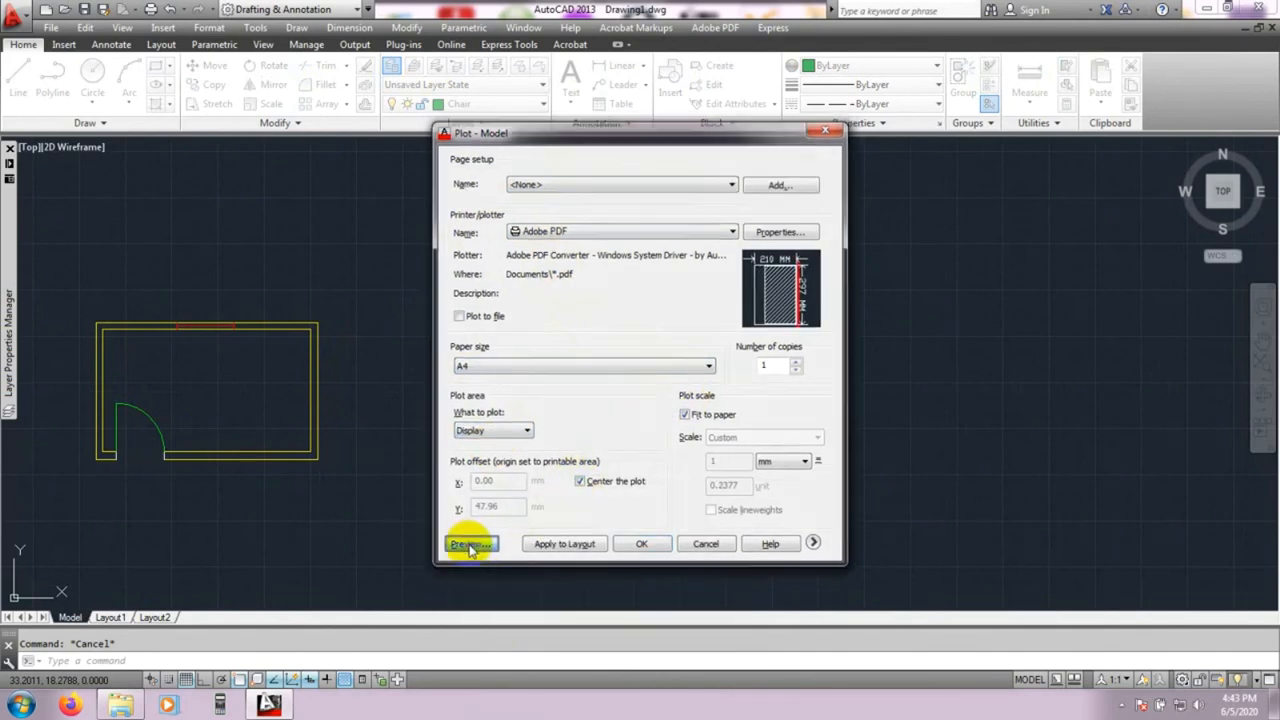
scroll(640, 365, up, 4)
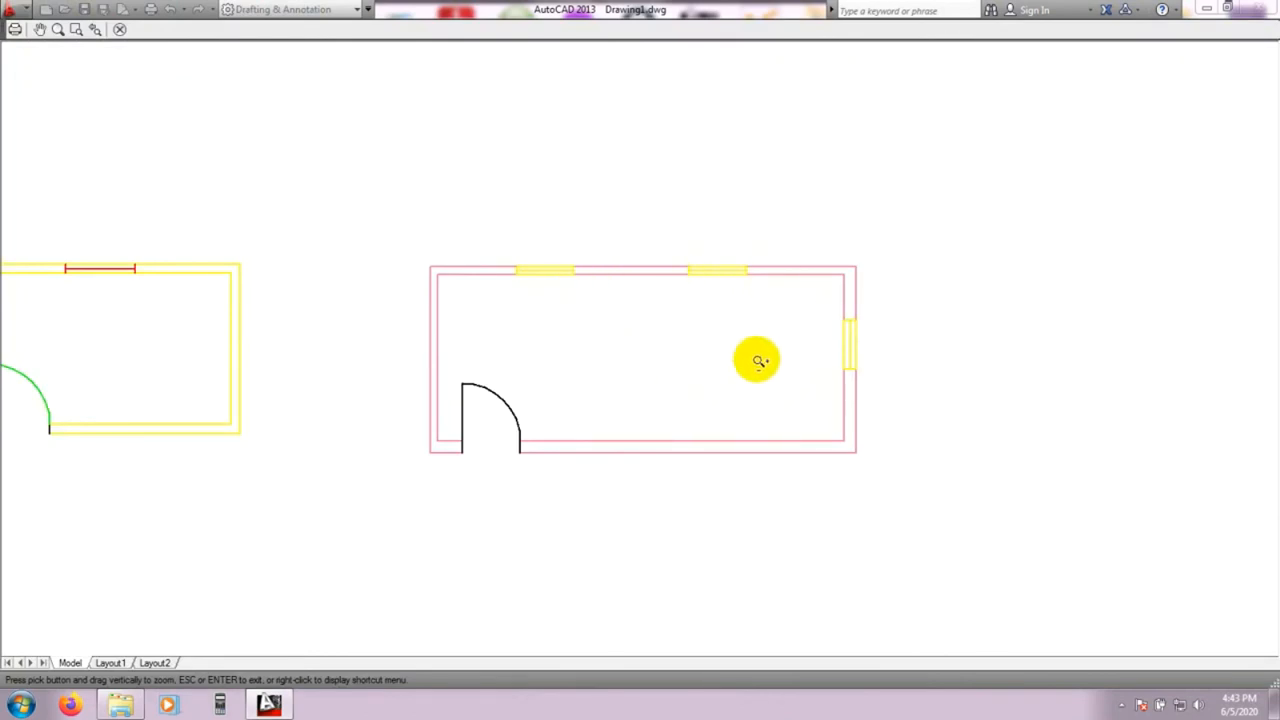
scroll(782, 350, down, 4)
scroll(763, 352, up, 4)
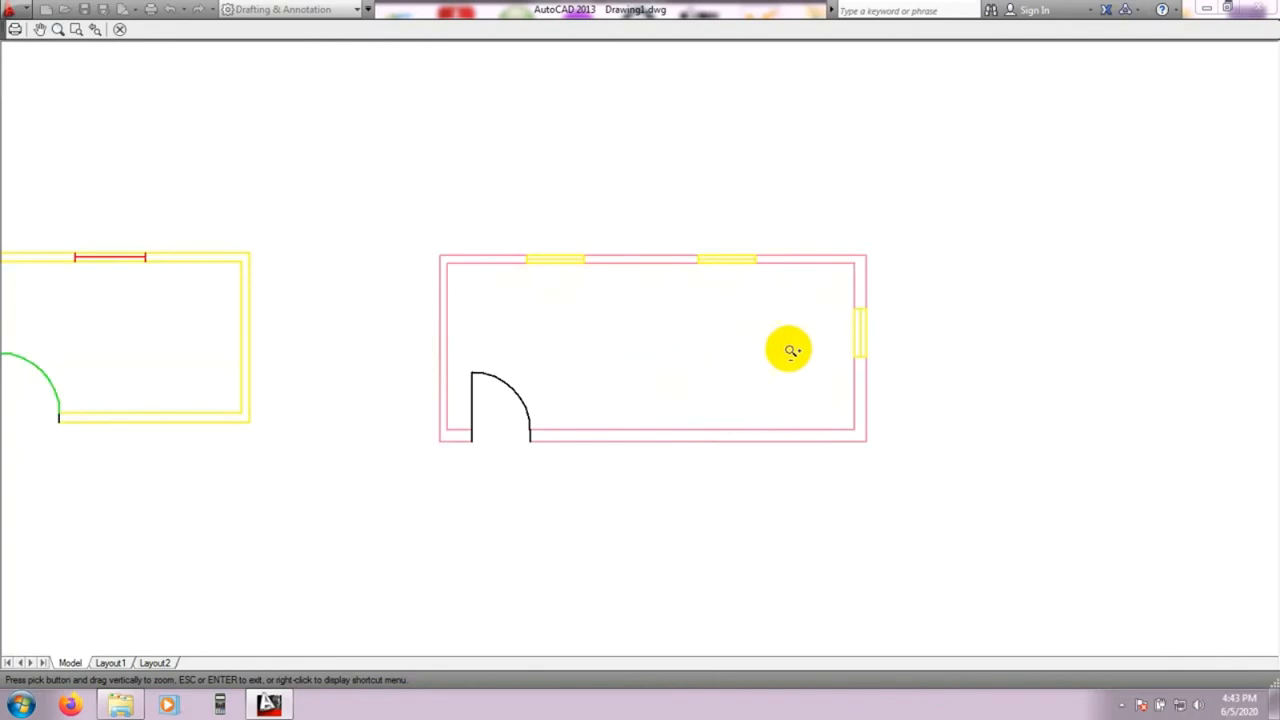
scroll(787, 352, down, 2)
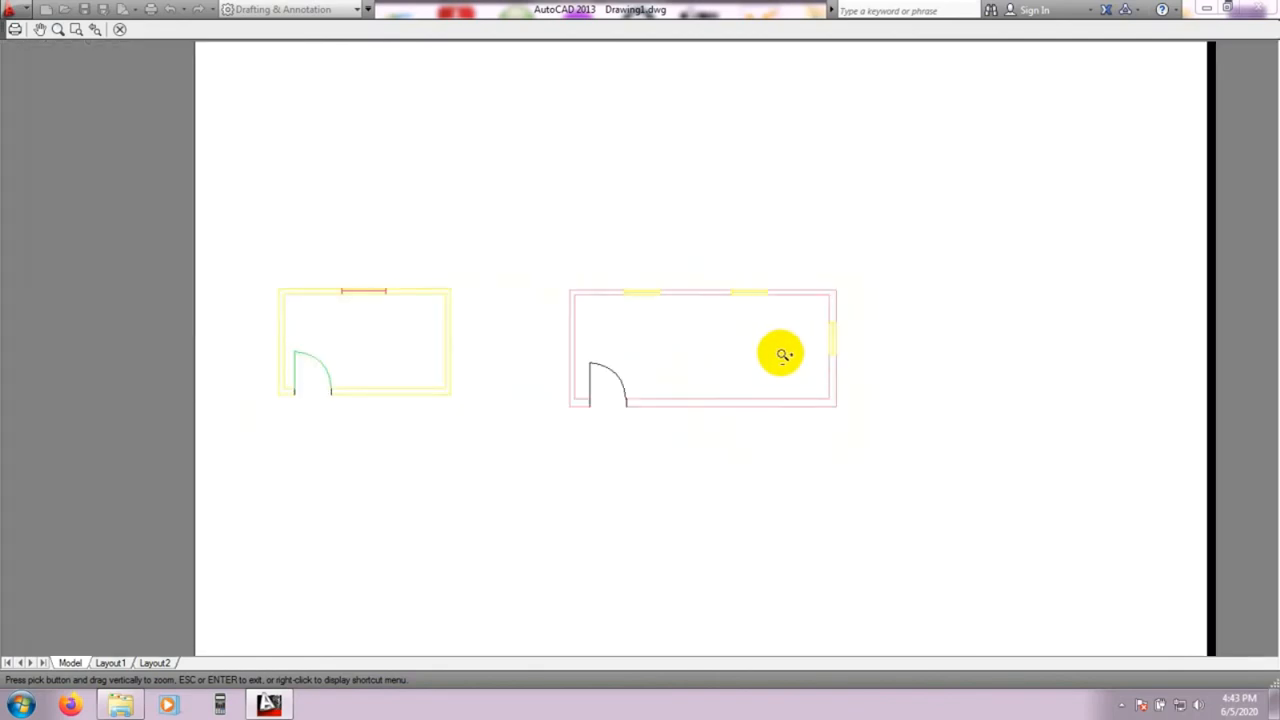
click(125, 31)
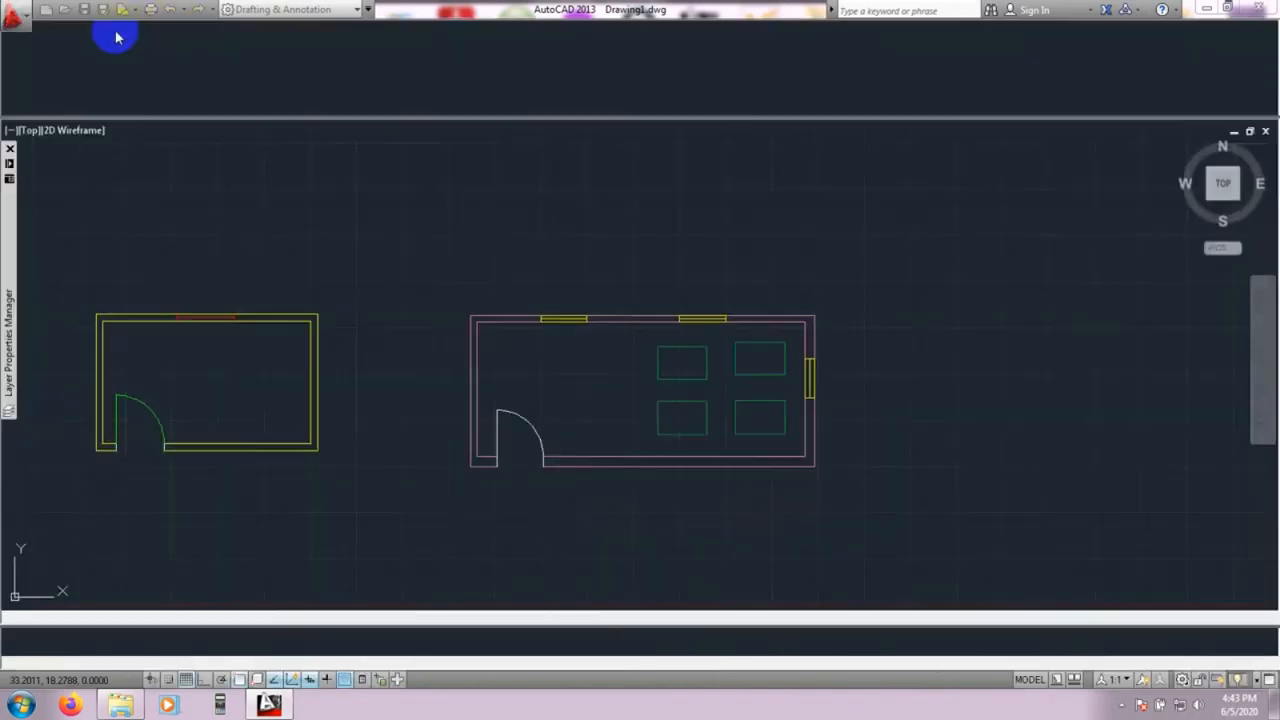
click(826, 131)
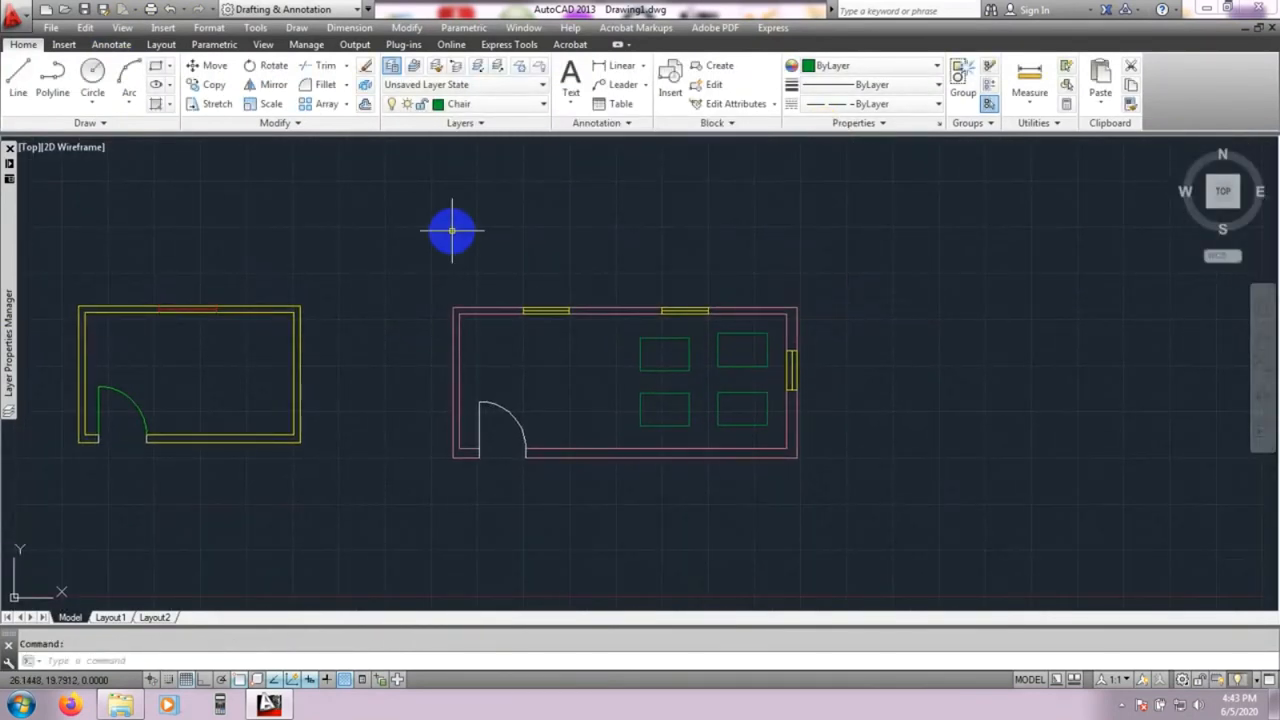
- Open the Layer Properties Manager and turn off the Door layer and layer 0
middle_drag(607, 392, 599, 390)
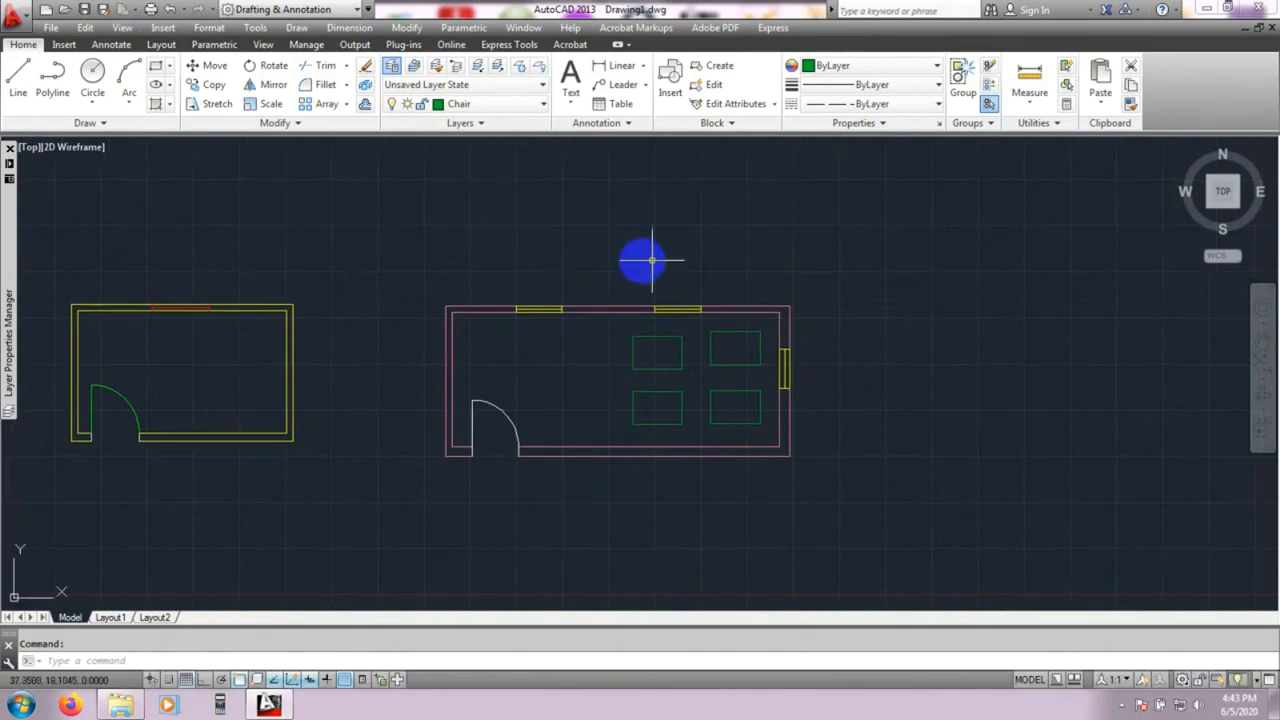
middle_drag(503, 343, 499, 337)
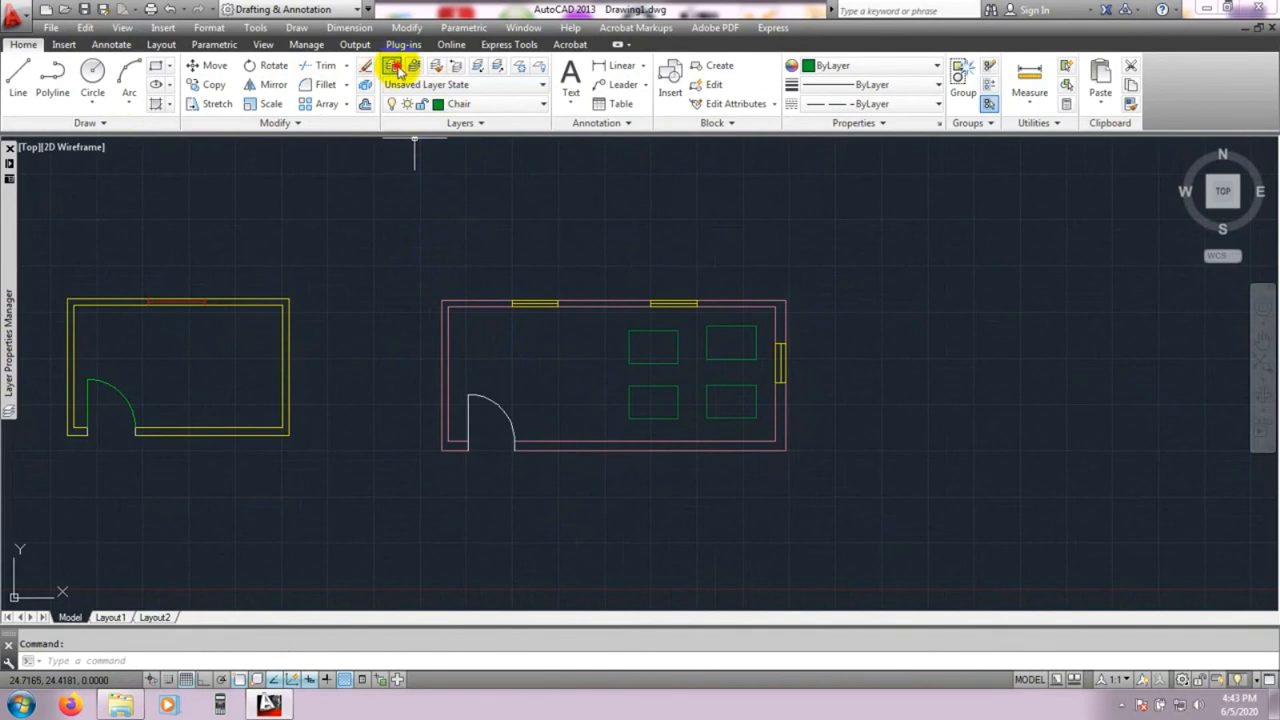
click(397, 70)
click(395, 68)
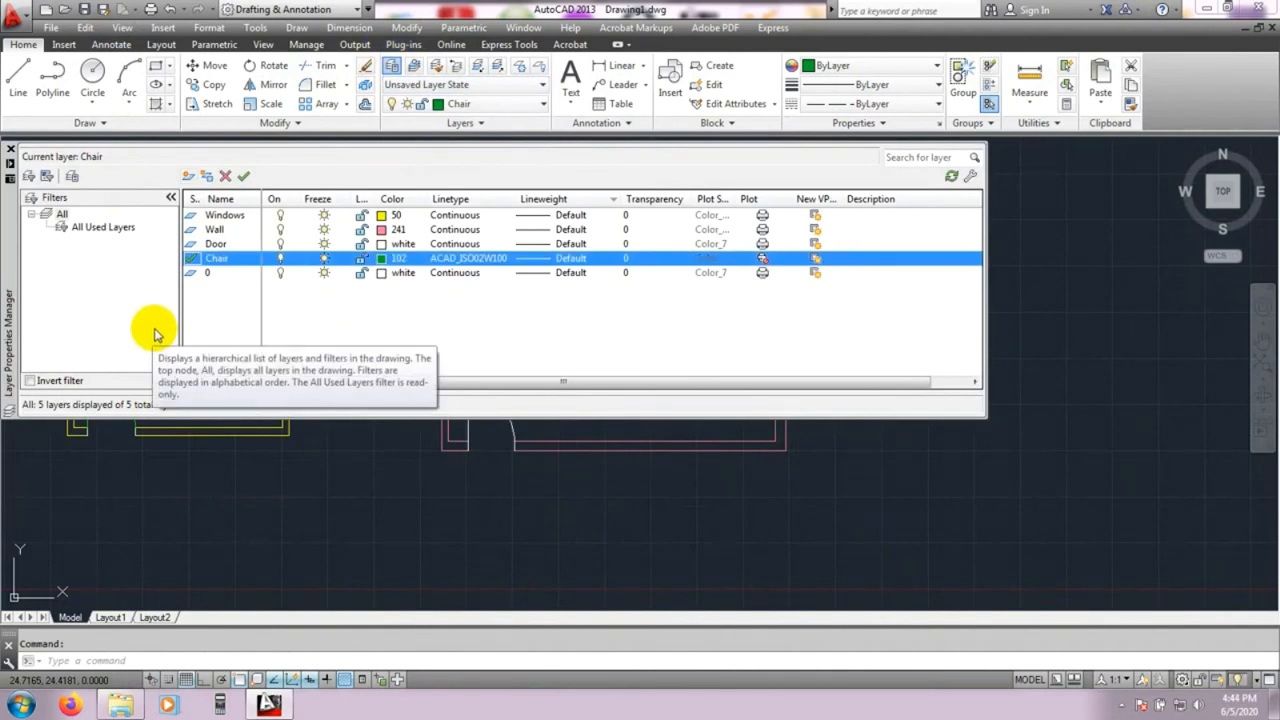
click(280, 244)
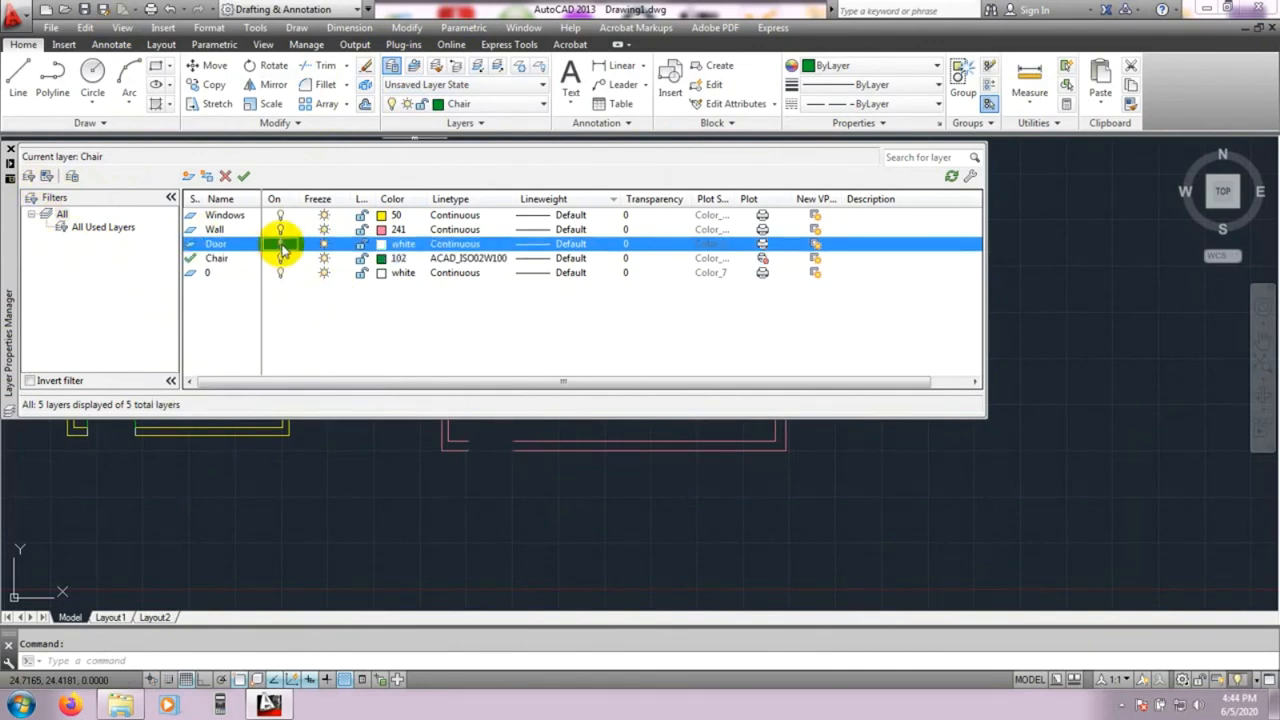
click(282, 274)
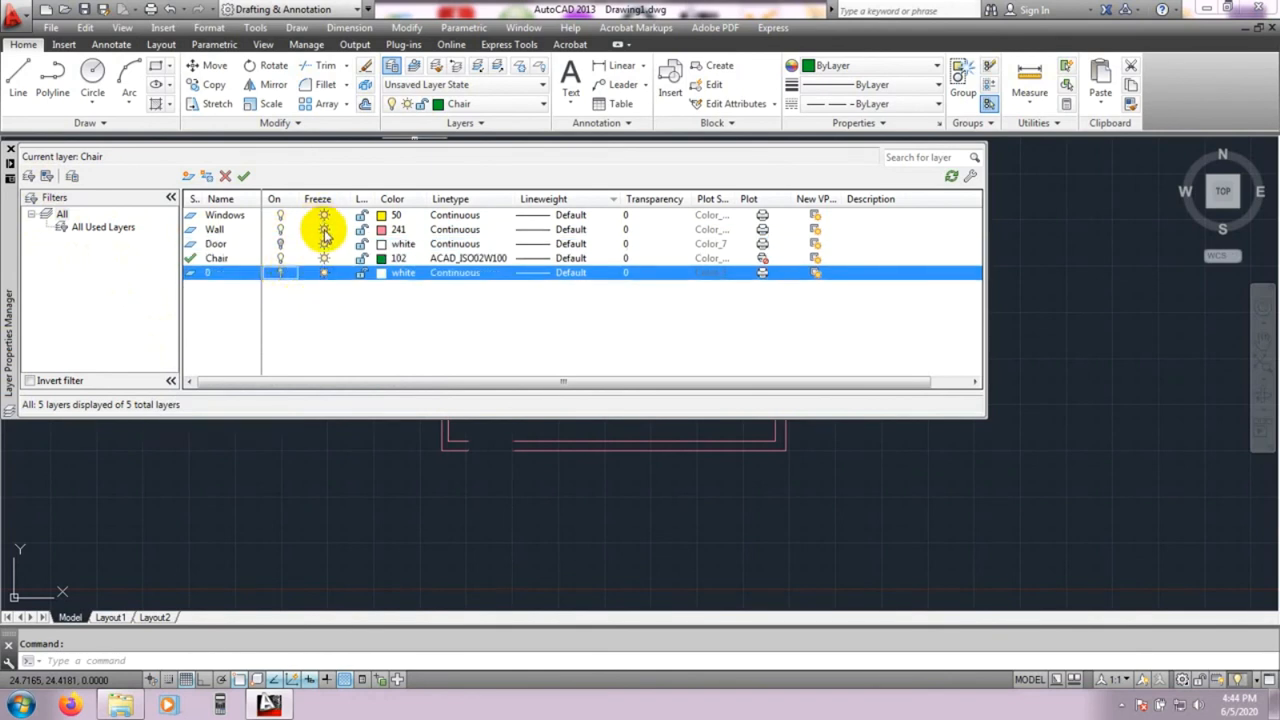
- Freeze the Wall and Windows layers, and try to freeze the current Chair layer
click(324, 229)
click(323, 258)
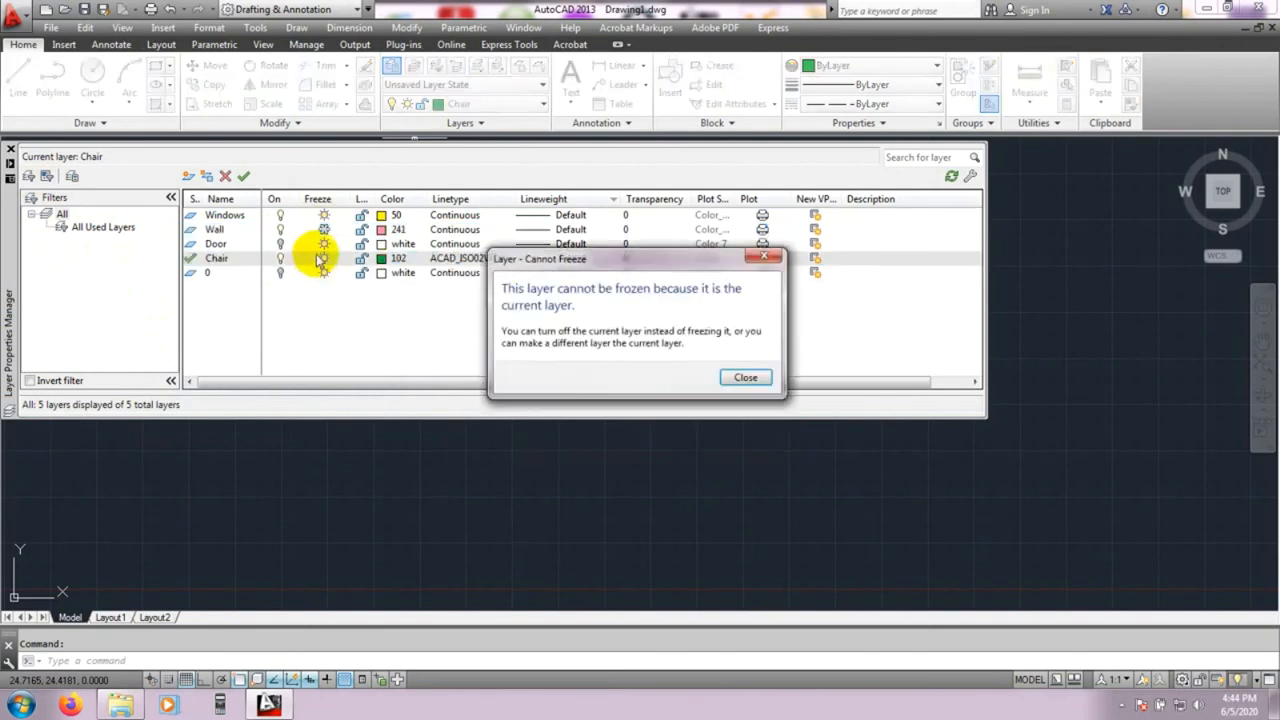
click(746, 377)
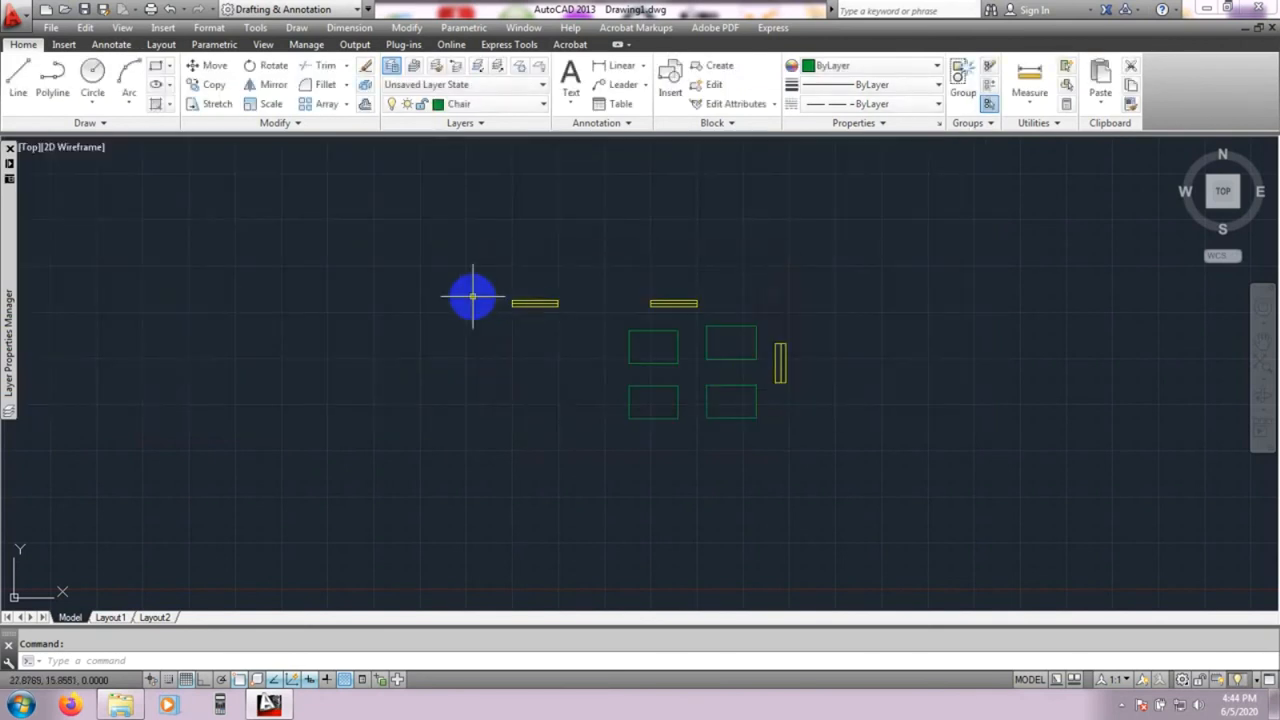
mouse_move(8, 200)
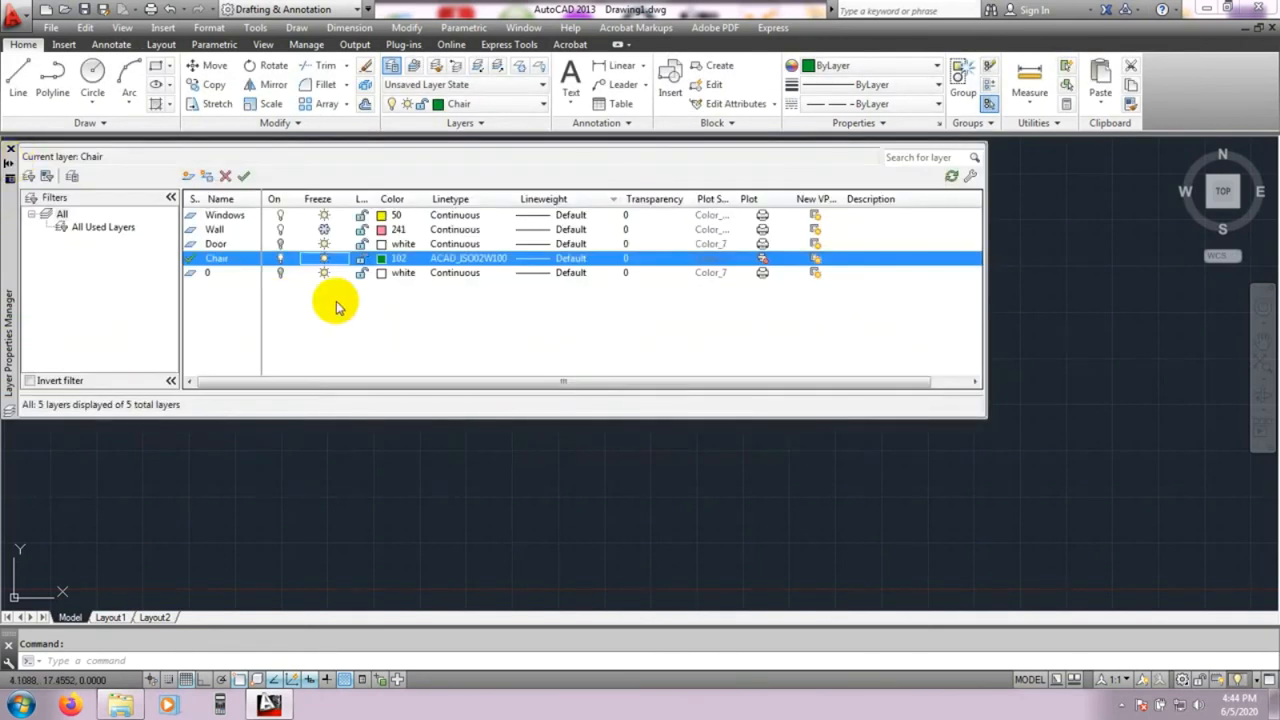
click(324, 215)
click(324, 216)
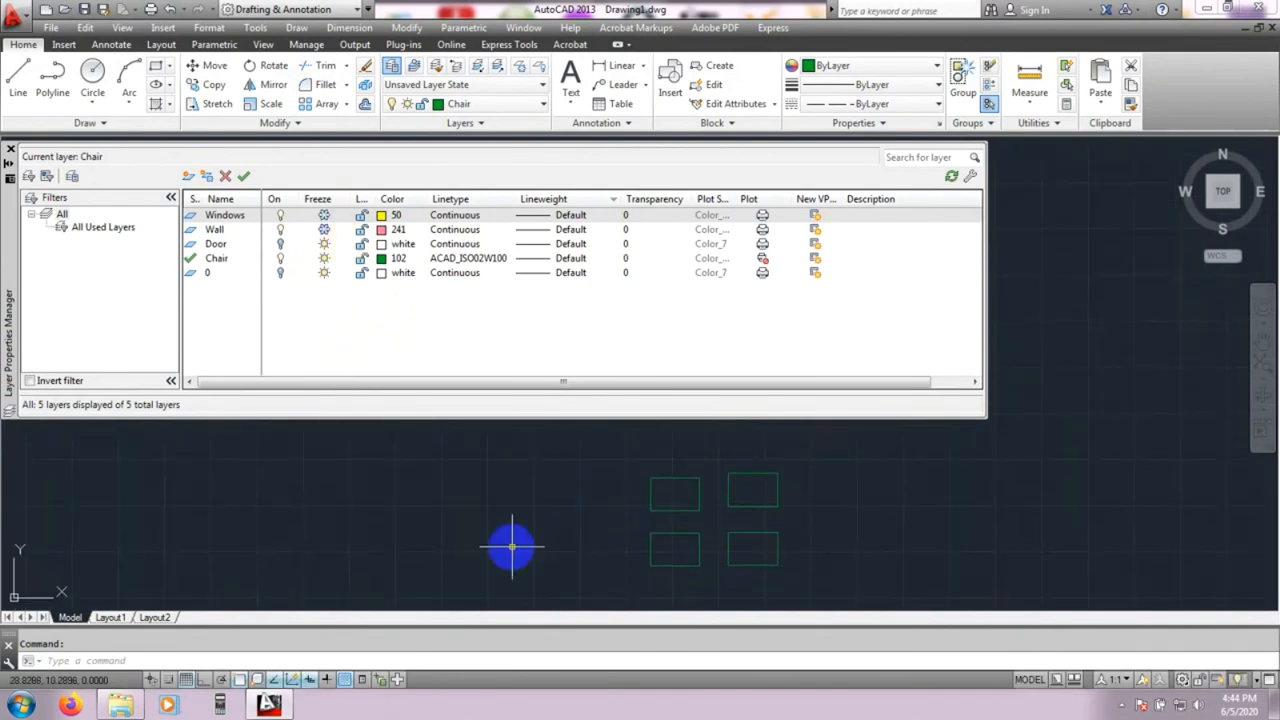
- Lock the Chair layer, test selecting one of the chair rectangles, and unlock the layer again
scroll(514, 540, down, 2)
middle_drag(514, 539, 574, 514)
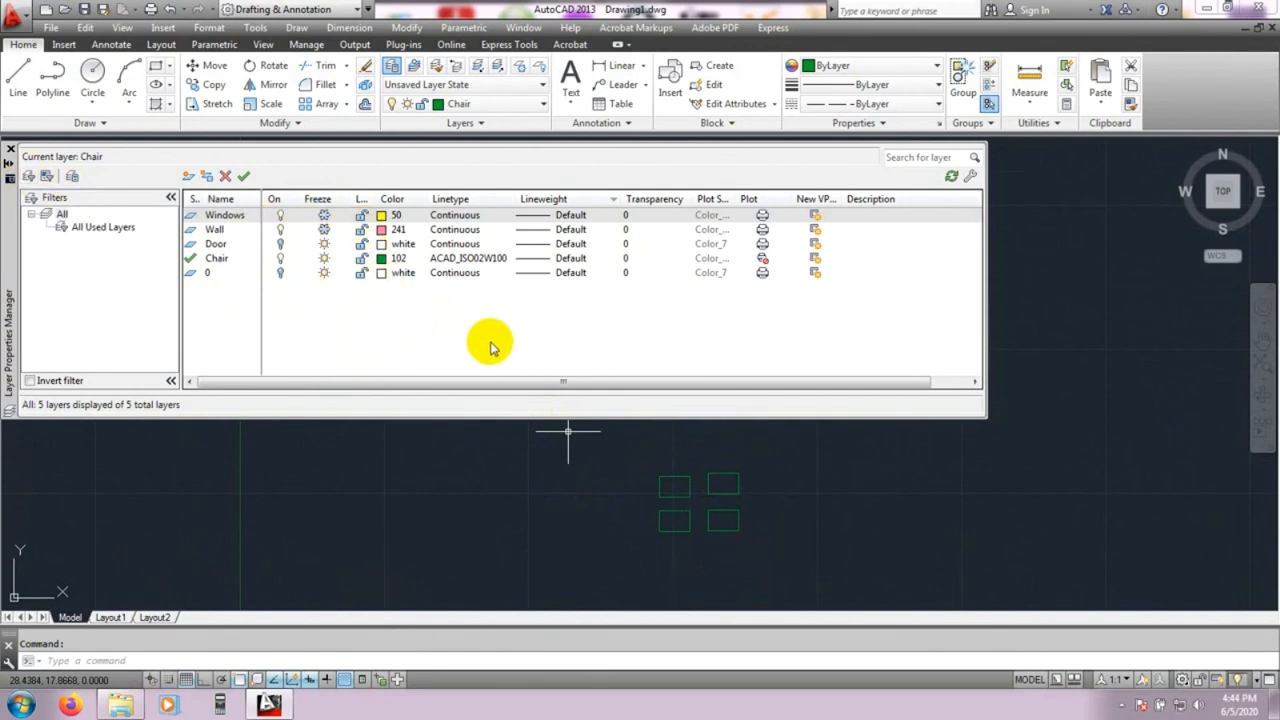
drag(376, 199, 402, 202)
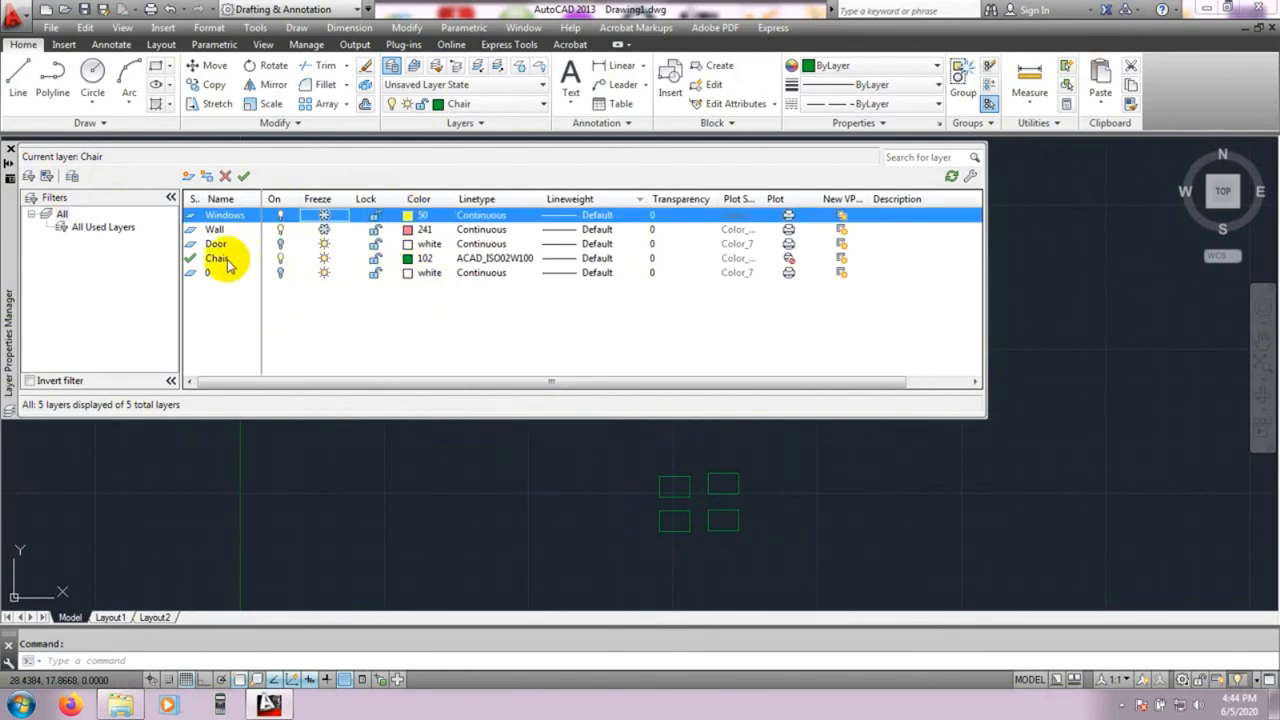
click(373, 258)
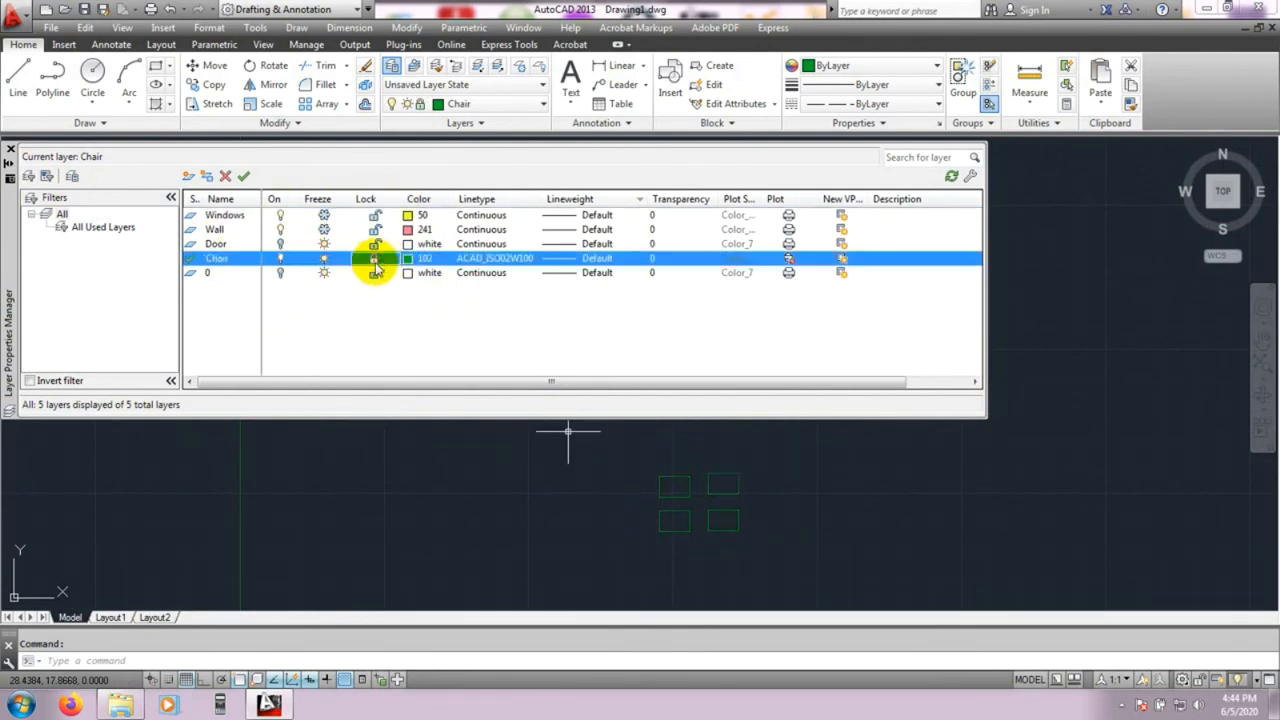
click(720, 489)
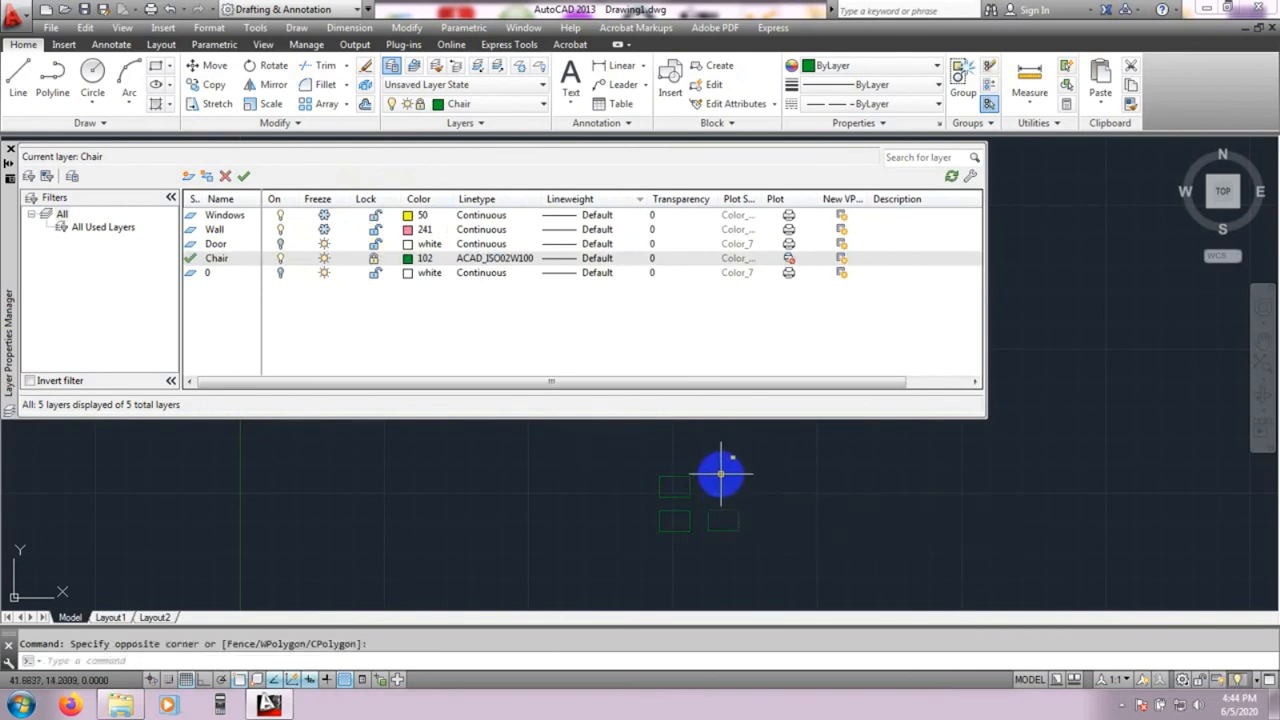
key(Escape)
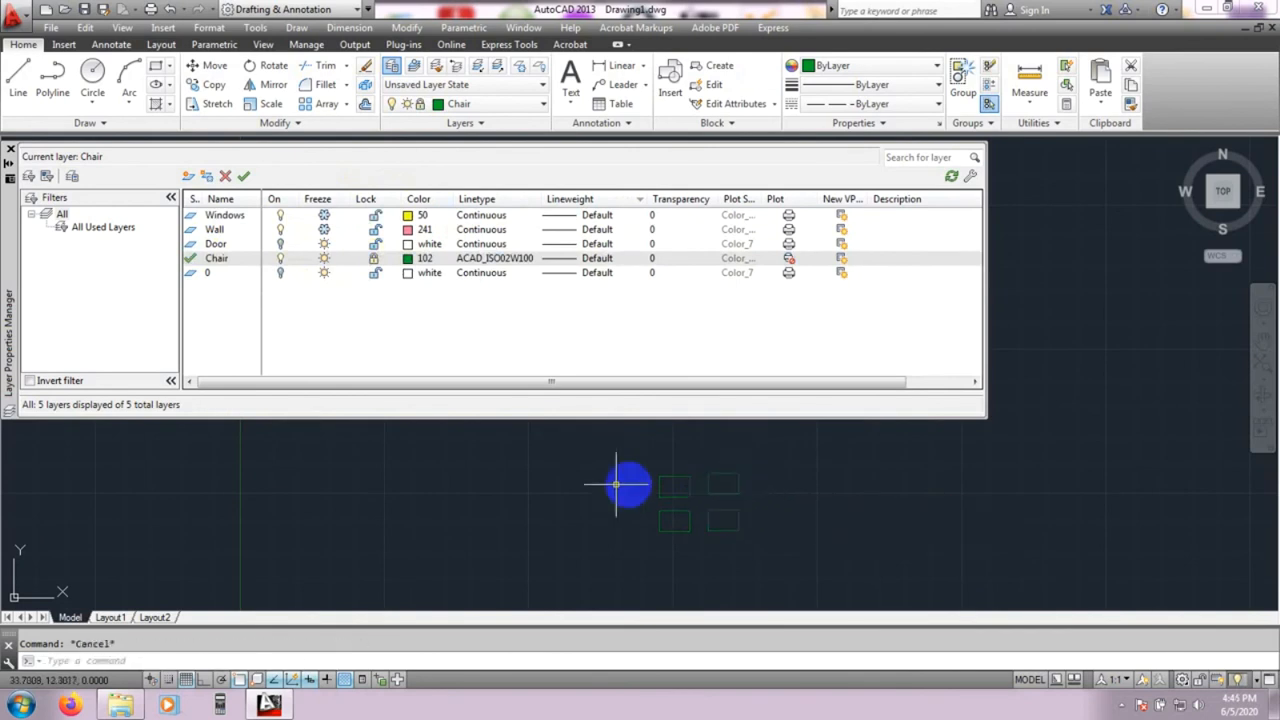
click(375, 262)
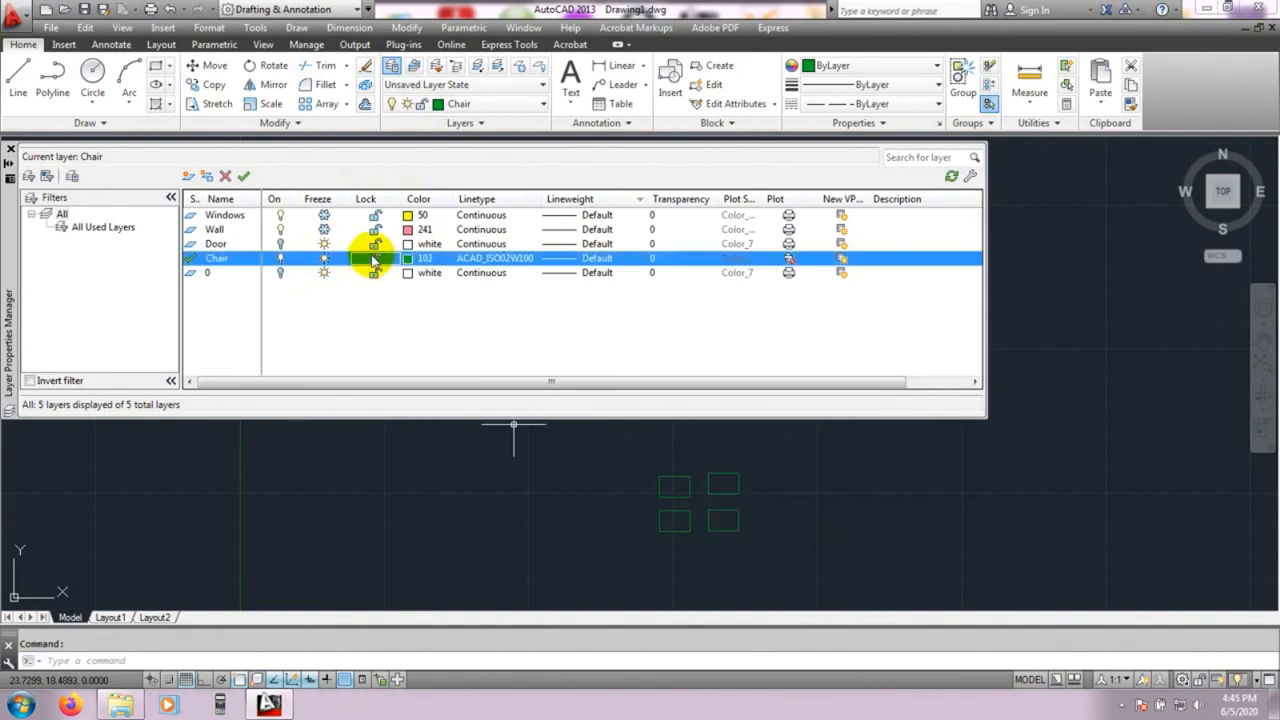
- Start a new layer property filter and widen the Name and Status columns of its definition
click(29, 177)
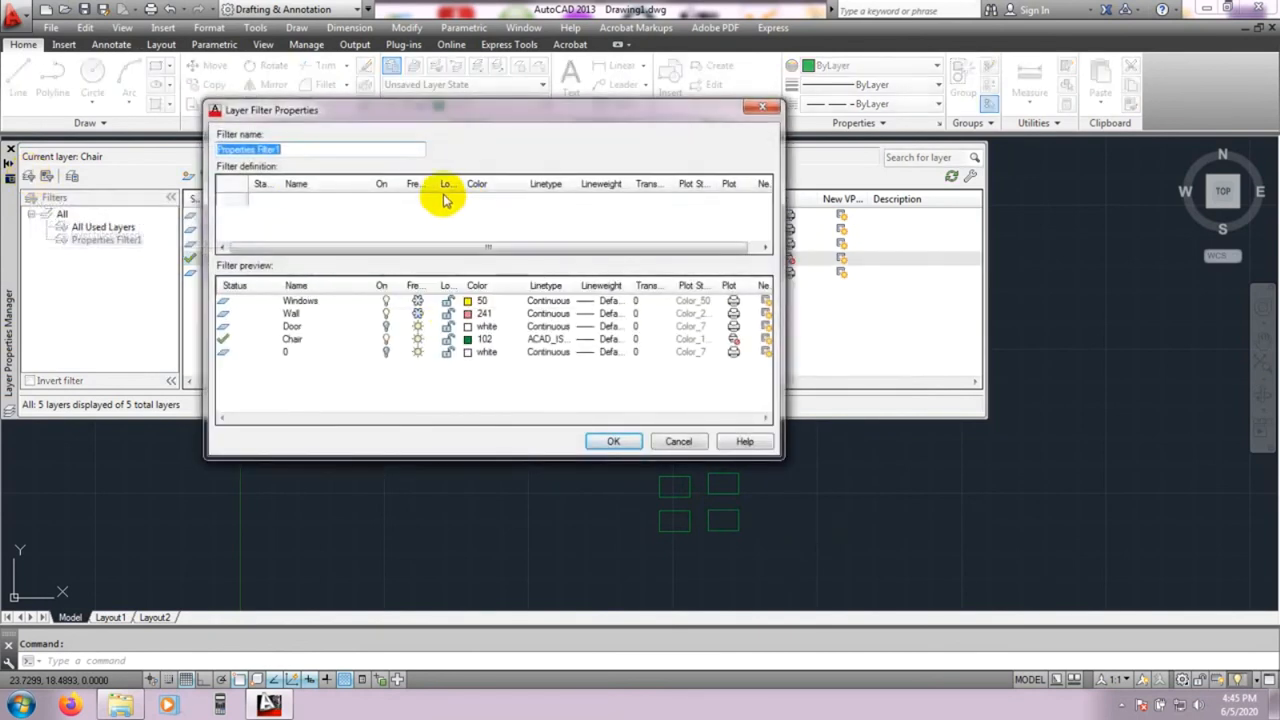
click(390, 189)
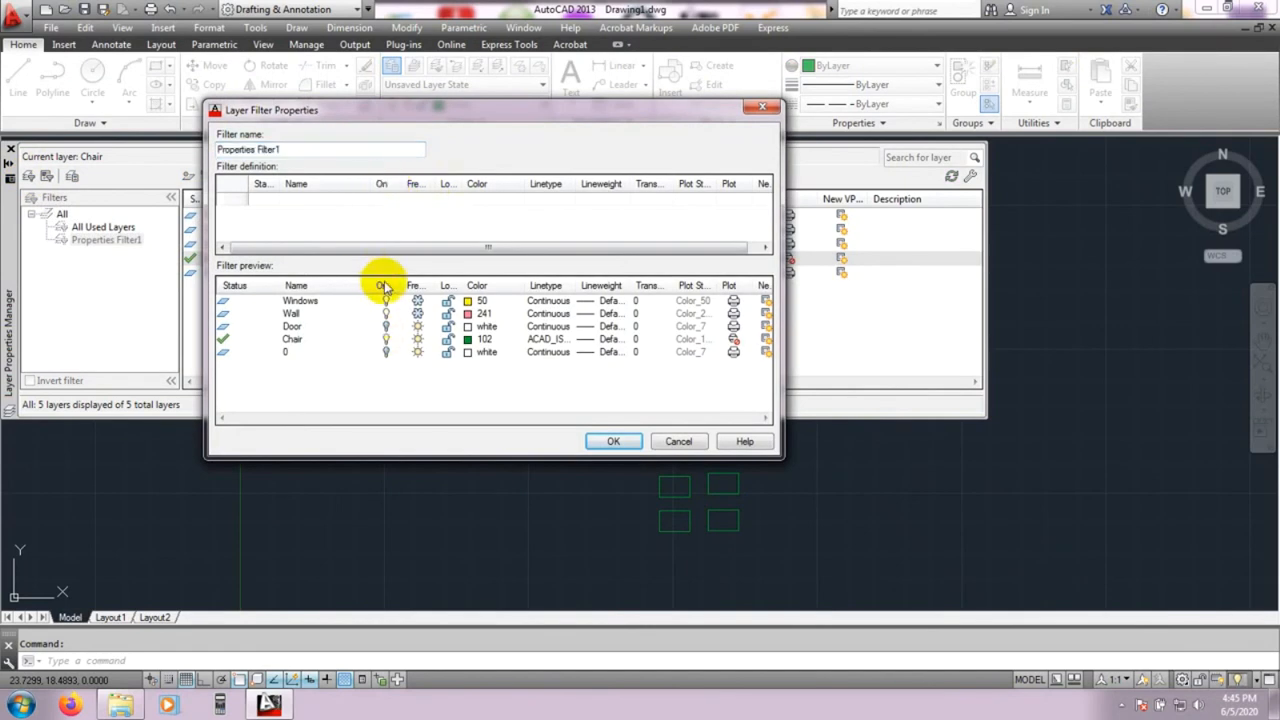
drag(388, 248, 340, 253)
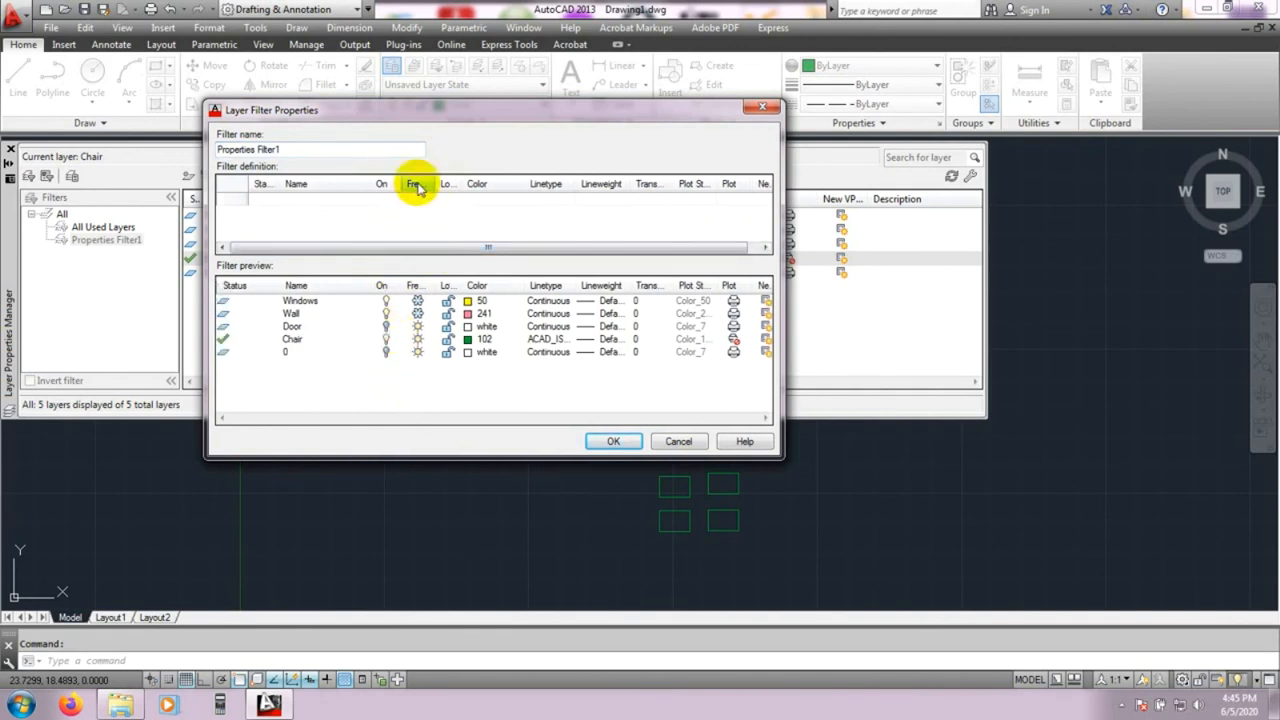
drag(375, 184, 401, 182)
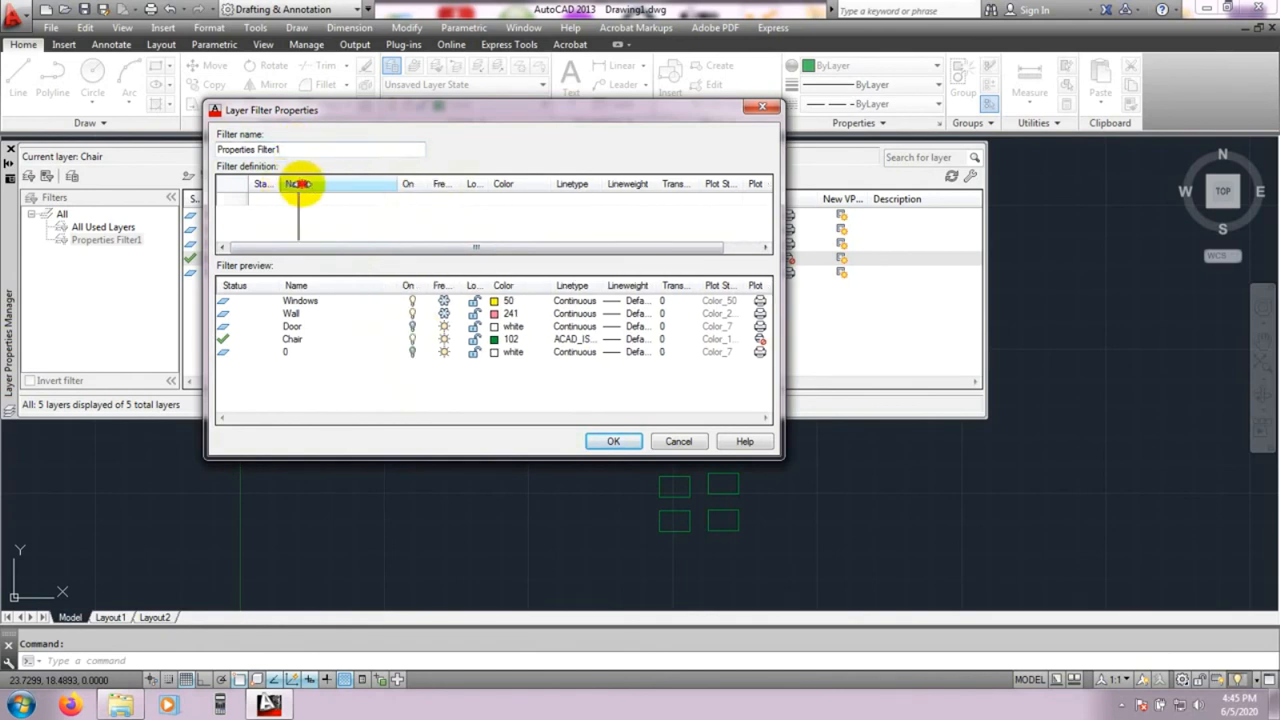
drag(280, 184, 300, 184)
- Try the layer name criterion asd* in the filter definition and reset it to *
click(326, 200)
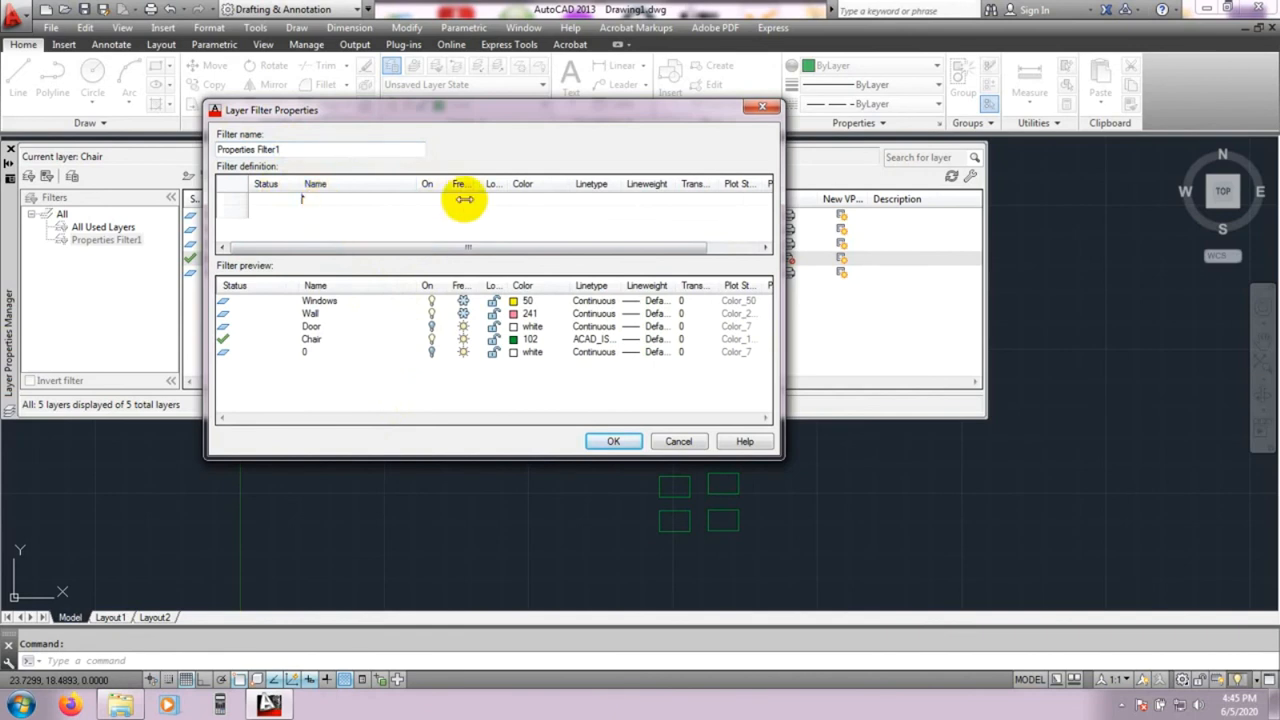
key(BackSpace)
text(asd)
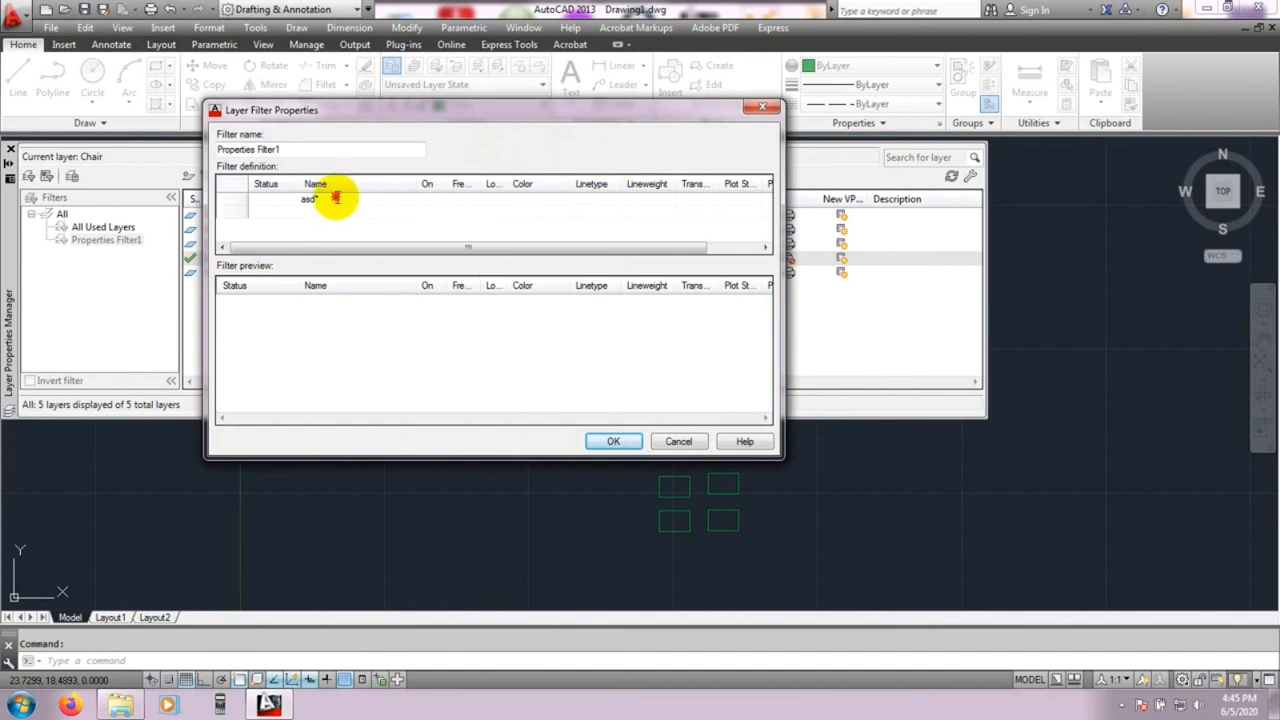
double_click(337, 198)
key(BackSpace)
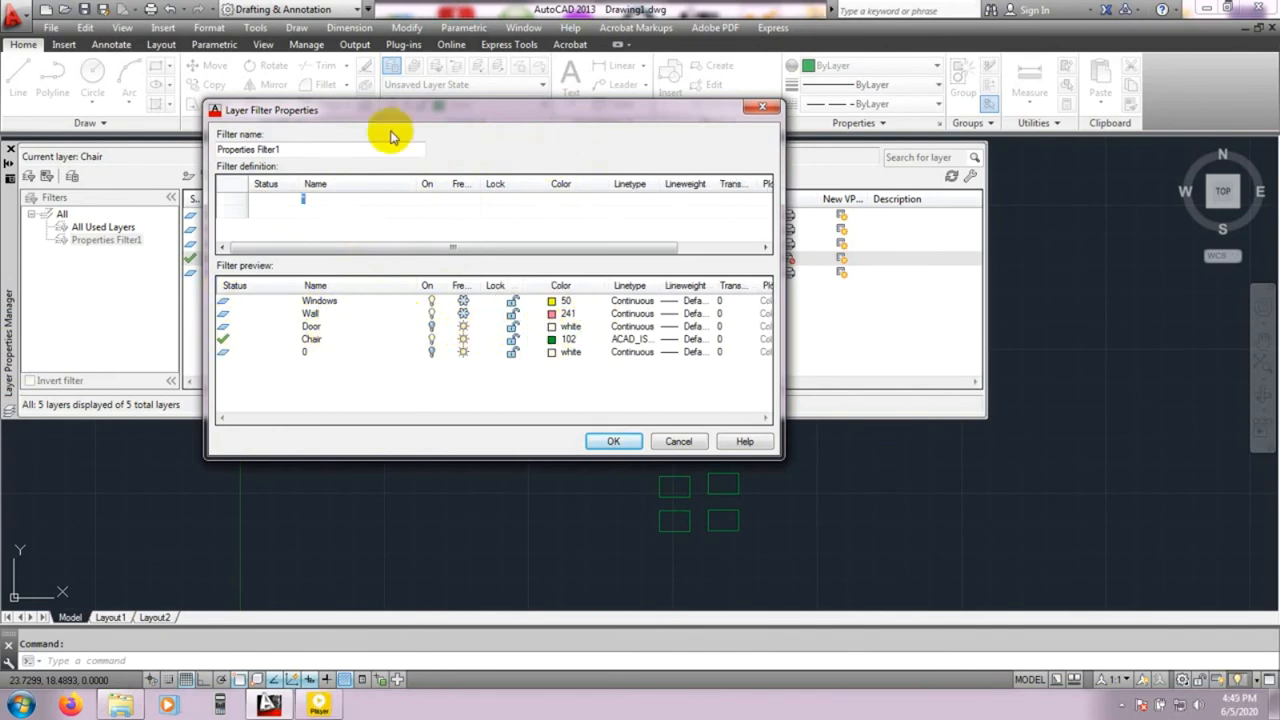
- Save the filter under the name "on" for turned-on layers only, and compare its list with All Used Layers
drag(417, 102, 429, 119)
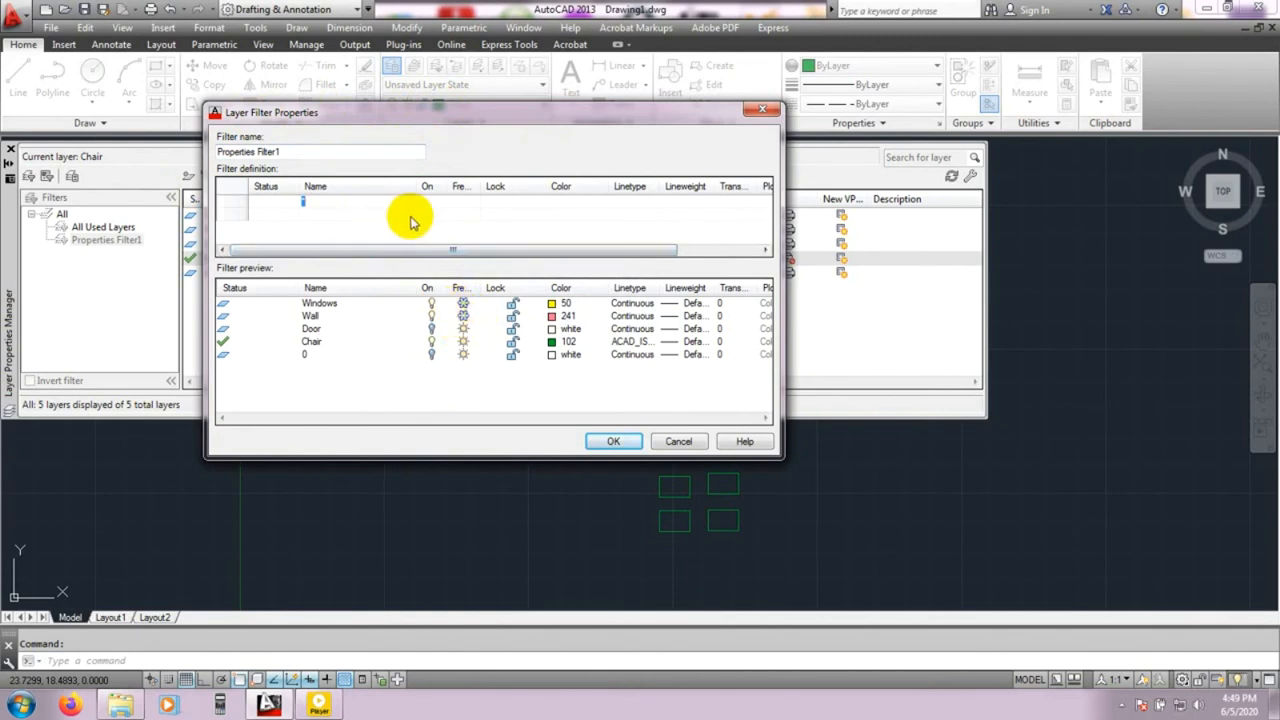
drag(323, 149, 89, 152)
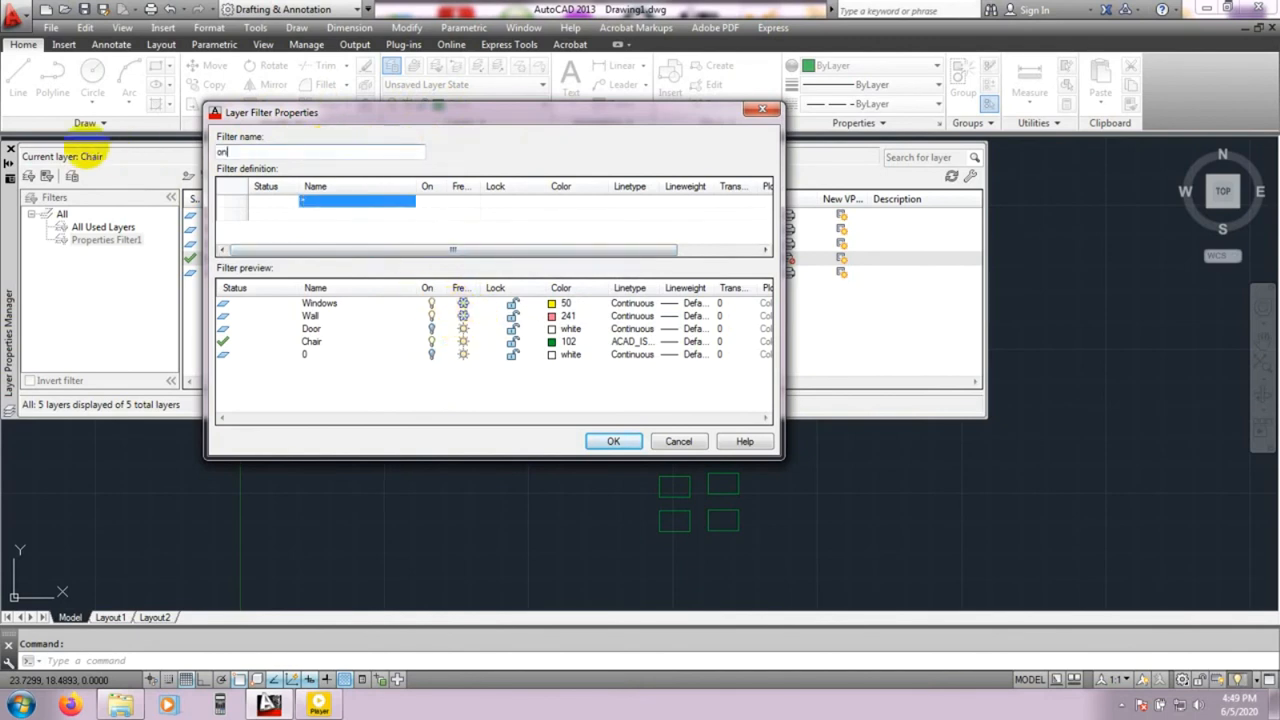
text(on)
click(429, 201)
click(438, 204)
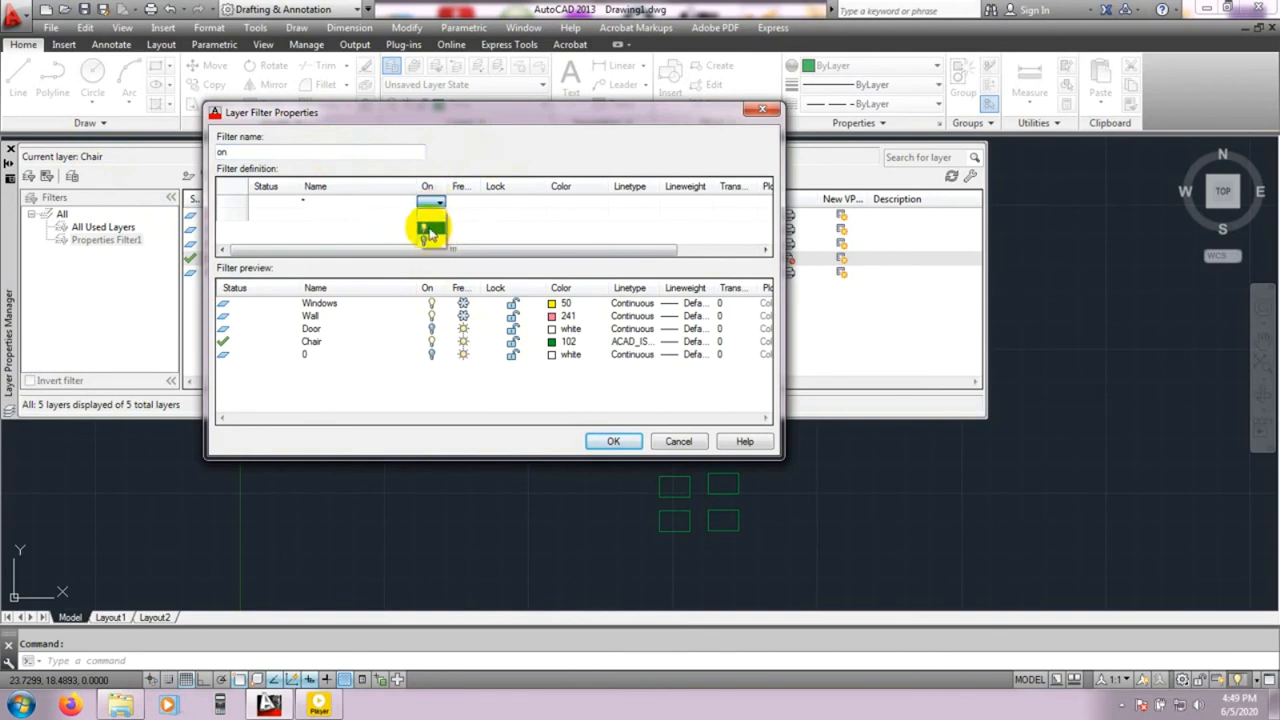
click(430, 230)
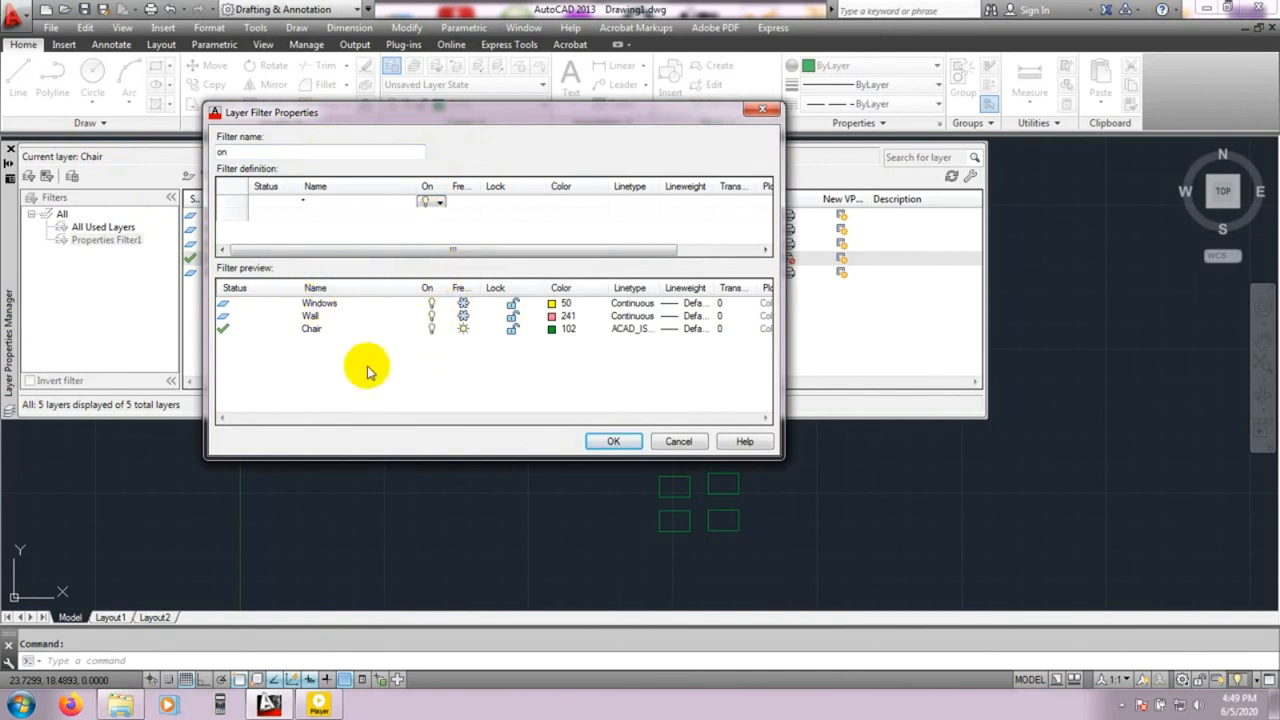
click(613, 441)
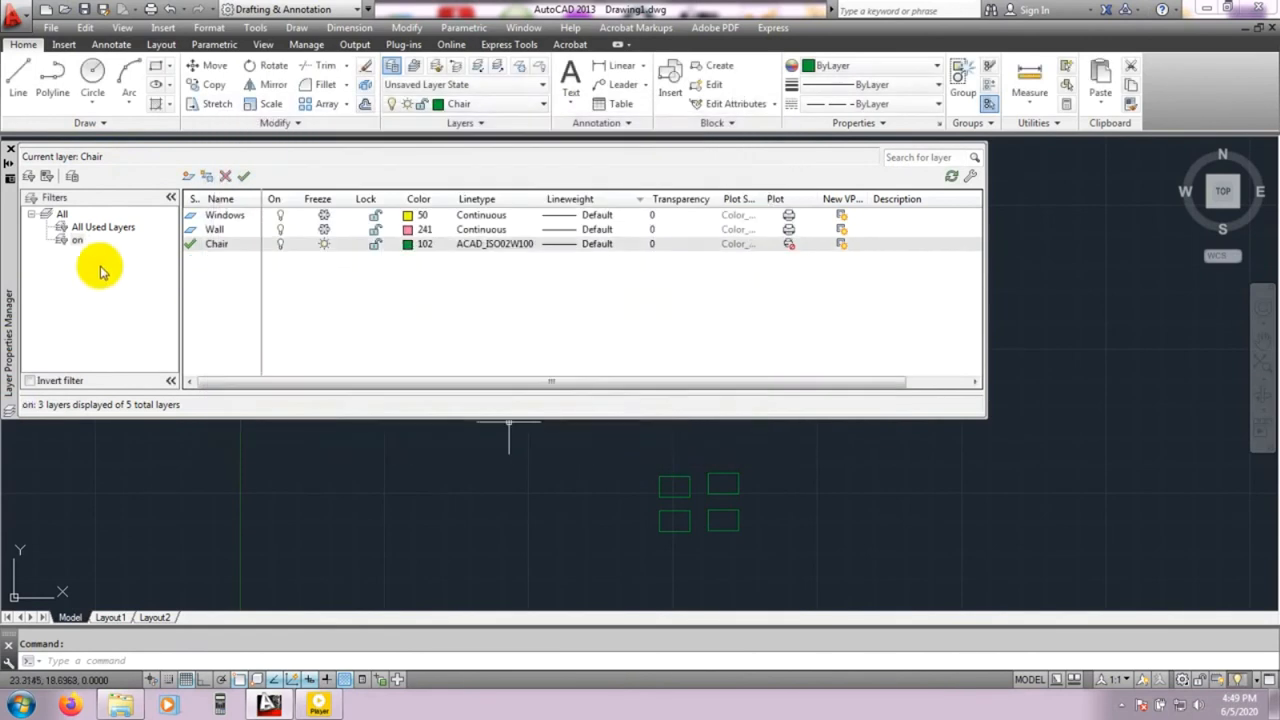
click(100, 228)
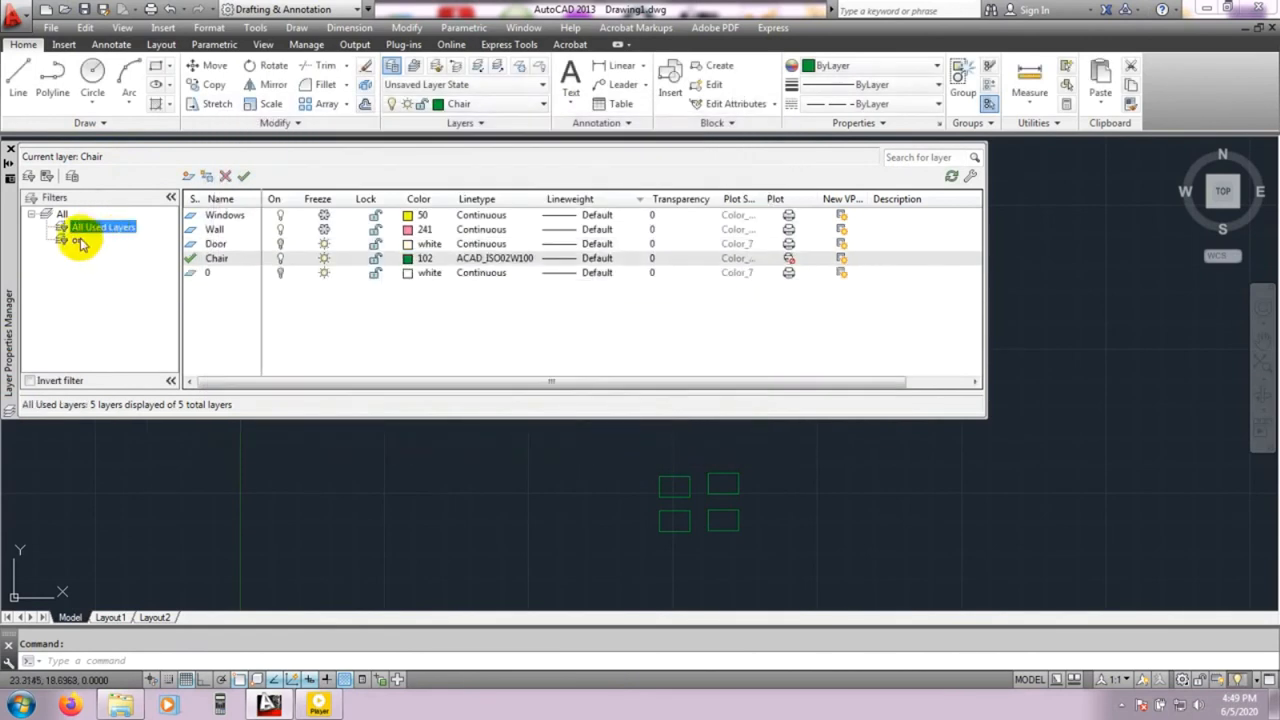
click(78, 241)
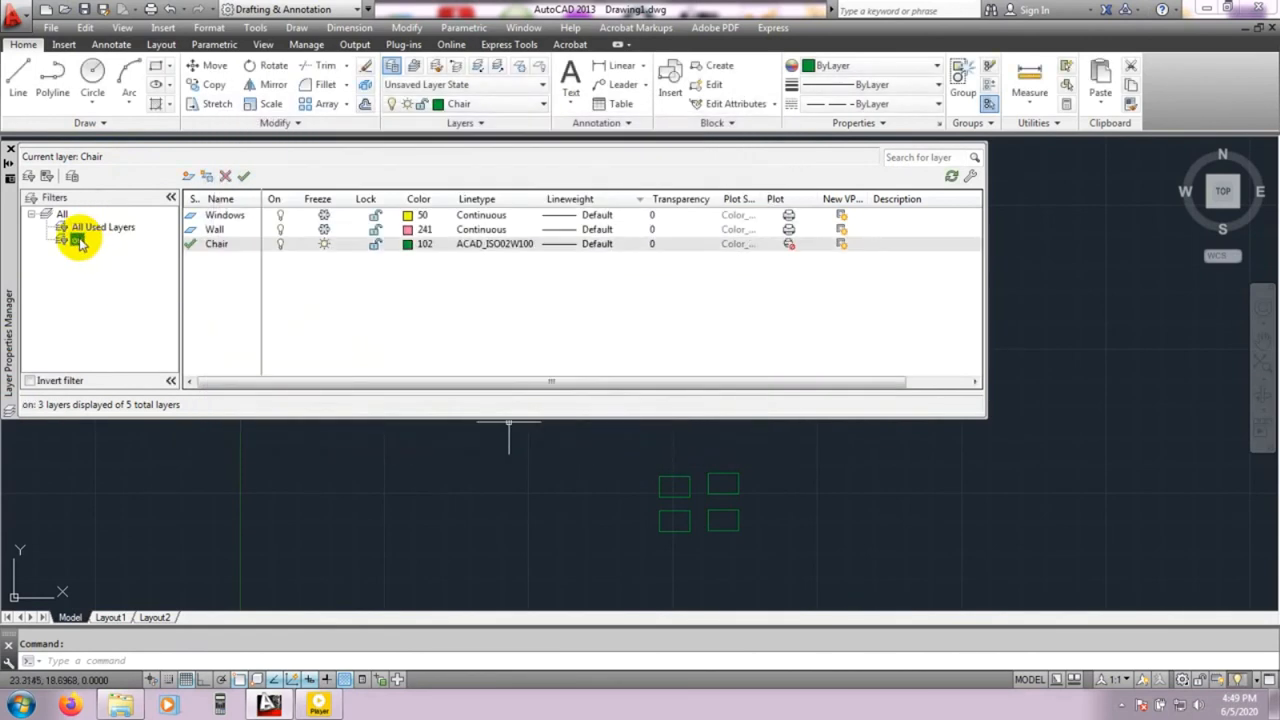
- Create a layer property filter named "freeze" with its Freeze criterion set to thawed layers
click(29, 176)
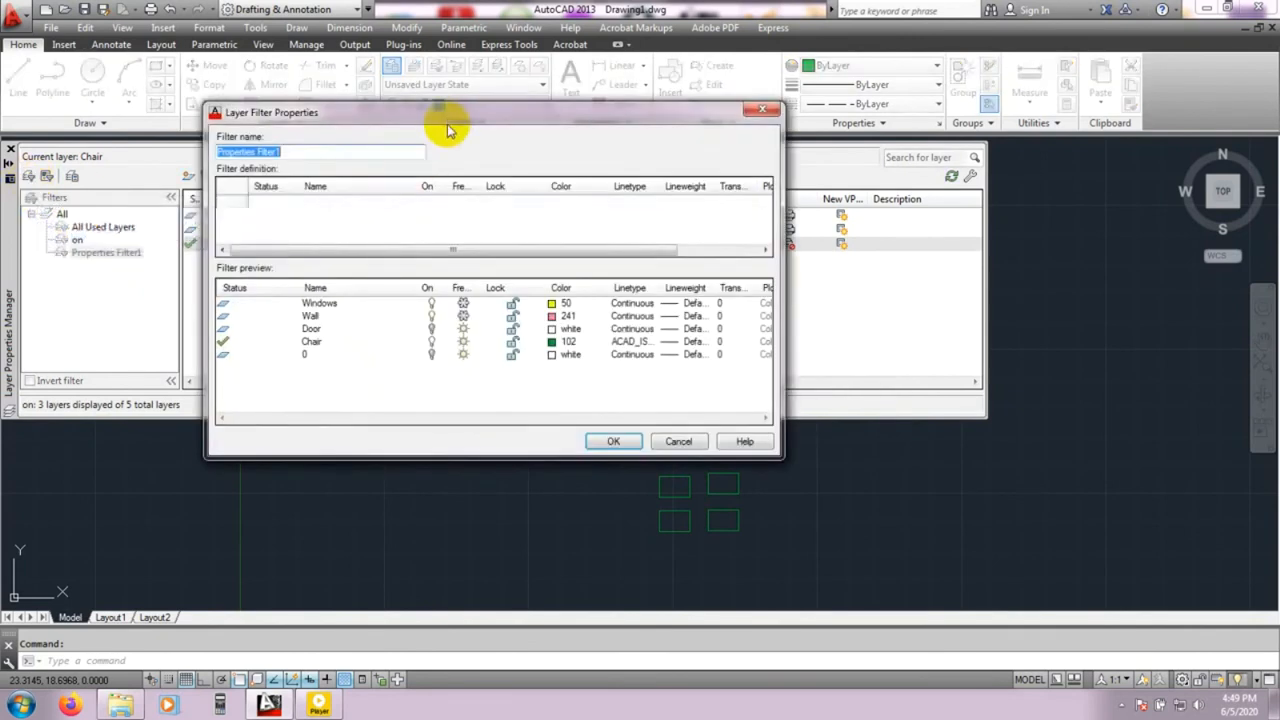
drag(443, 109, 463, 113)
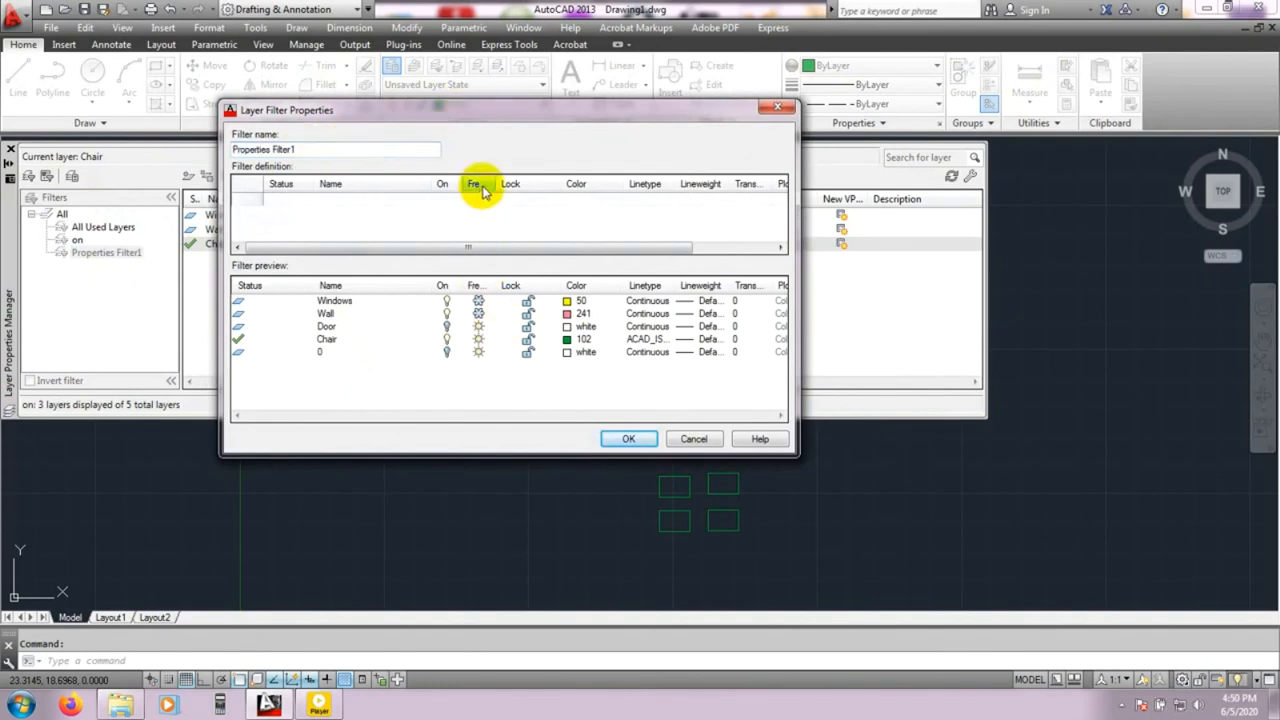
drag(363, 146, 80, 148)
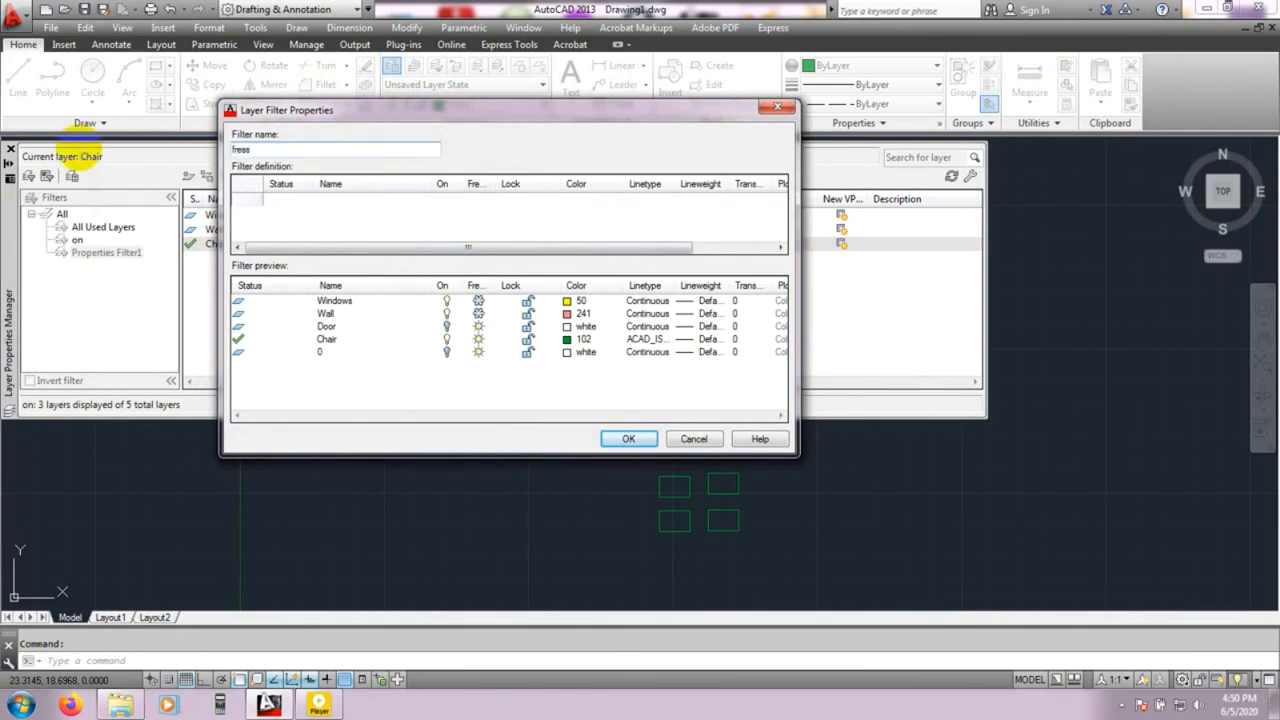
click(522, 182)
drag(524, 180, 526, 181)
click(282, 148)
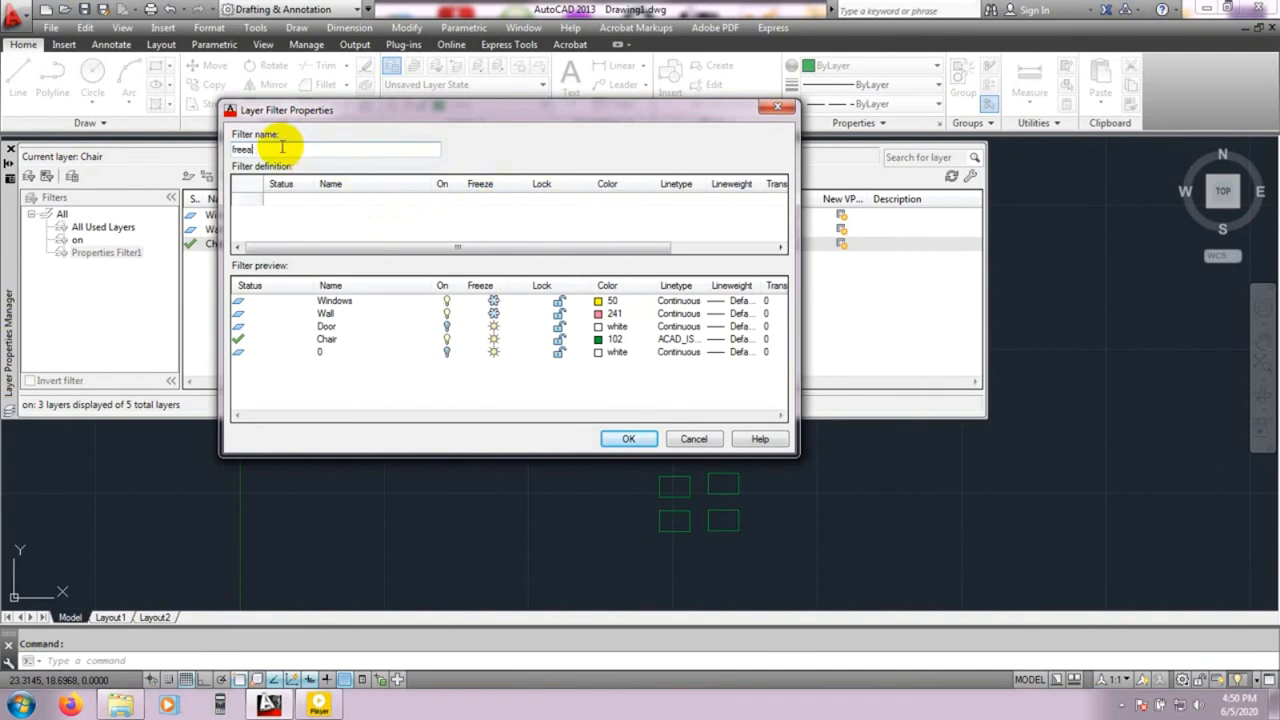
click(474, 200)
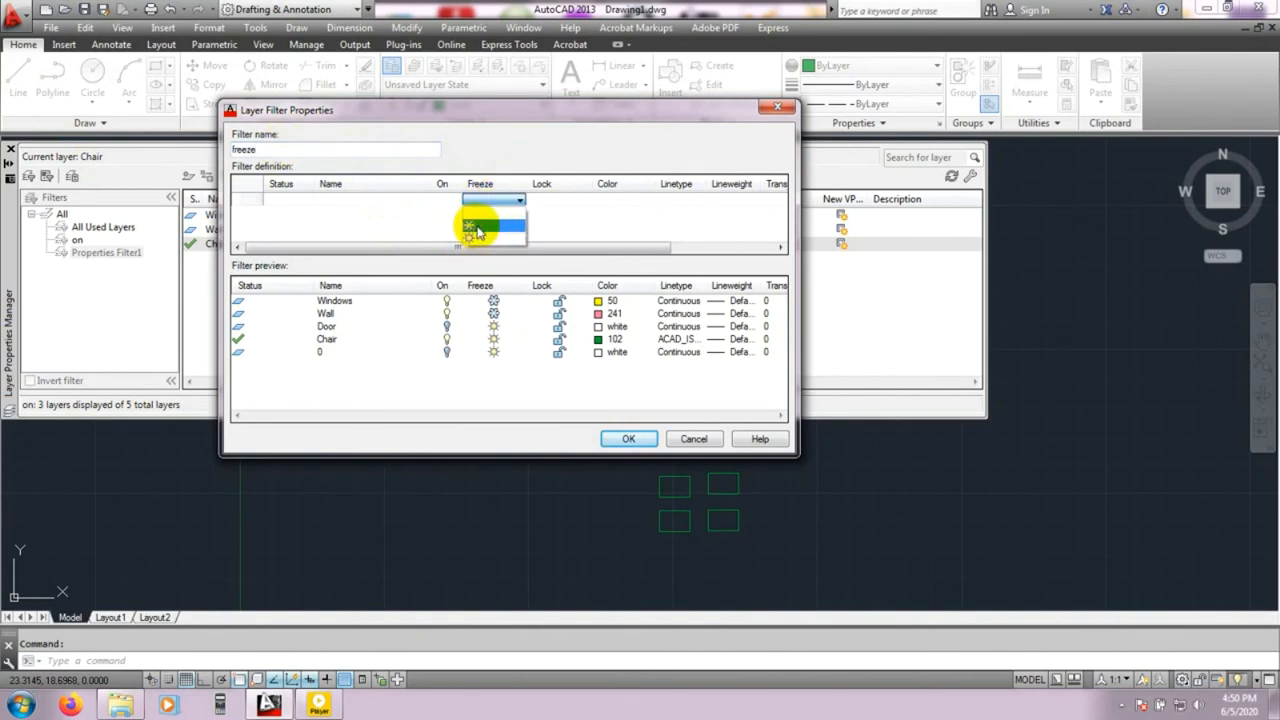
click(474, 237)
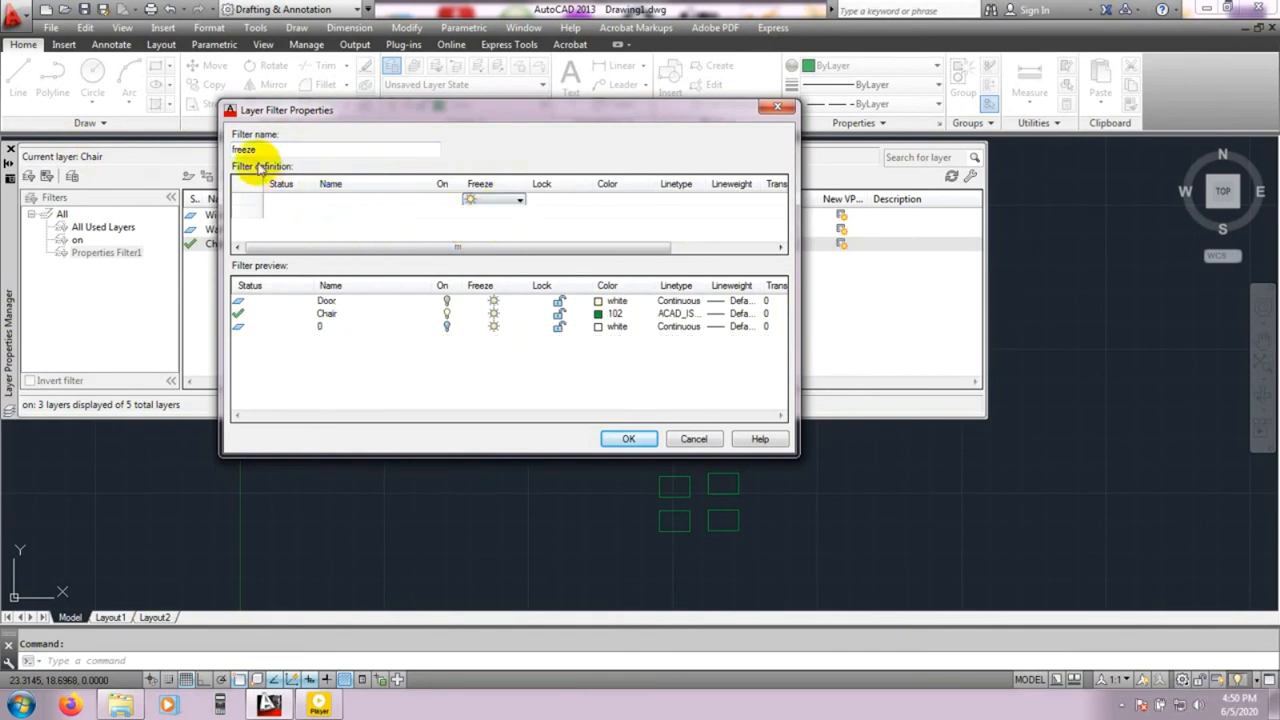
click(628, 440)
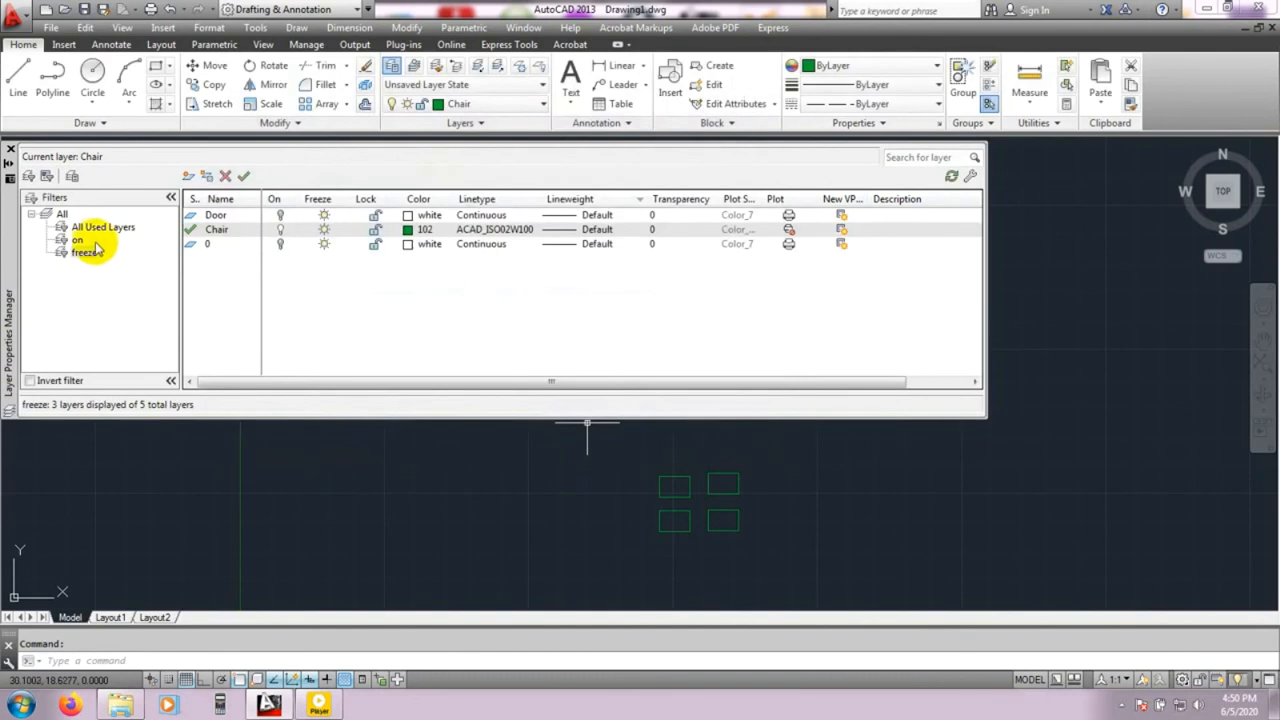
- Compare the layer lists of the "on", All Used Layers and "freeze" filters
click(78, 241)
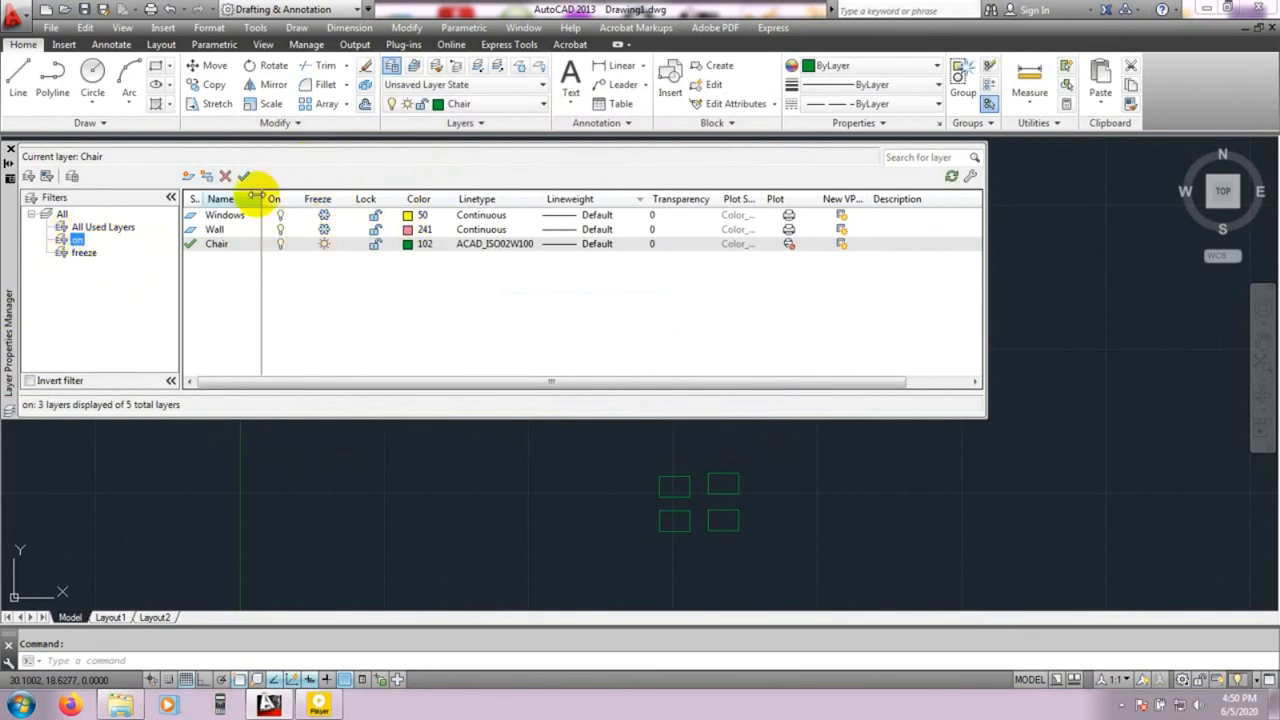
click(85, 227)
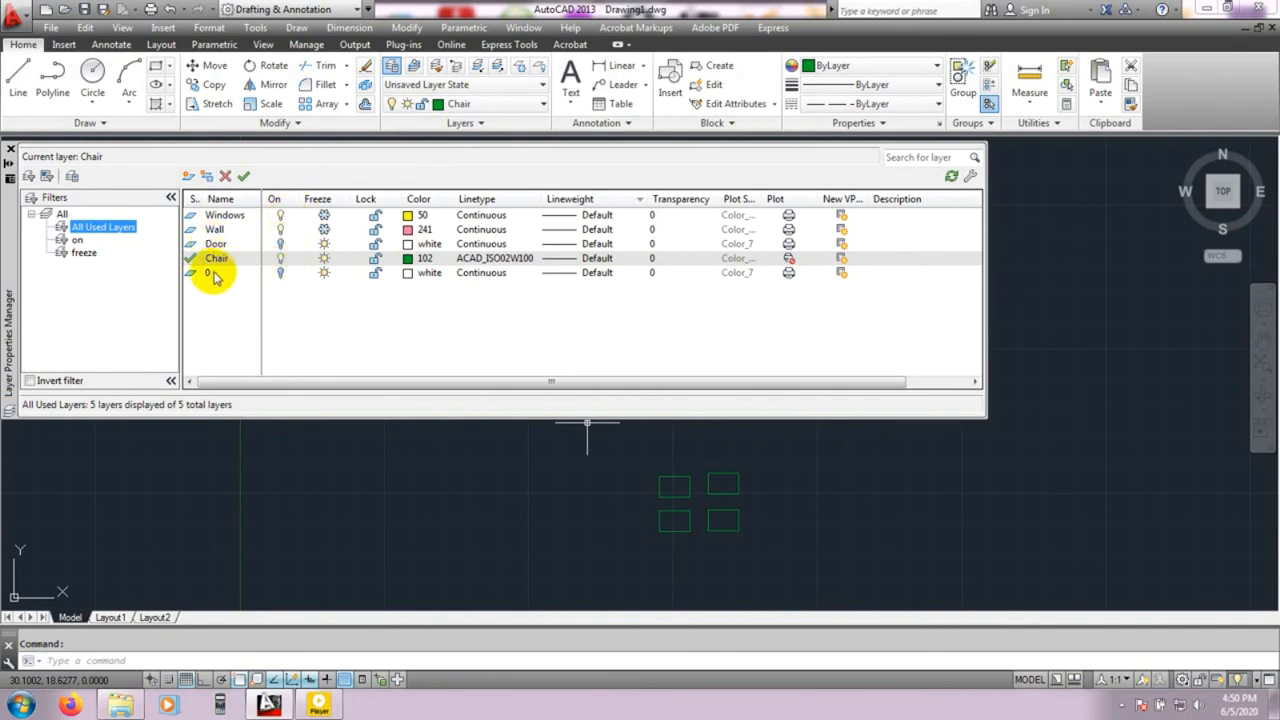
click(76, 241)
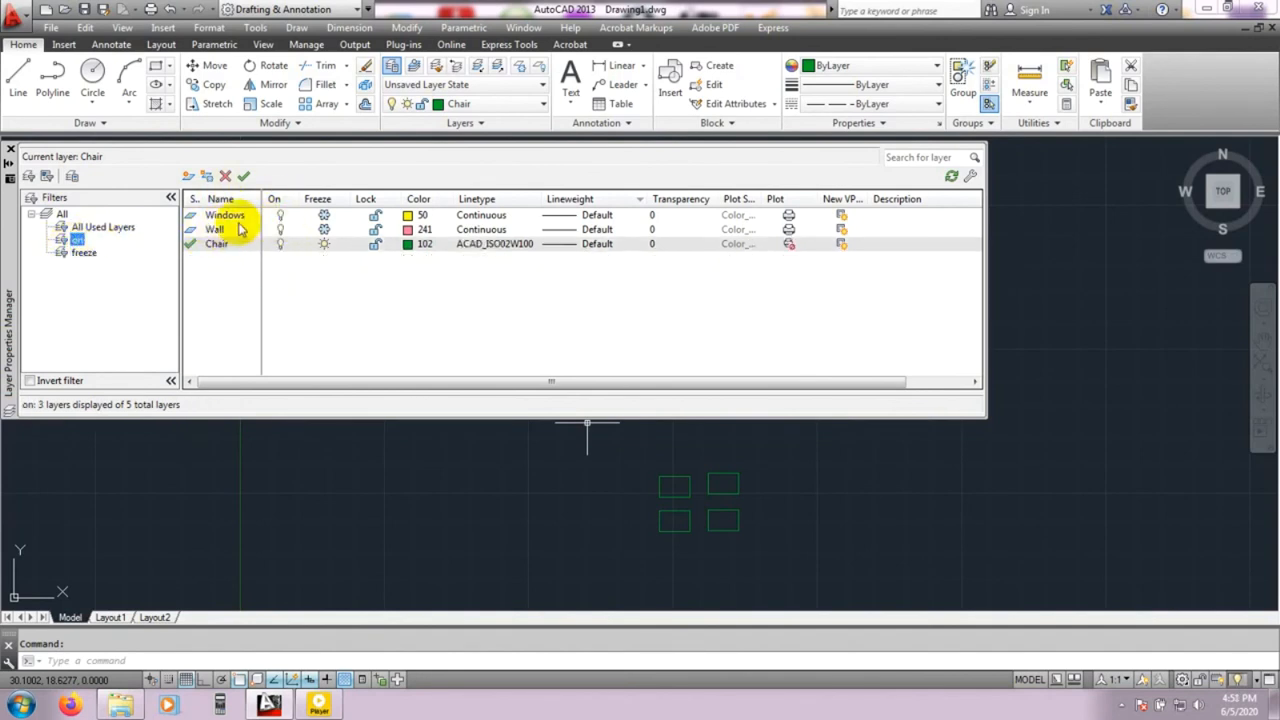
click(82, 255)
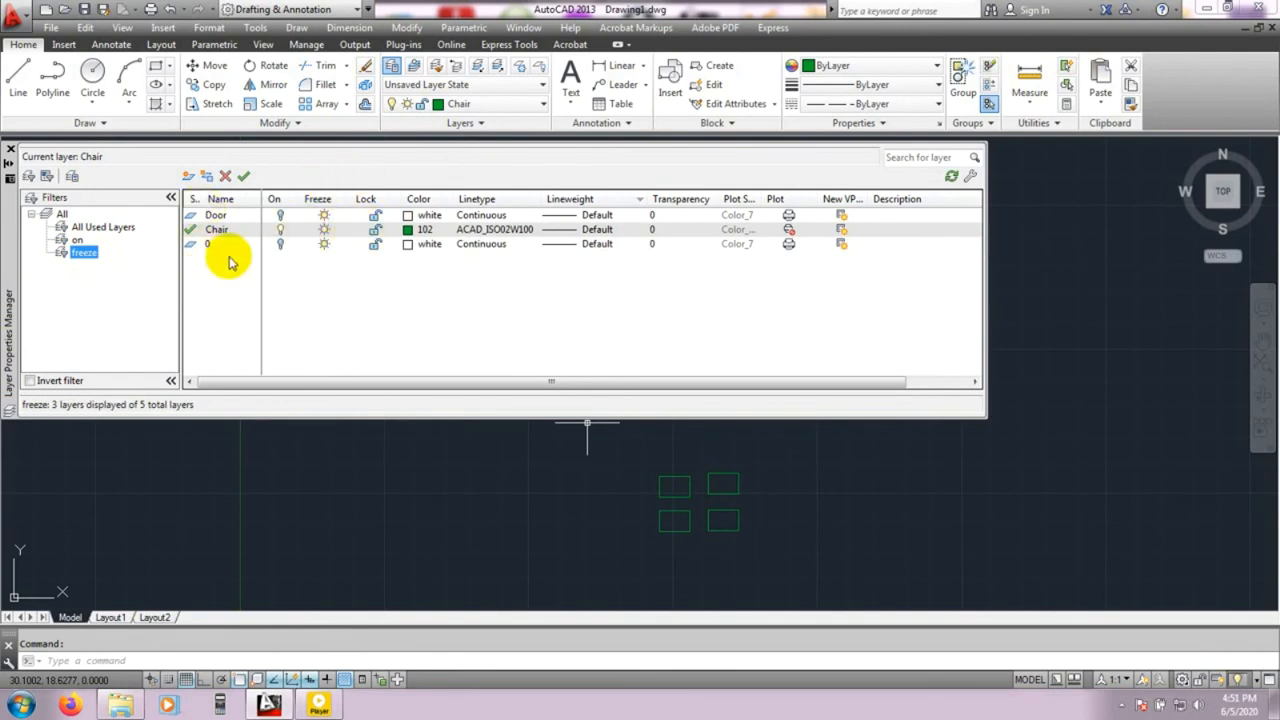
- Create a layer group filter named asd, add the Windows, Door and 0 layers to it, and display its list
click(46, 177)
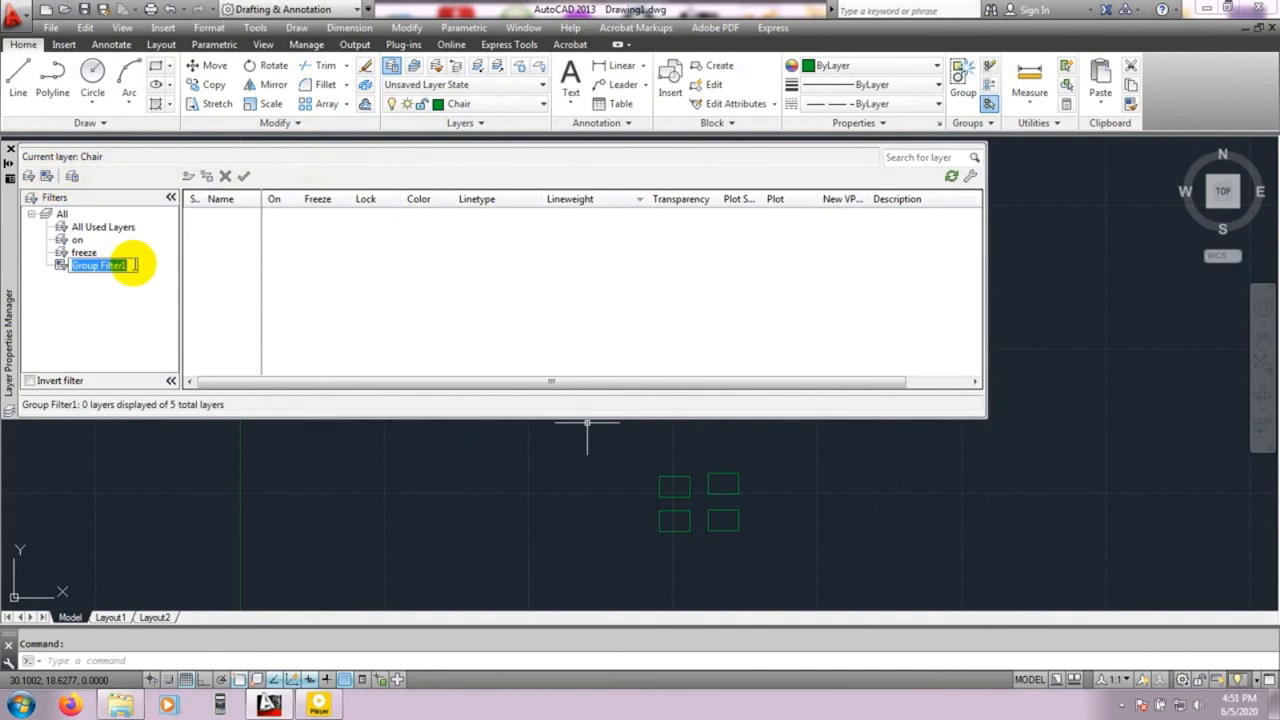
key(Return)
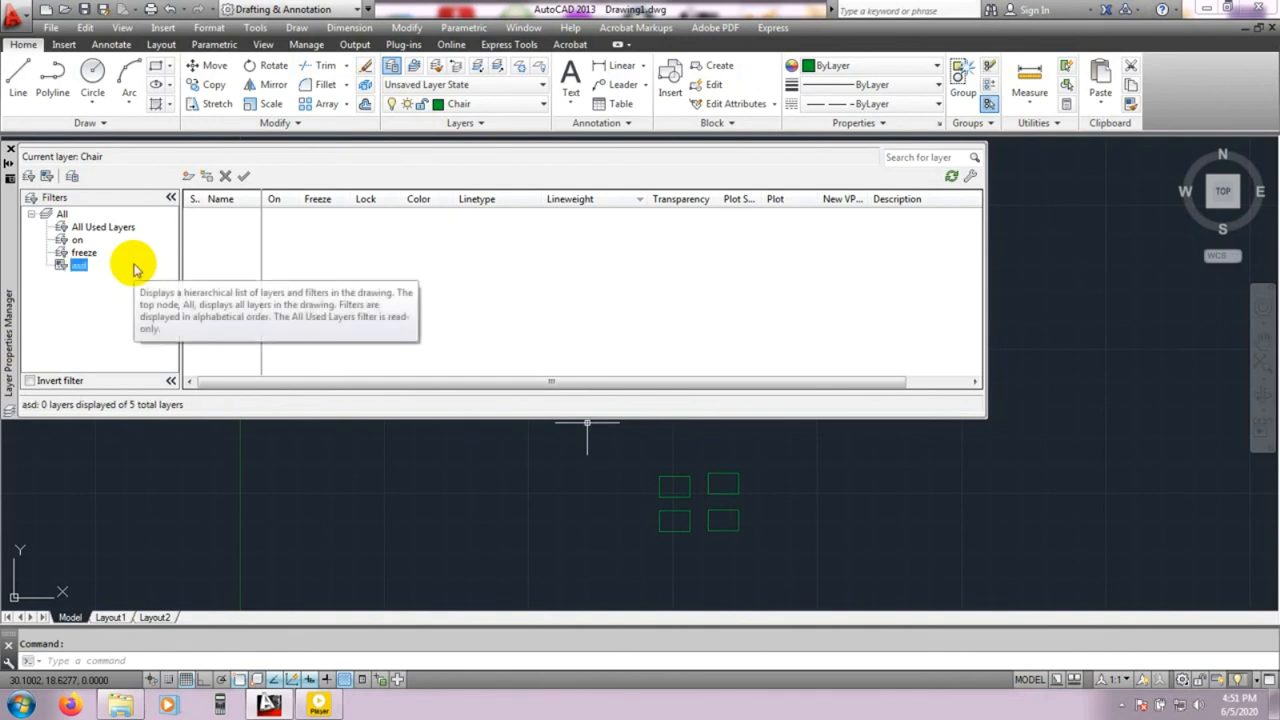
click(87, 229)
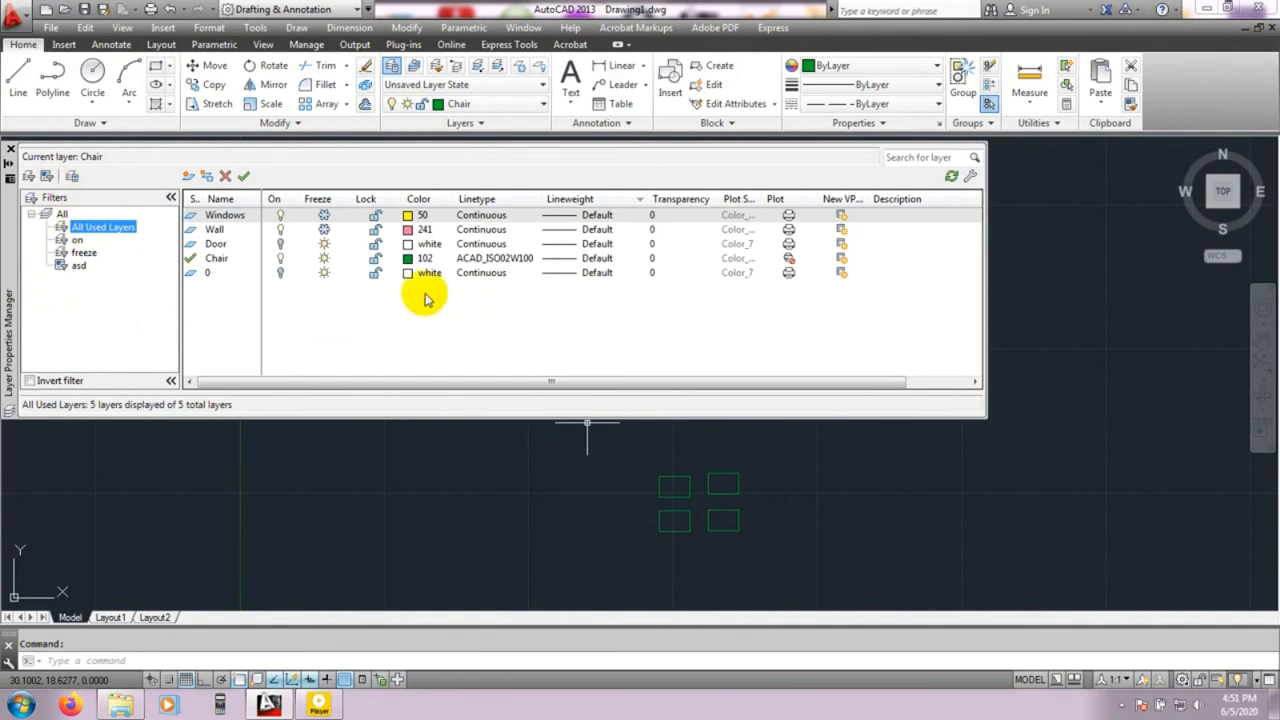
click(236, 216)
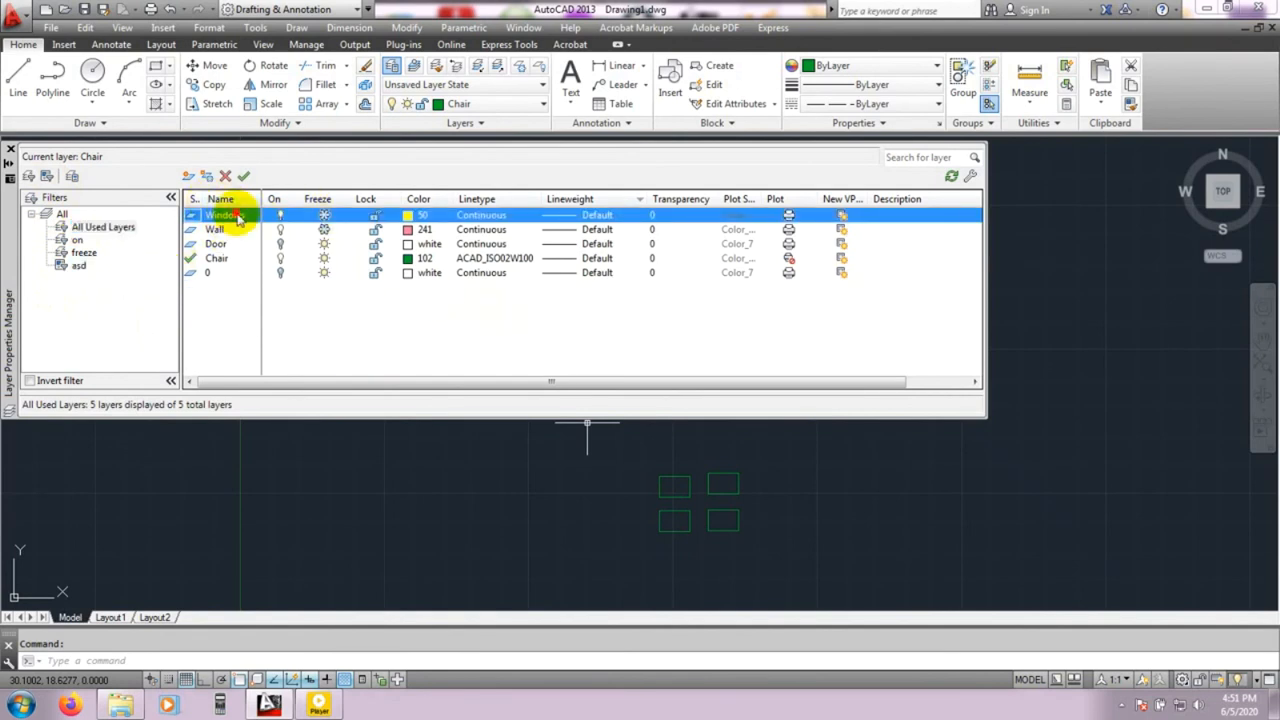
drag(238, 218, 80, 270)
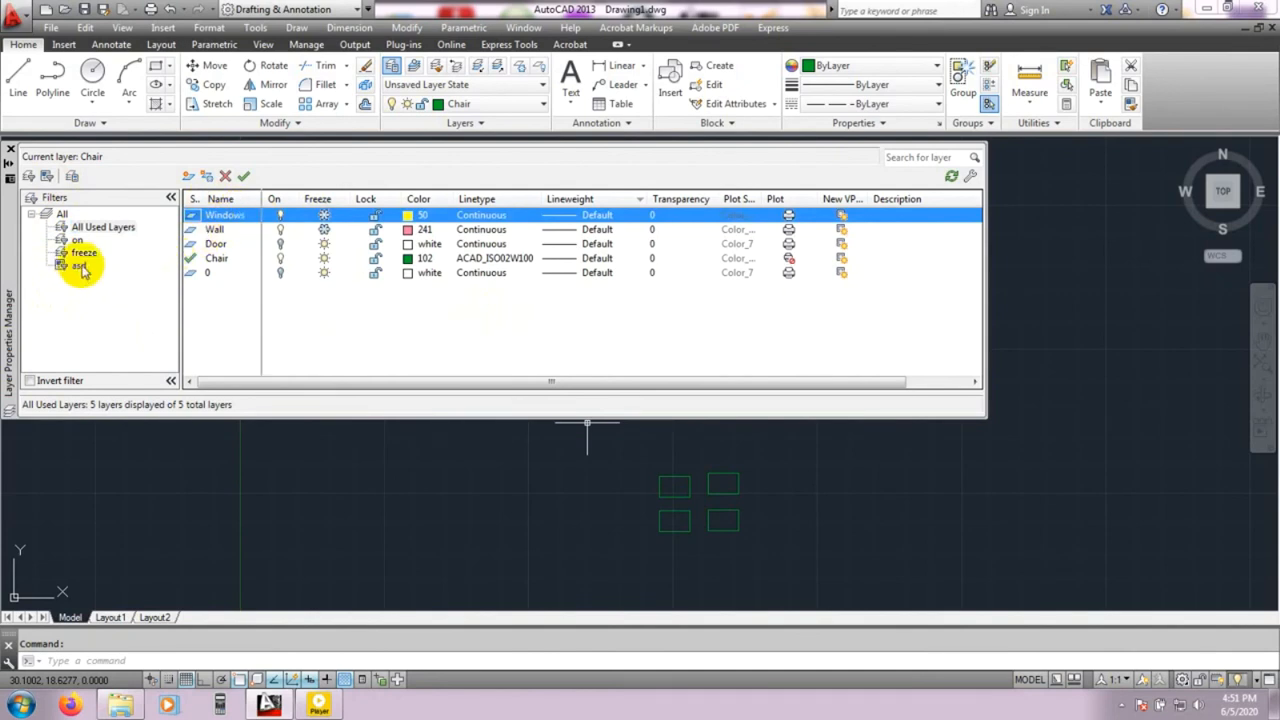
drag(225, 244, 80, 272)
drag(220, 273, 78, 266)
click(78, 266)
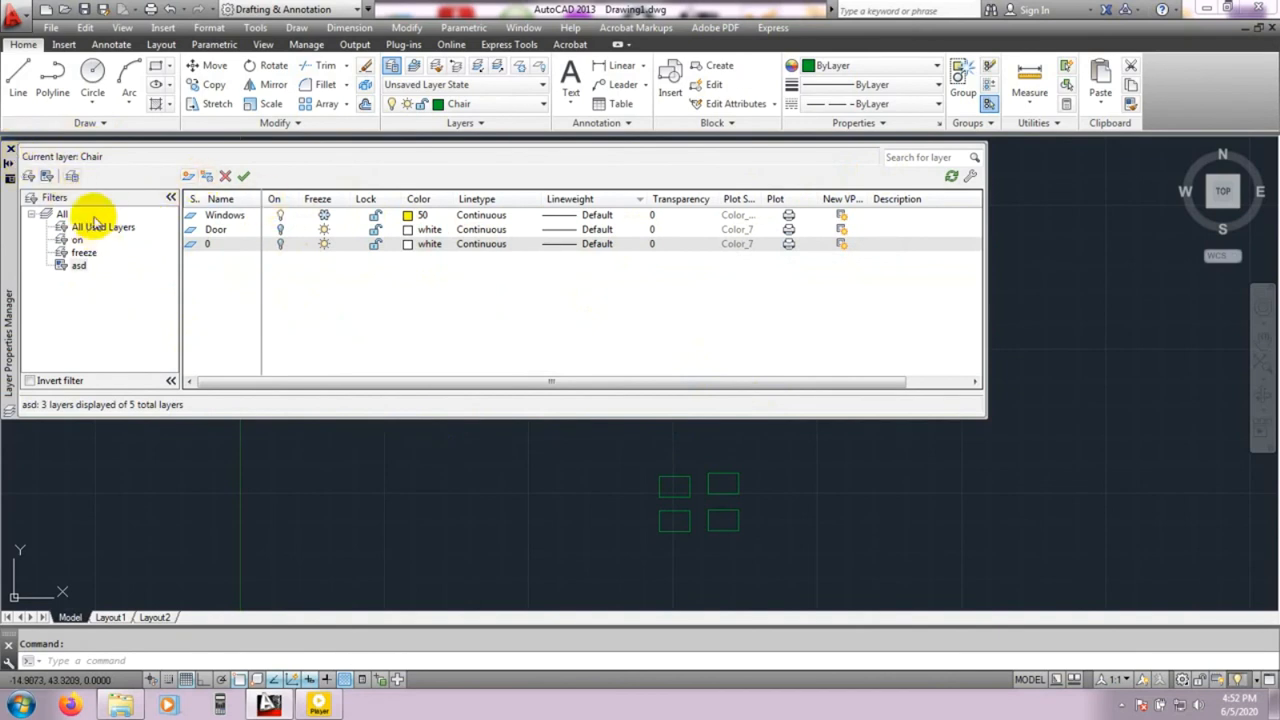
- Turn on the Door and 0 layers, thaw Wall and Windows, and close the layer manager to view both room plans
click(105, 228)
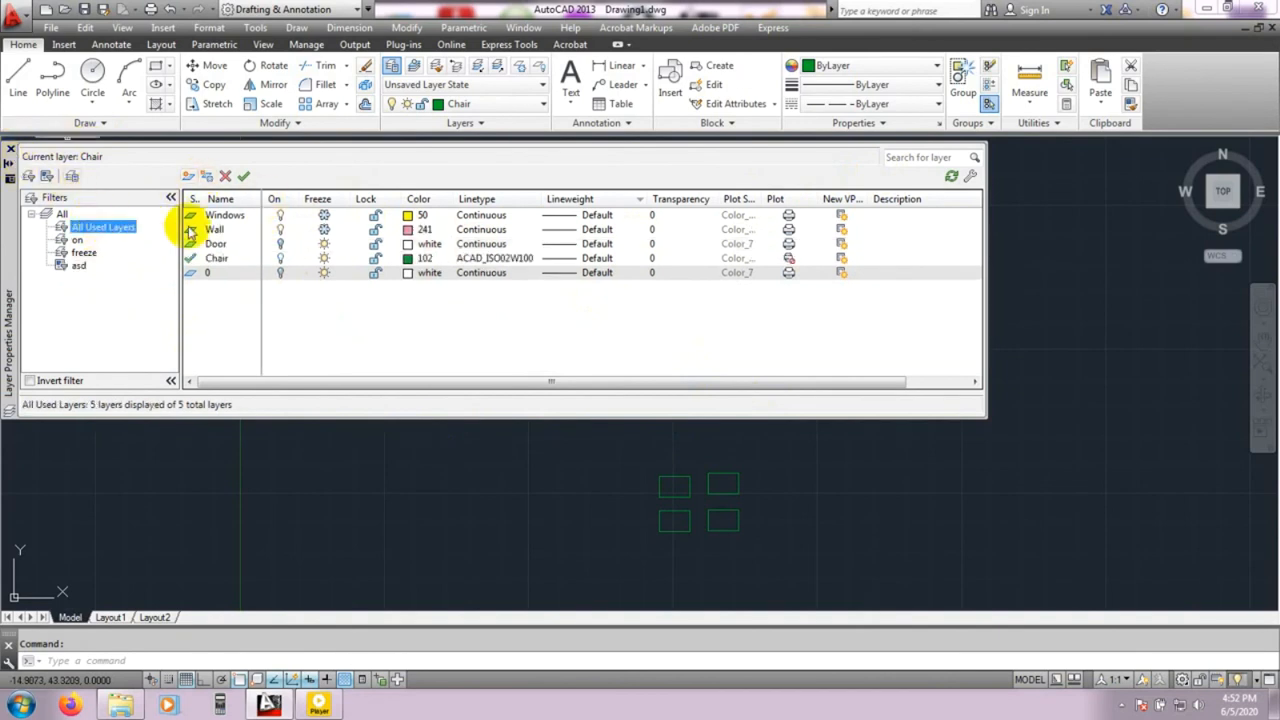
click(280, 244)
click(280, 272)
click(323, 229)
click(323, 215)
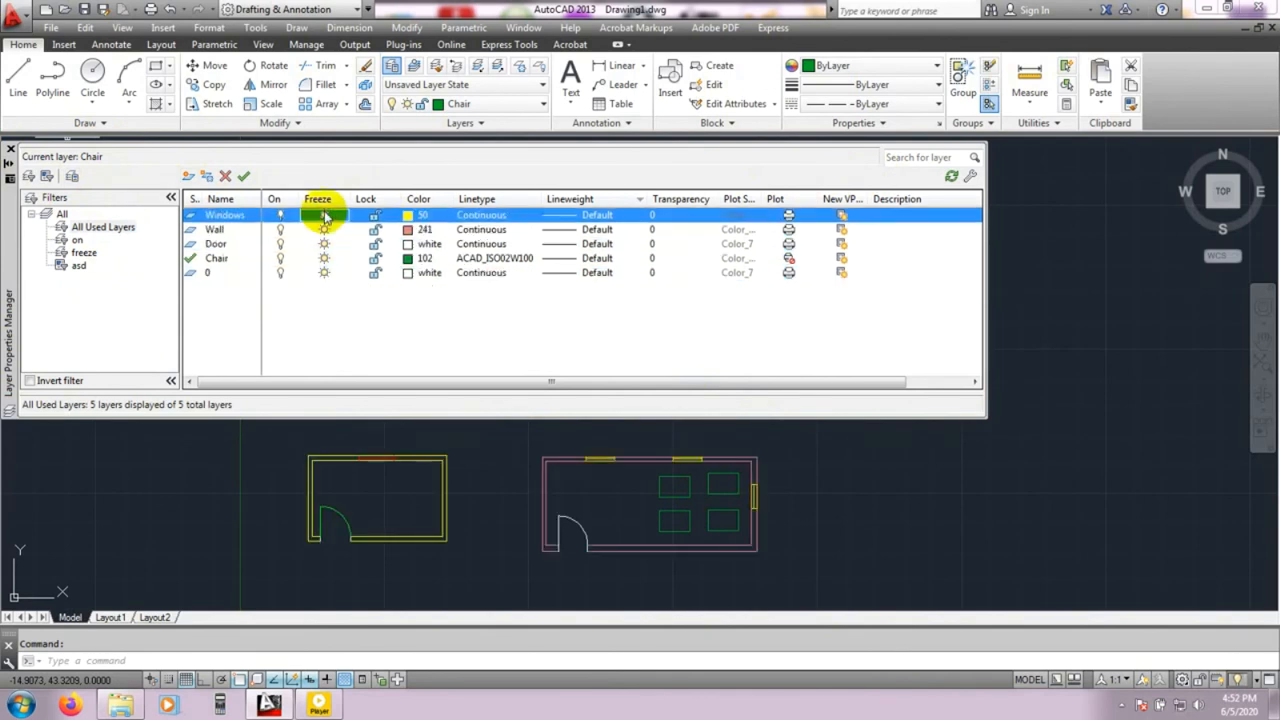
click(945, 467)
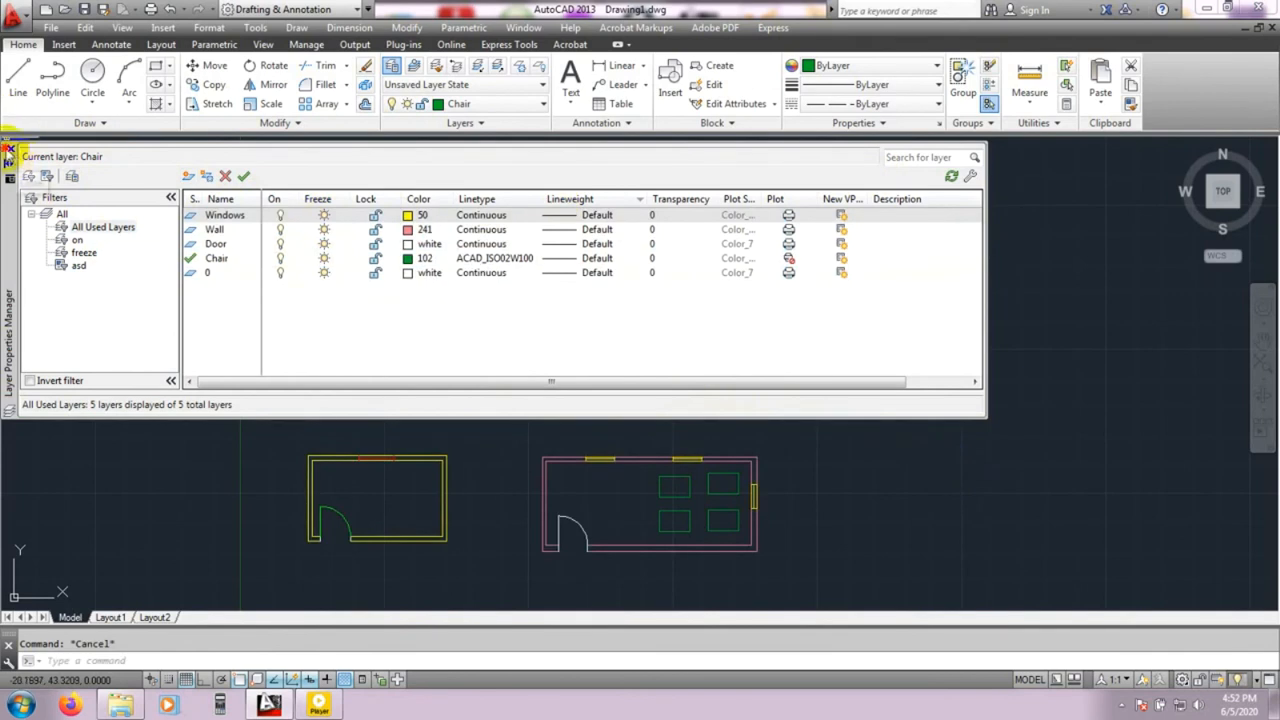
click(10, 151)
middle_drag(780, 417, 751, 429)
scroll(581, 466, up, 2)
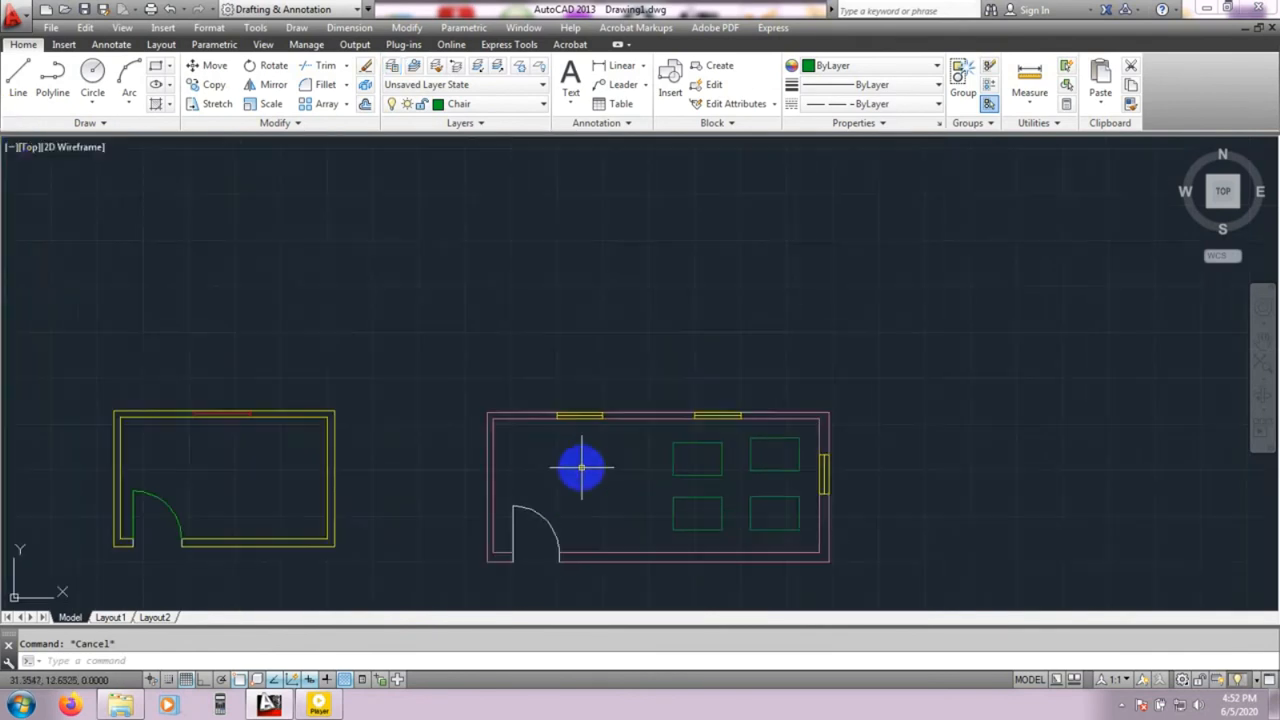
middle_drag(586, 436, 581, 420)
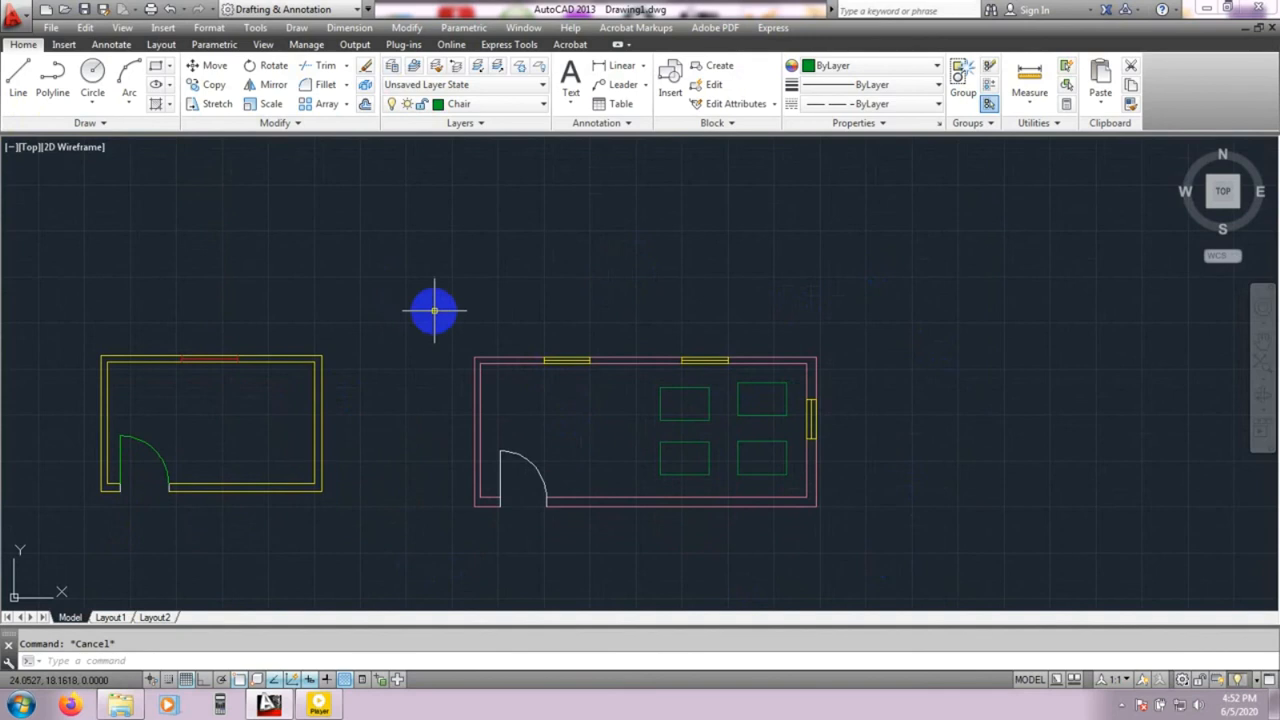
- Save the current layer settings as a new layer state named SOCE
click(391, 66)
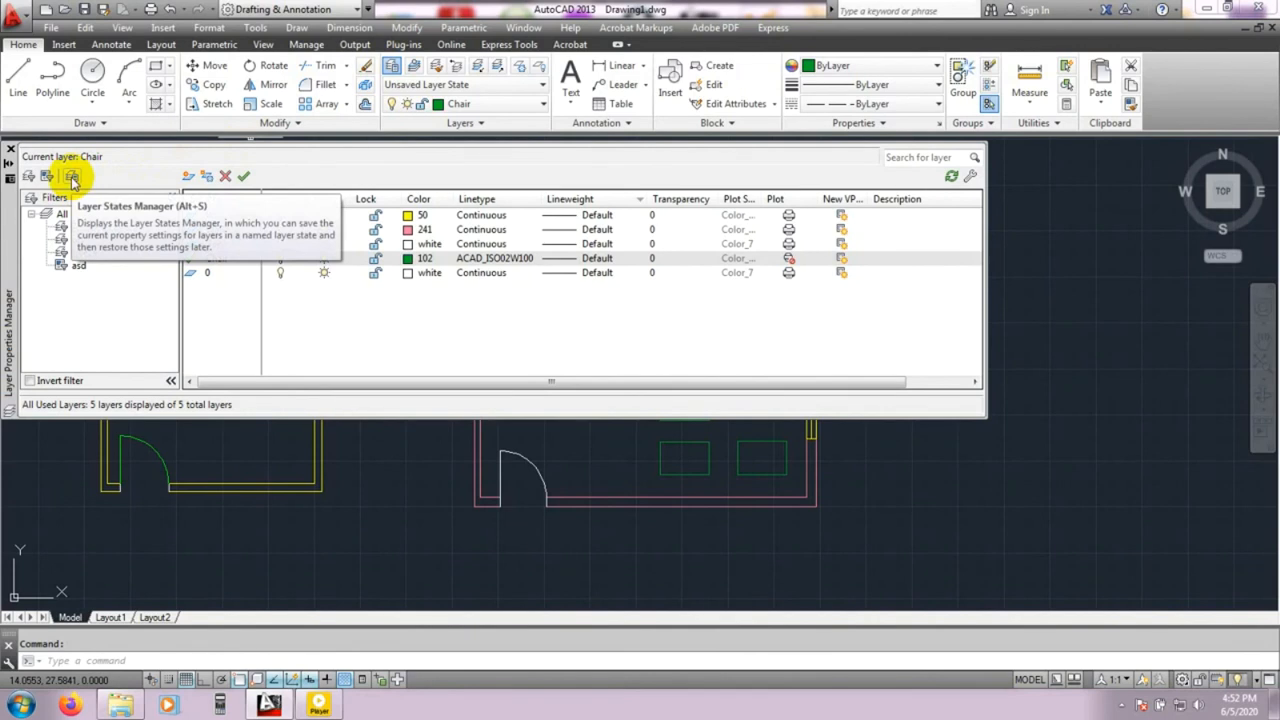
click(72, 178)
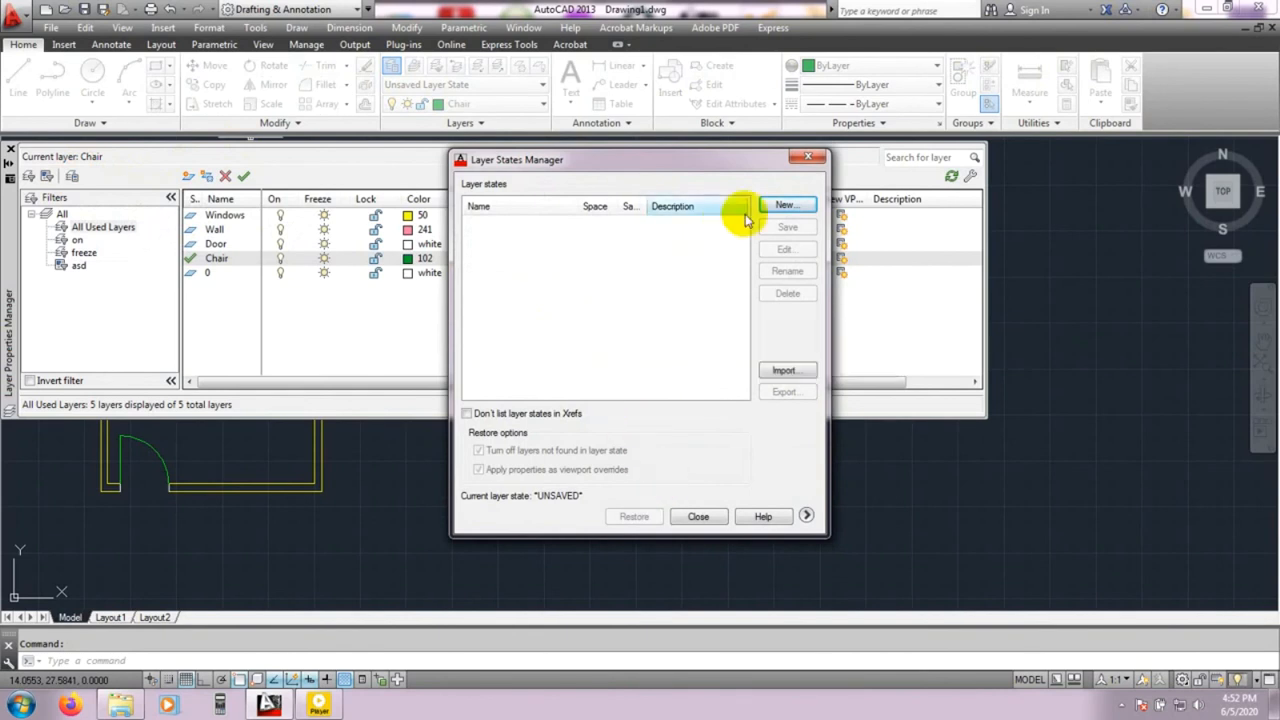
click(785, 207)
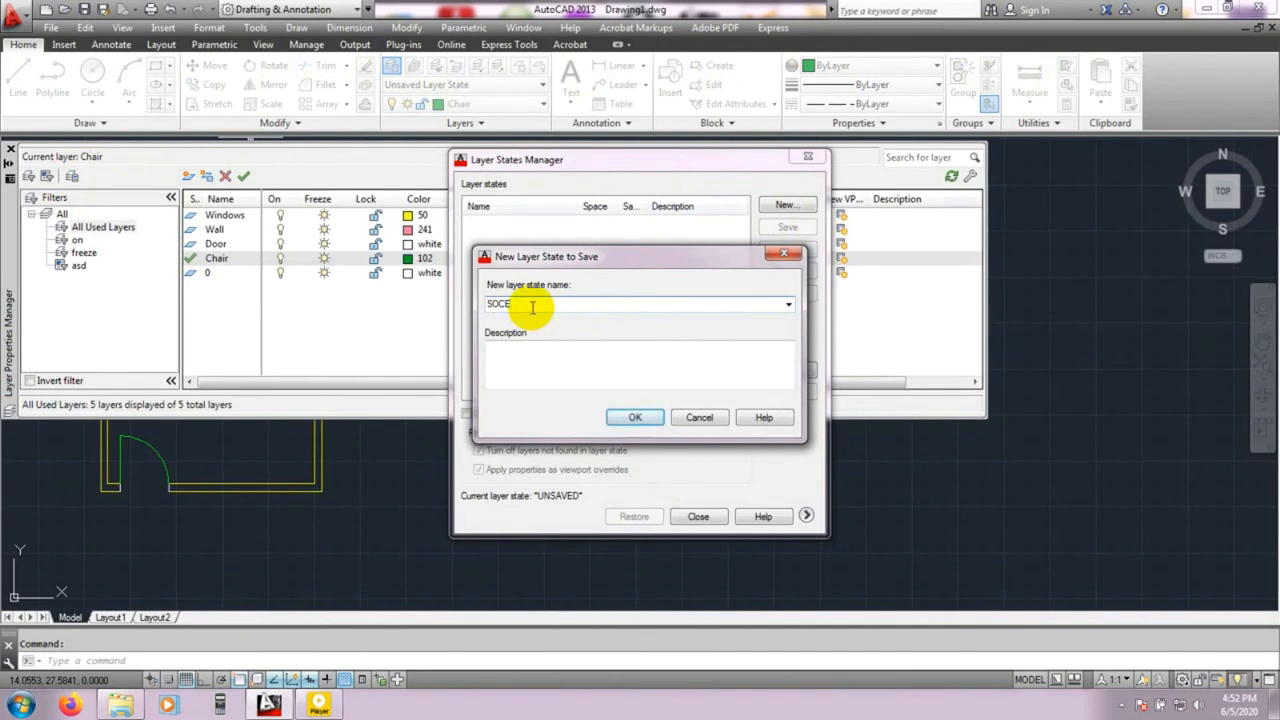
click(632, 419)
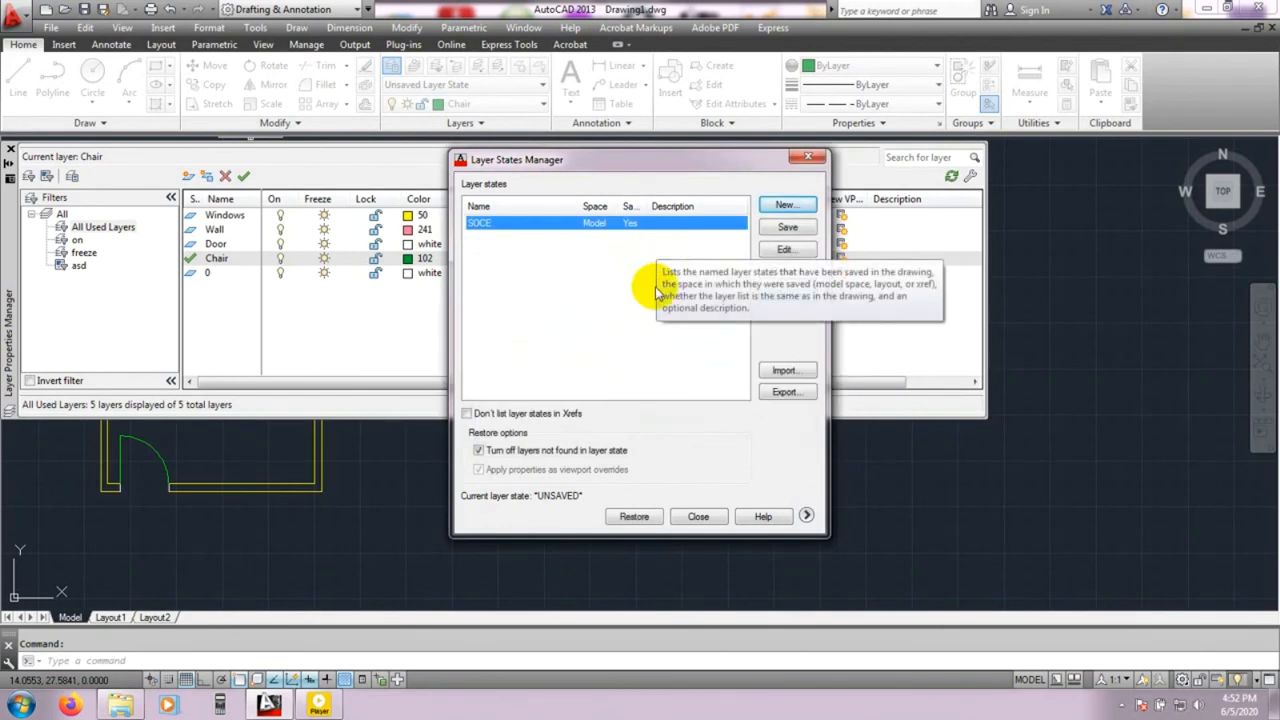
- Open the SOCE layer state for editing and try to add another layer to it
click(786, 251)
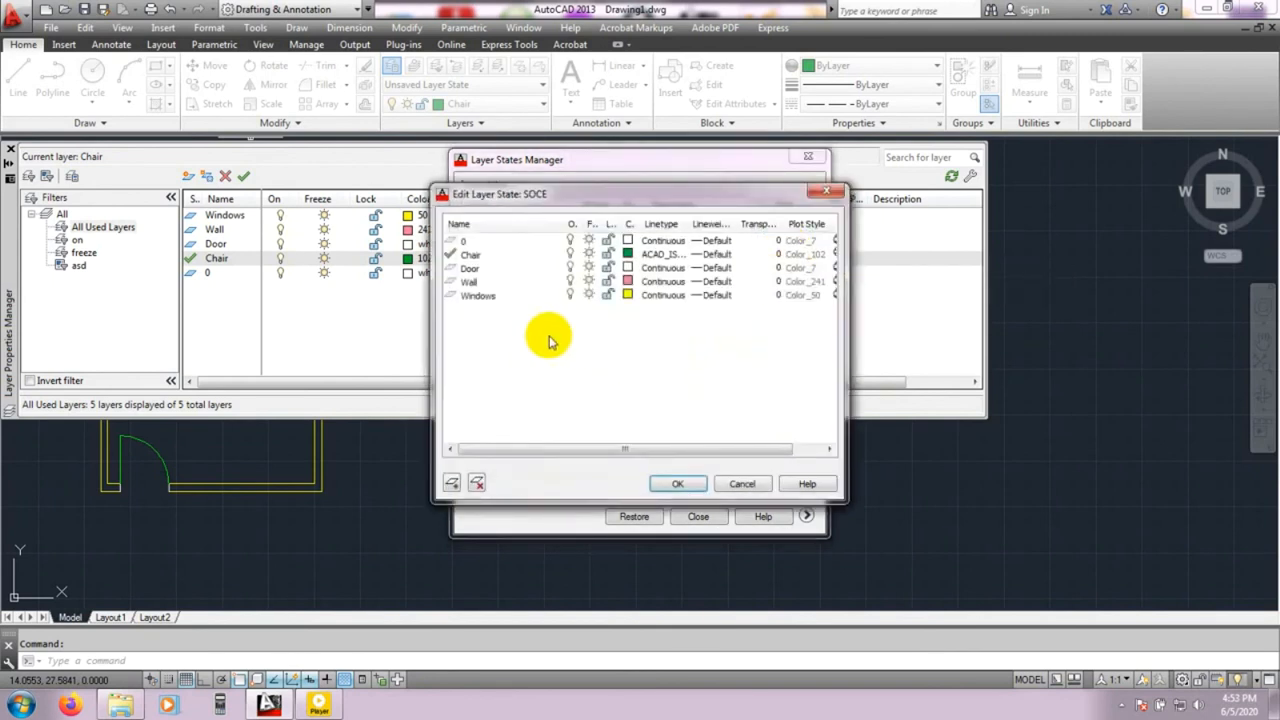
drag(572, 197, 575, 196)
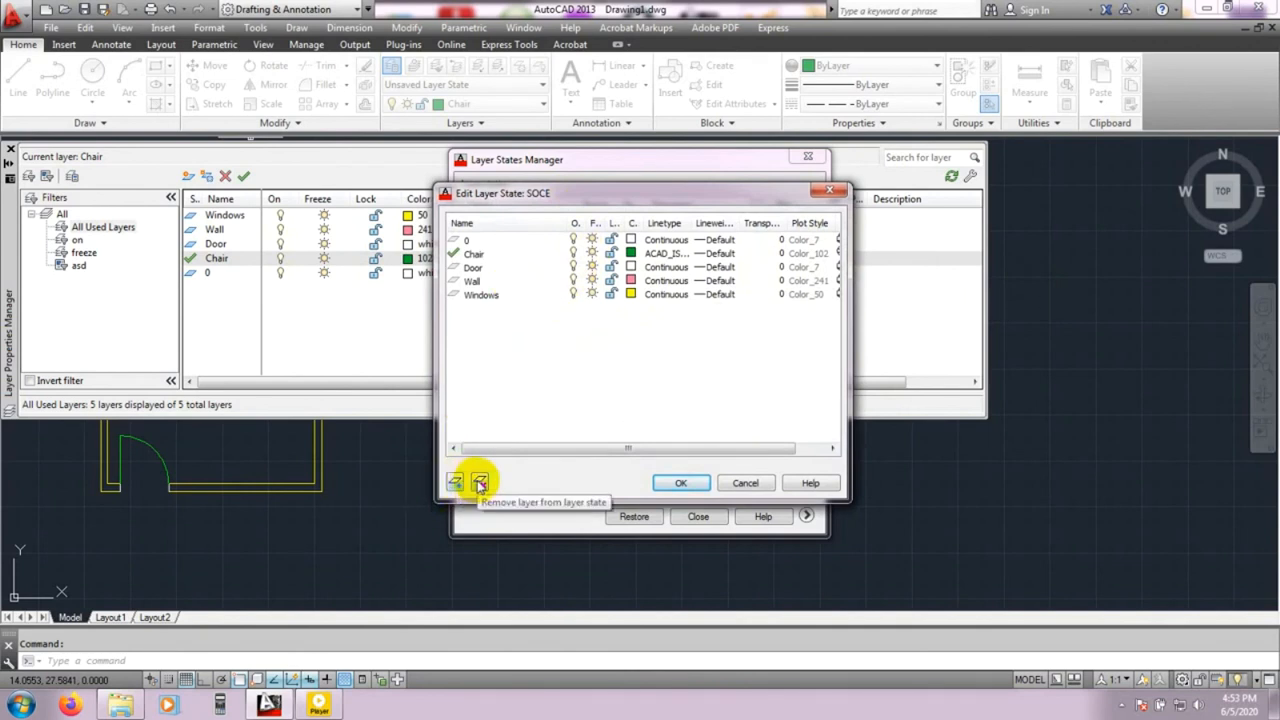
click(490, 242)
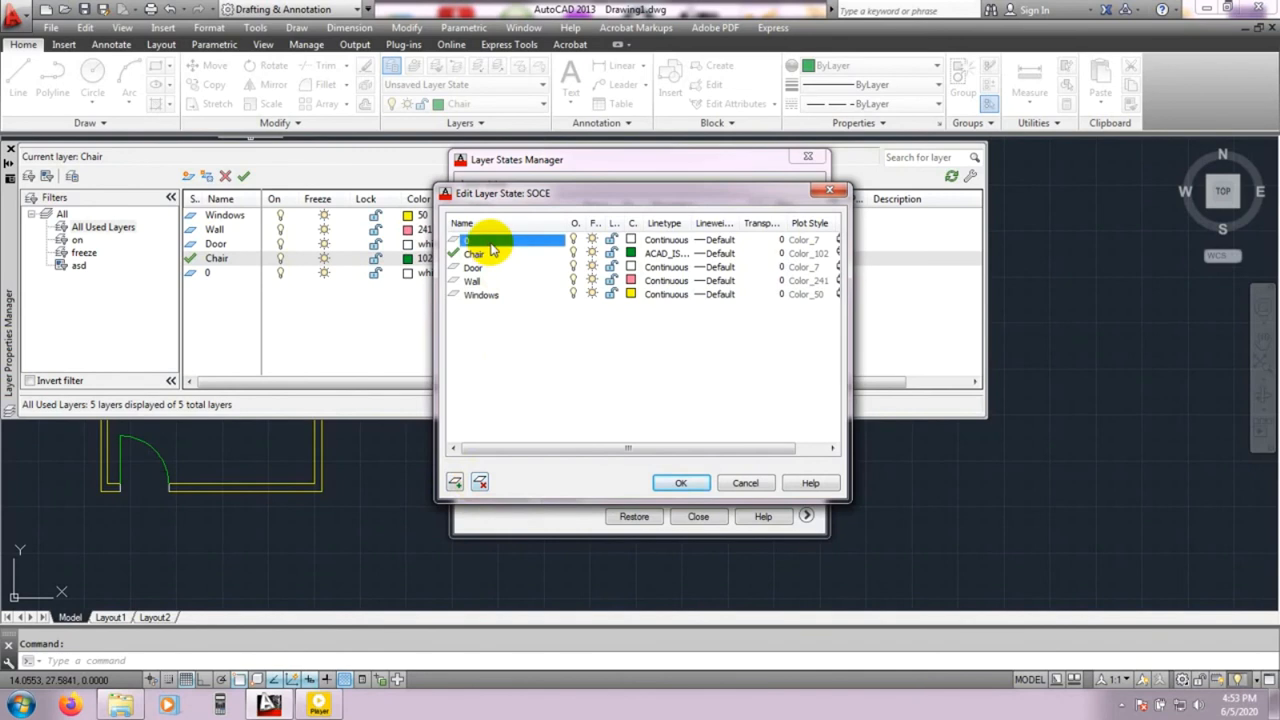
click(455, 482)
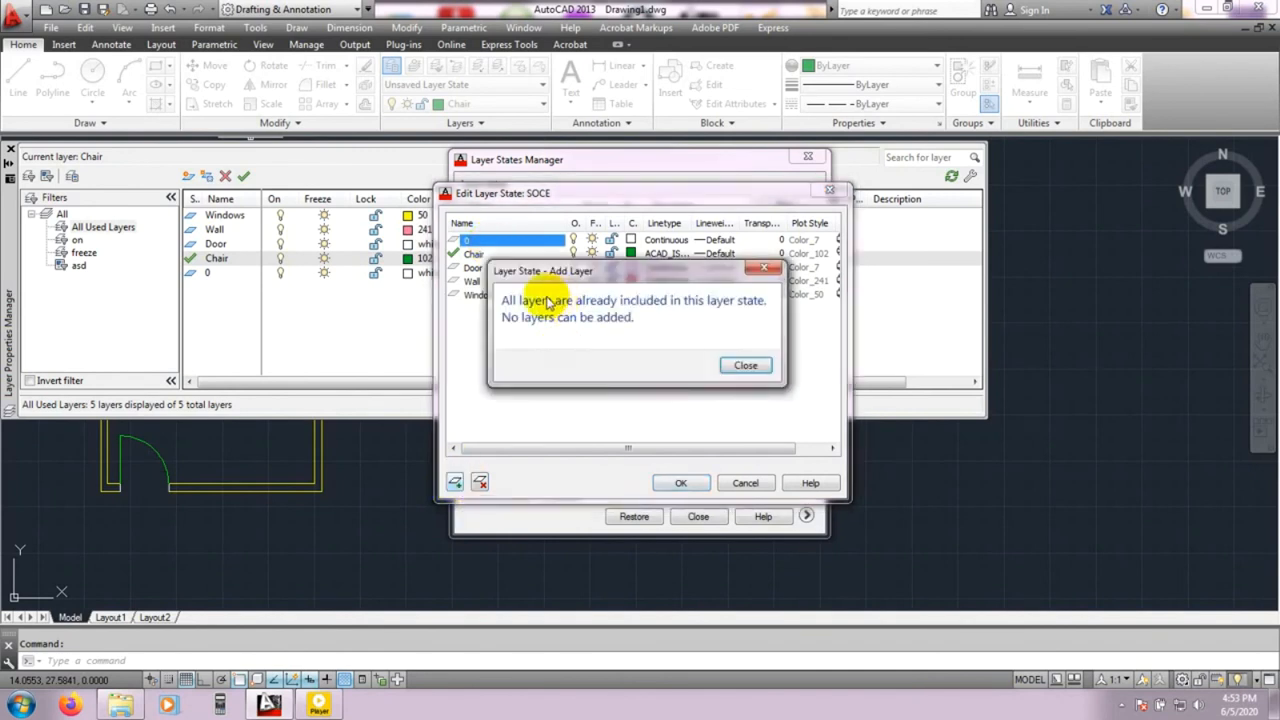
click(745, 365)
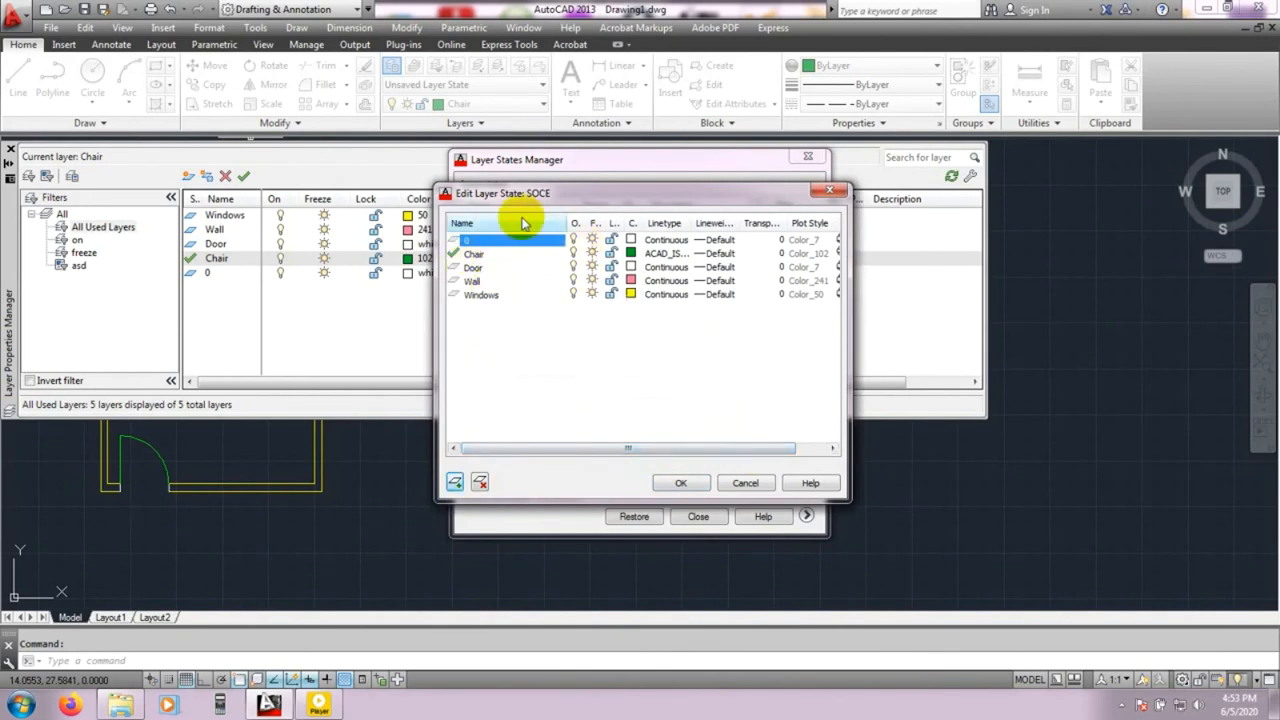
- Freeze layer 0 within the SOCE state, remove it from the state, and add it back
click(593, 240)
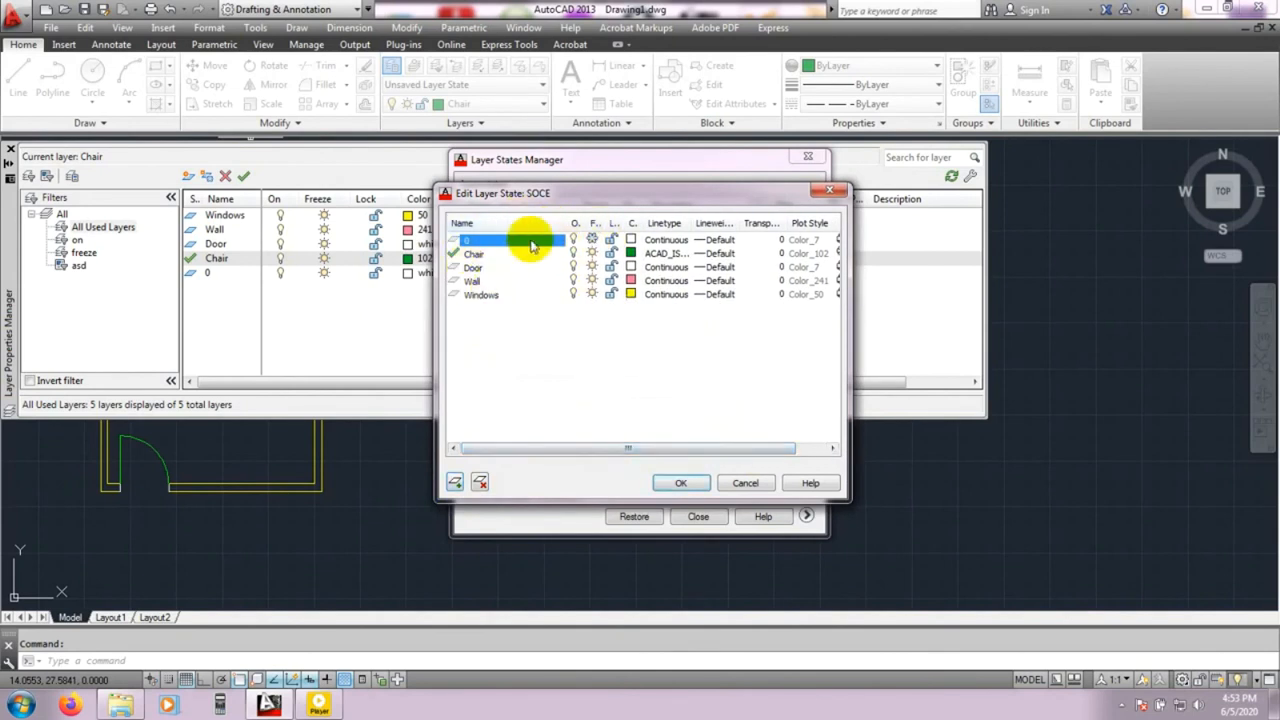
click(479, 482)
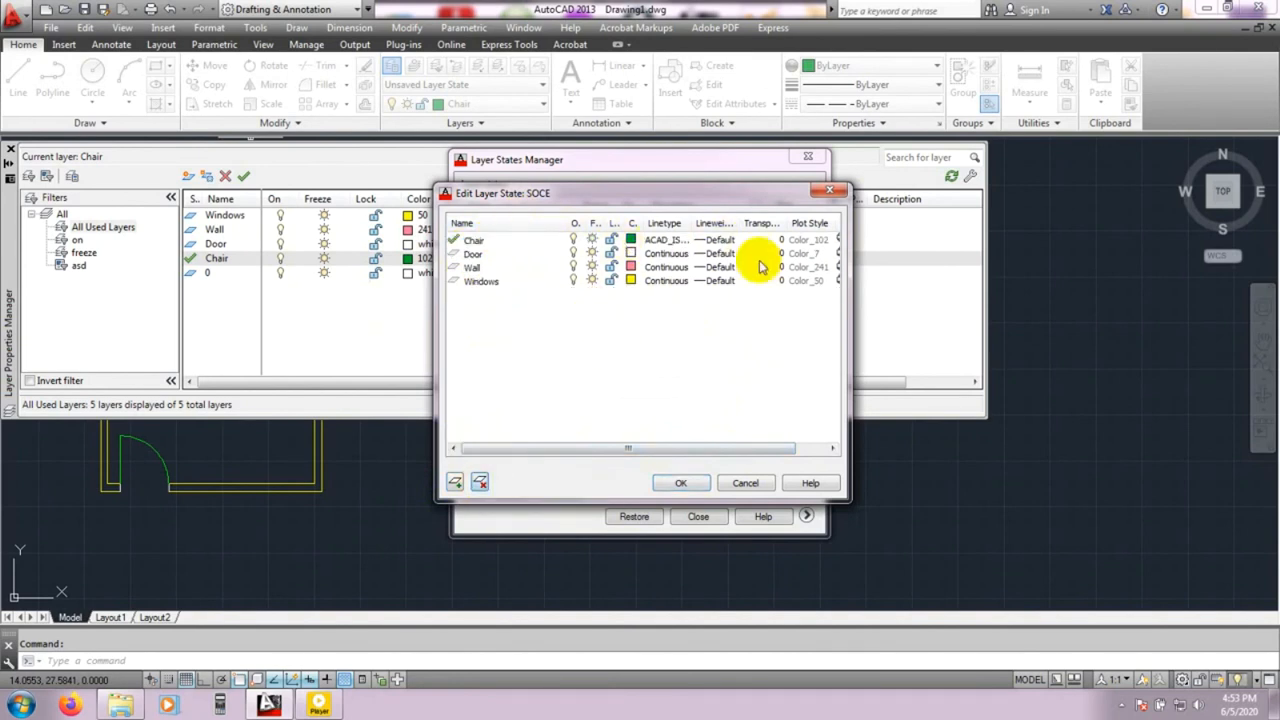
click(454, 483)
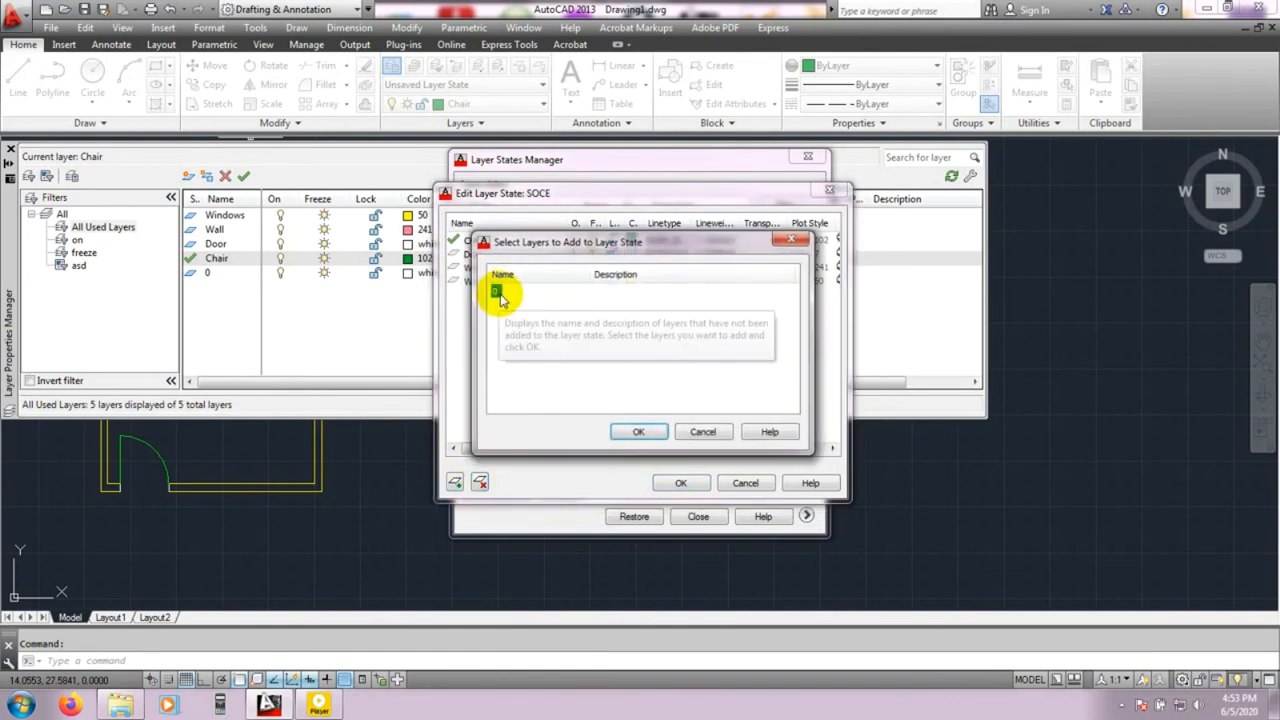
click(630, 433)
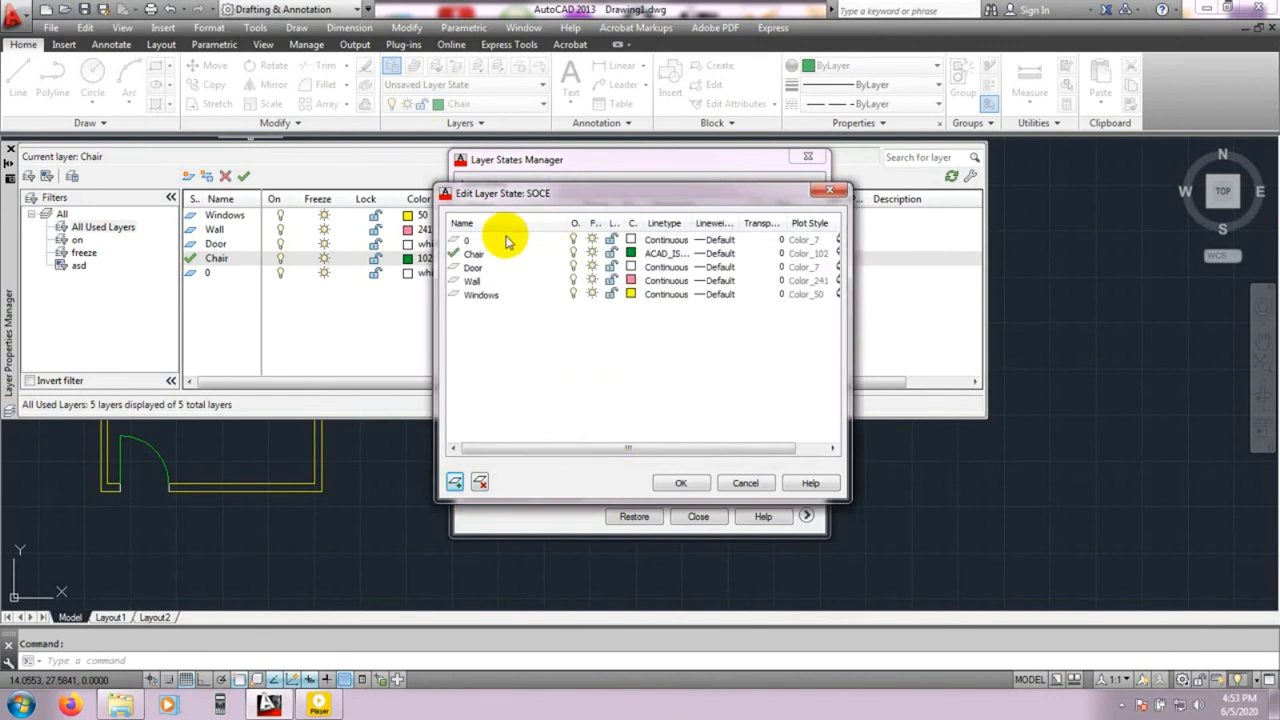
- Accept the SOCE state edits, export it to the Desktop as SOCE.las in Layer states (*.las) format, and close the layer managers
click(681, 484)
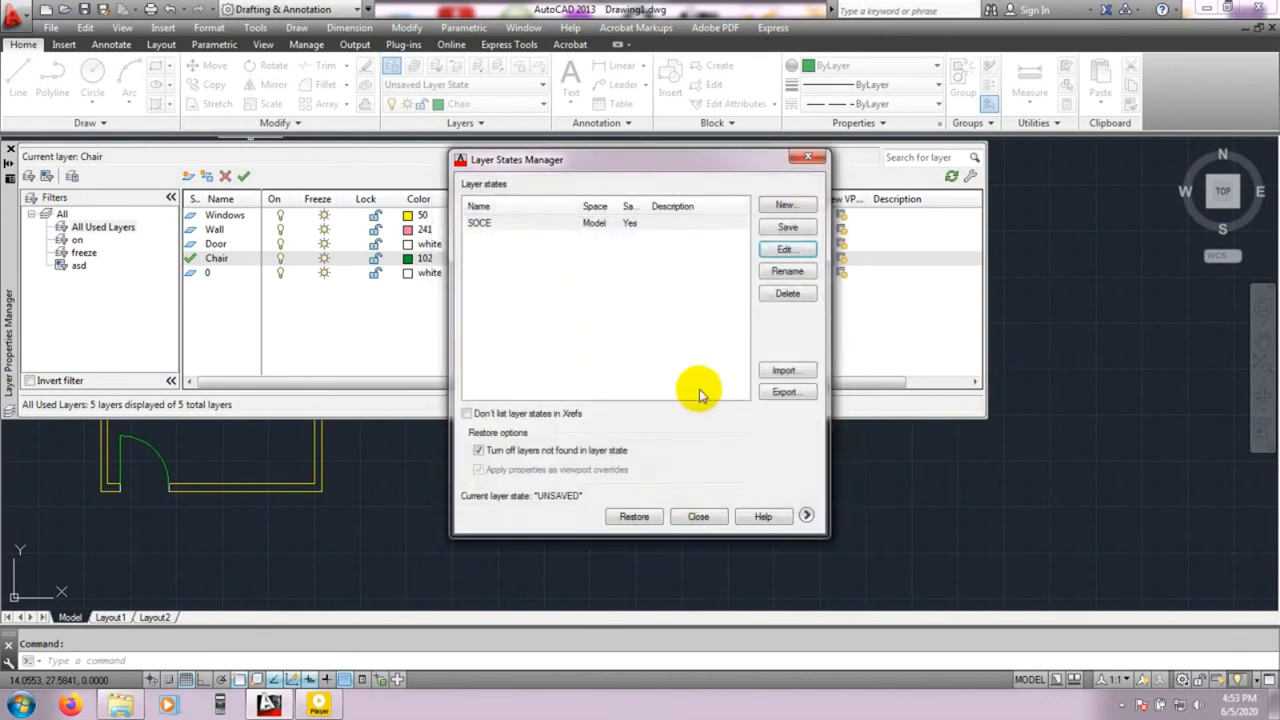
click(784, 393)
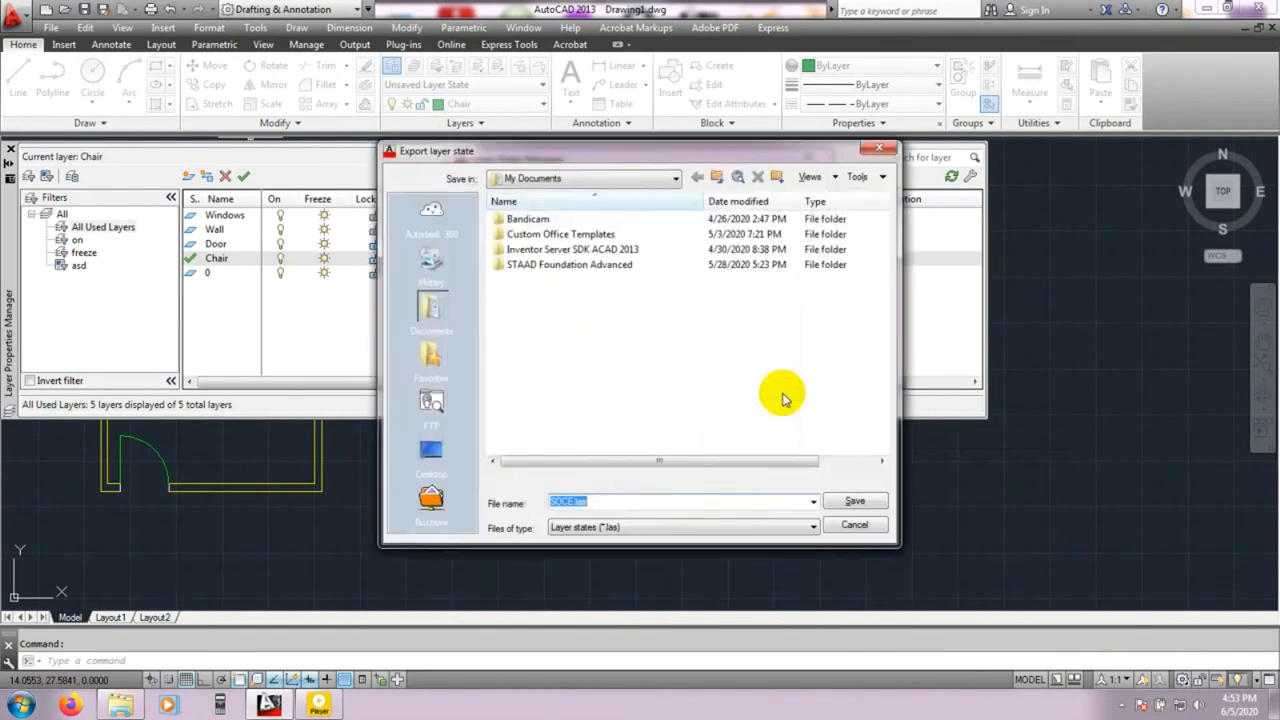
click(431, 452)
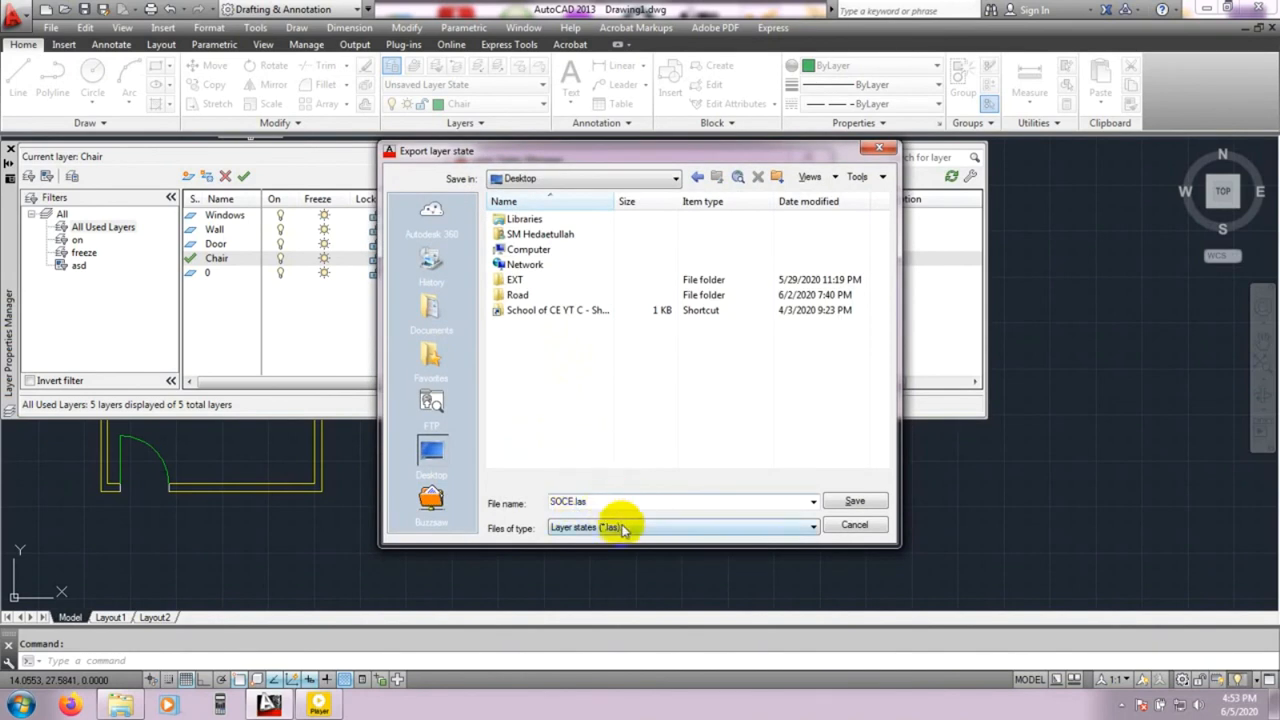
click(617, 528)
click(612, 541)
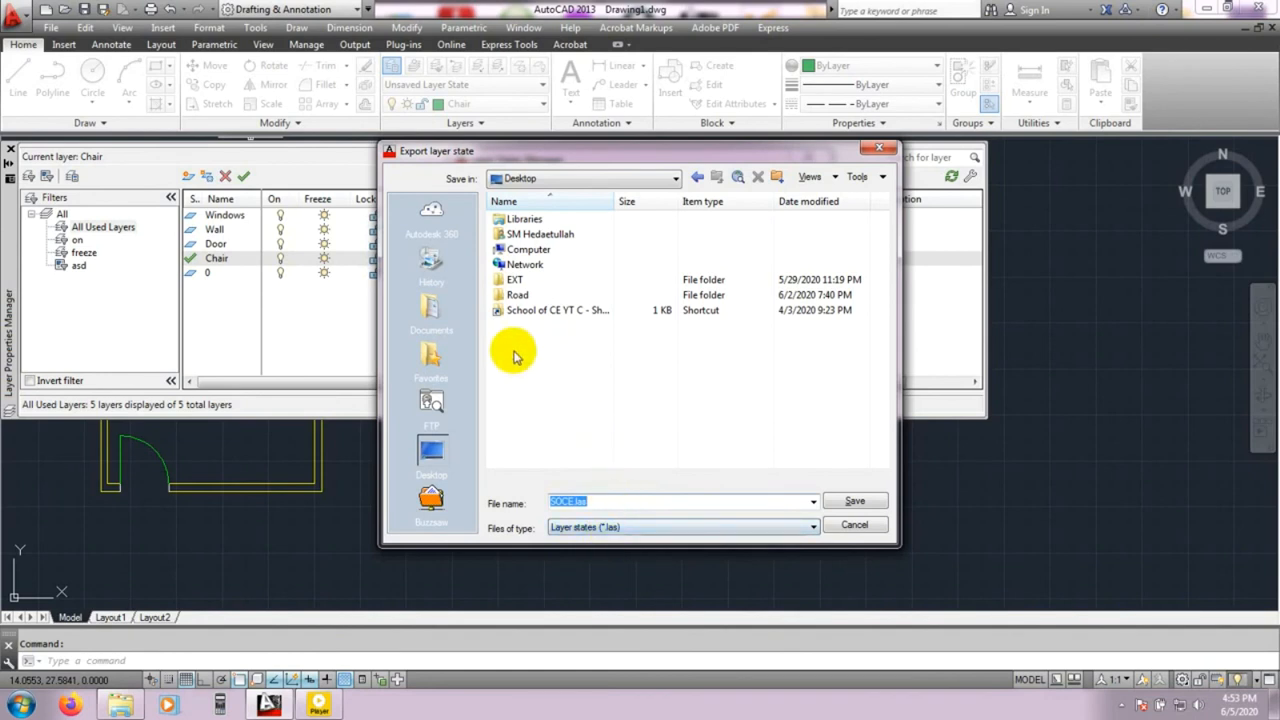
click(854, 502)
click(698, 517)
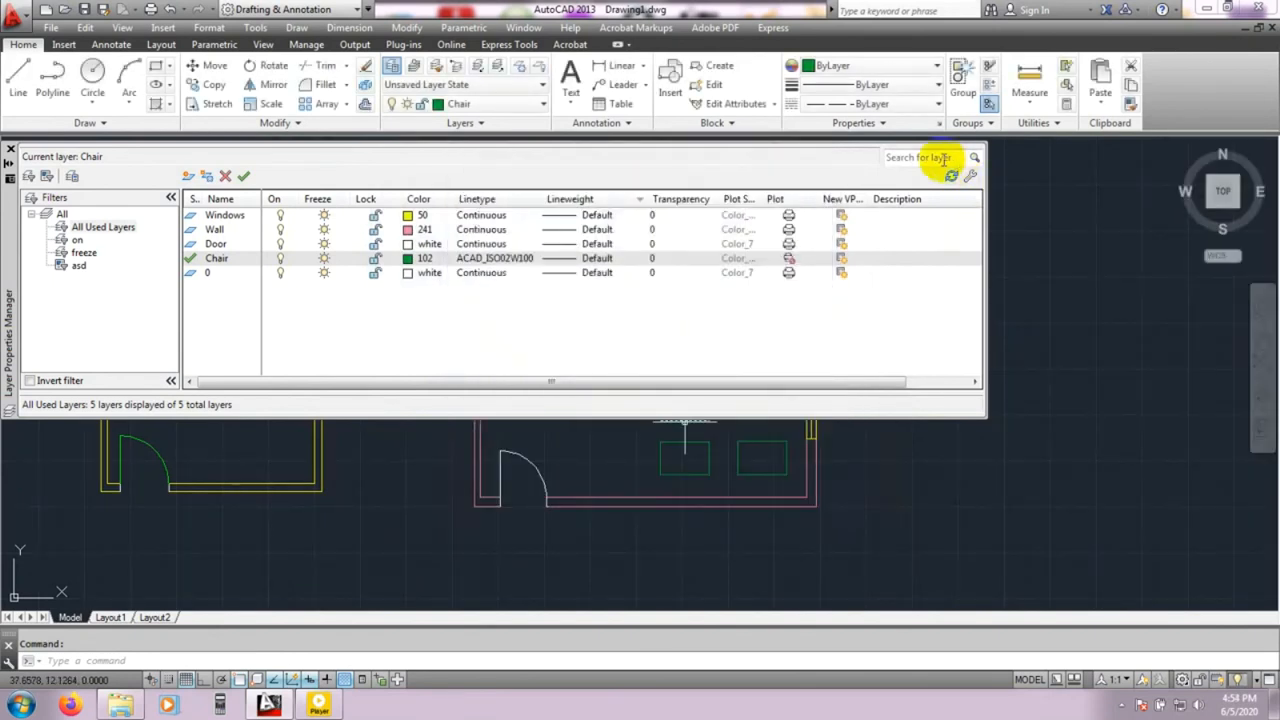
click(11, 150)
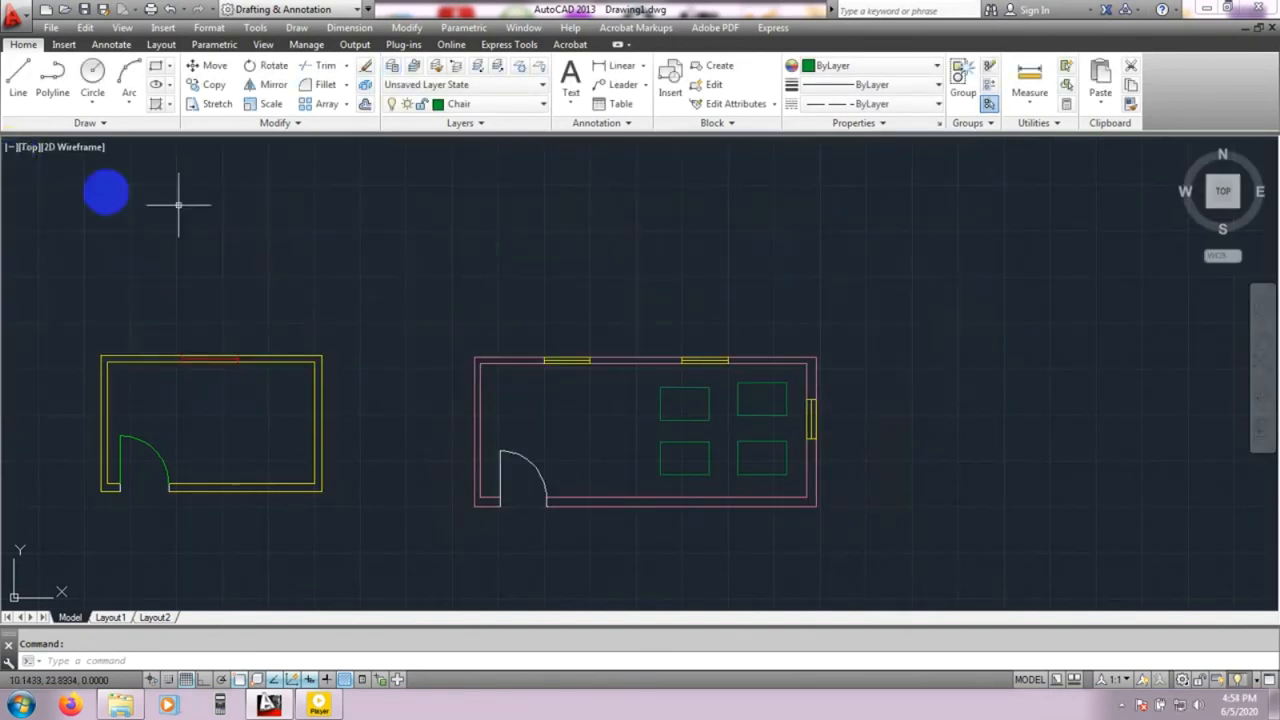
- Minimize AutoCAD and clear the video player and tutorial folder windows to view the exported SOCE file on the desktop
click(1207, 8)
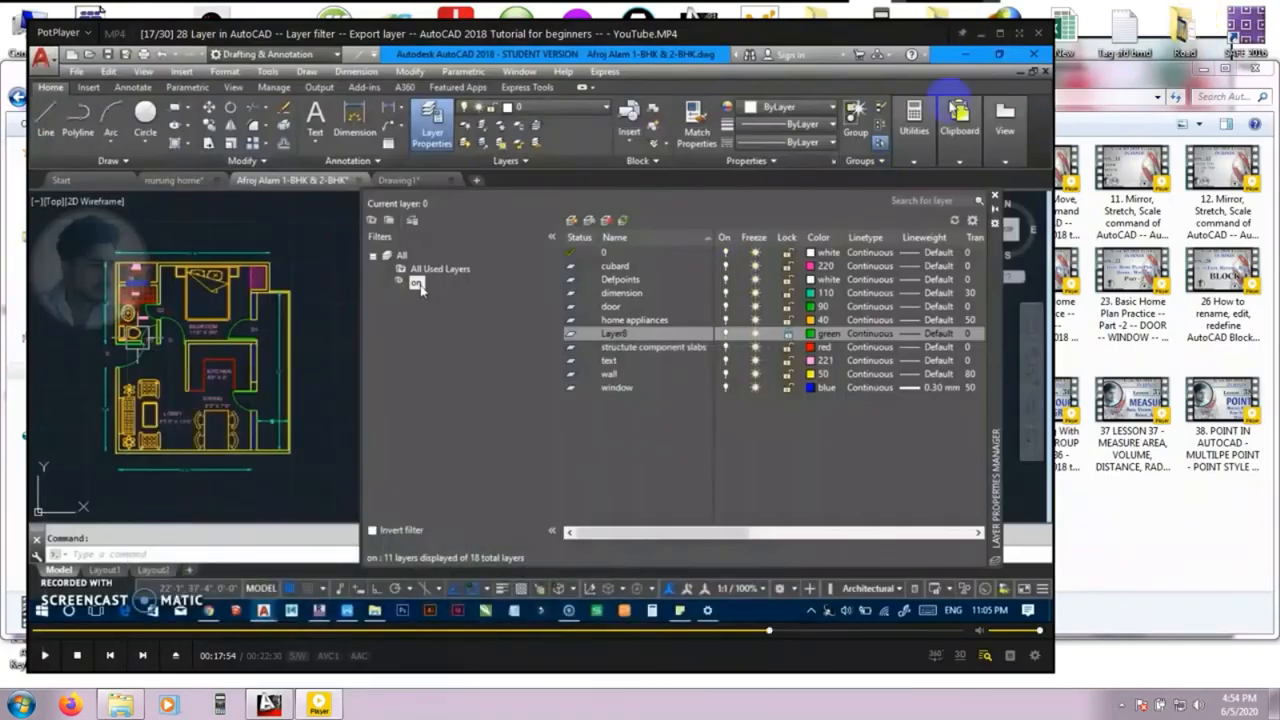
click(986, 38)
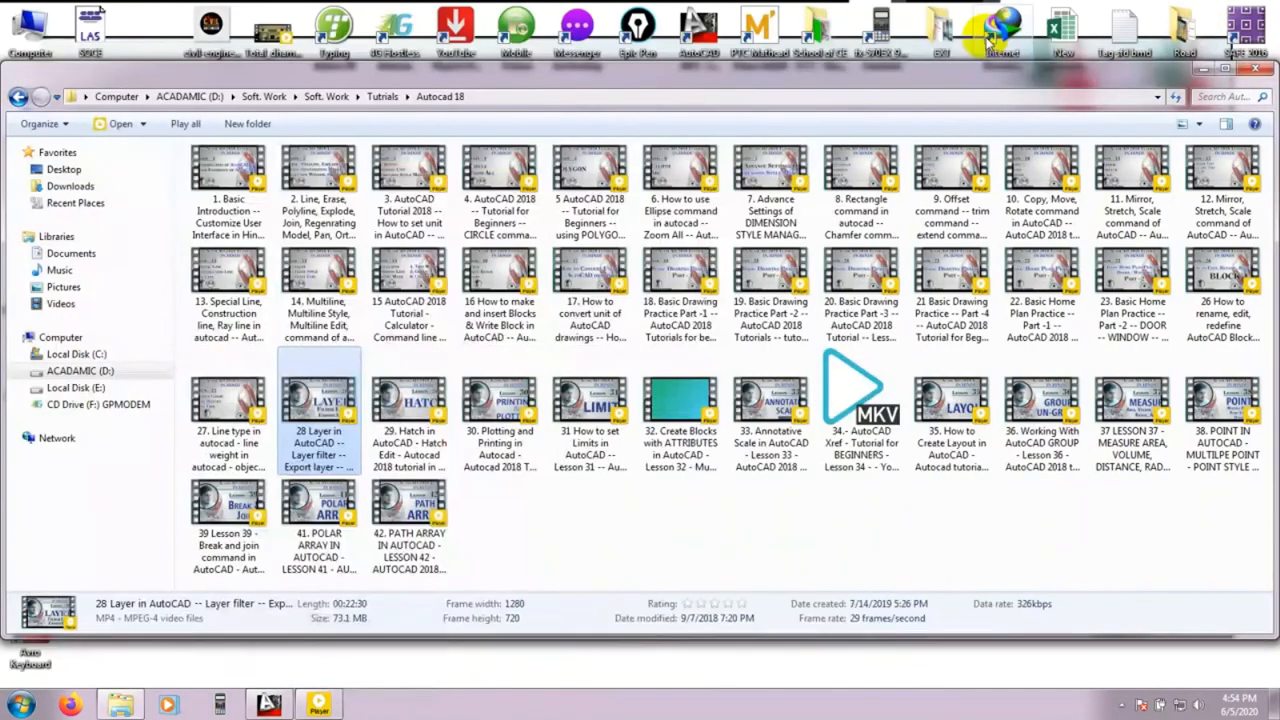
drag(1057, 75, 1040, 82)
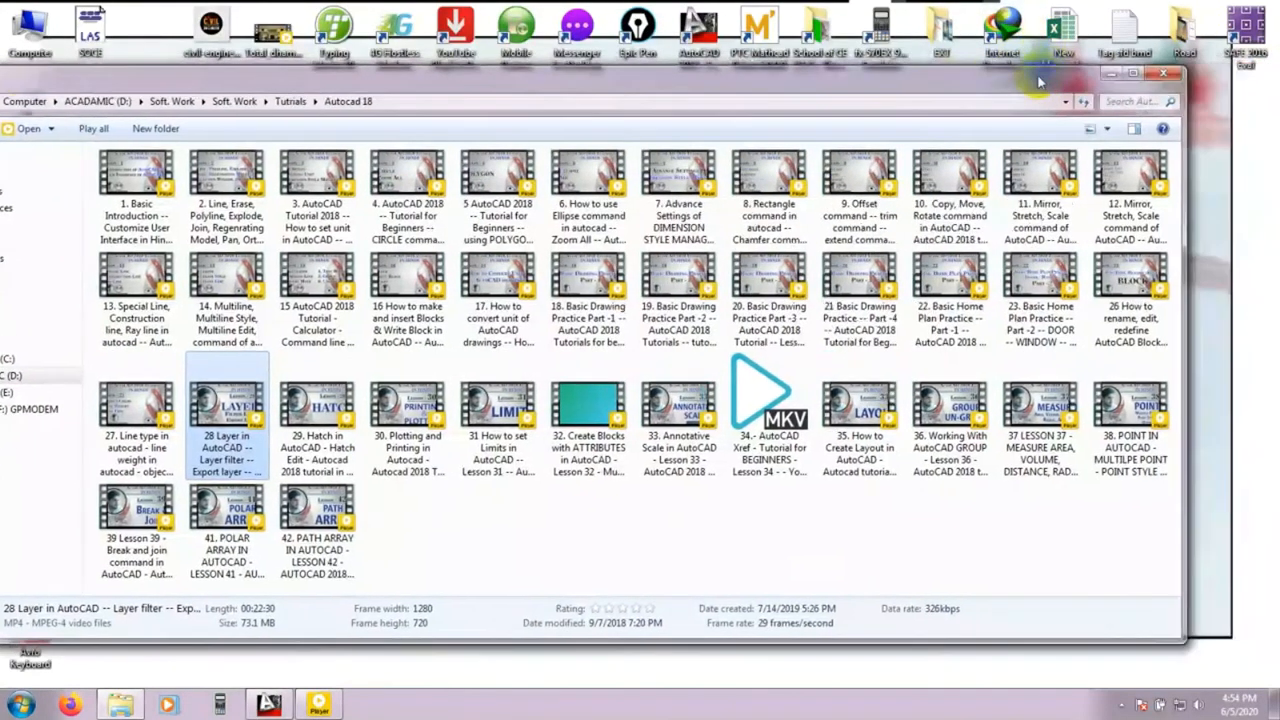
click(1168, 78)
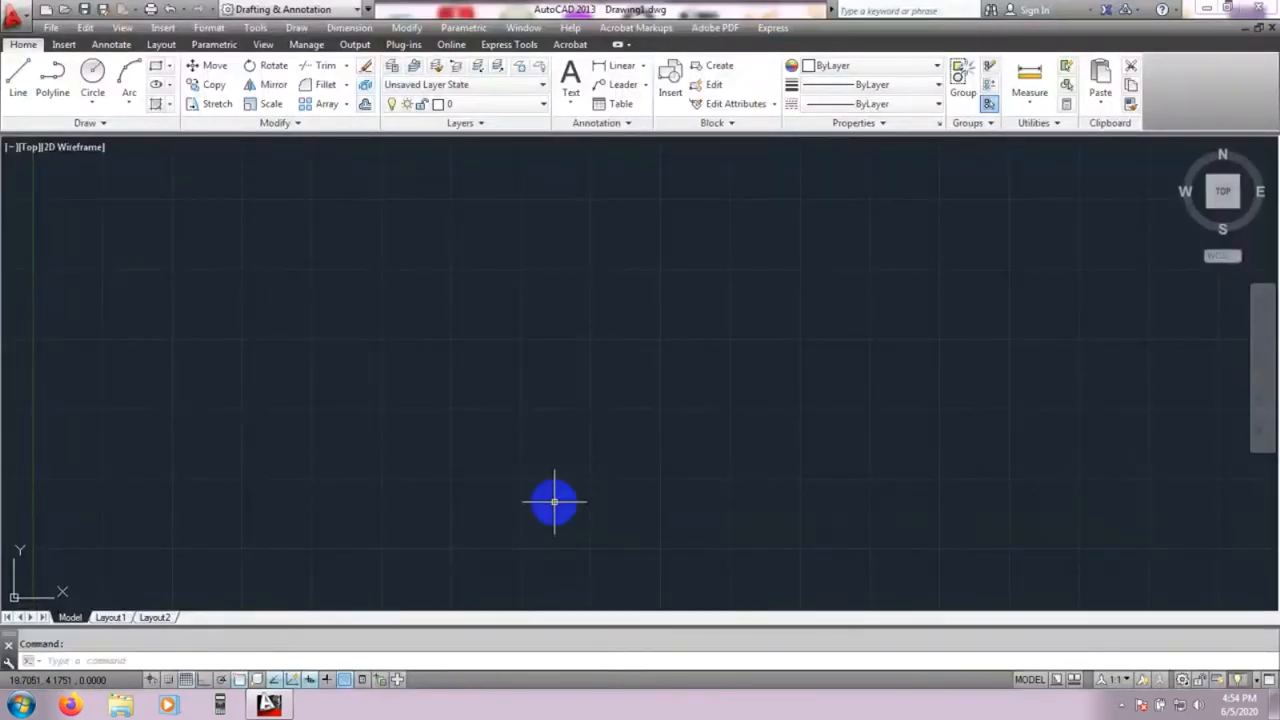
- Check the layer list of the blank AutoCAD drawing and open its Layer States Manager
click(472, 106)
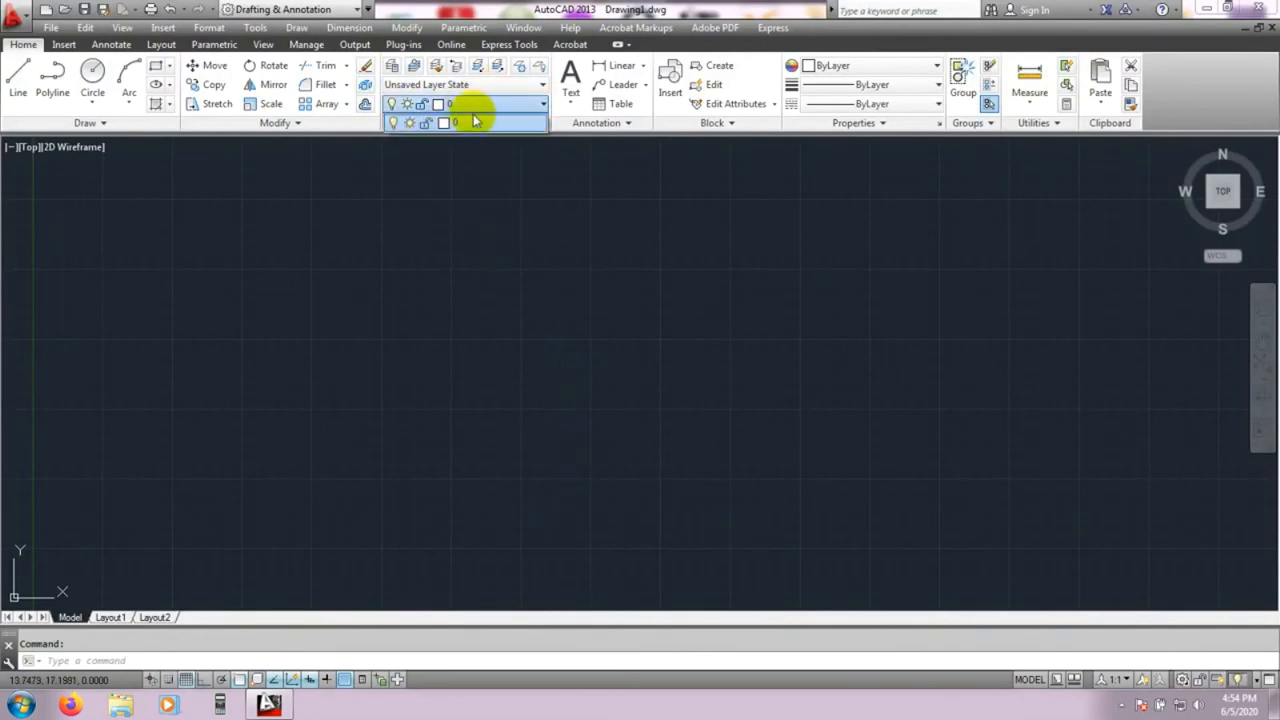
click(519, 177)
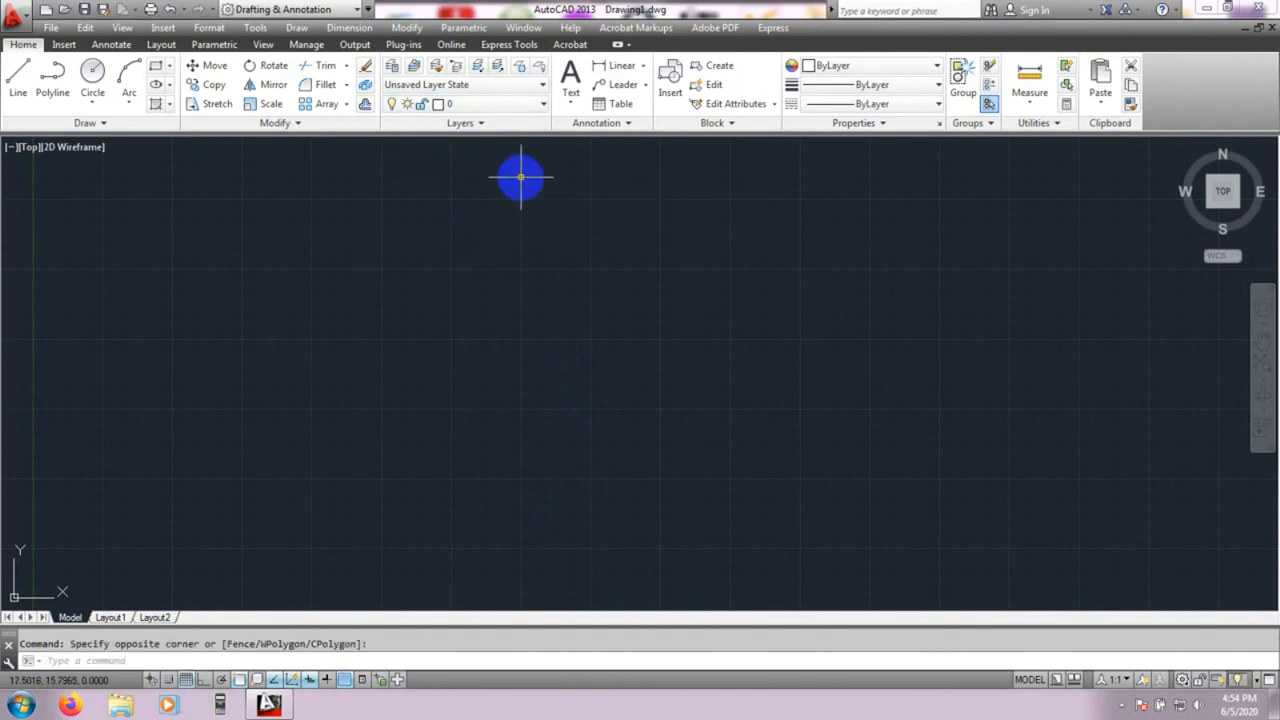
click(392, 68)
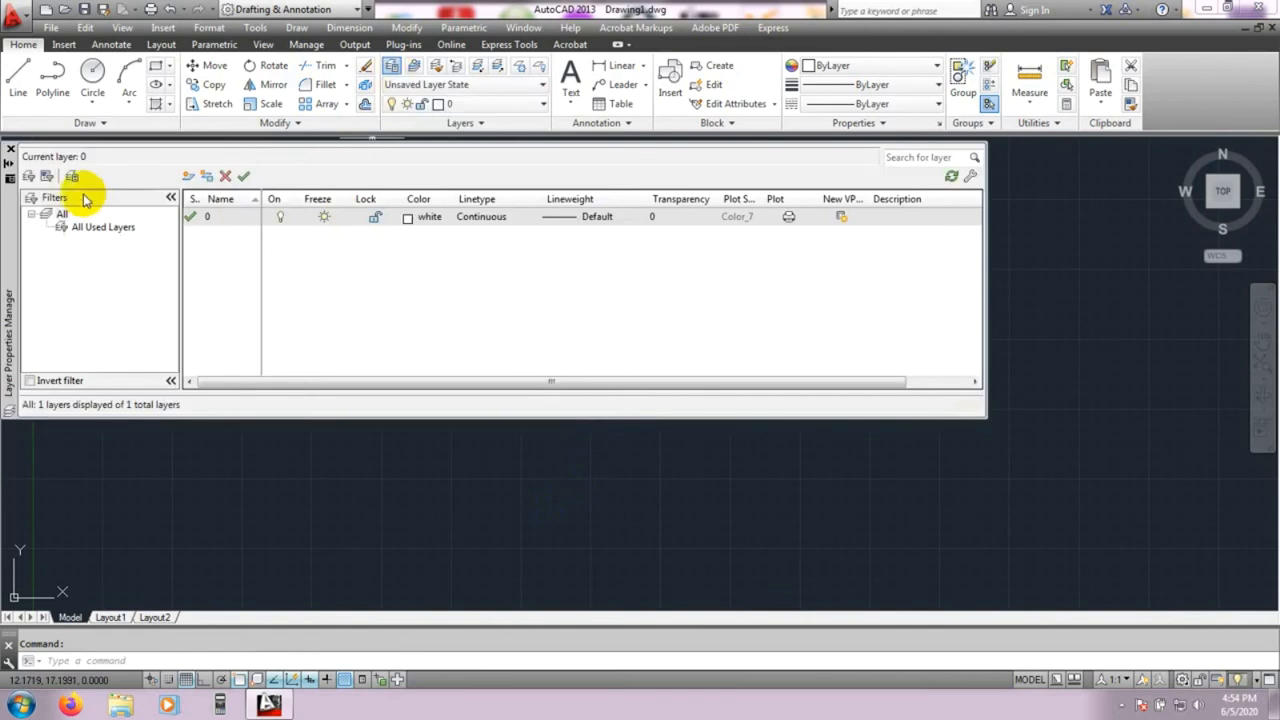
click(72, 177)
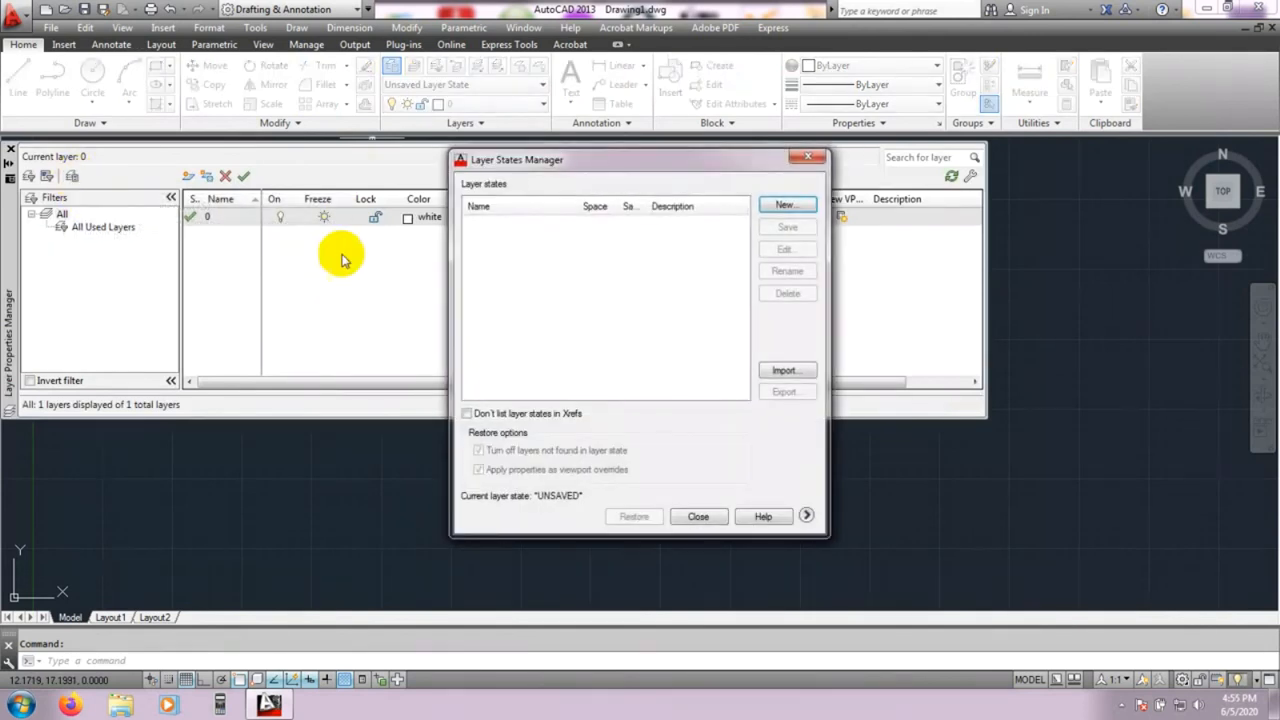
- Import the SOCE layer state file from the Desktop as Layer states (*.las) and restore its states in the blank drawing
click(784, 372)
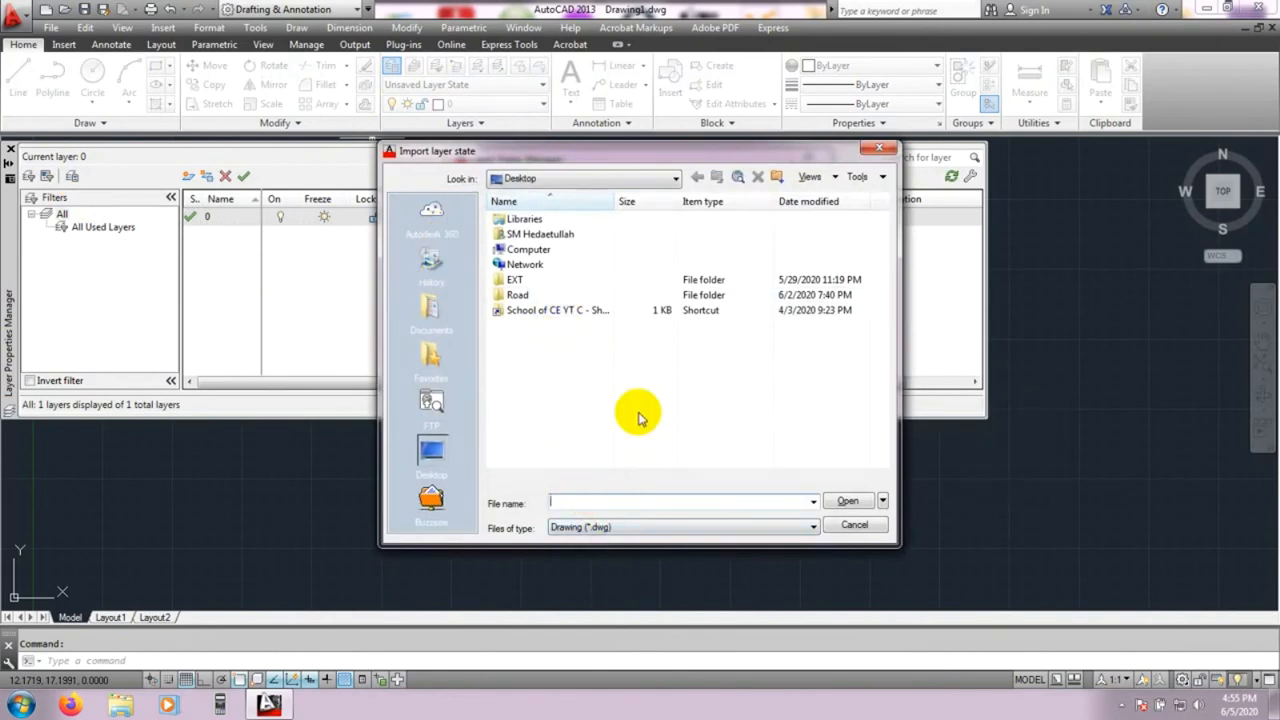
click(592, 527)
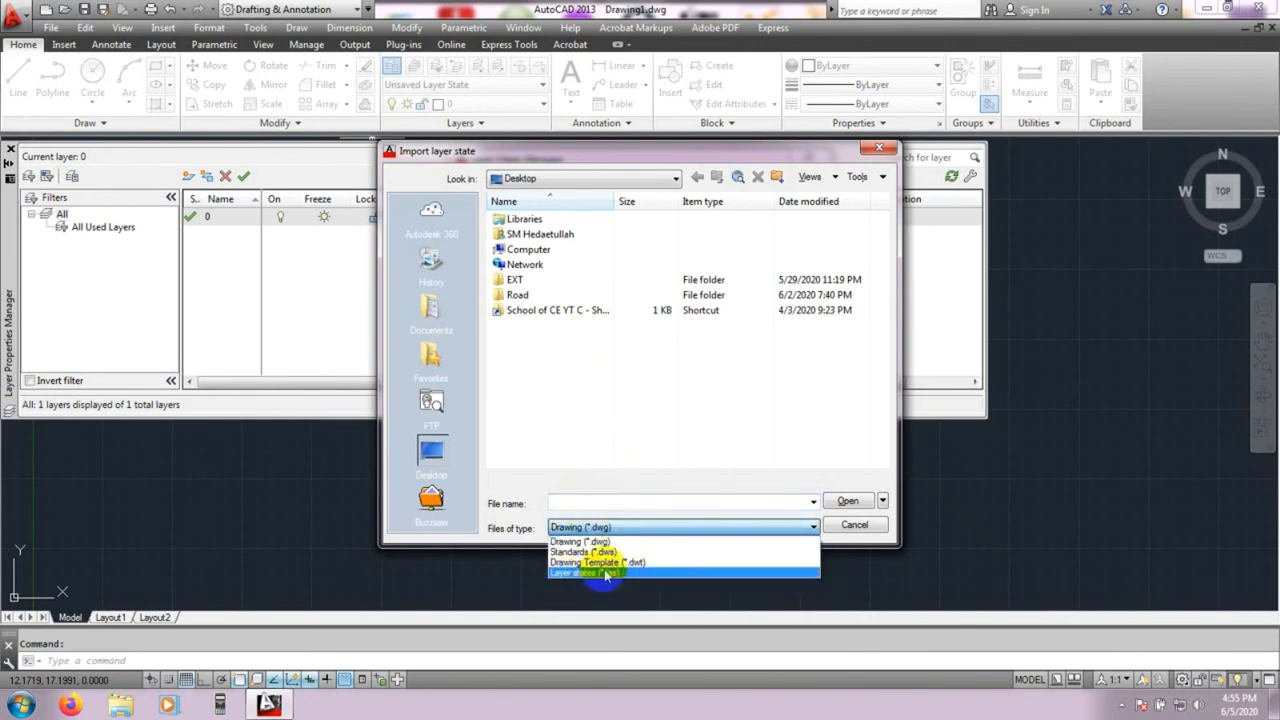
click(600, 572)
click(519, 327)
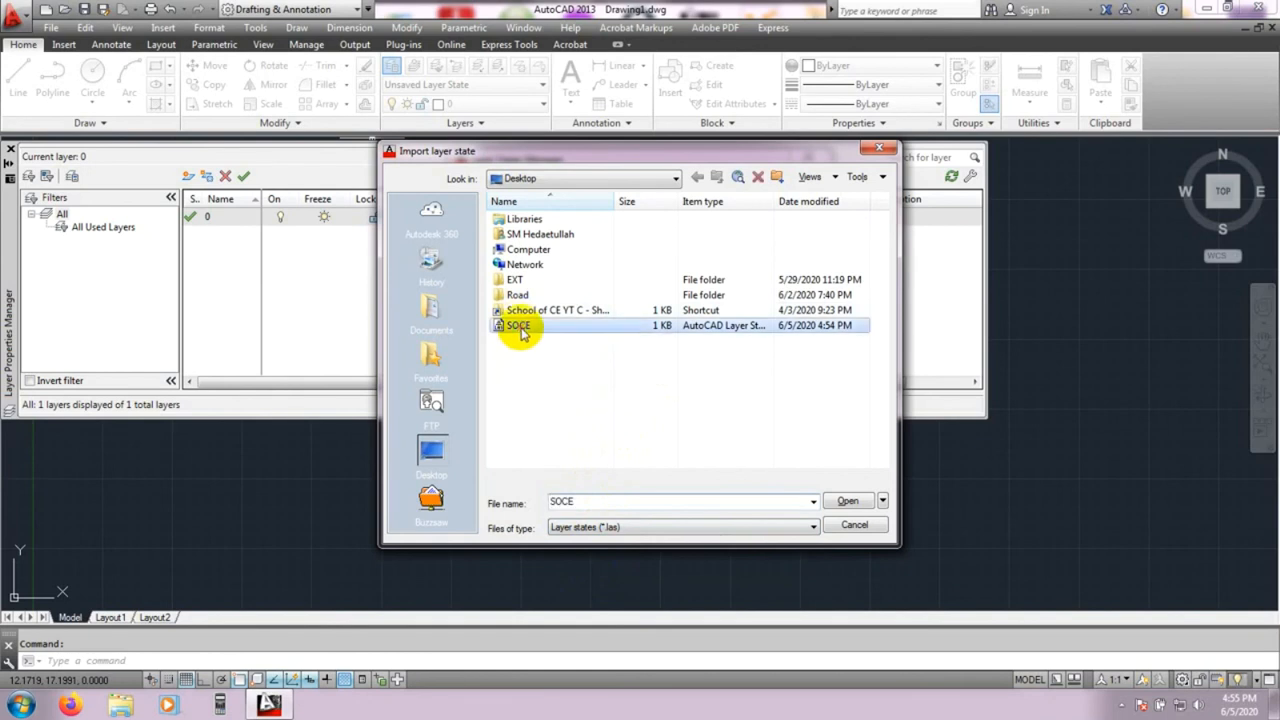
click(845, 501)
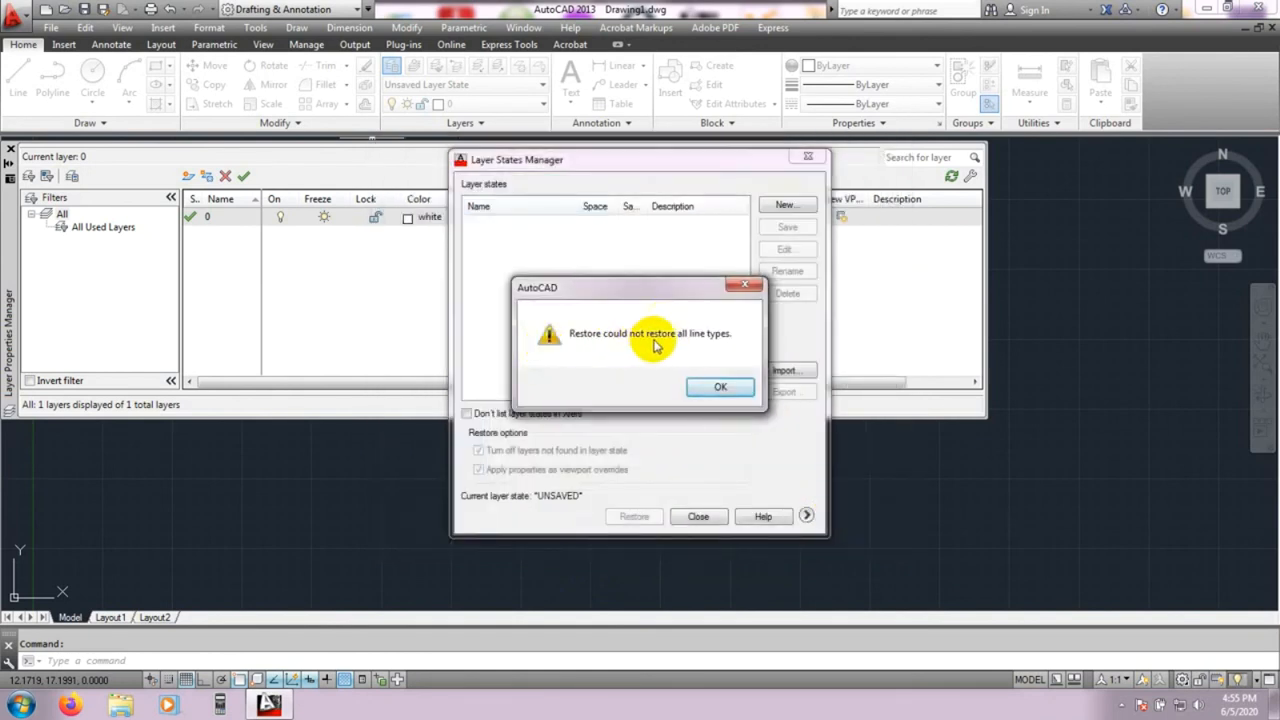
click(718, 388)
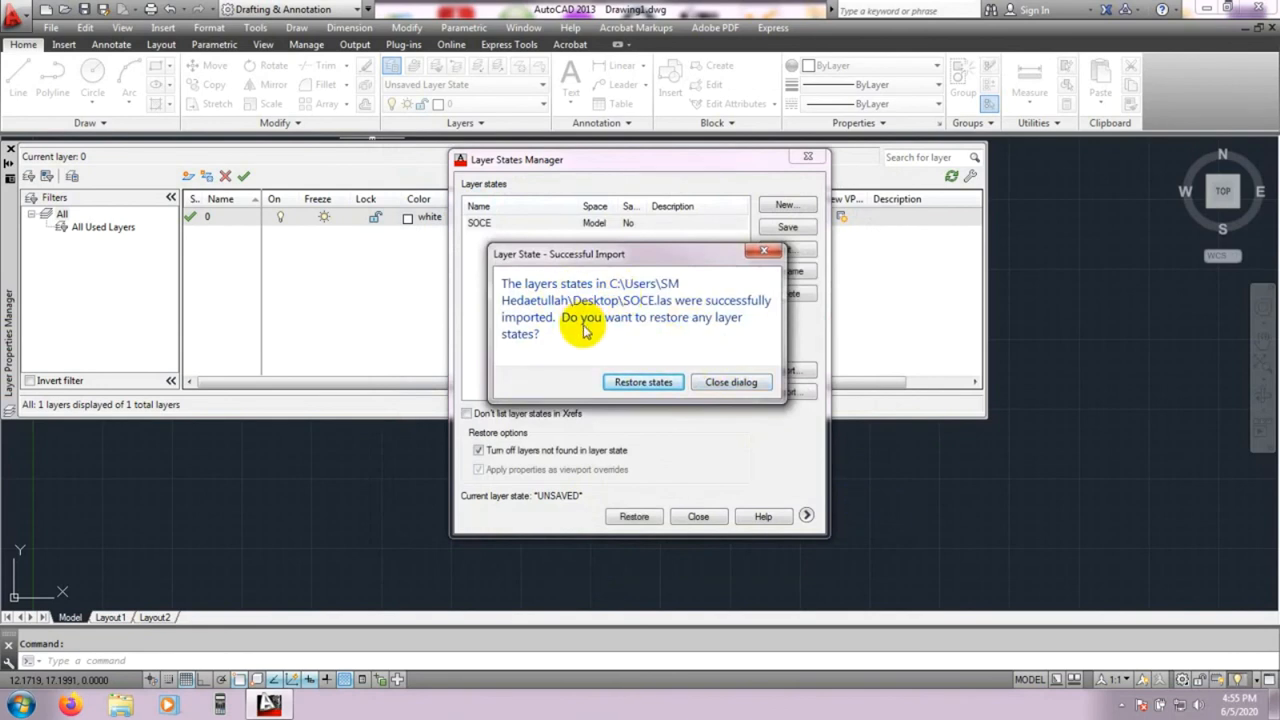
click(643, 383)
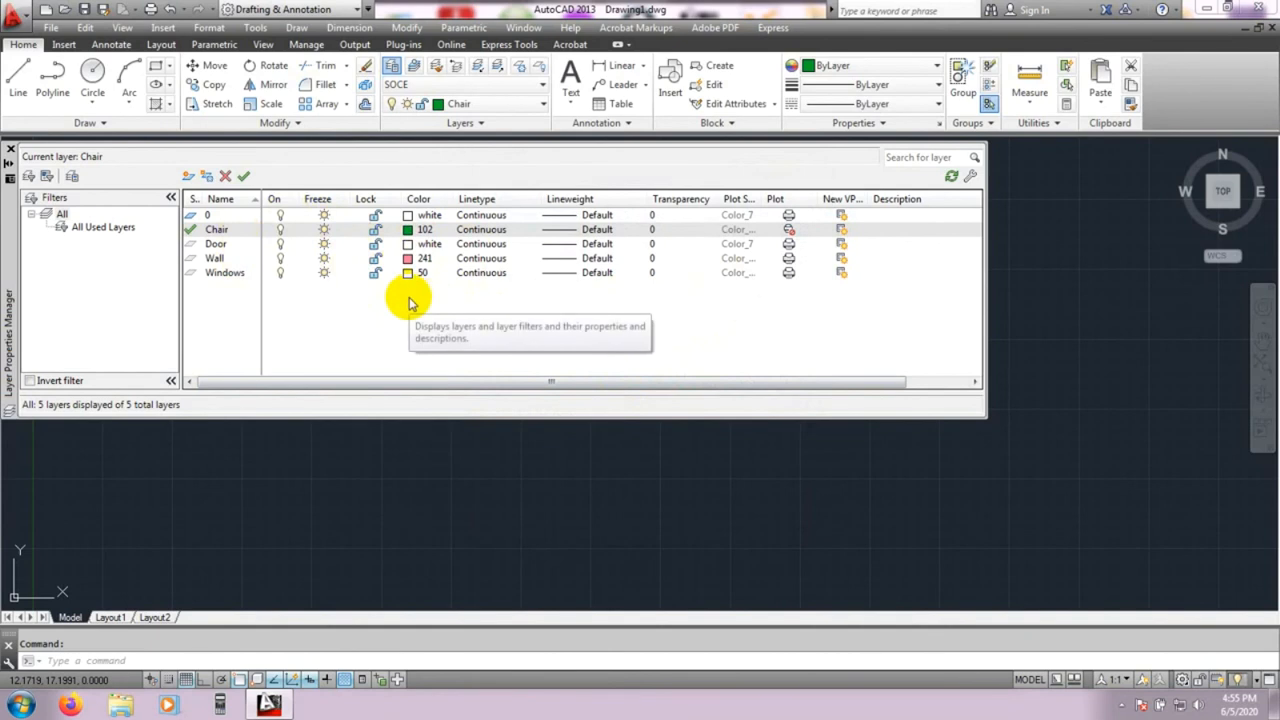
- Close the layer manager, review the imported layers in the layer list, and keep the object colour at ByLayer
click(742, 437)
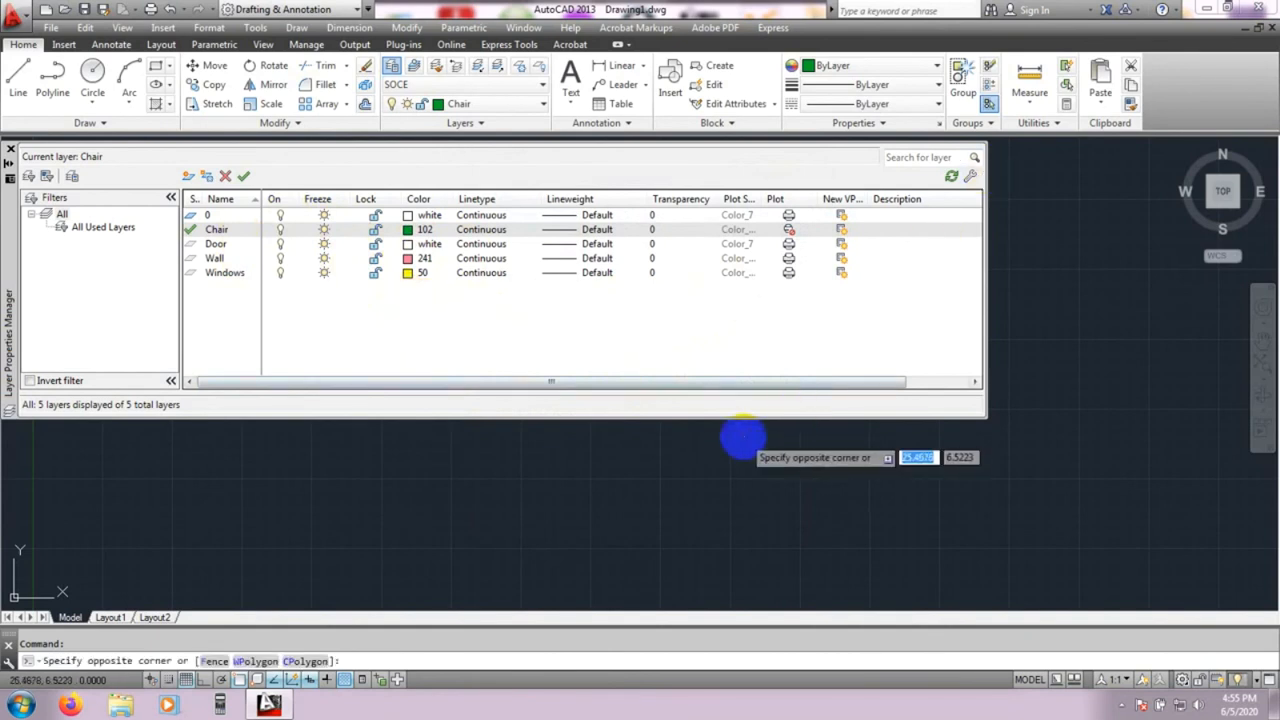
click(744, 437)
click(10, 149)
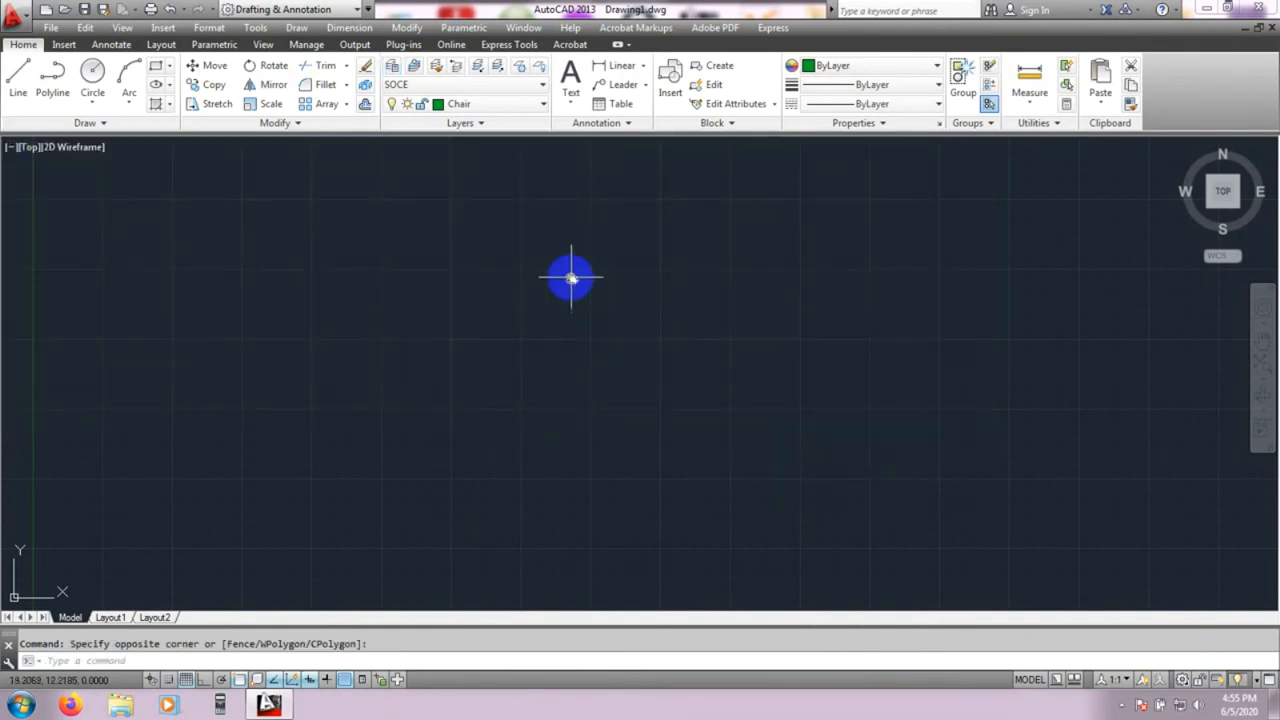
click(548, 104)
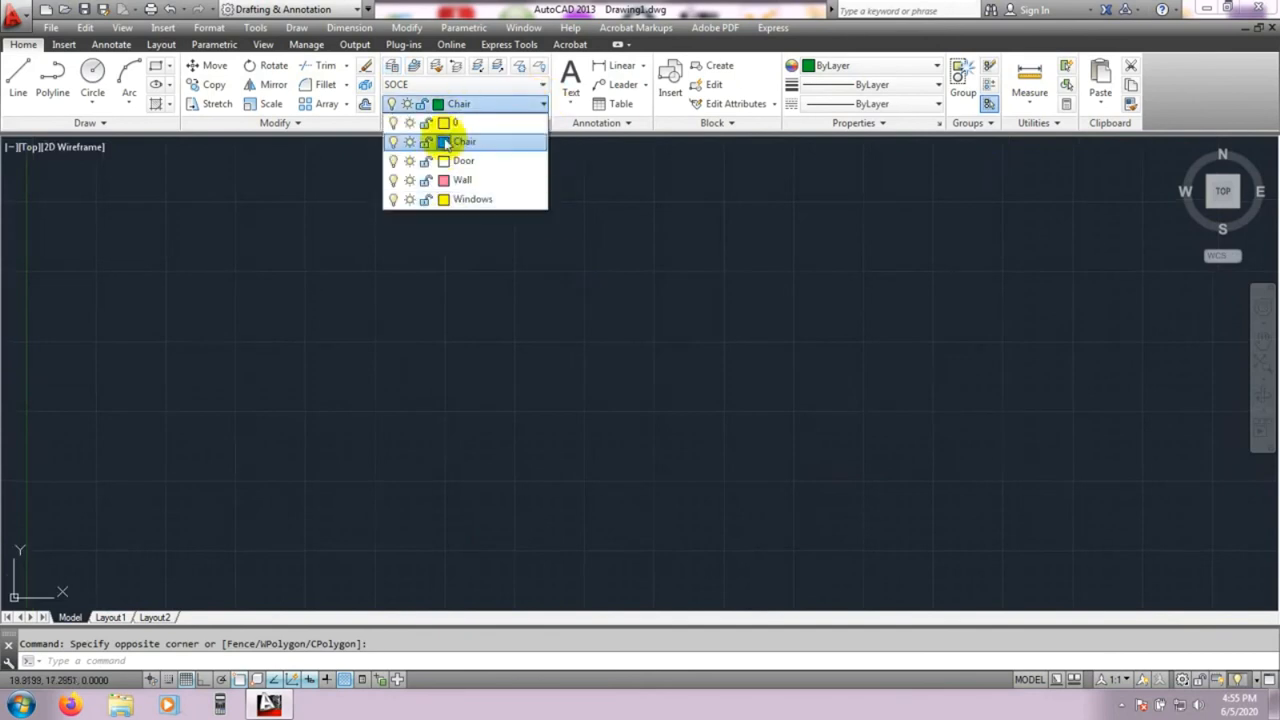
click(533, 317)
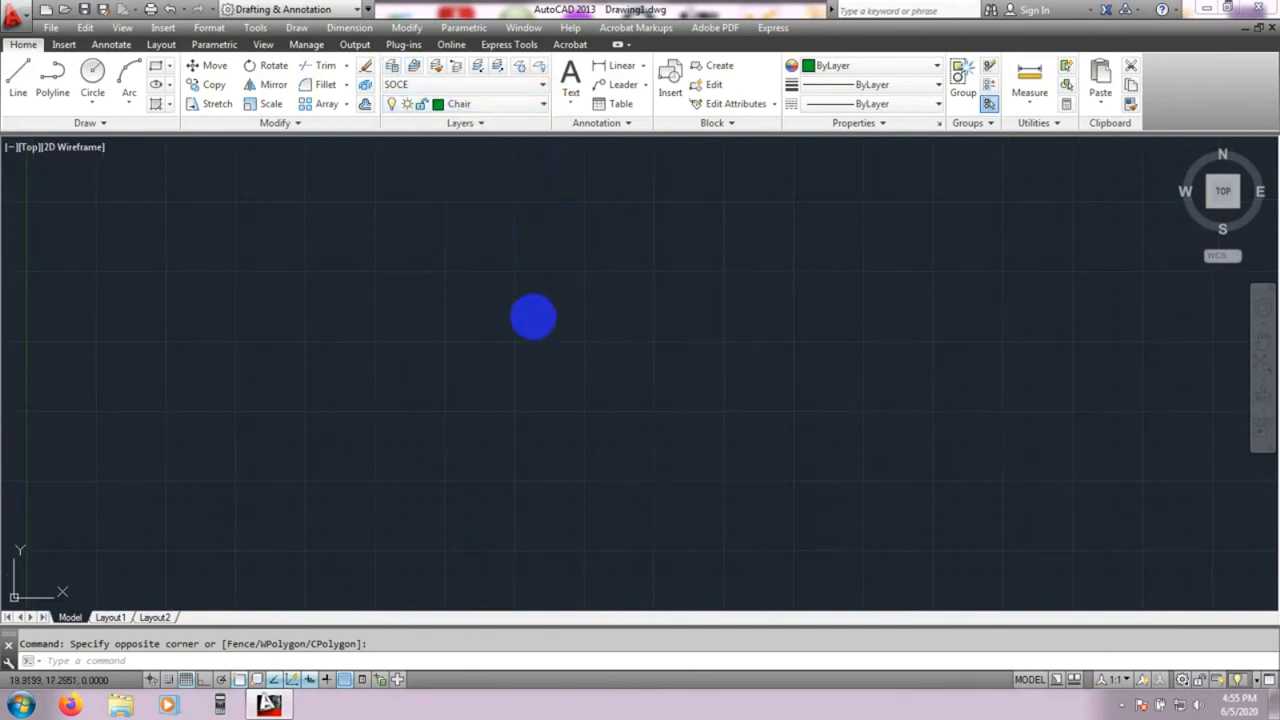
click(878, 67)
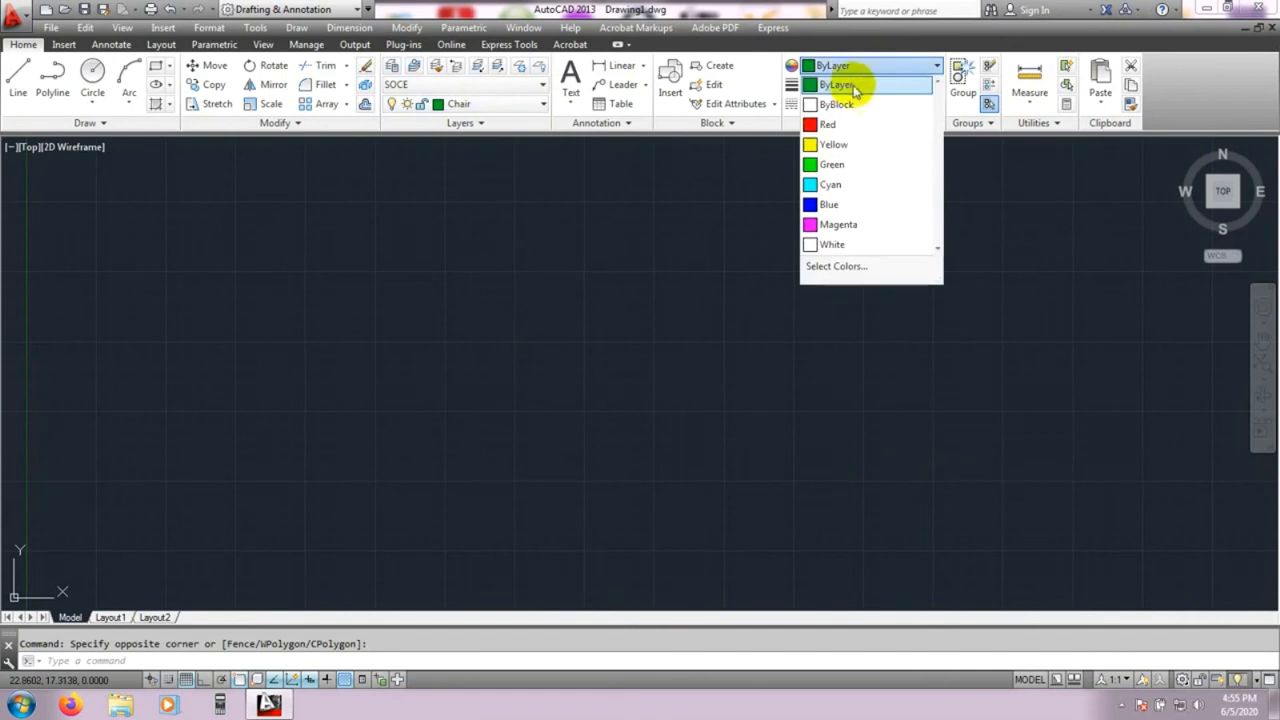
click(837, 84)
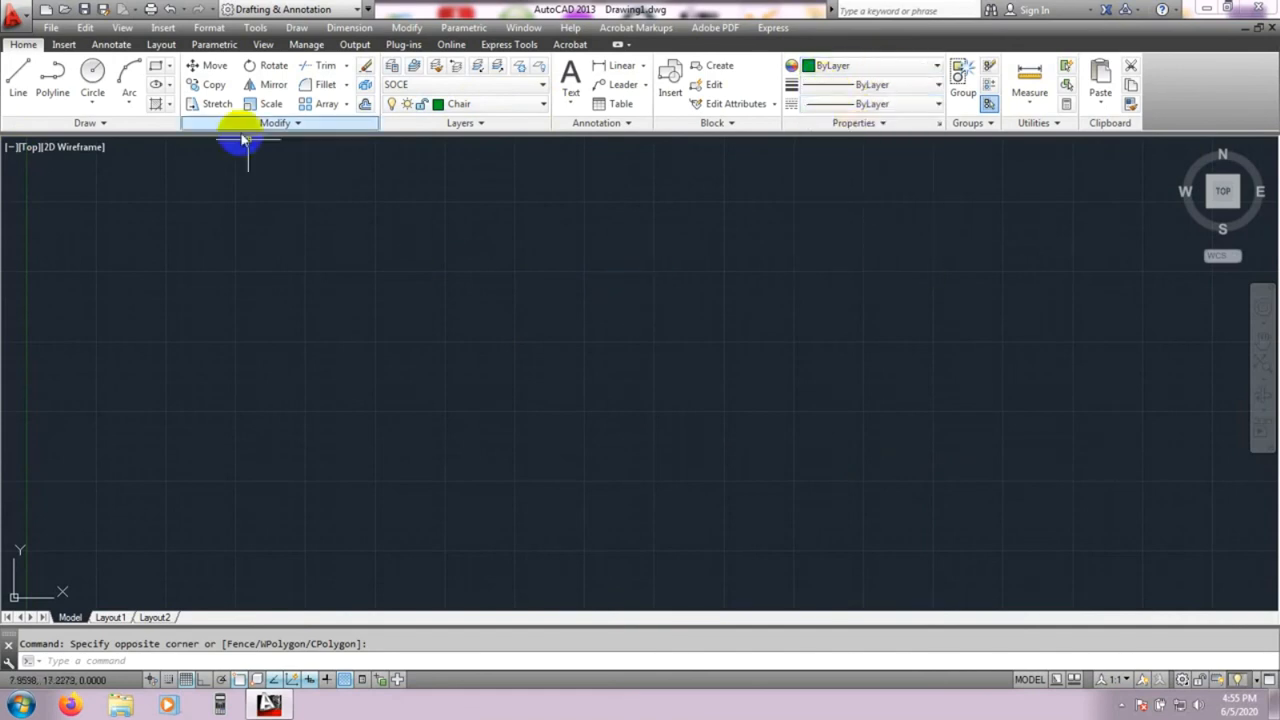
- Draw a closed four-sided outline with the Line tool on the Chair layer in the middle of the drawing
click(16, 80)
click(399, 276)
click(683, 281)
click(702, 412)
click(553, 412)
click(401, 275)
- Make Wall the current layer and continue the line with freehand segments around the upper-right of the green outline
click(486, 104)
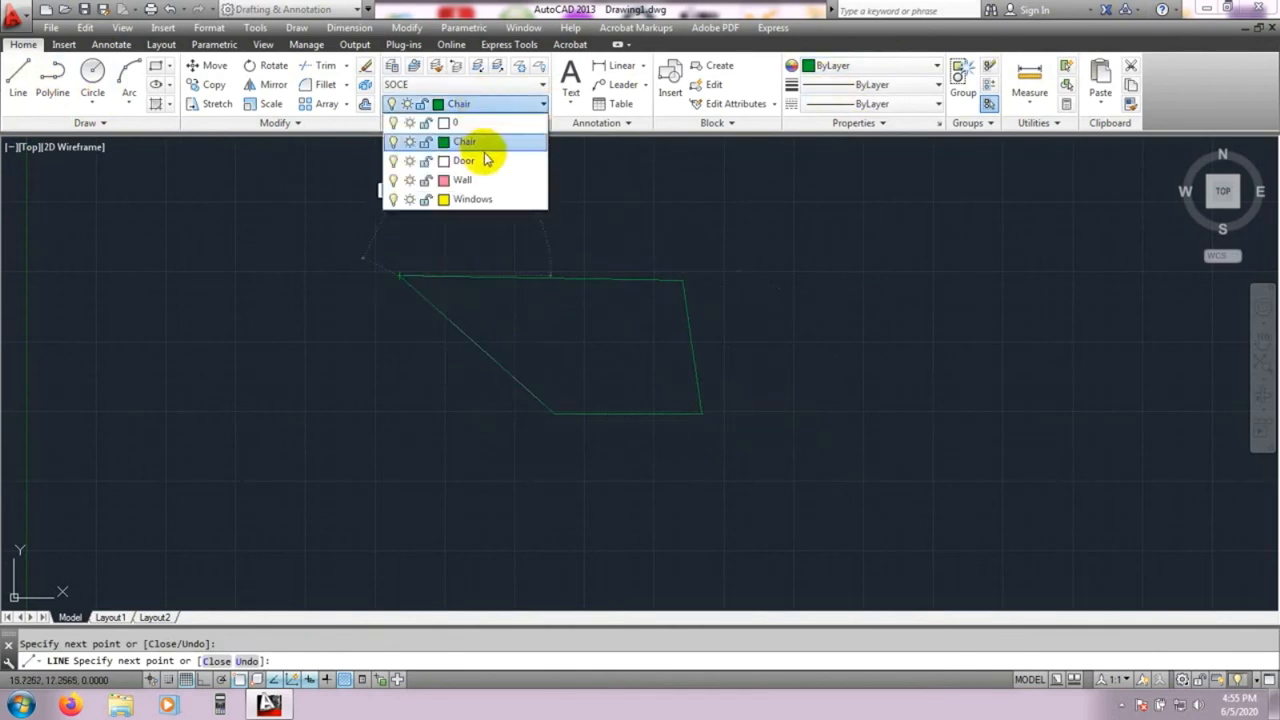
click(462, 180)
click(530, 222)
click(791, 222)
click(811, 381)
click(600, 381)
- Make Windows the current layer and continue the line with five zigzag segments across the Wall shape
click(527, 105)
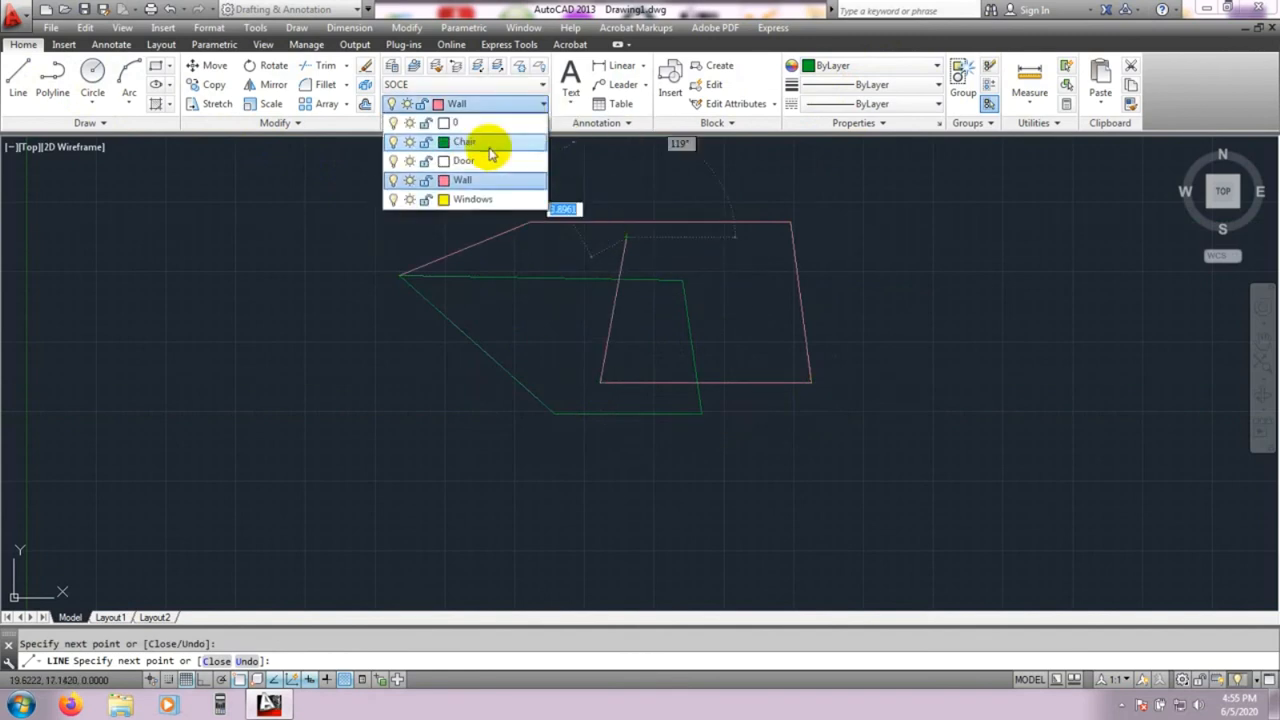
click(486, 201)
click(776, 272)
click(743, 205)
click(644, 281)
click(729, 365)
click(575, 355)
- Make Door the current layer, continue the line with six freehand segments over the earlier shapes, and end the Line command
click(533, 107)
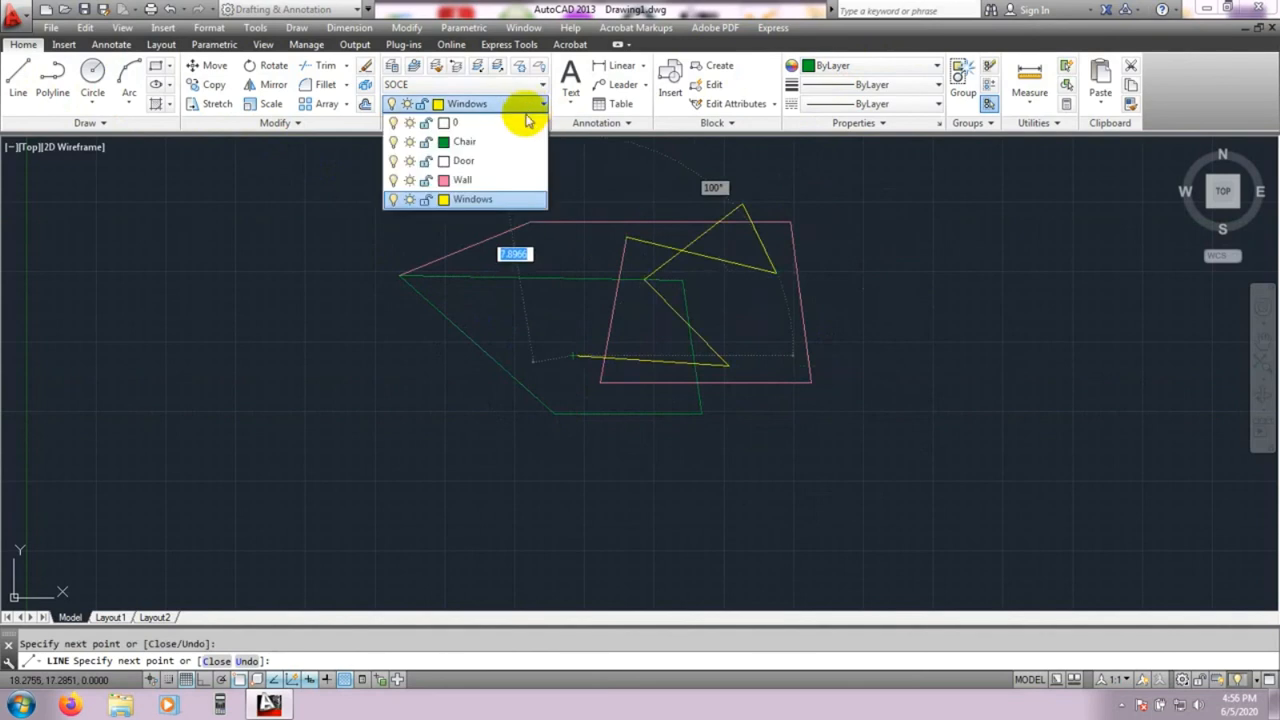
click(476, 163)
click(573, 238)
click(465, 249)
click(465, 344)
click(759, 305)
click(430, 232)
key(Escape)
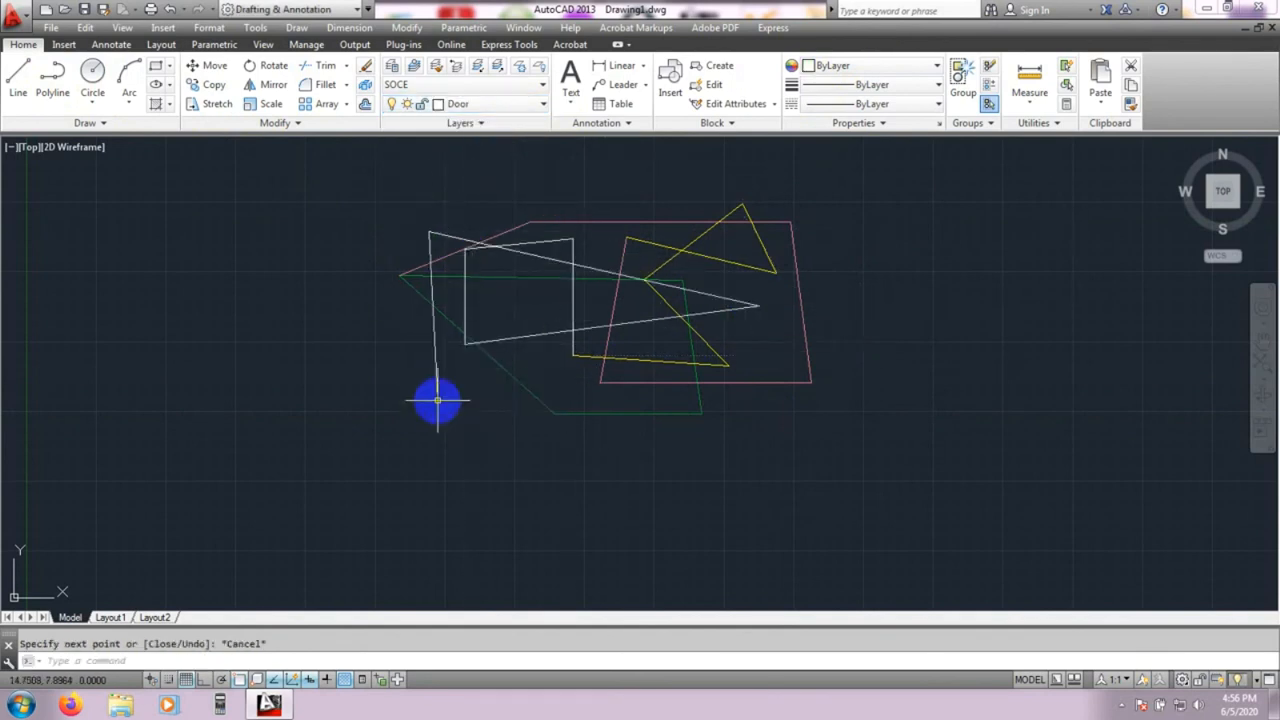